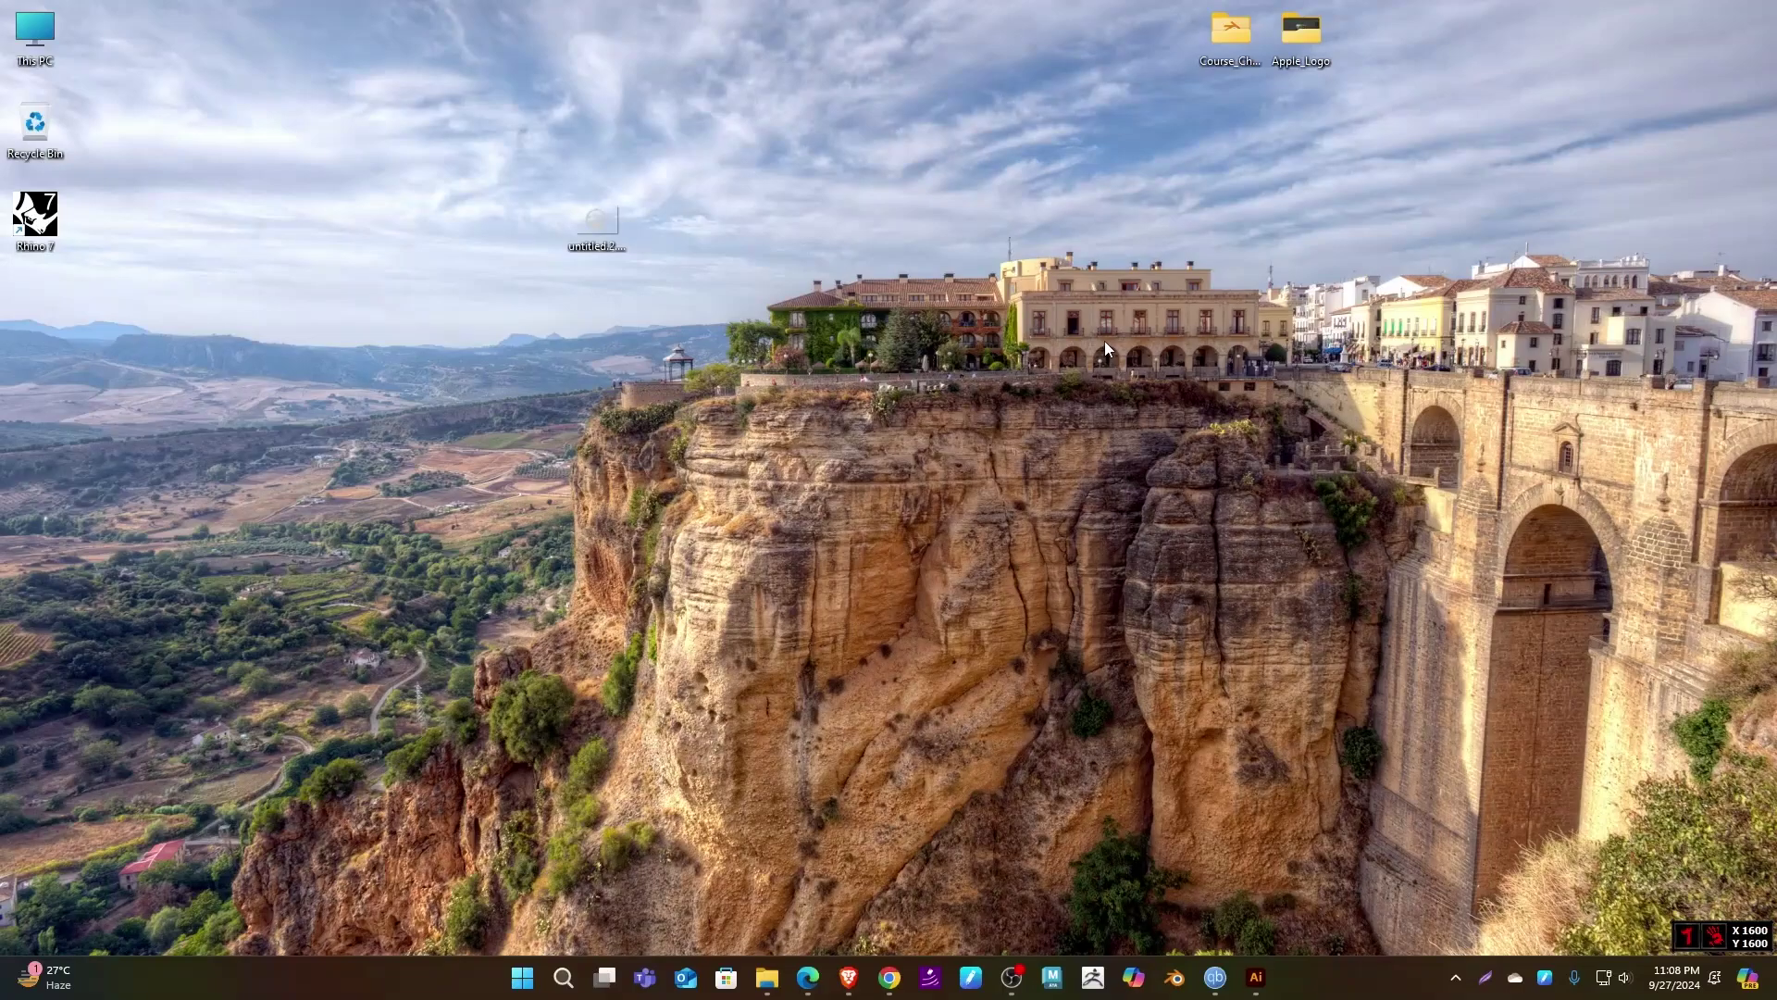
right_click(948, 269)
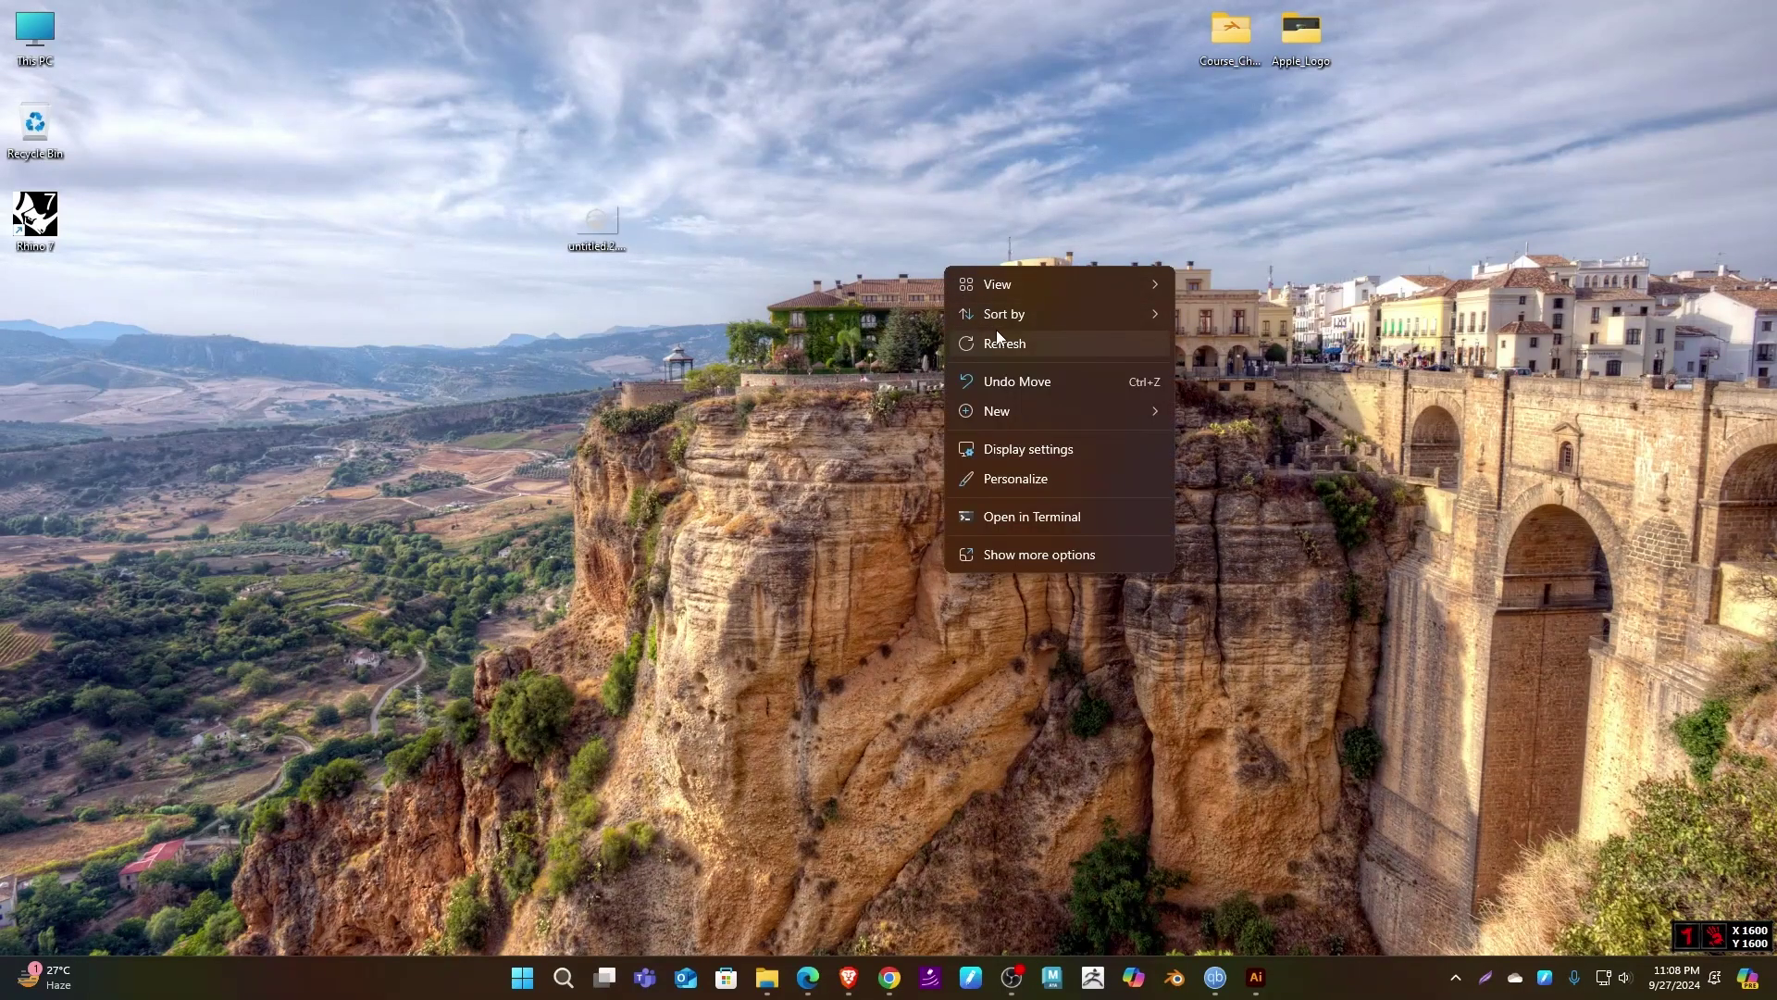
click(996, 342)
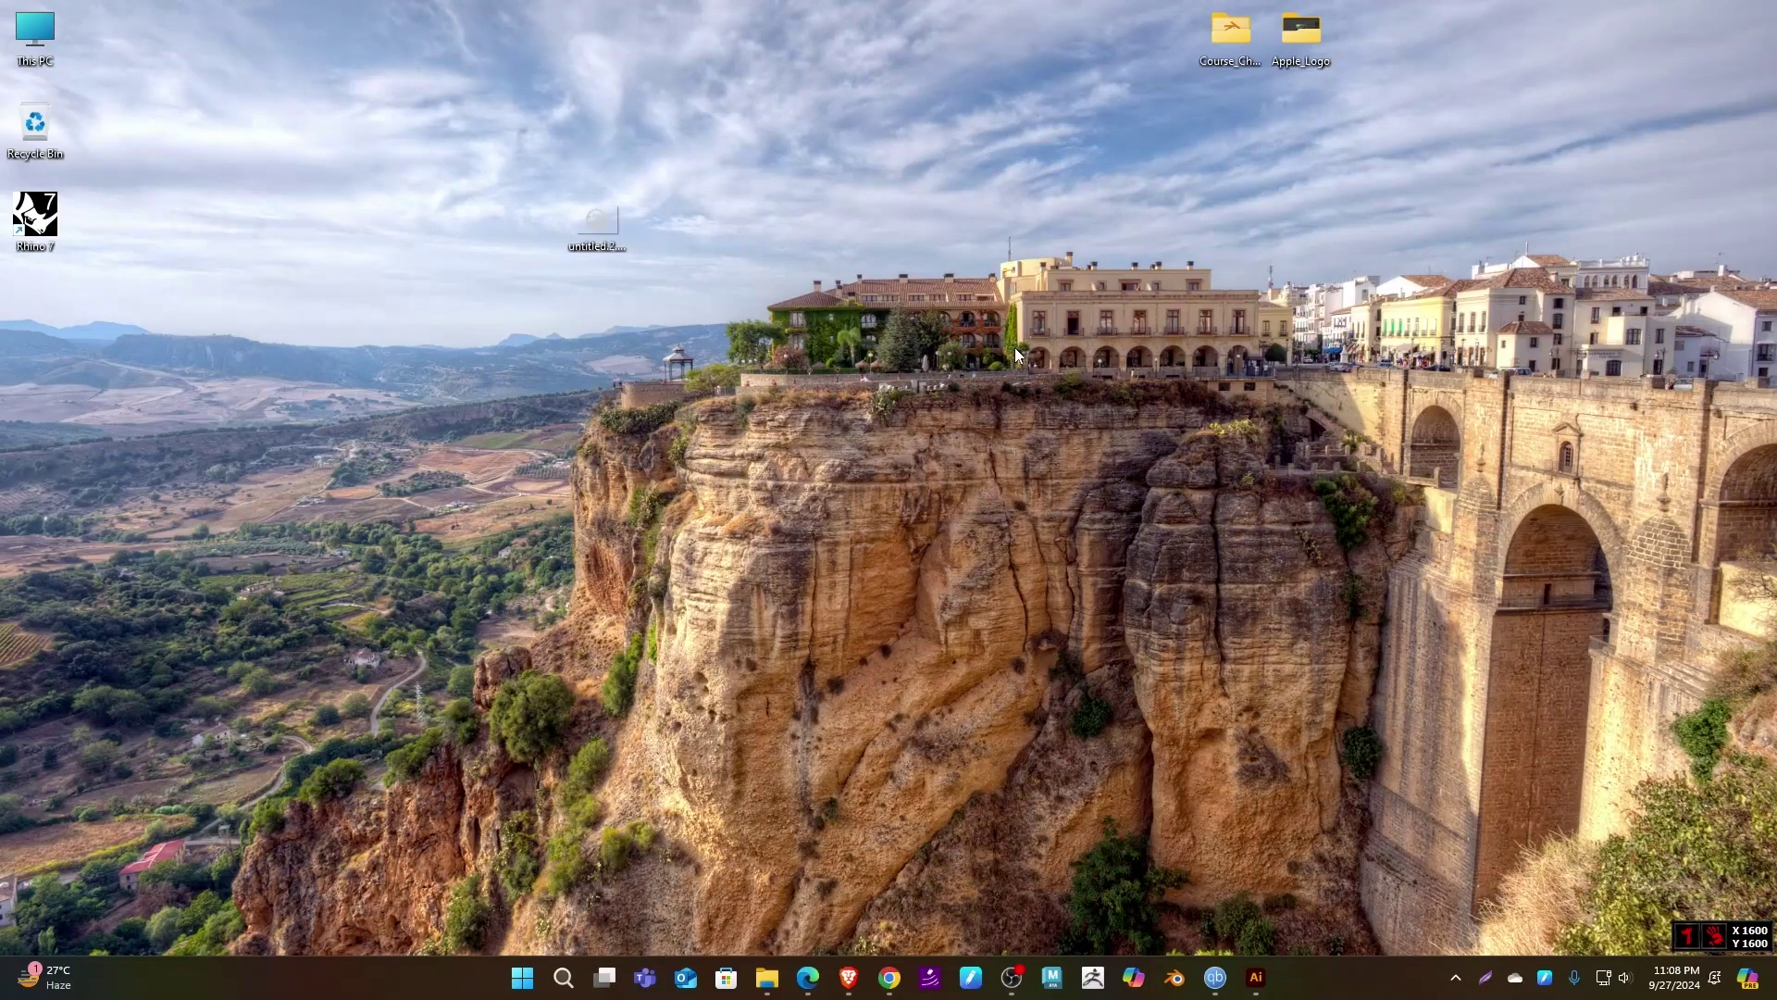
right_click(937, 201)
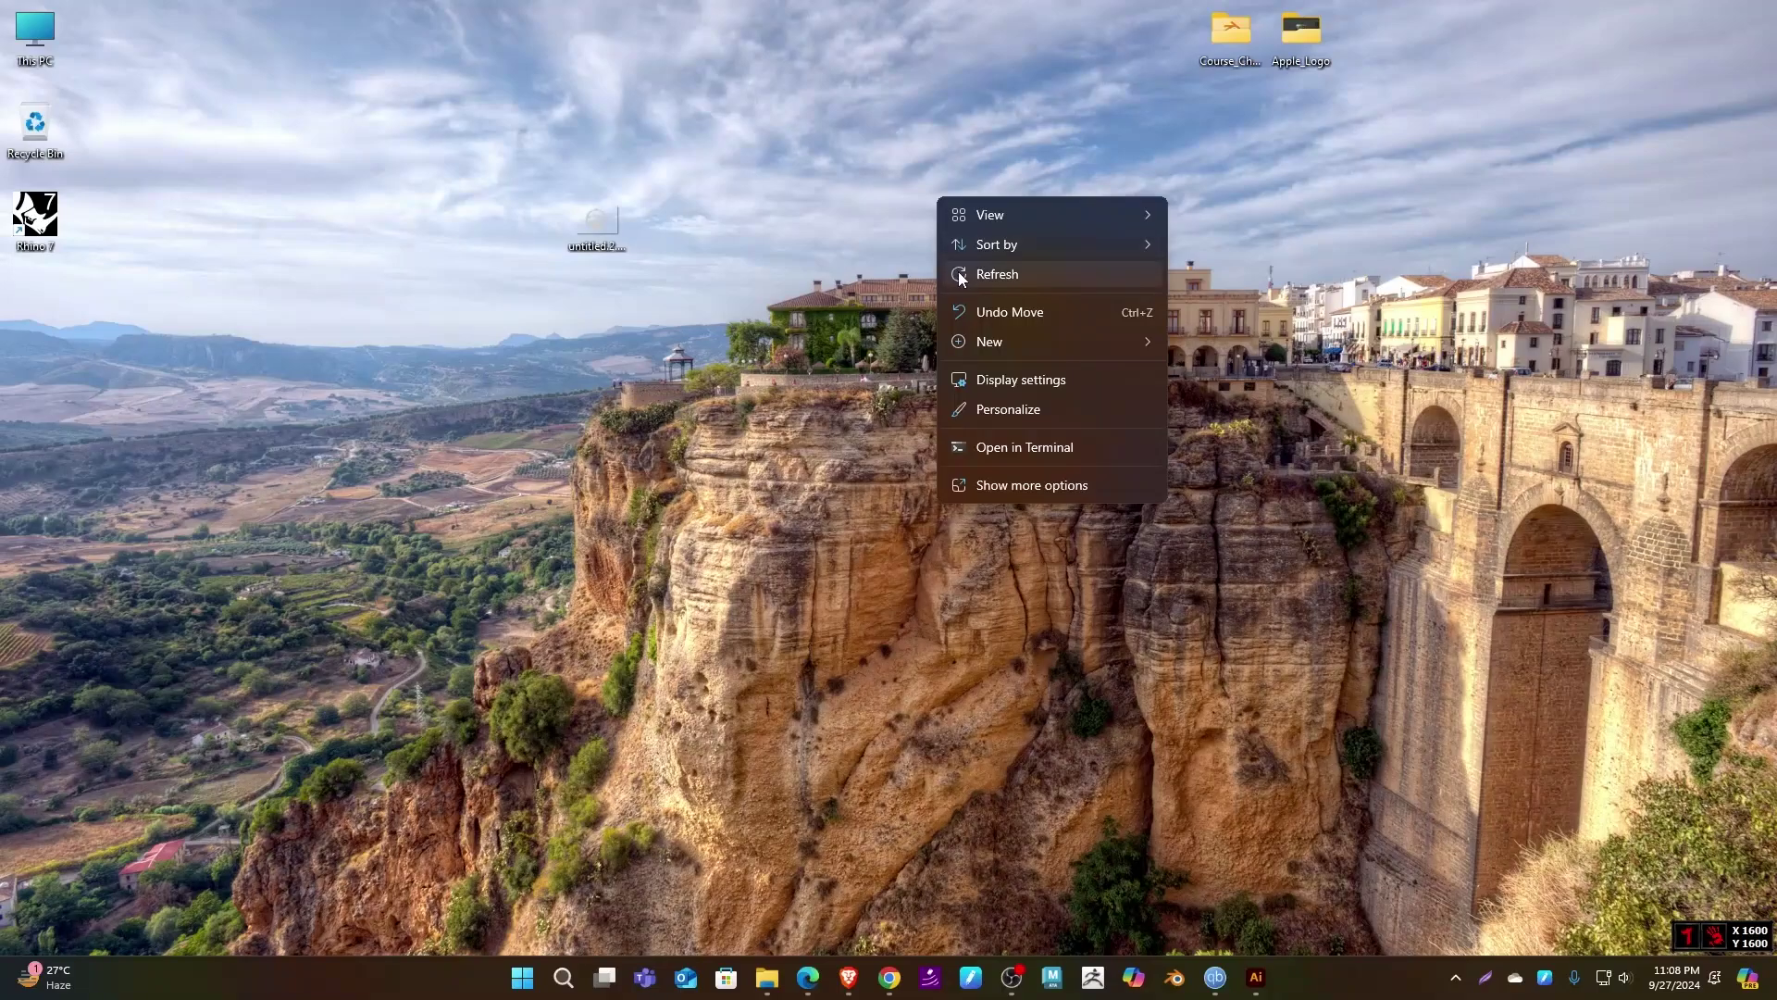
click(958, 270)
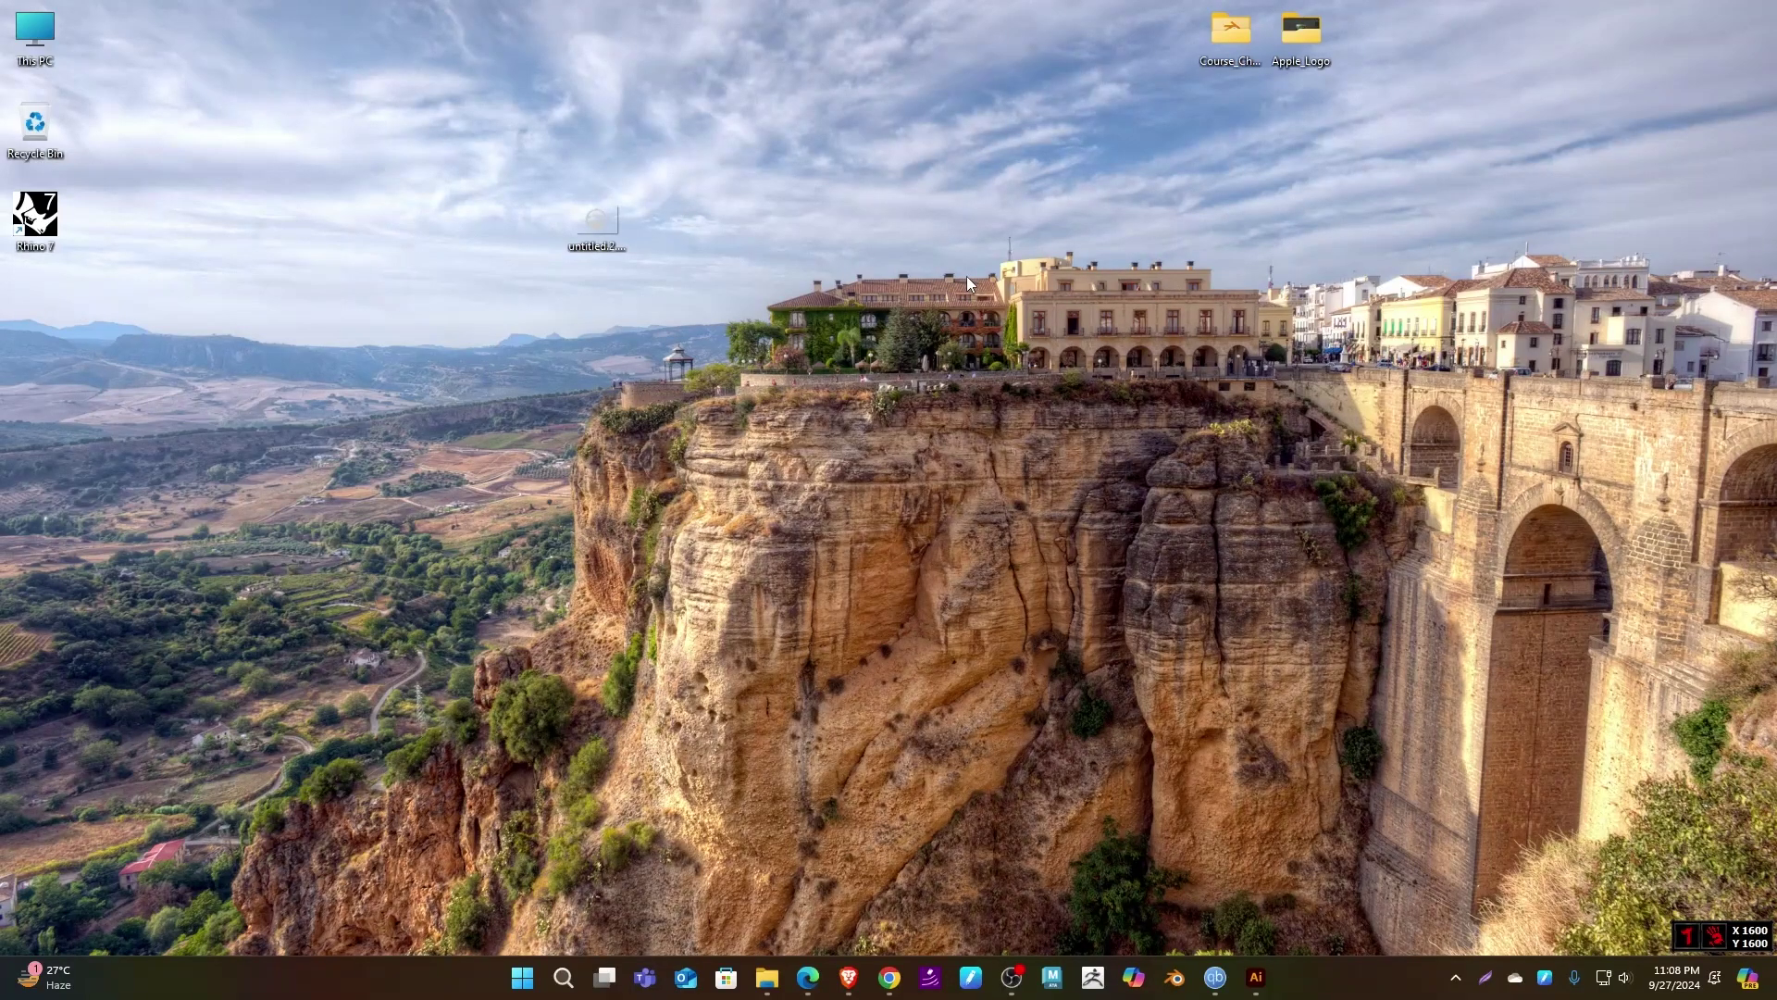
right_click(1020, 236)
click(1041, 281)
right_click(964, 224)
click(1004, 307)
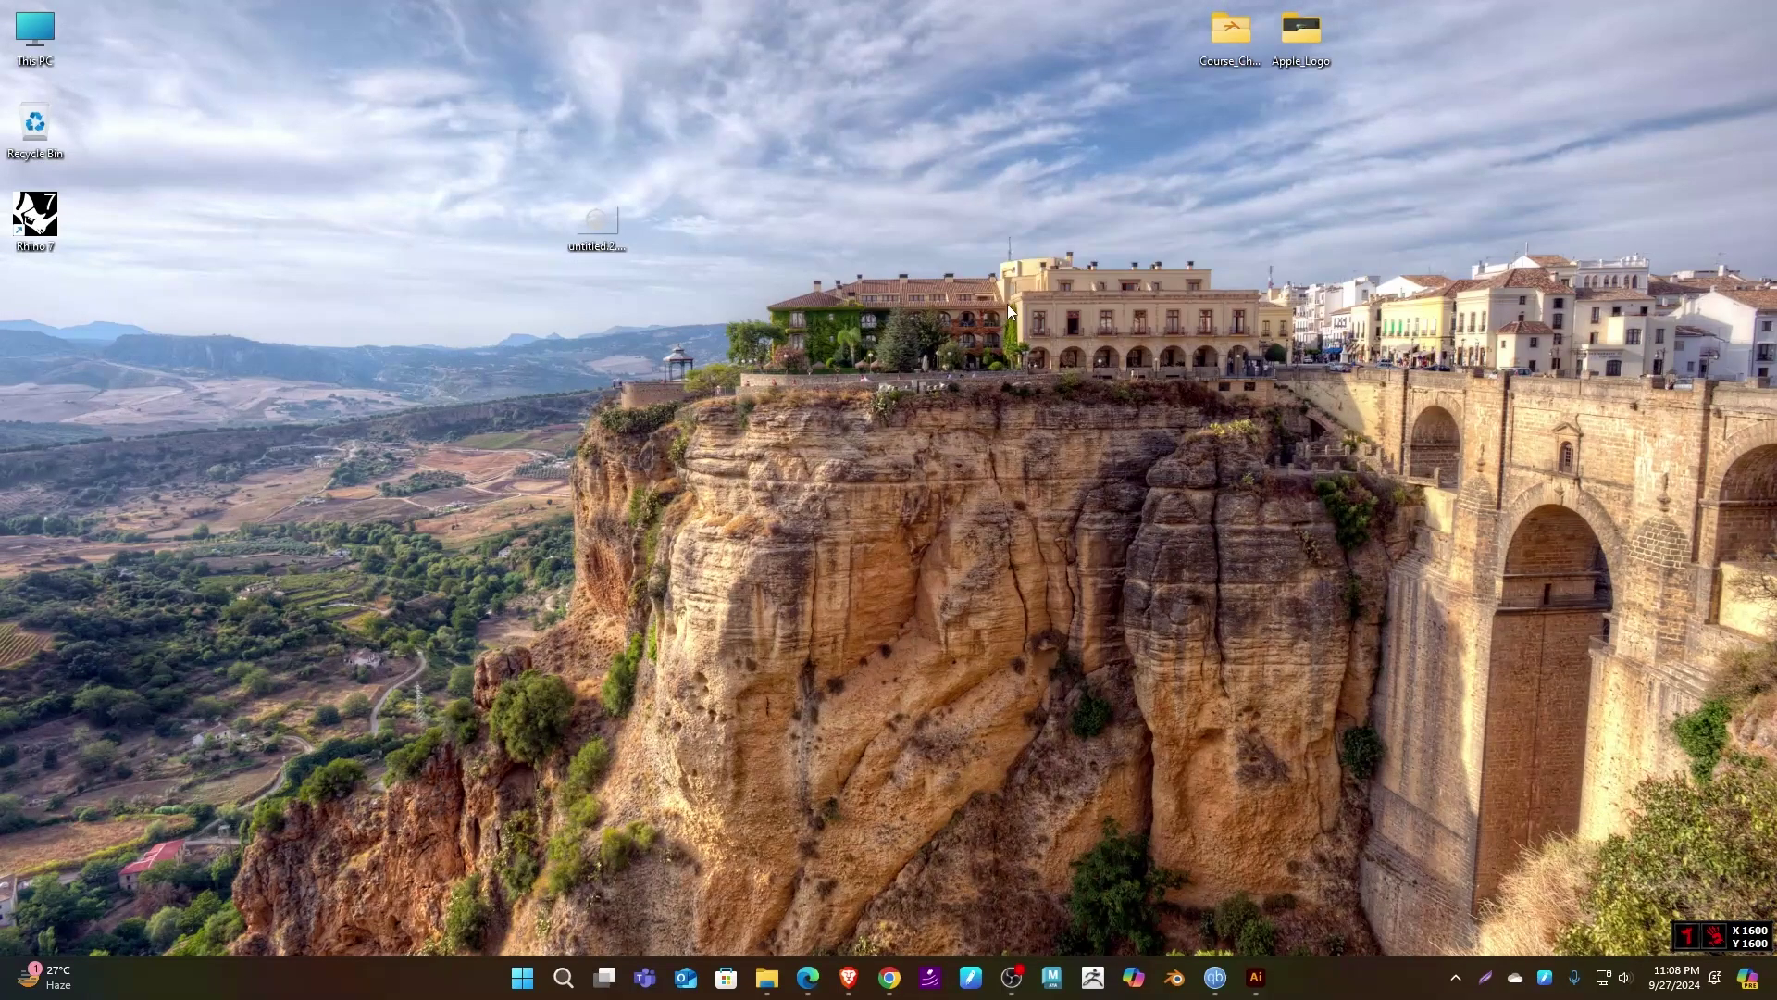
right_click(922, 234)
click(957, 311)
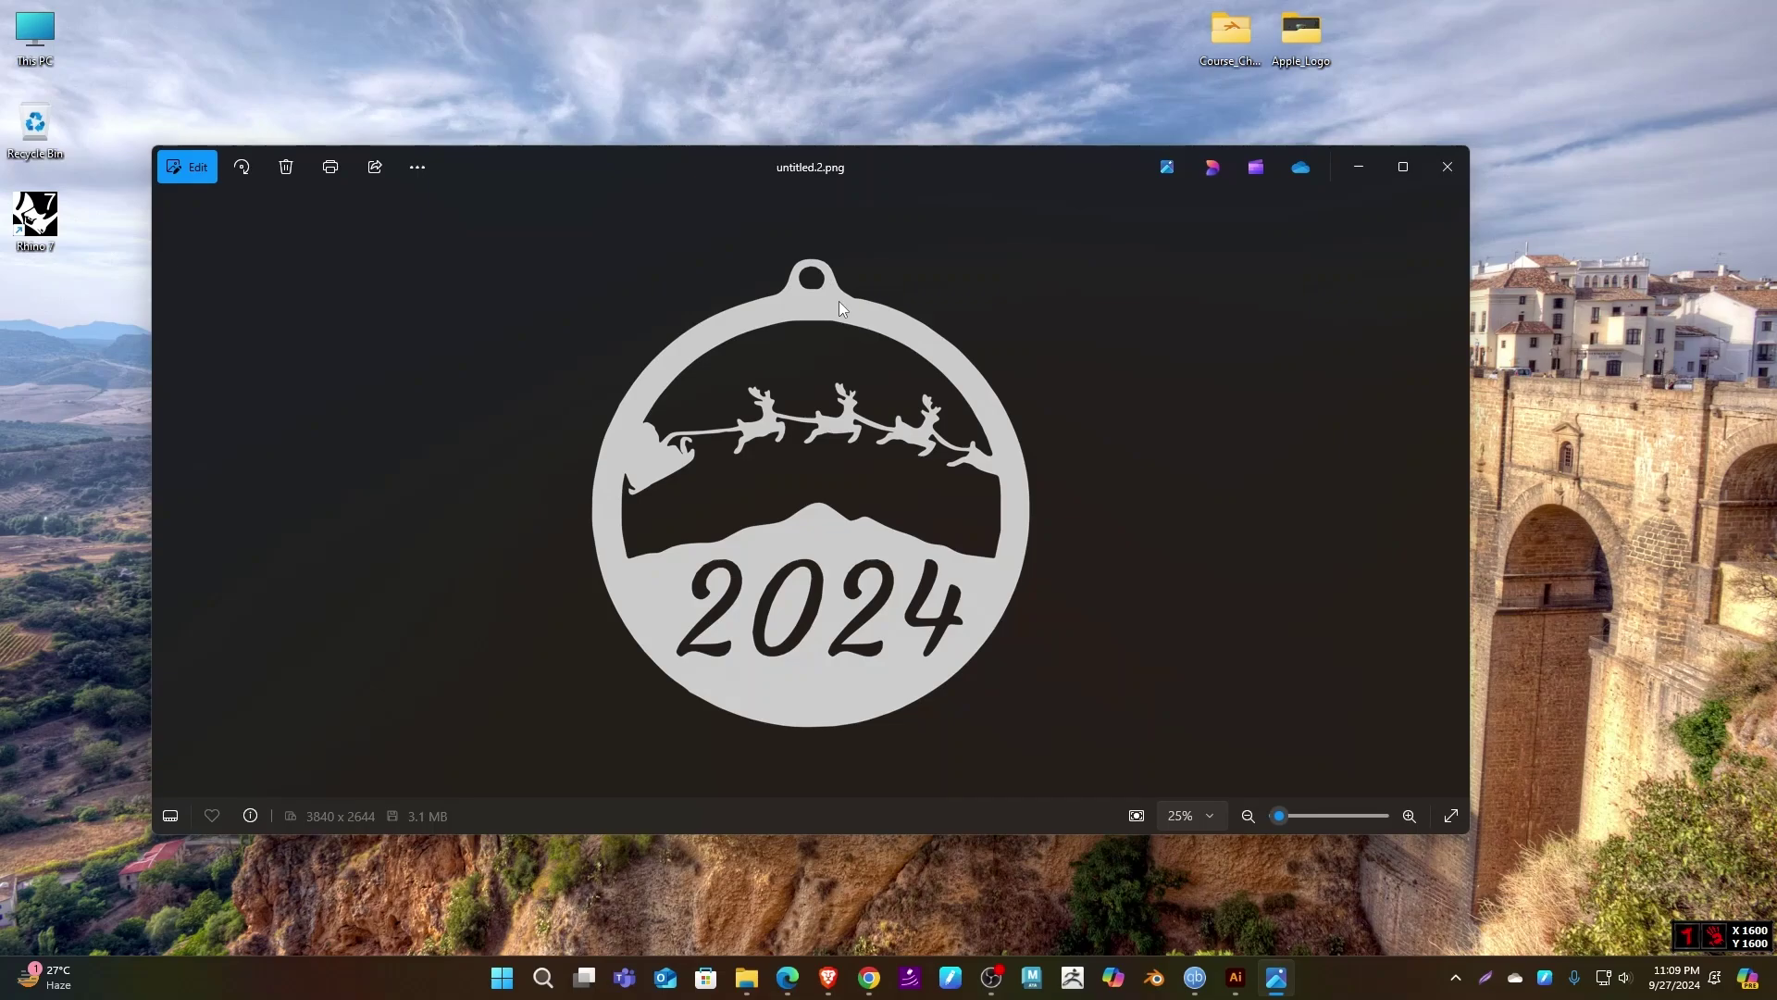
- Close the preview of the 2024 ornament image and launch Photoshop
click(1448, 167)
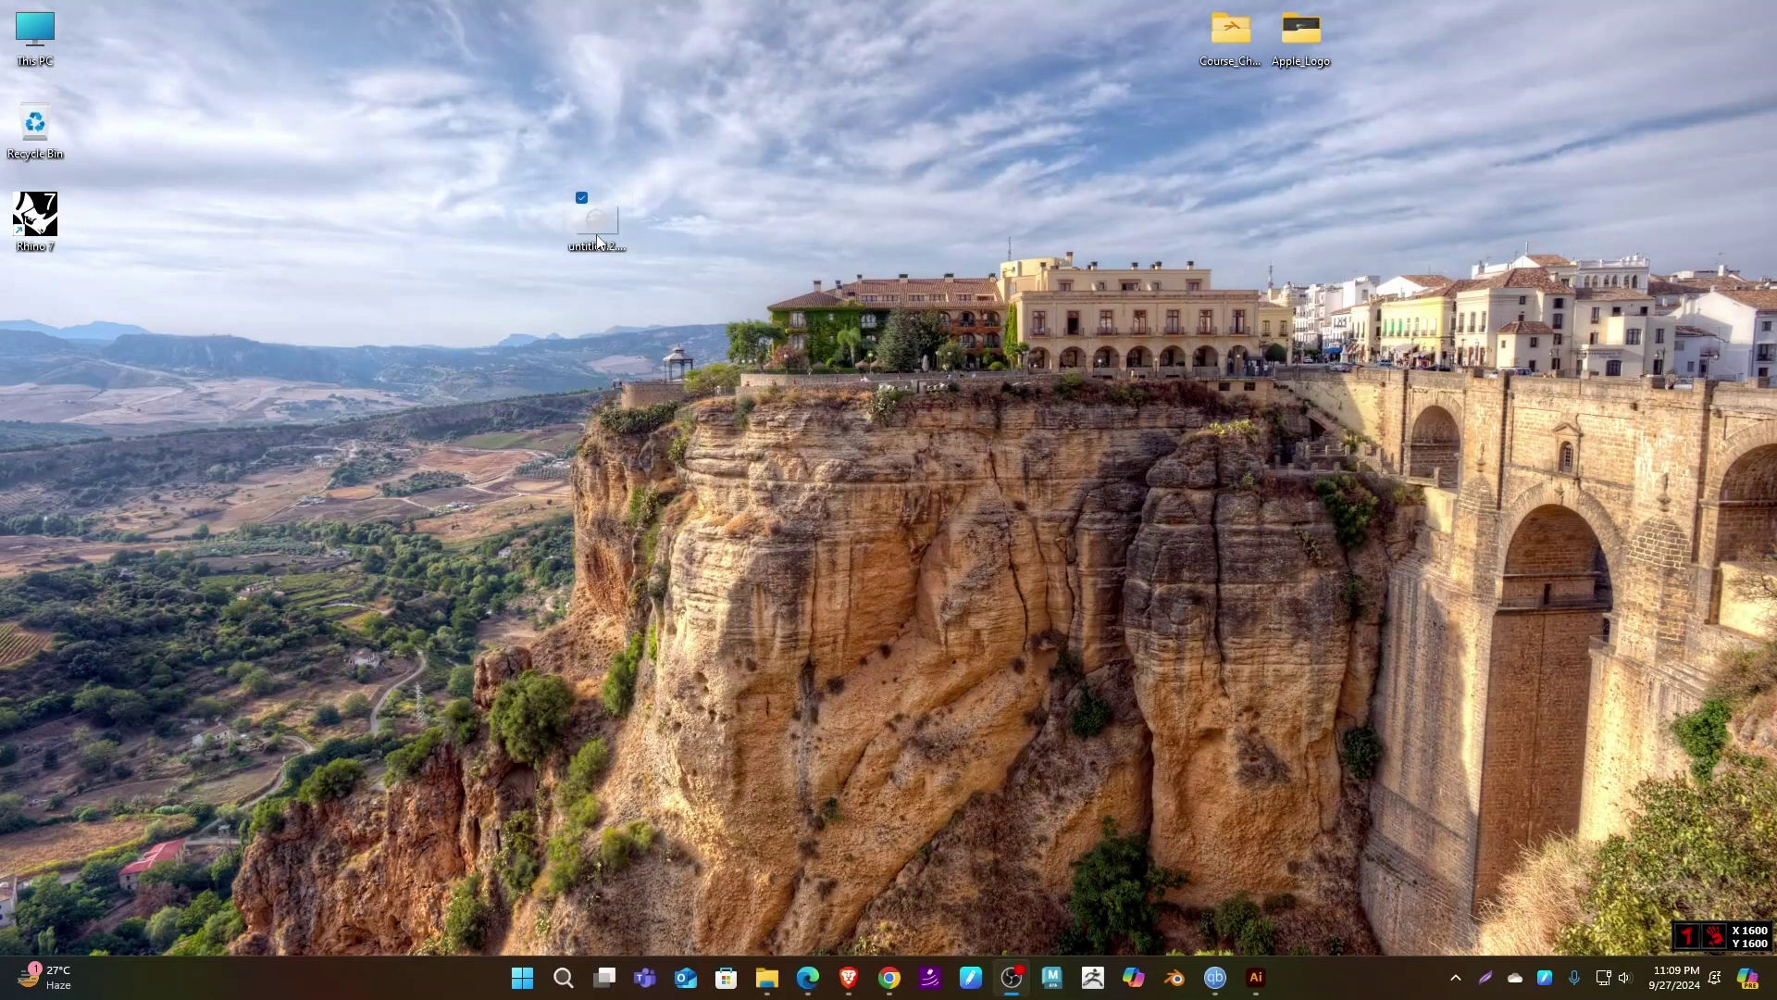
click(525, 987)
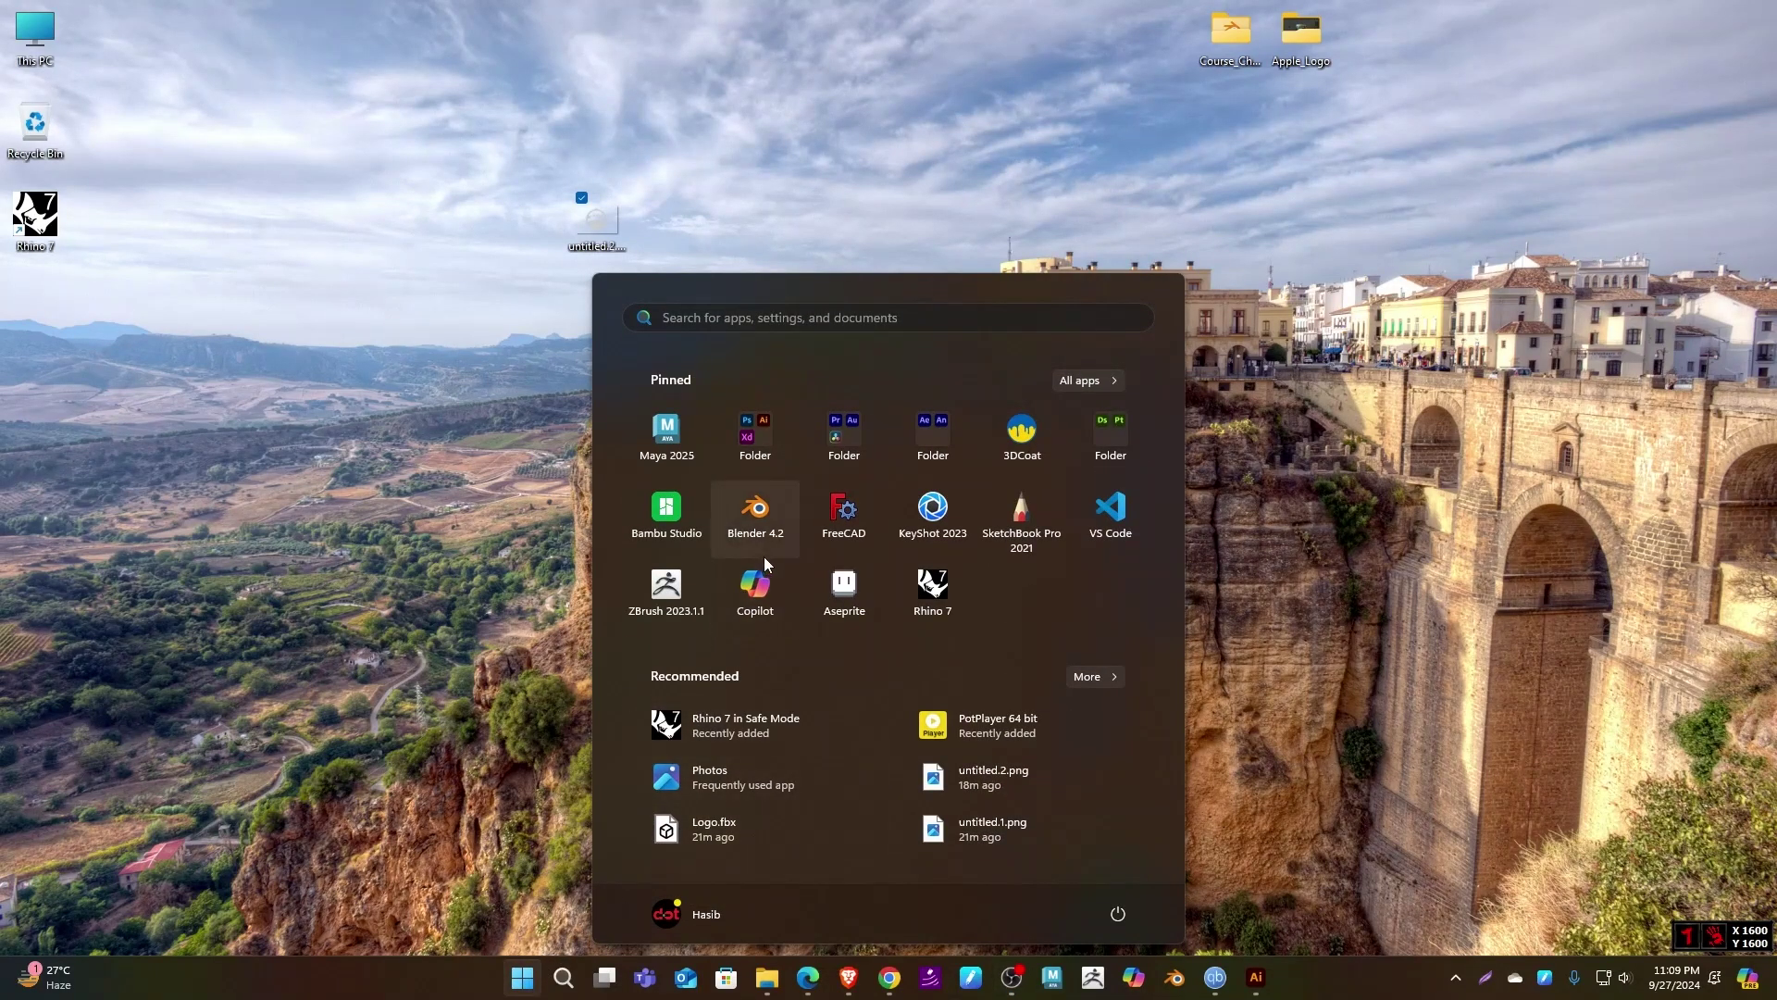
click(754, 437)
click(764, 566)
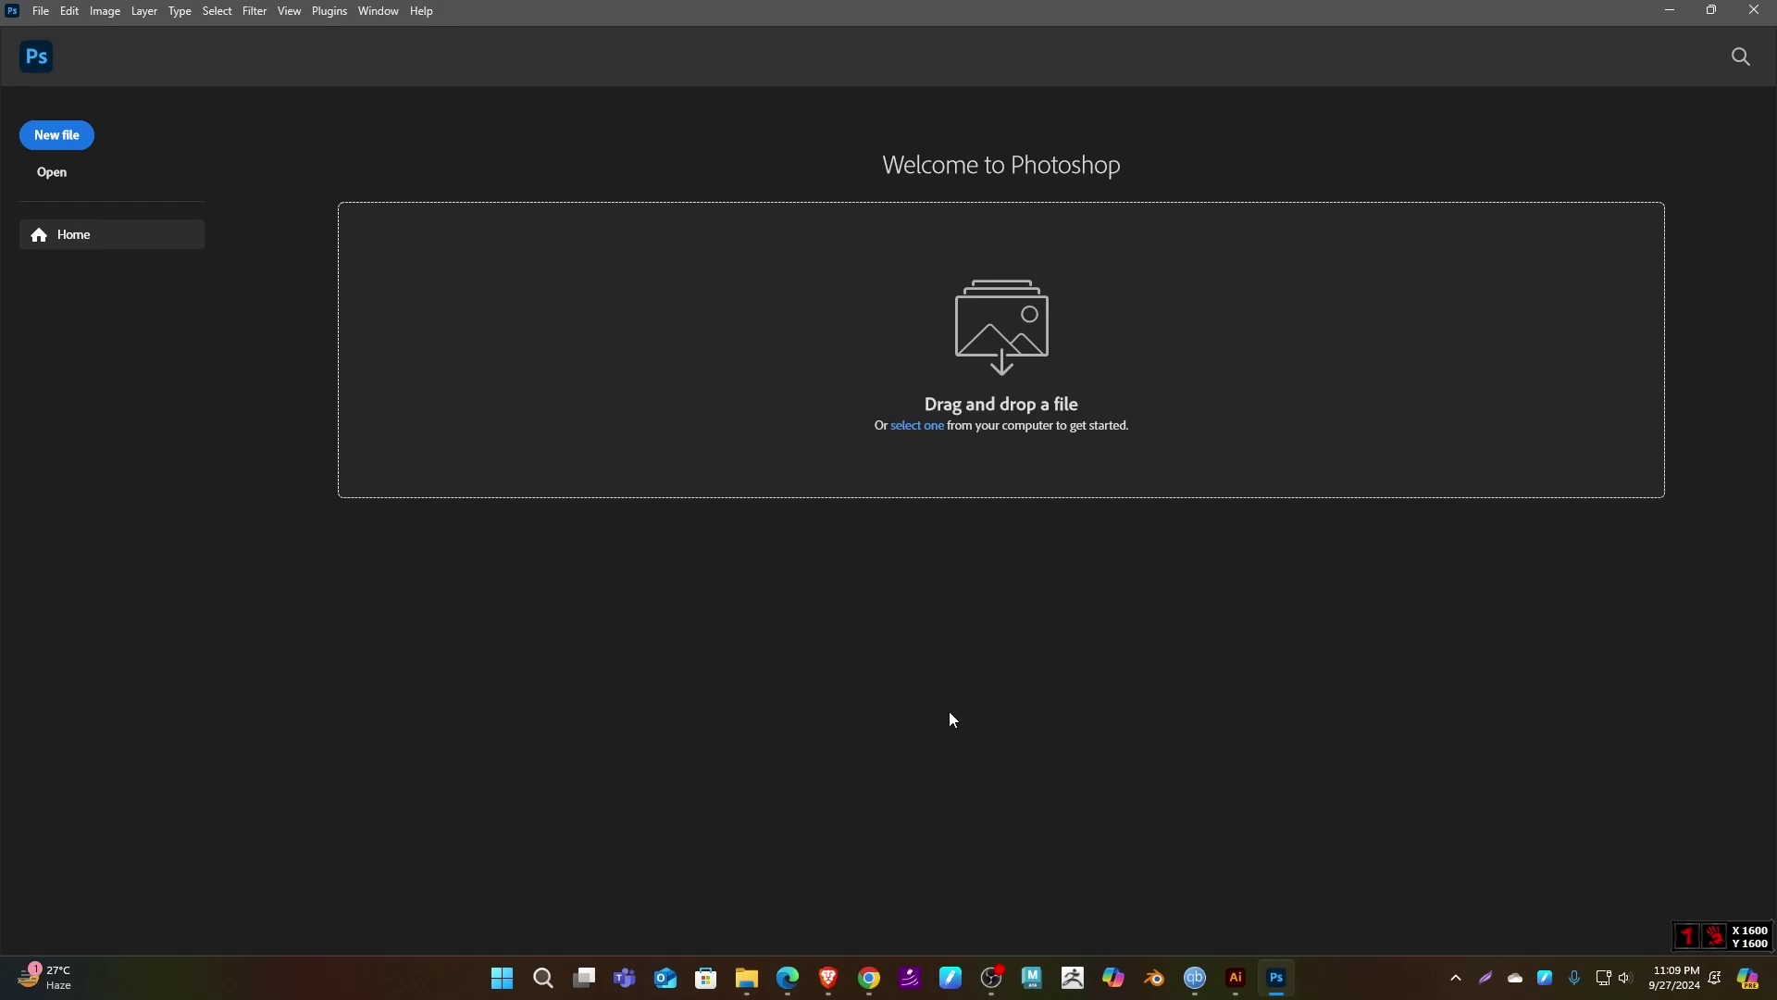
- Open untitled.2.png from the desktop in Photoshop and dismiss the adjustments presets tip
click(751, 975)
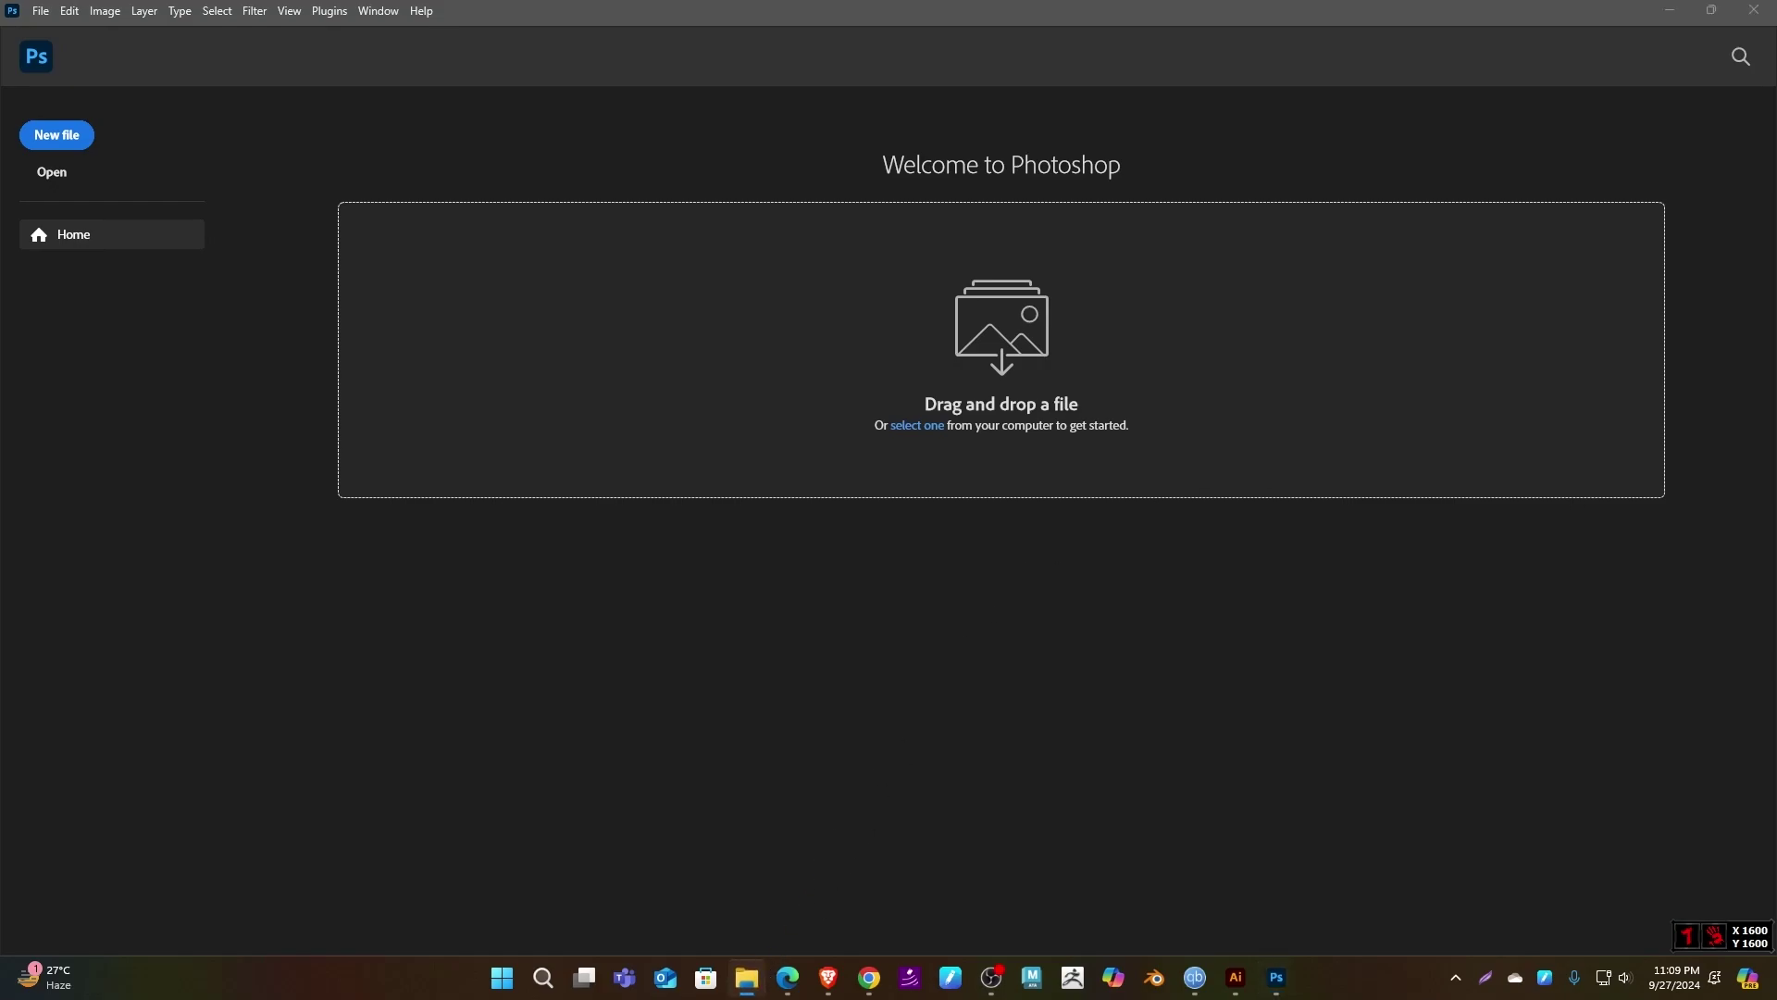
drag(1776, 454, 293, 524)
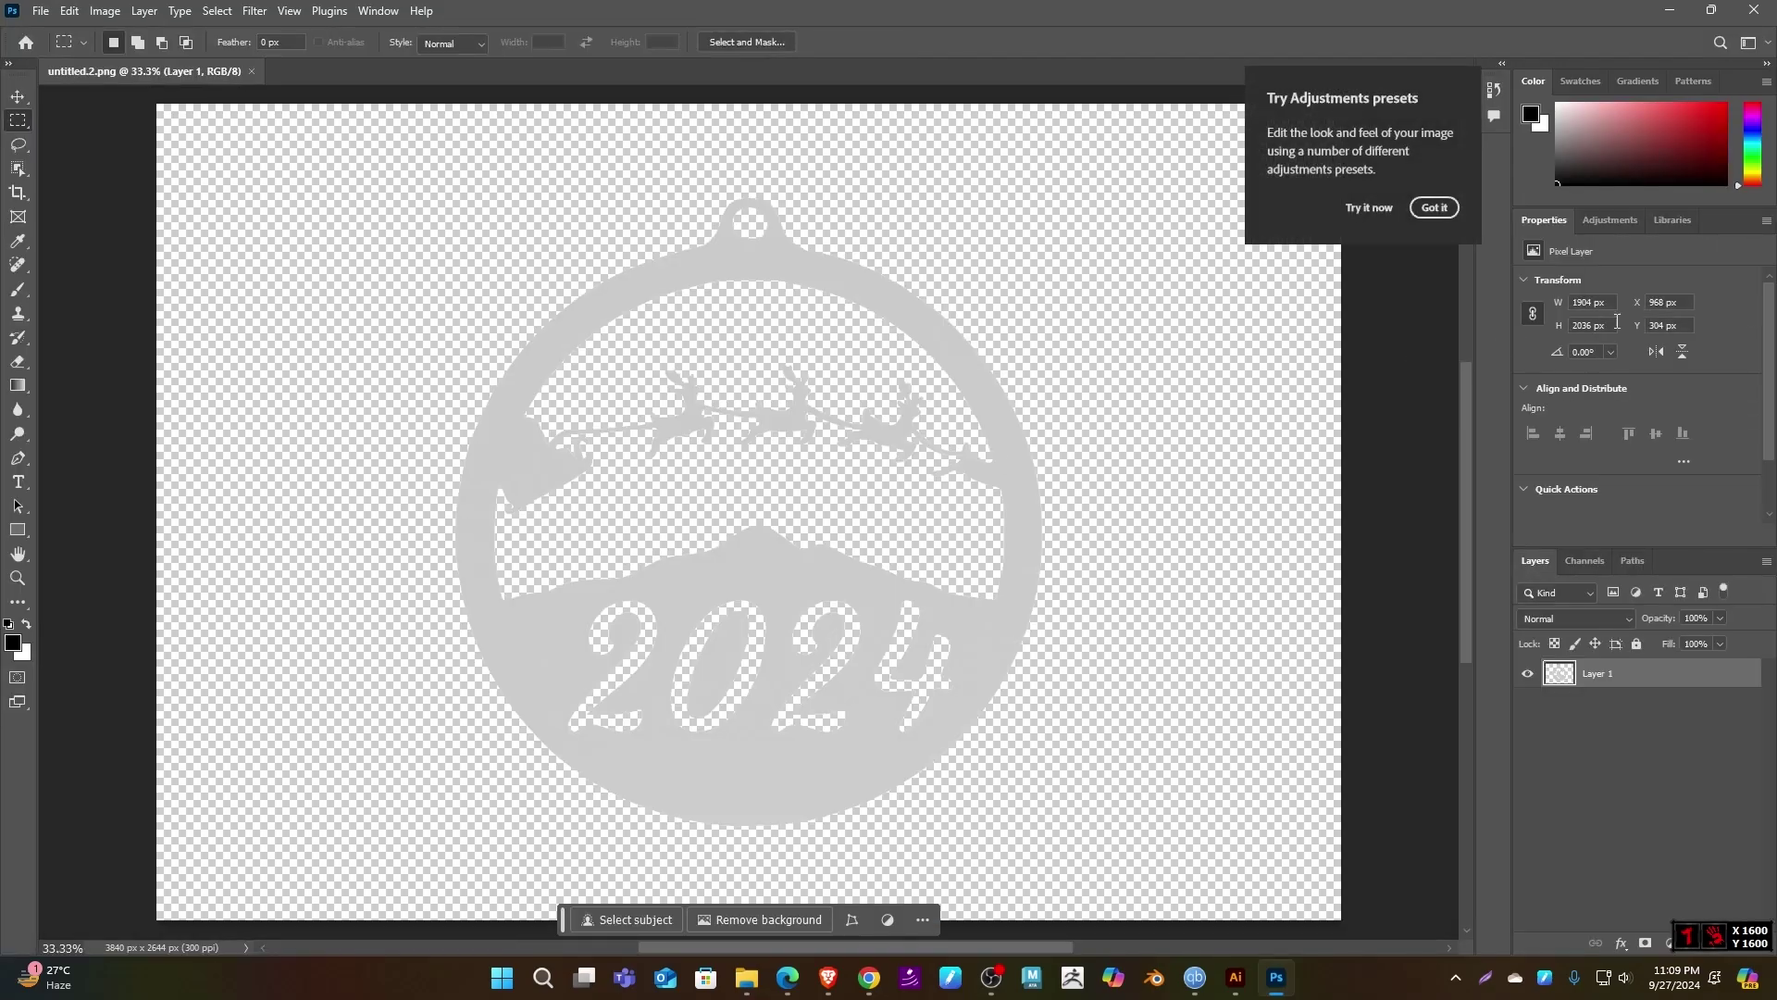
click(1442, 208)
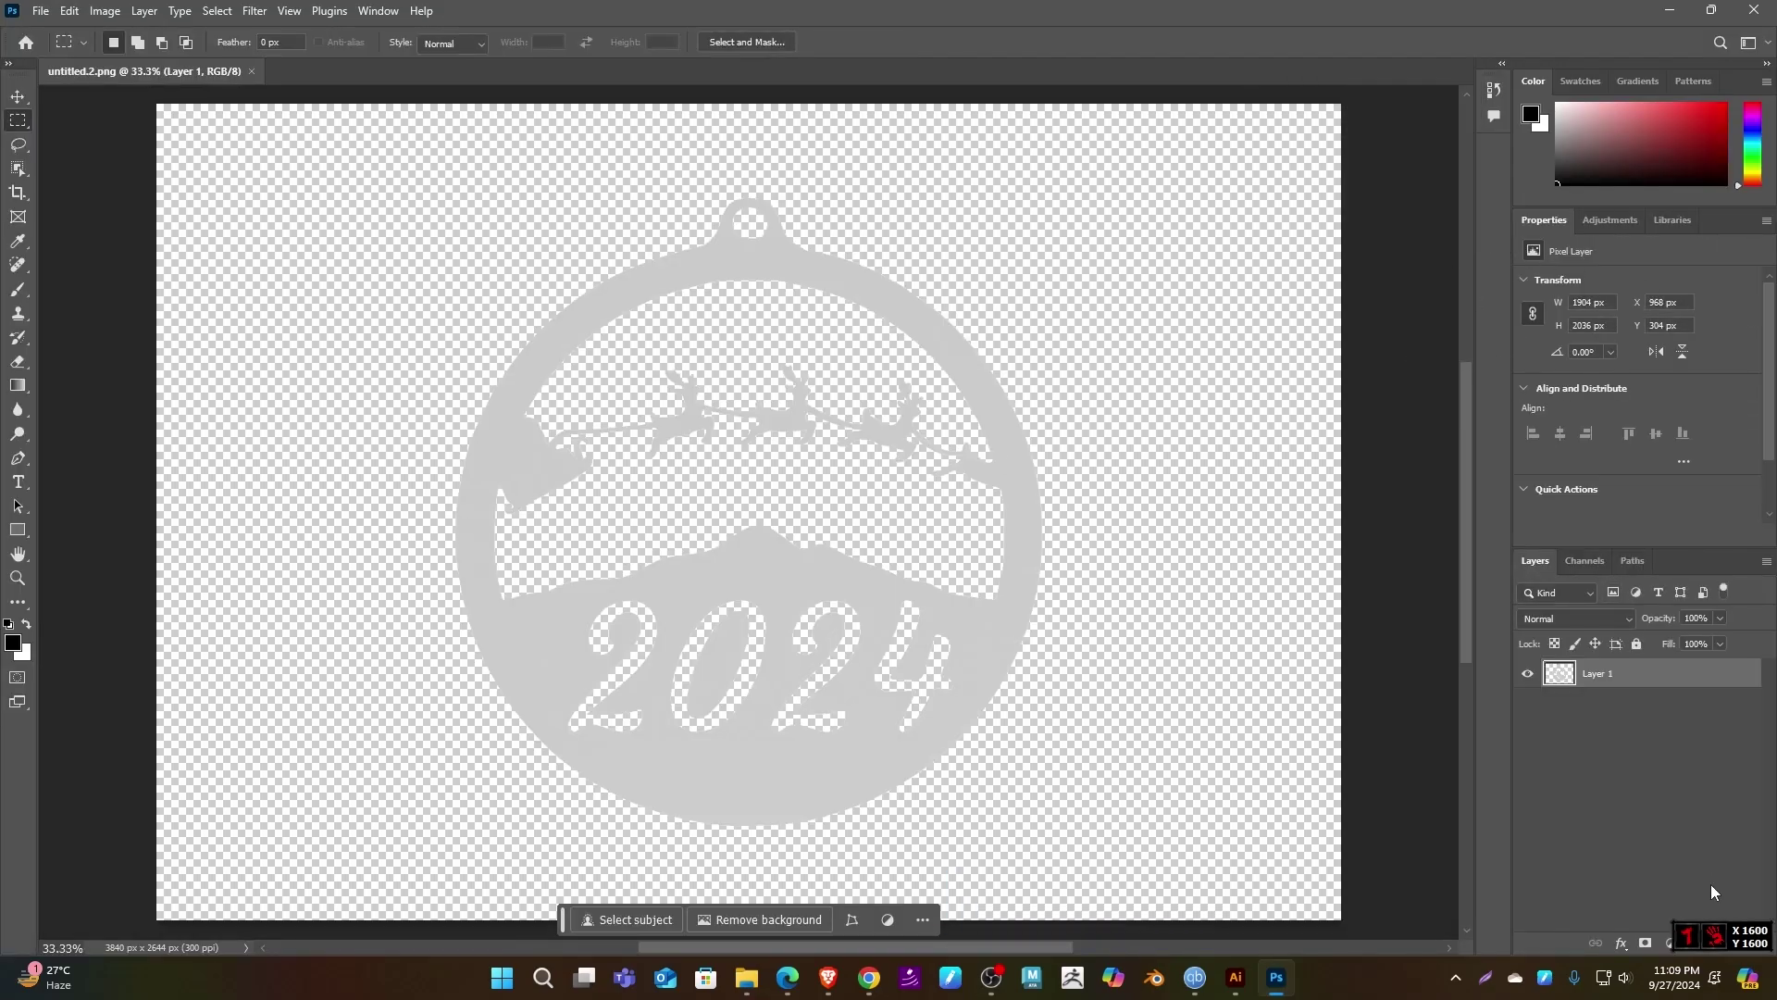
right_click(1744, 931)
key(Escape)
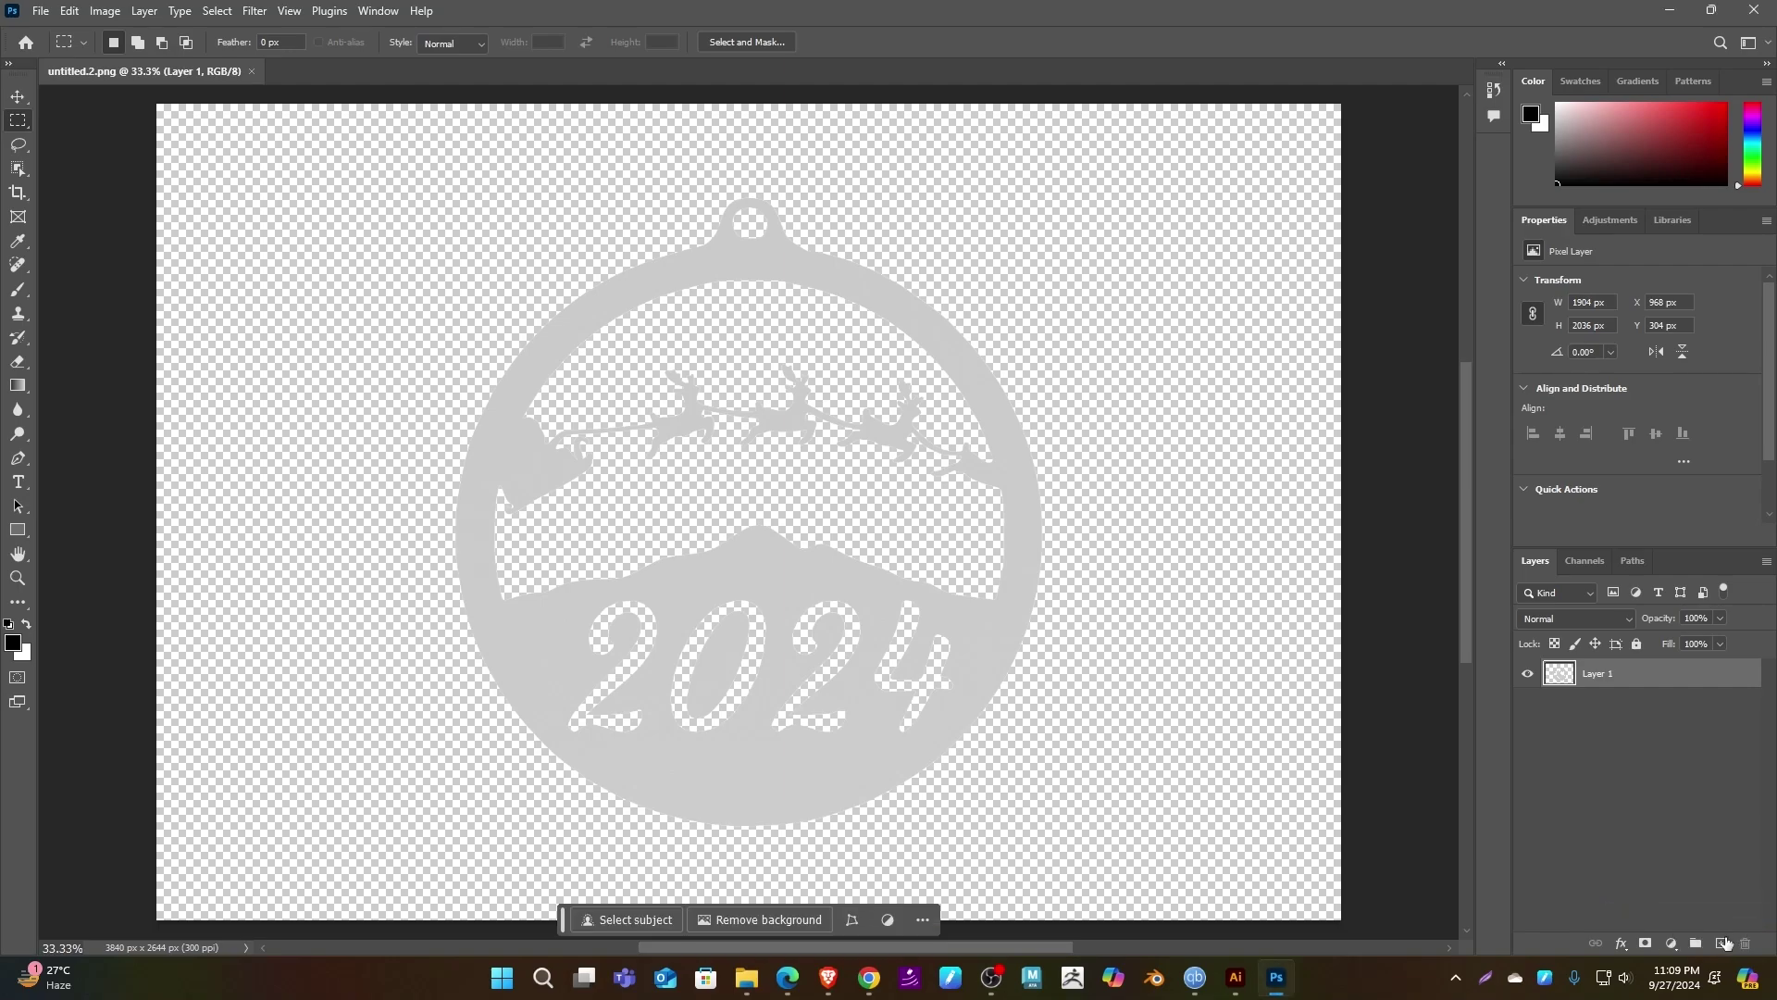
- Add a new unlocked layer, move it beneath the ornament layer, and fill it with black as the background
click(1723, 942)
click(1635, 645)
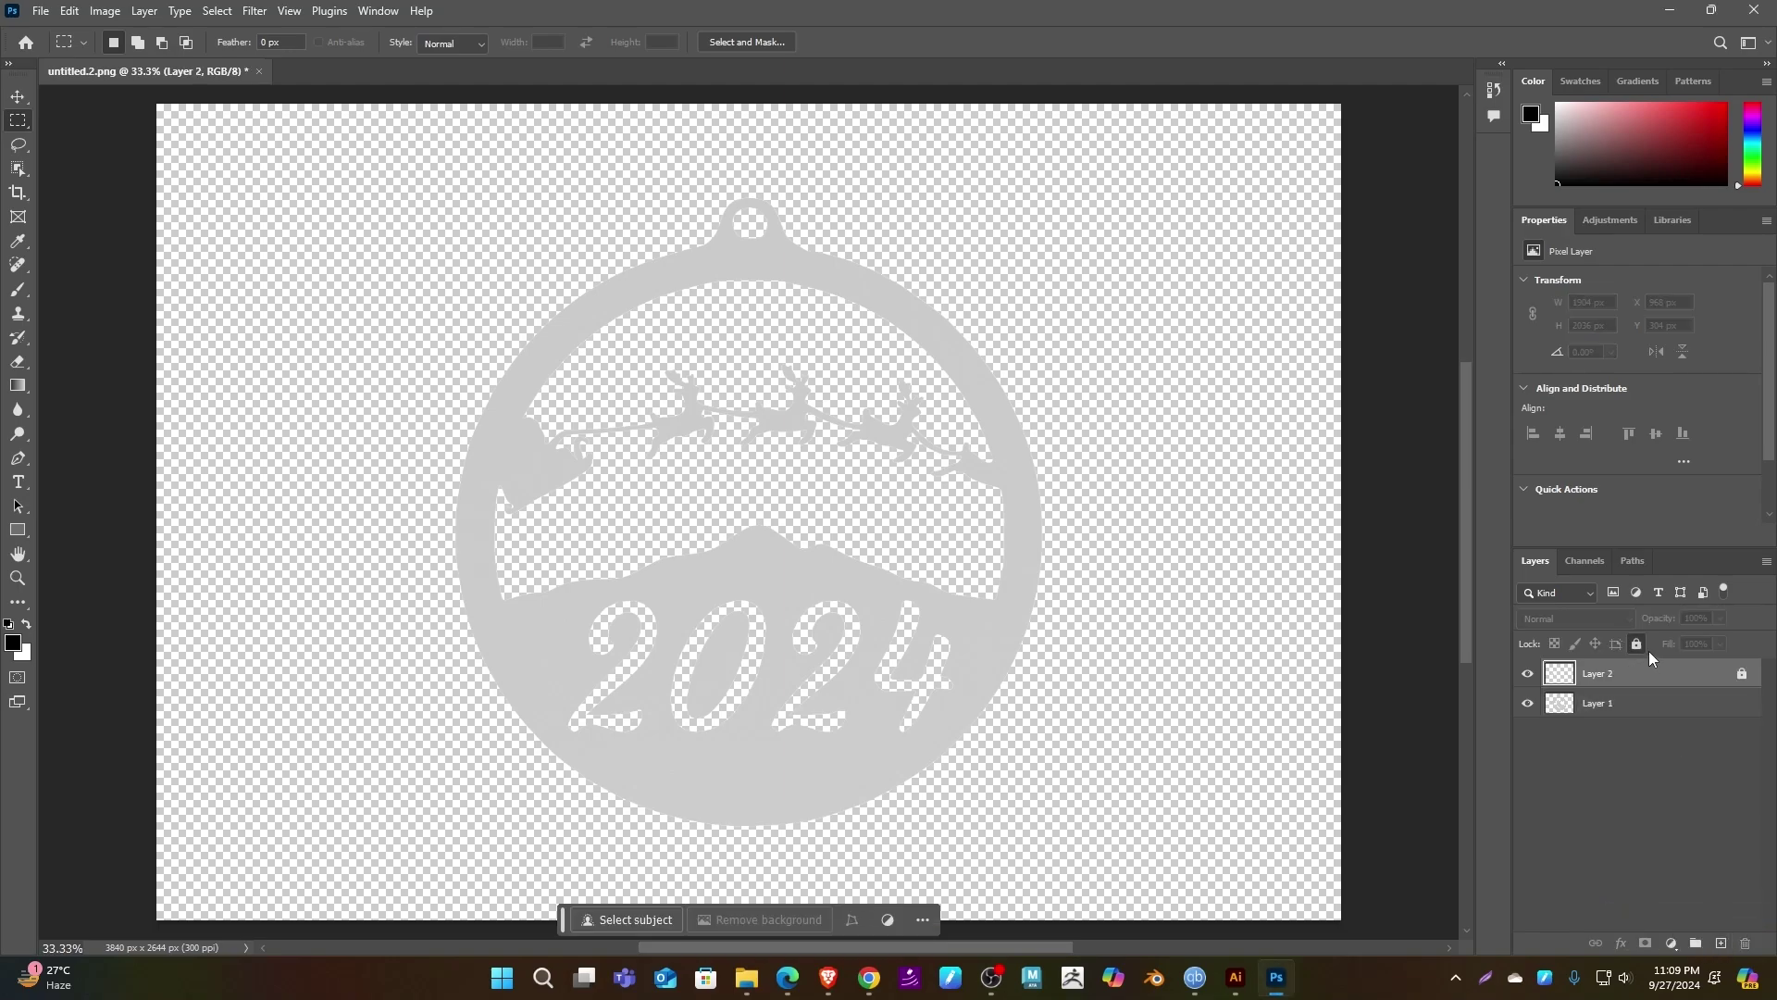
click(1635, 644)
drag(1652, 680, 1564, 727)
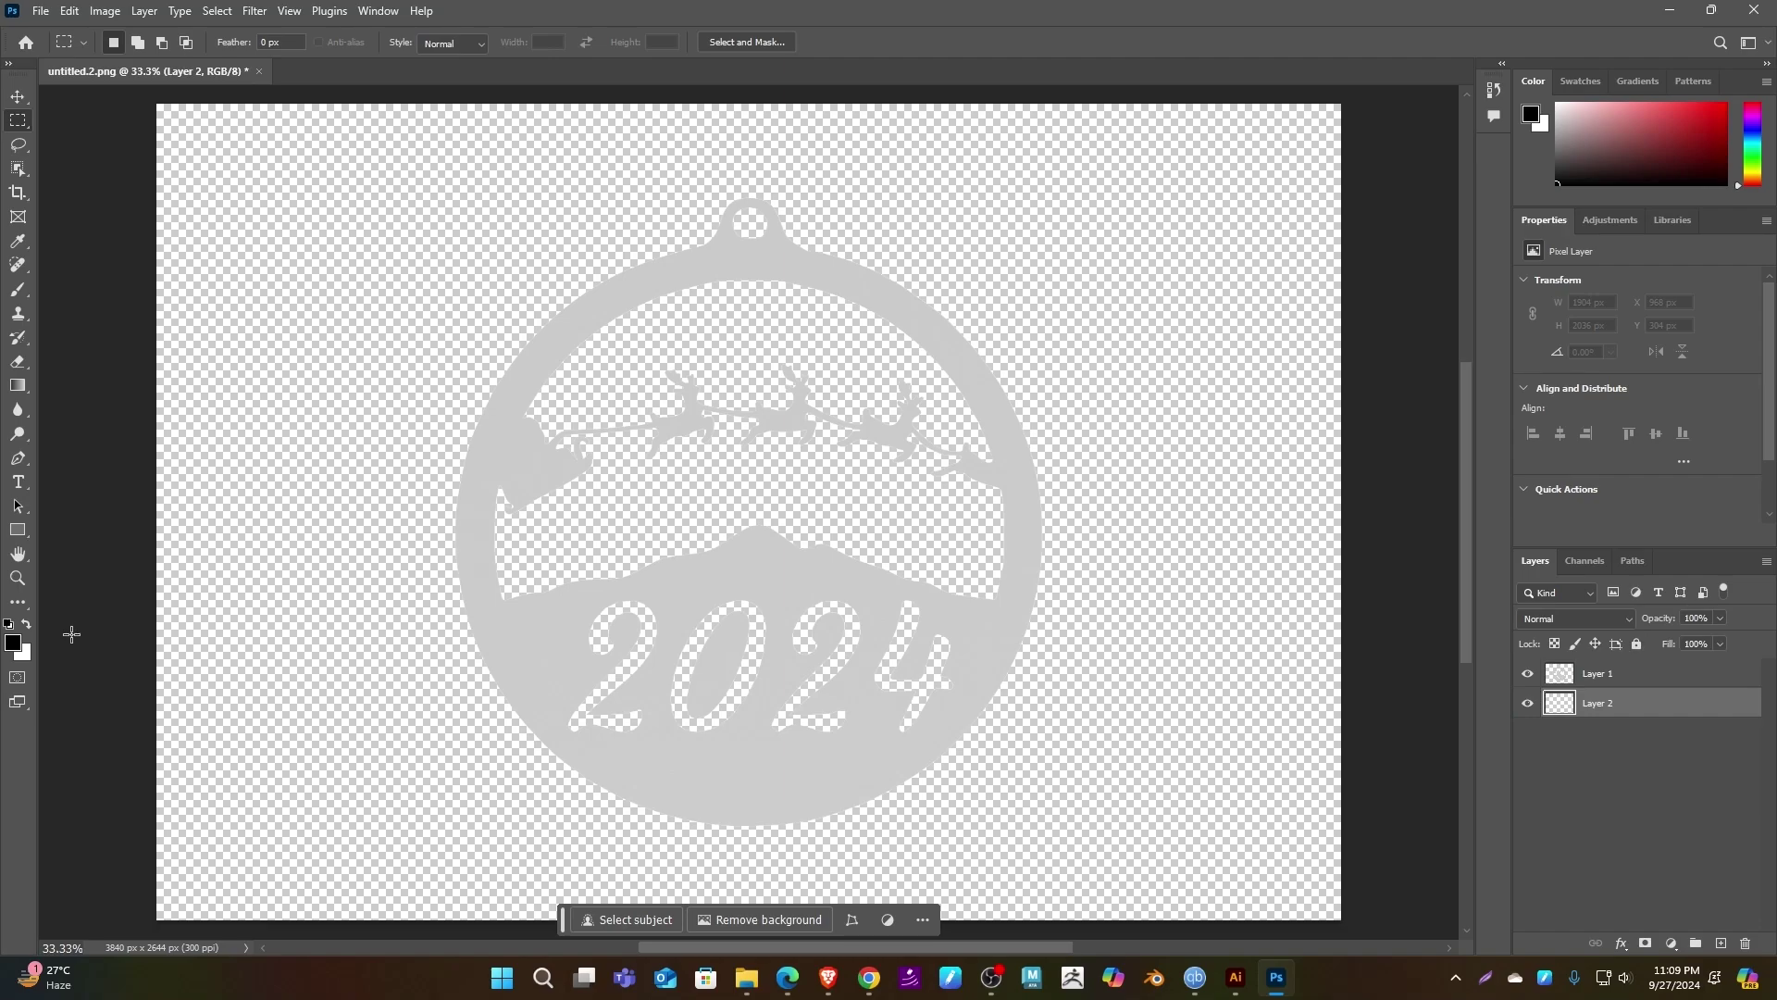
key(alt+BackSpace)
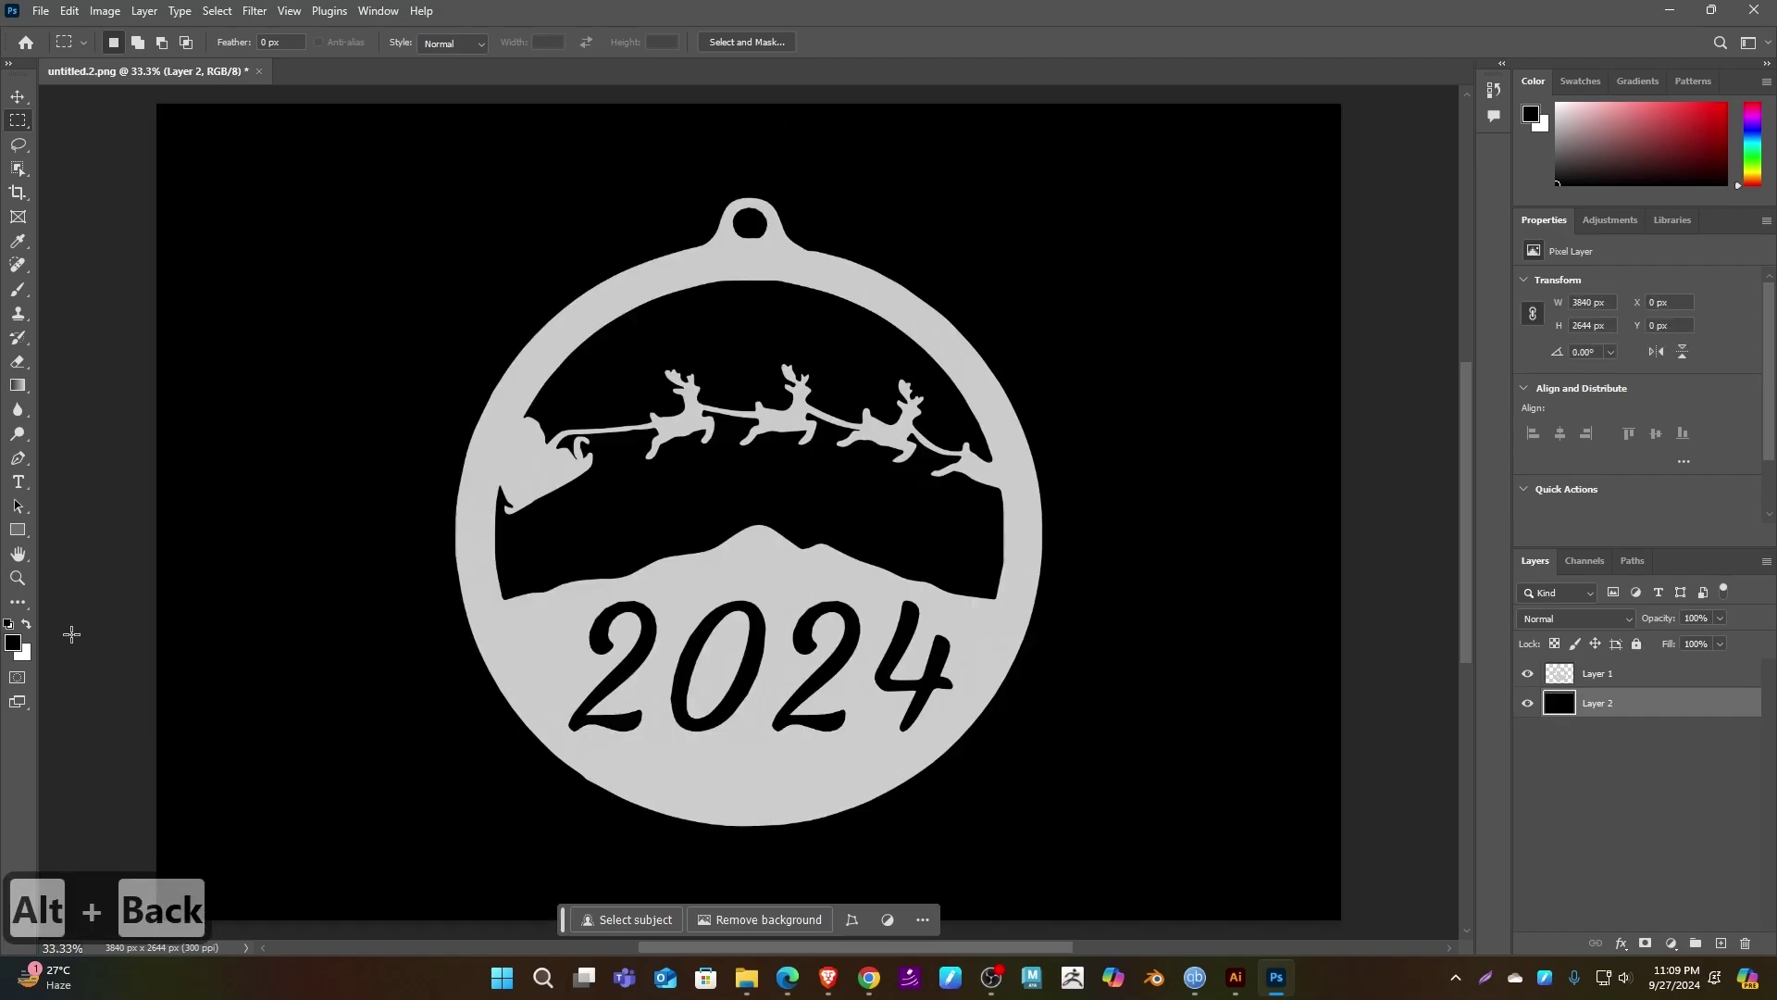
- Load the ornament shape from Layer 1 as a selection, add a new layer above it, and hide Layer 1
ctrl+click(1560, 677)
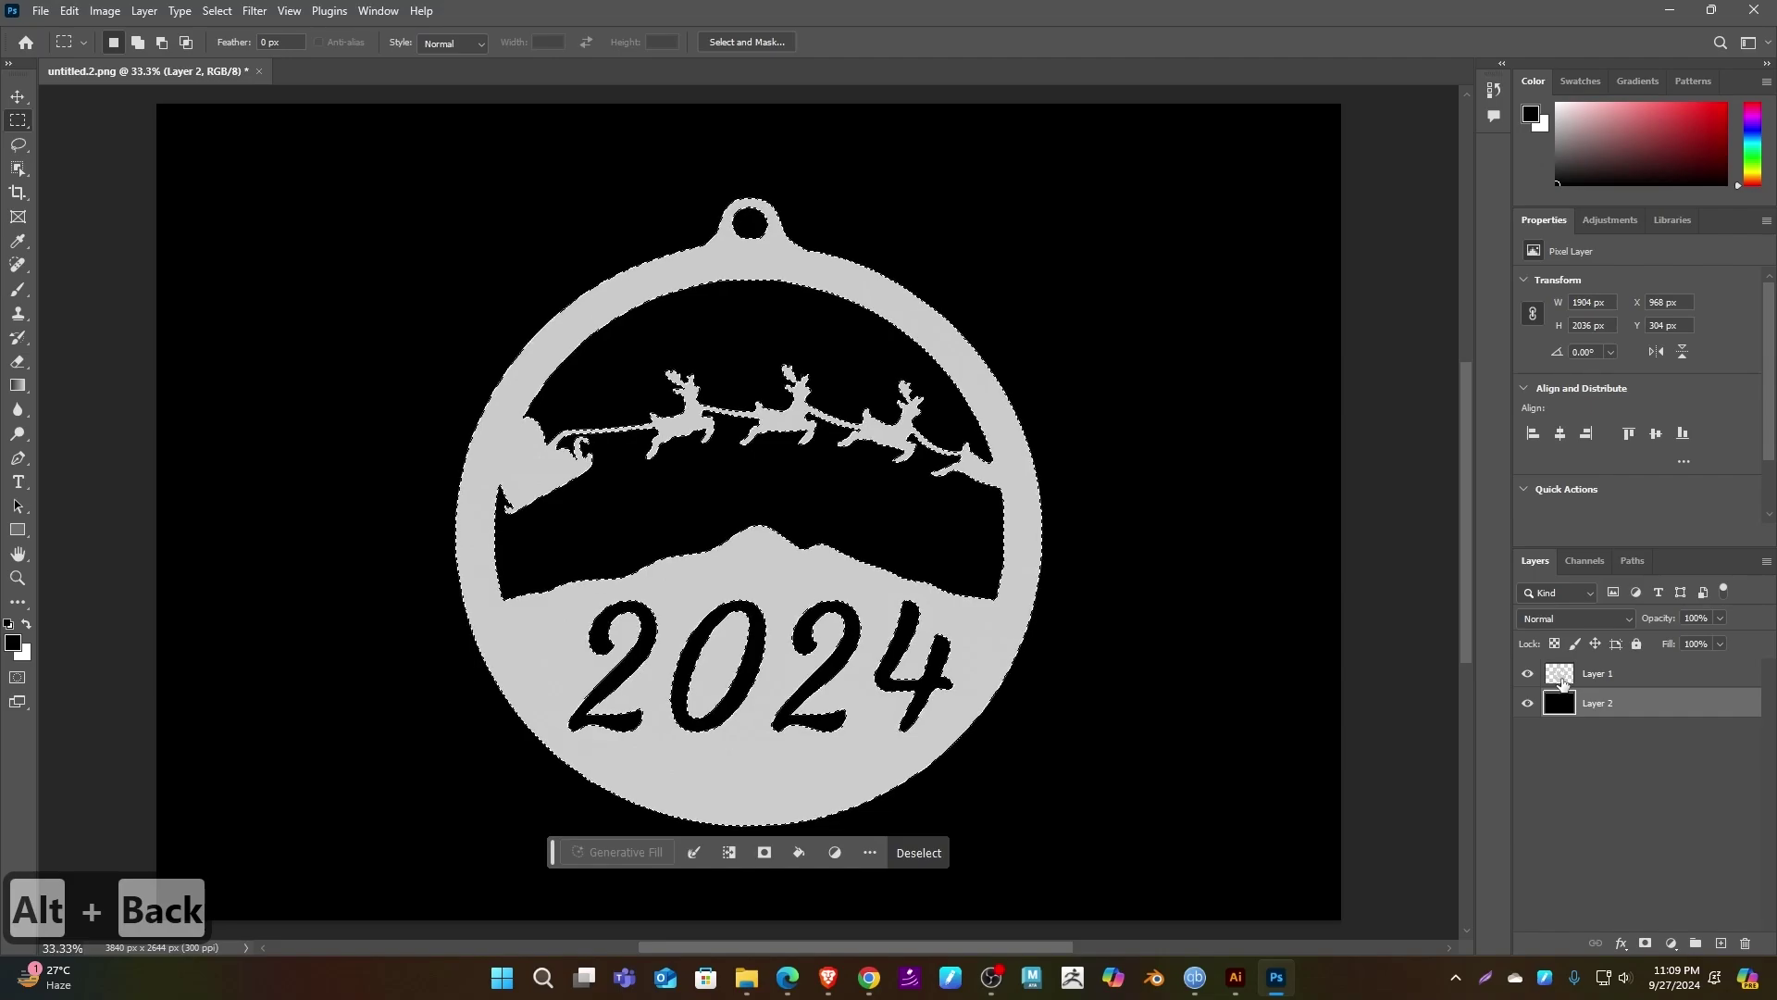
click(1590, 680)
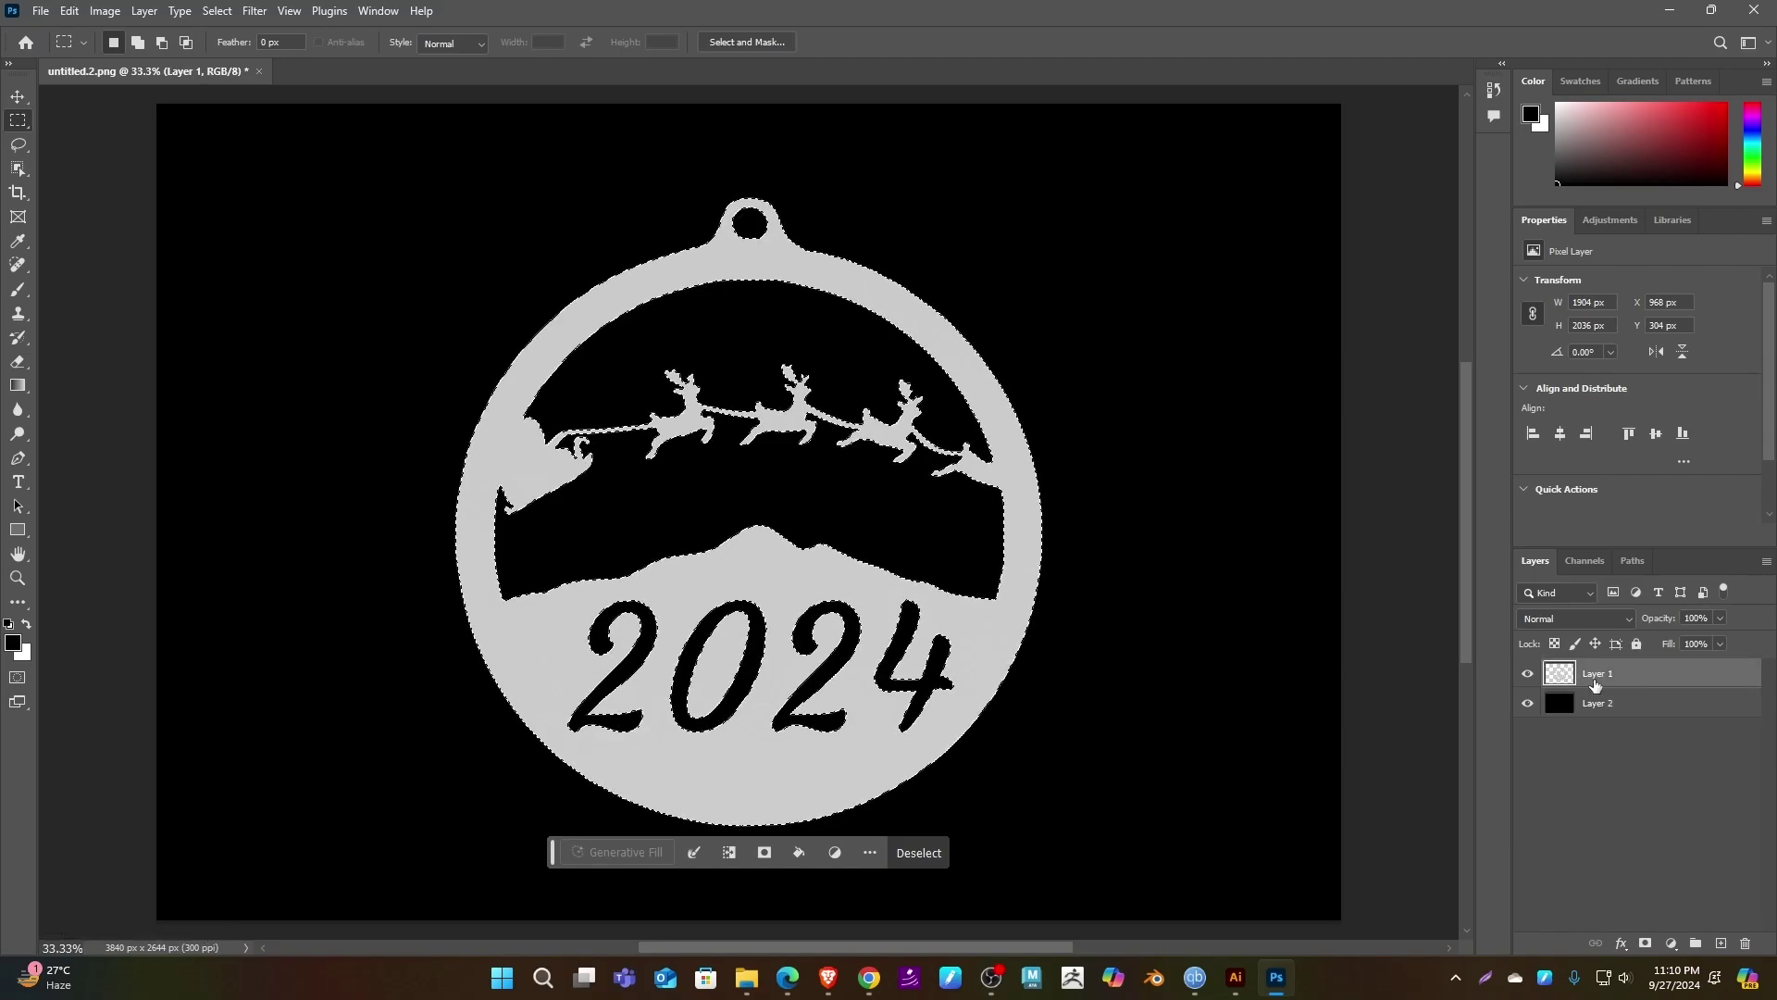
click(1721, 942)
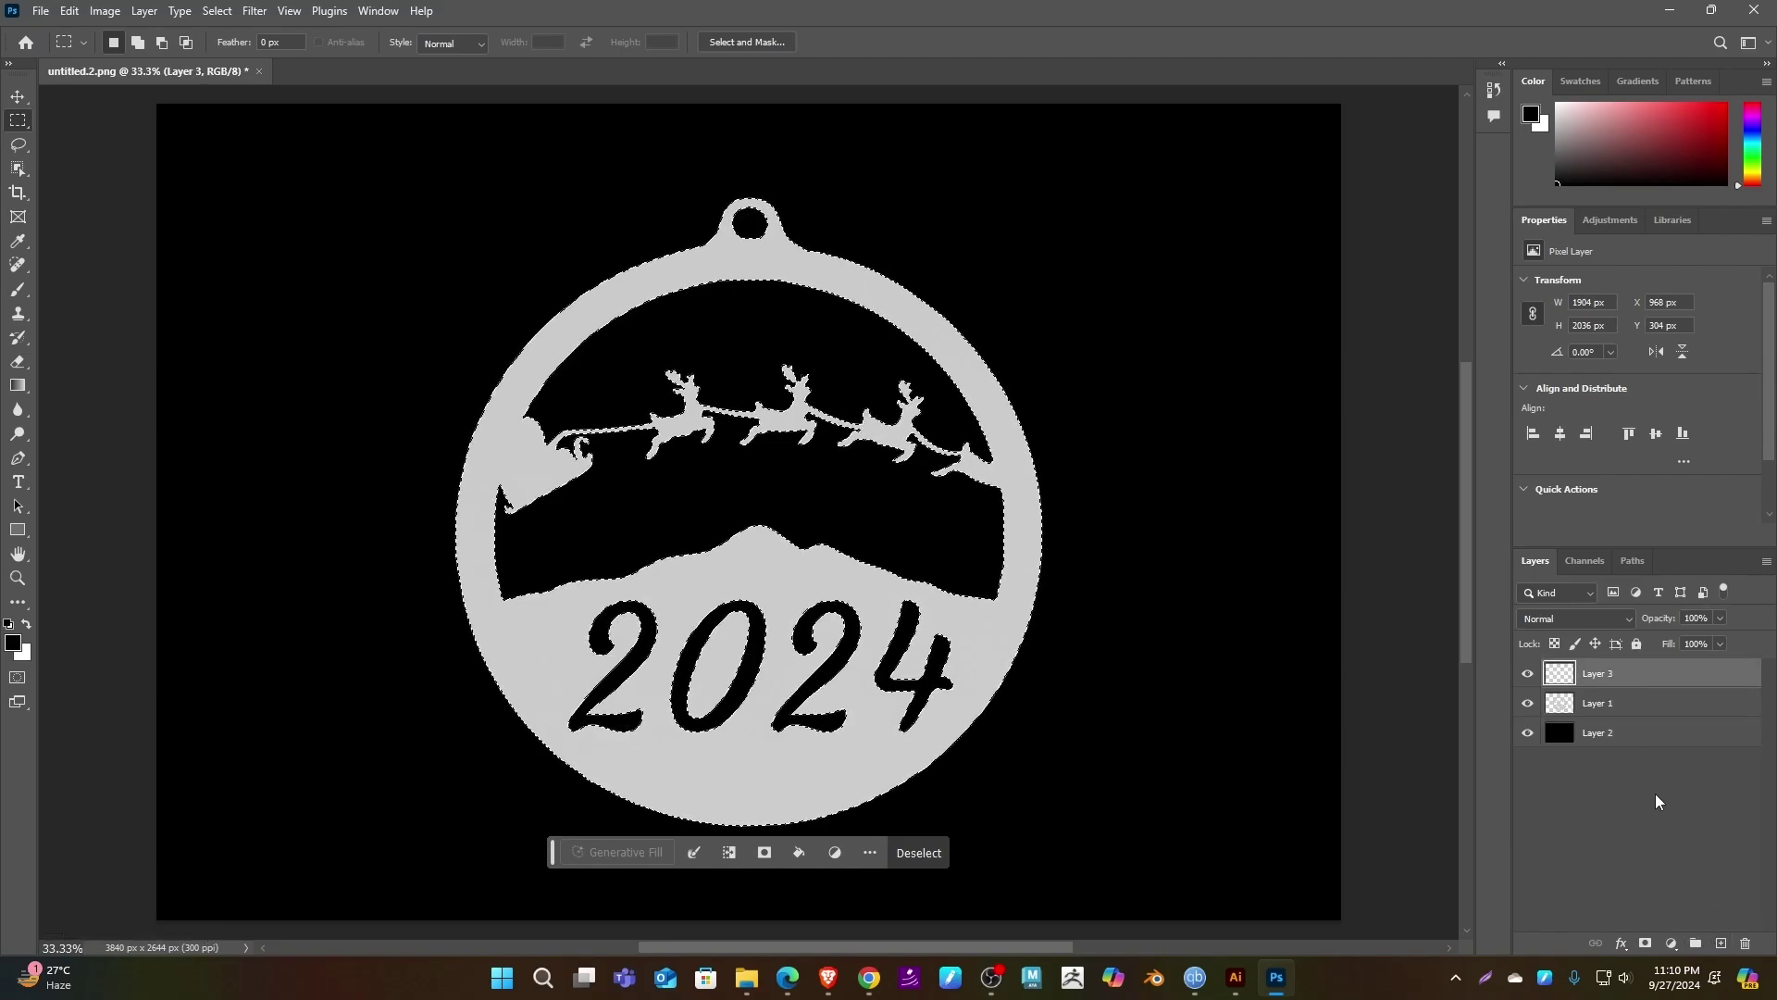
click(1528, 704)
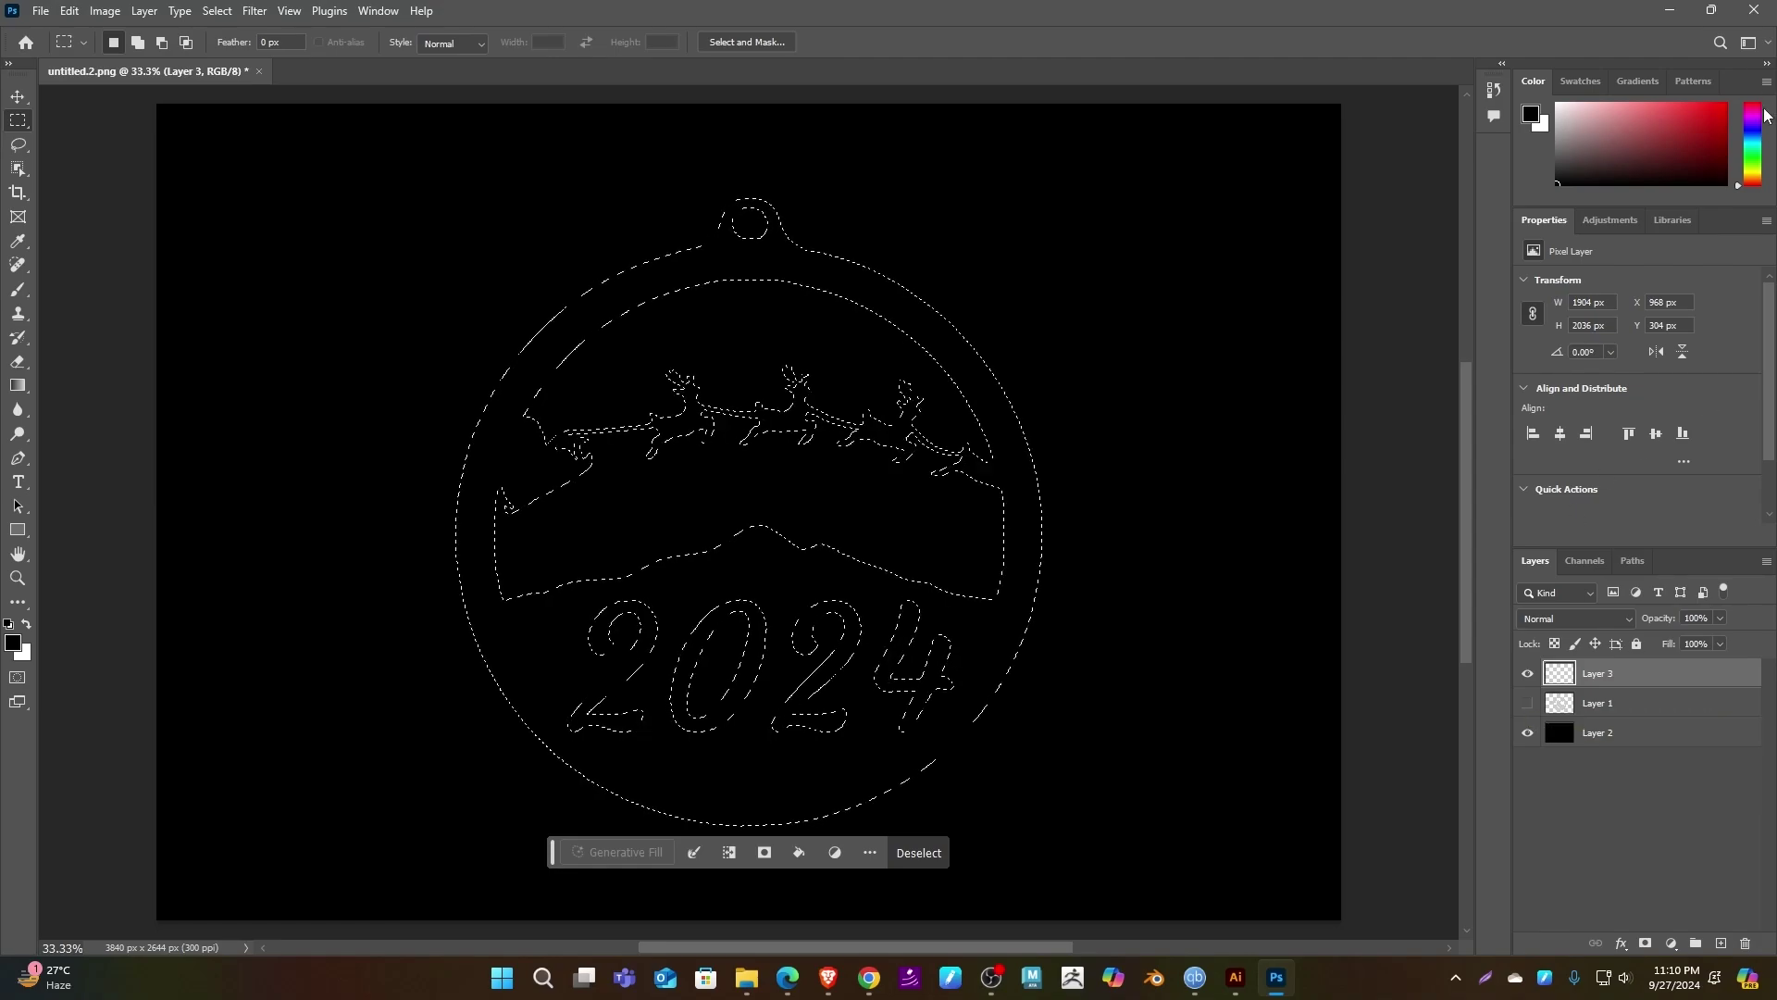
- Set the foreground color to bright blue, fill the ornament selection on Layer 3 with it, and deselect
click(1751, 139)
click(1690, 133)
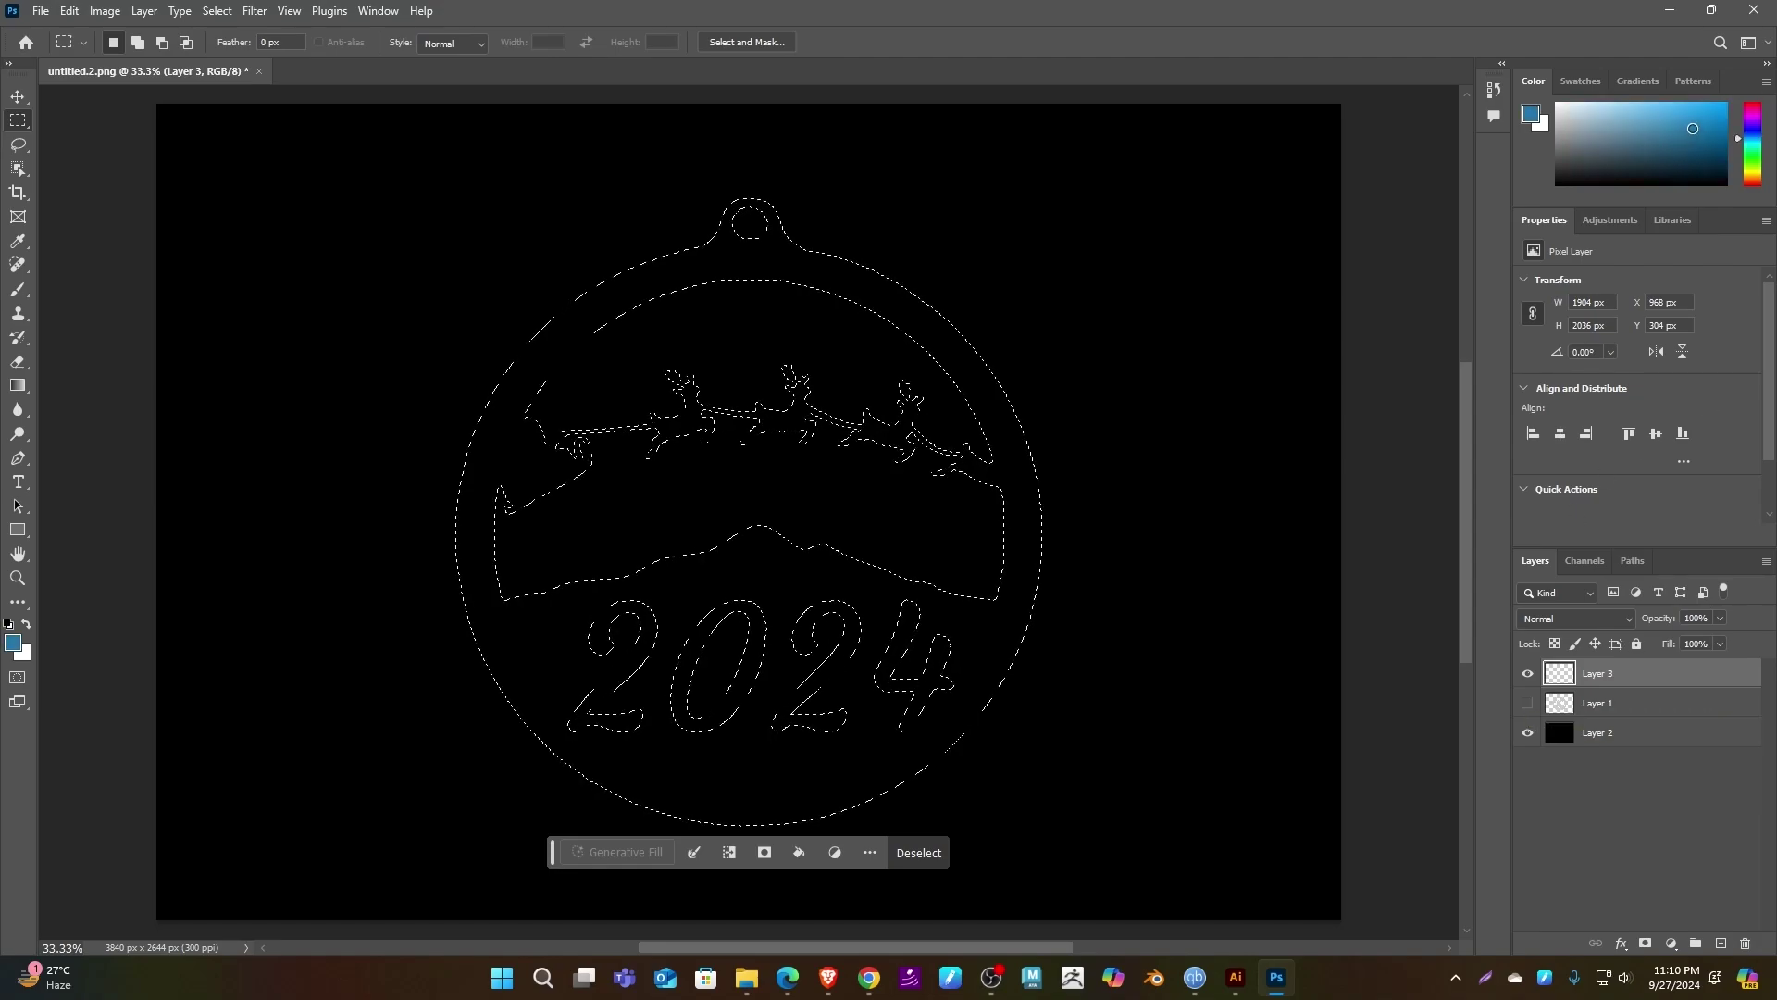
drag(1692, 129, 1728, 102)
key(alt+BackSpace)
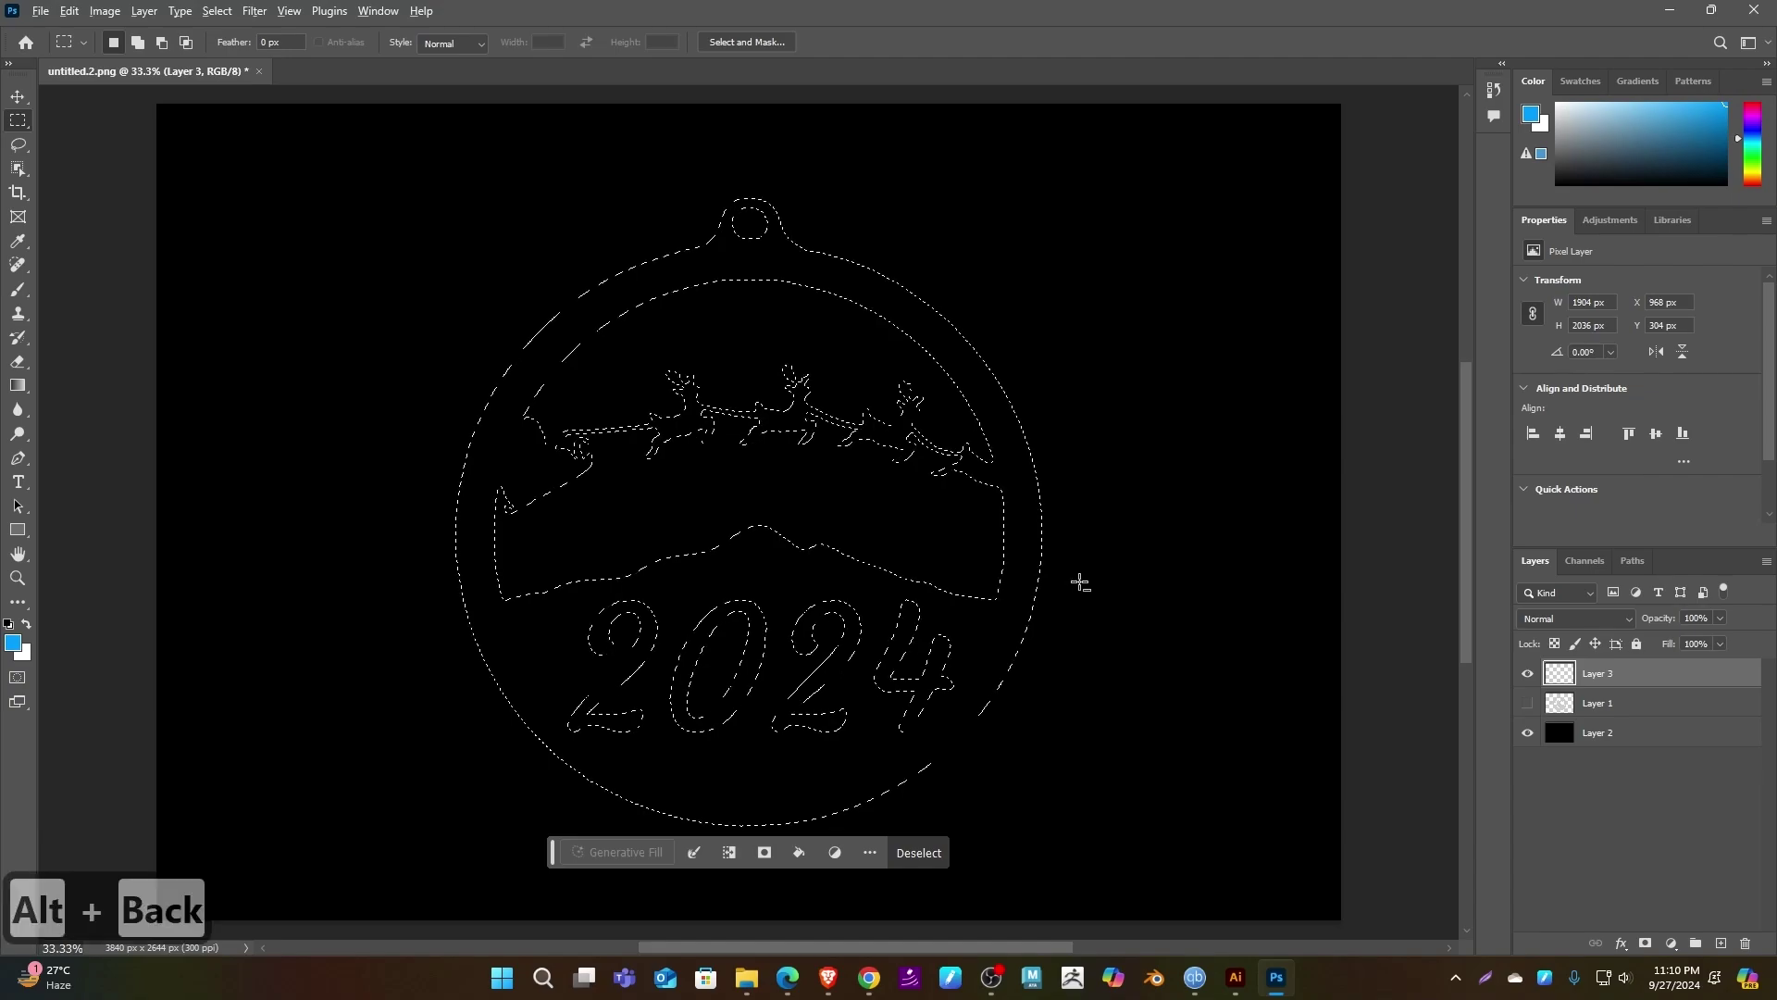
key(ctrl+d)
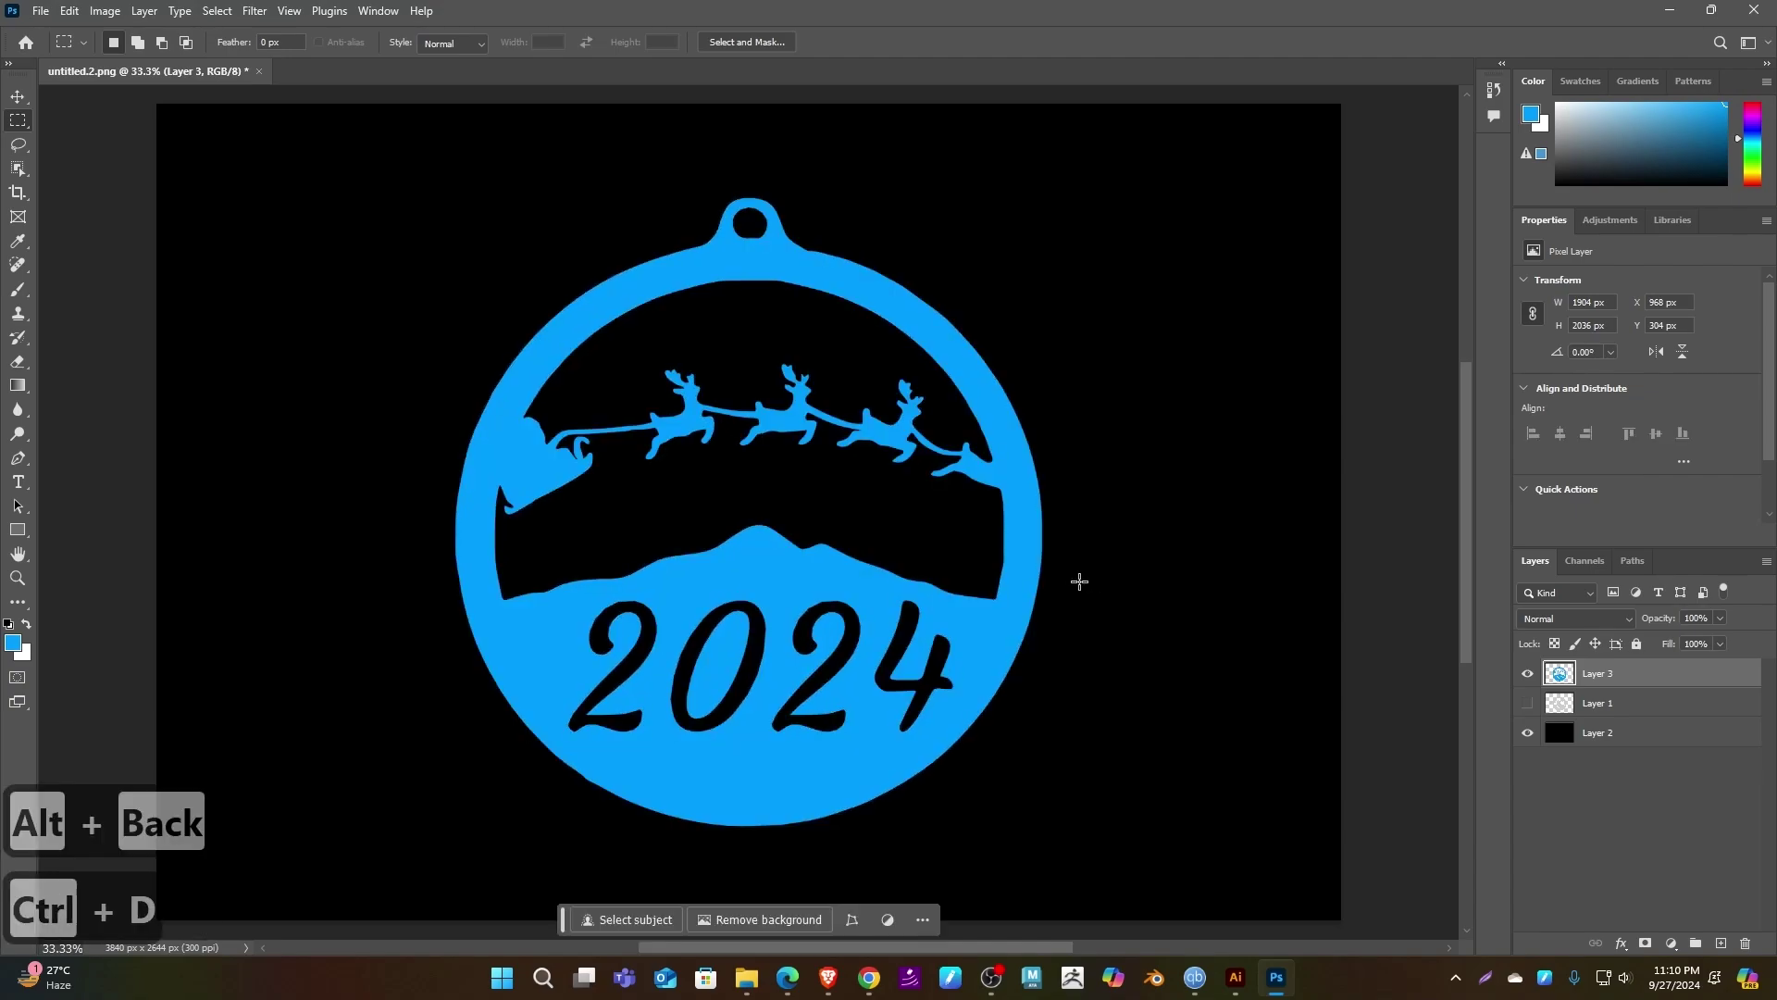
- Draw a closed Pen path that smooths the kink where the hanging loop's right side meets the ornament ring
scroll(824, 408, up, 1)
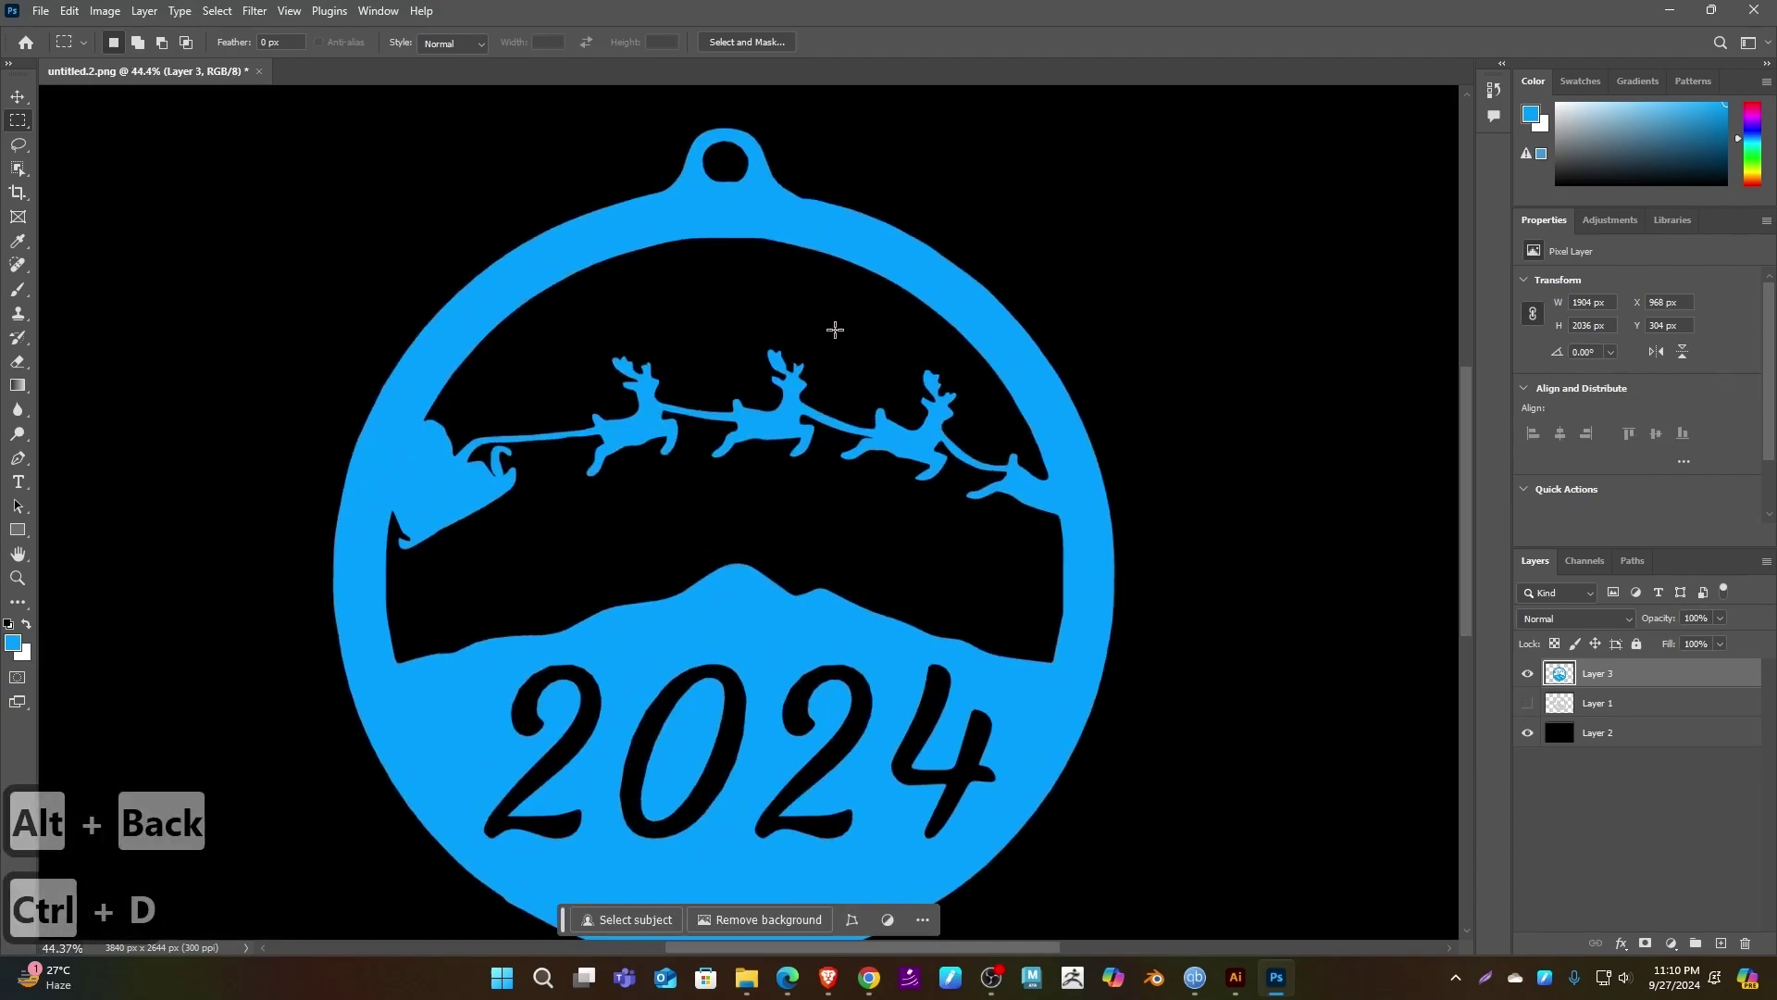
scroll(834, 330, up, 10)
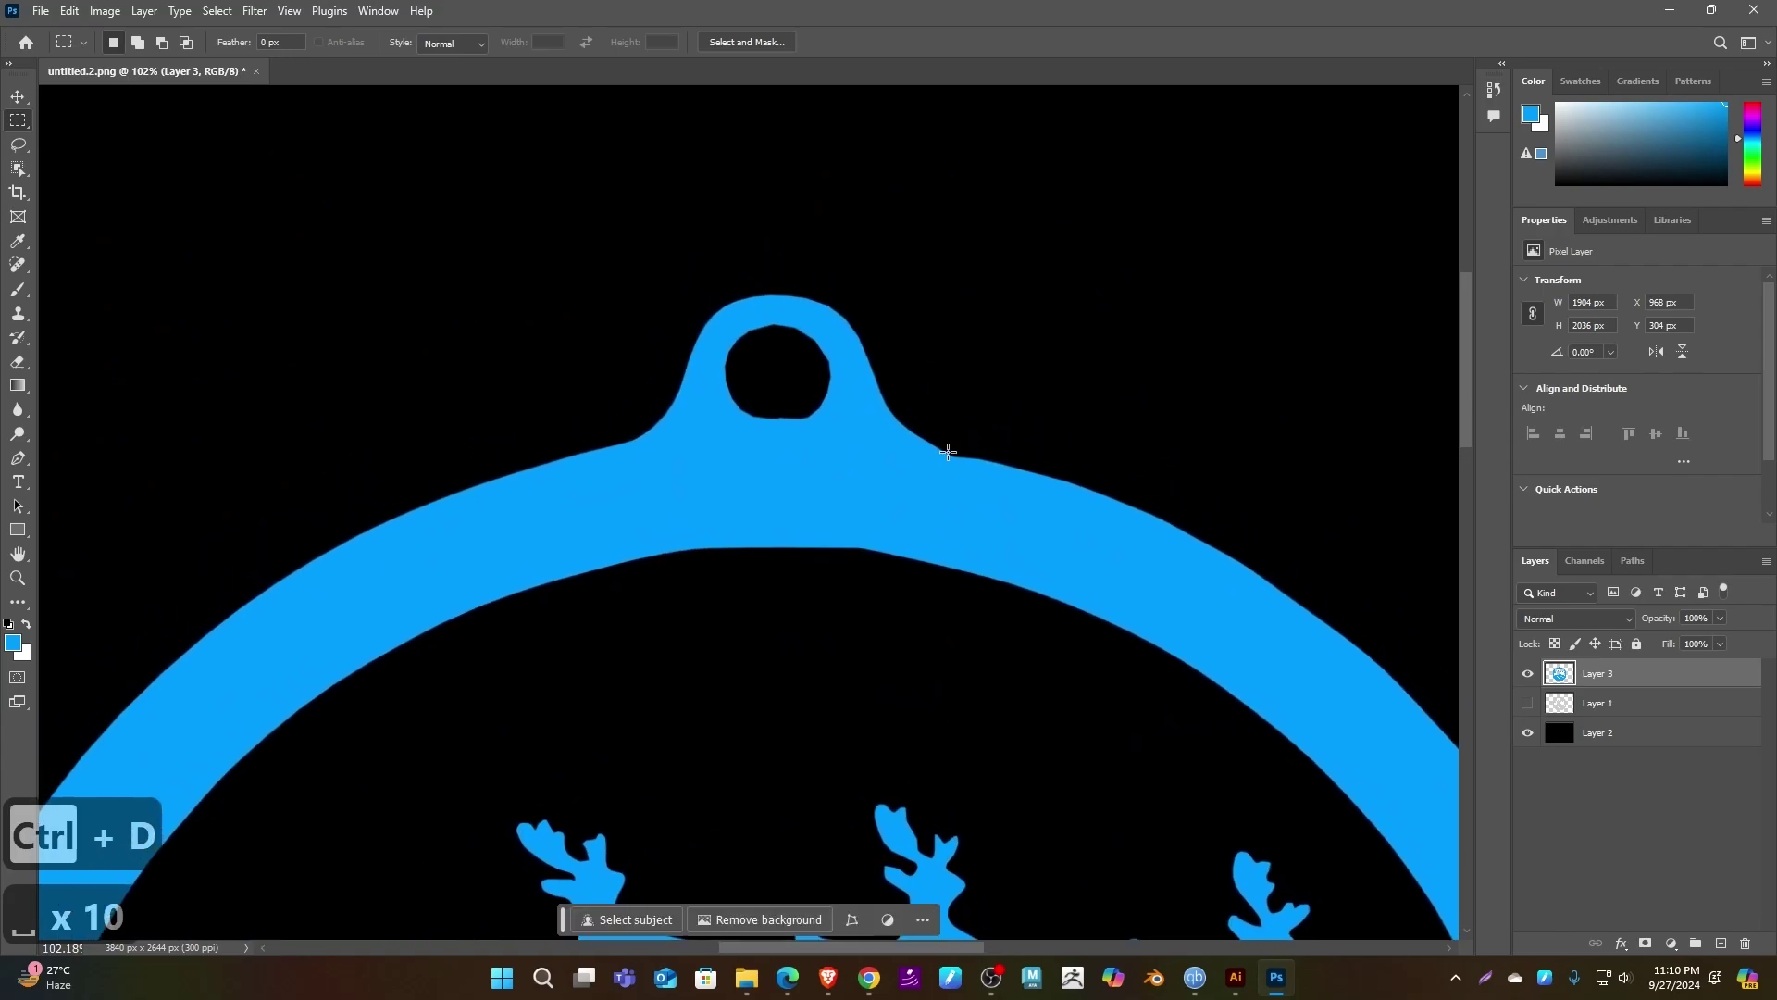
scroll(948, 452, up, 8)
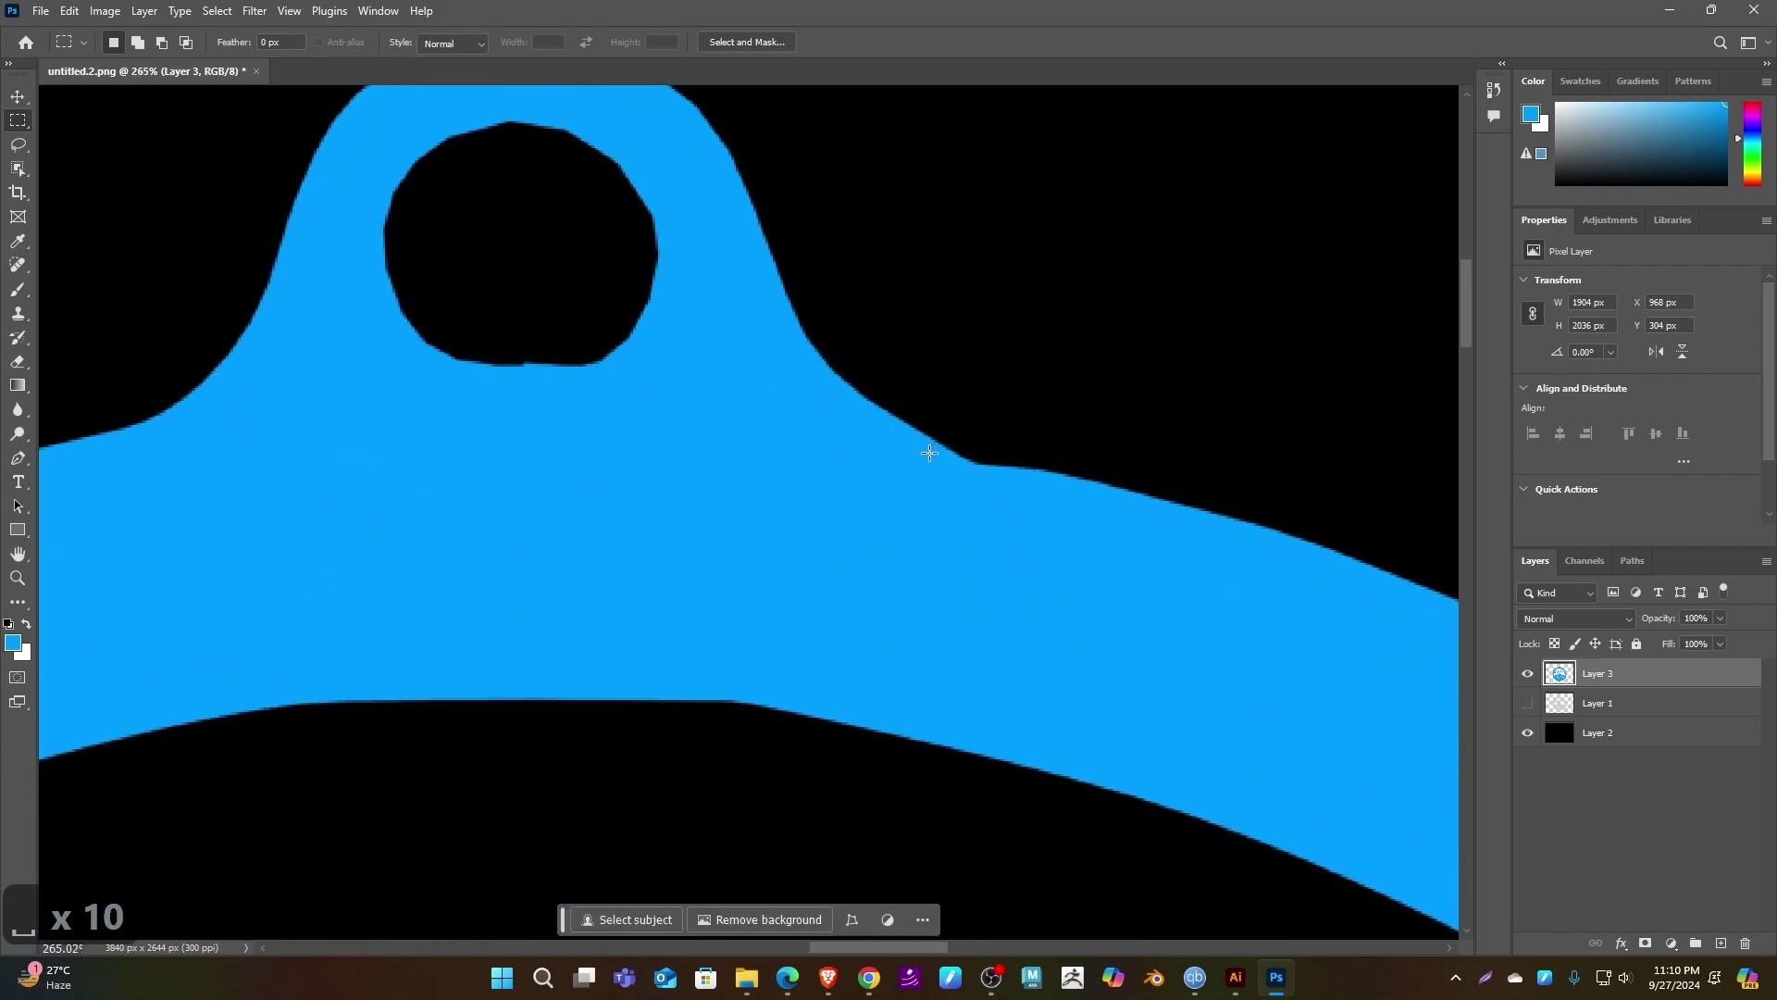
scroll(929, 453, down, 5)
key(p)
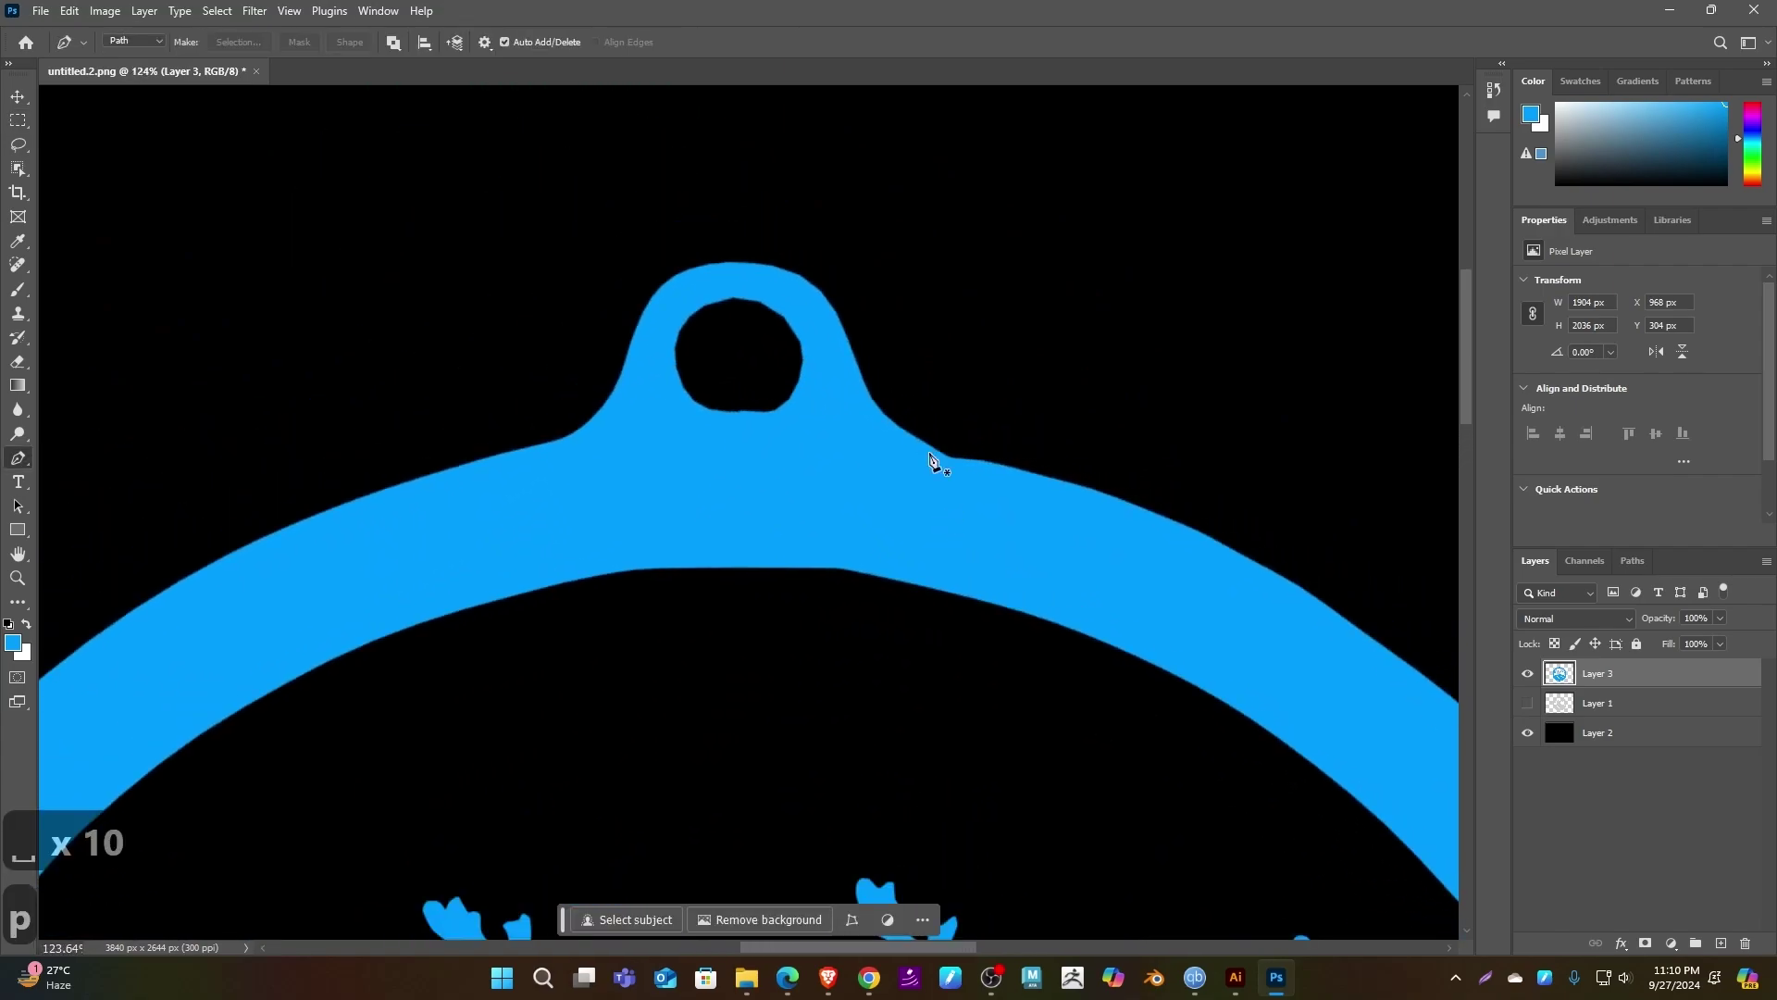
click(876, 405)
drag(1081, 488, 1276, 537)
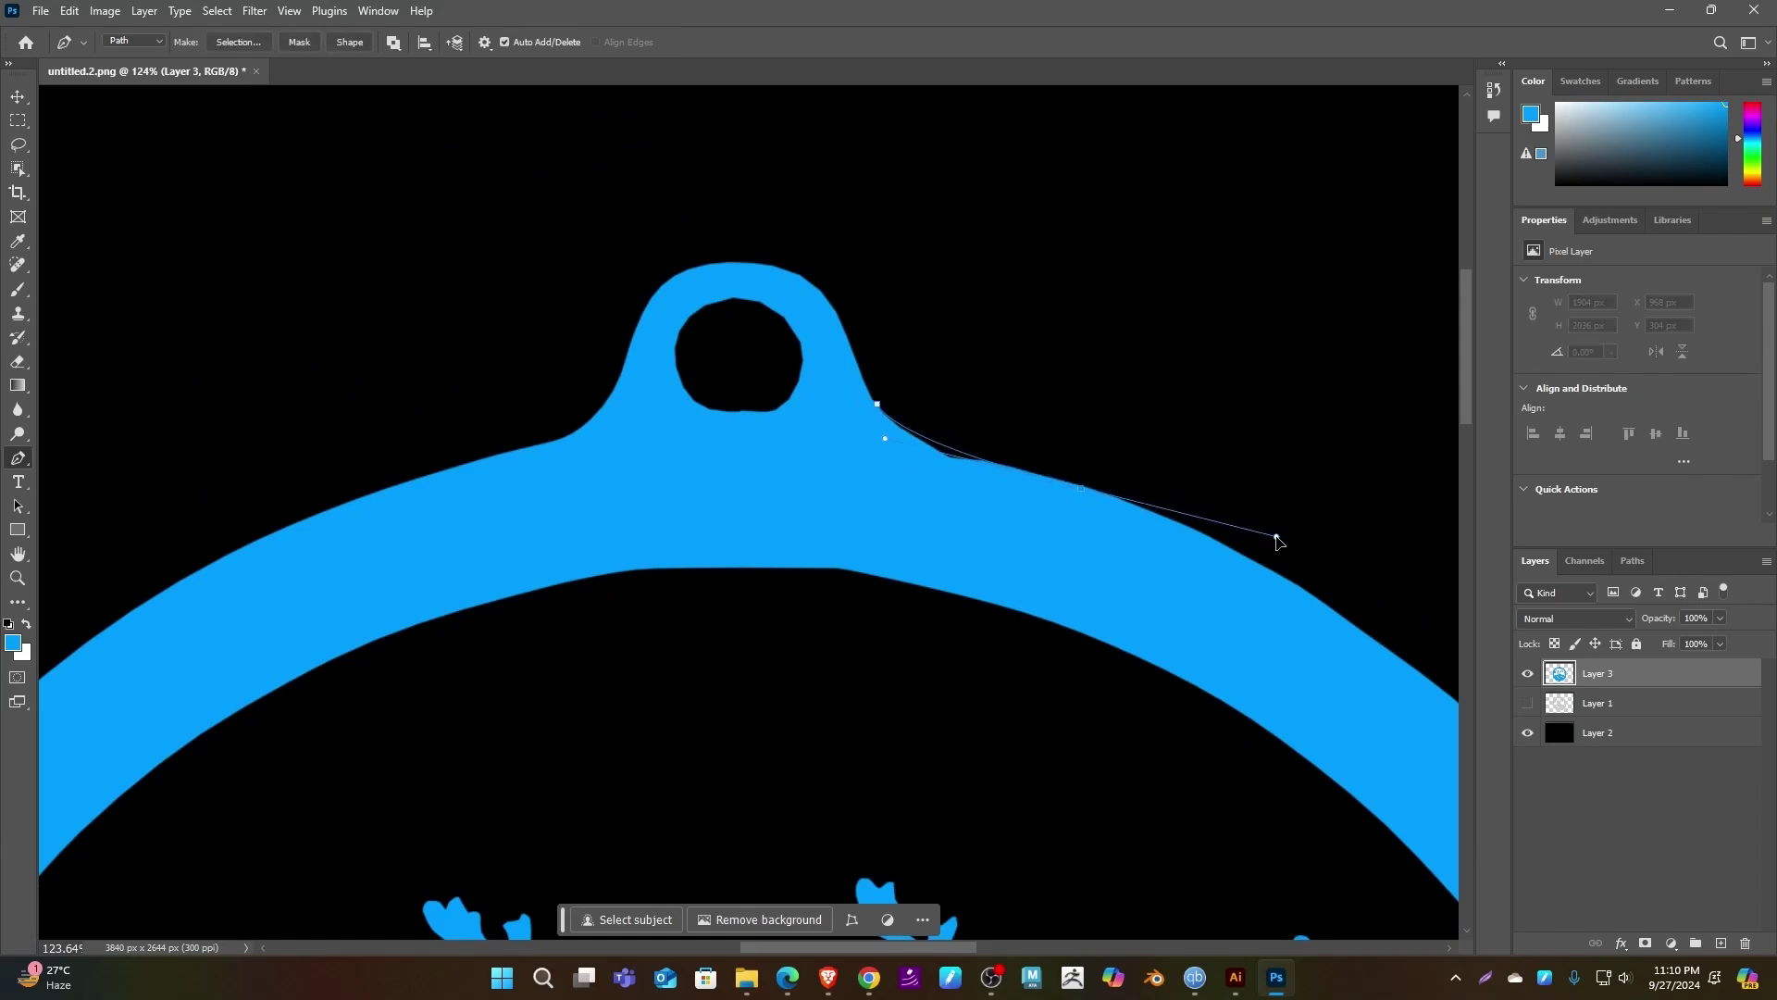
click(1078, 577)
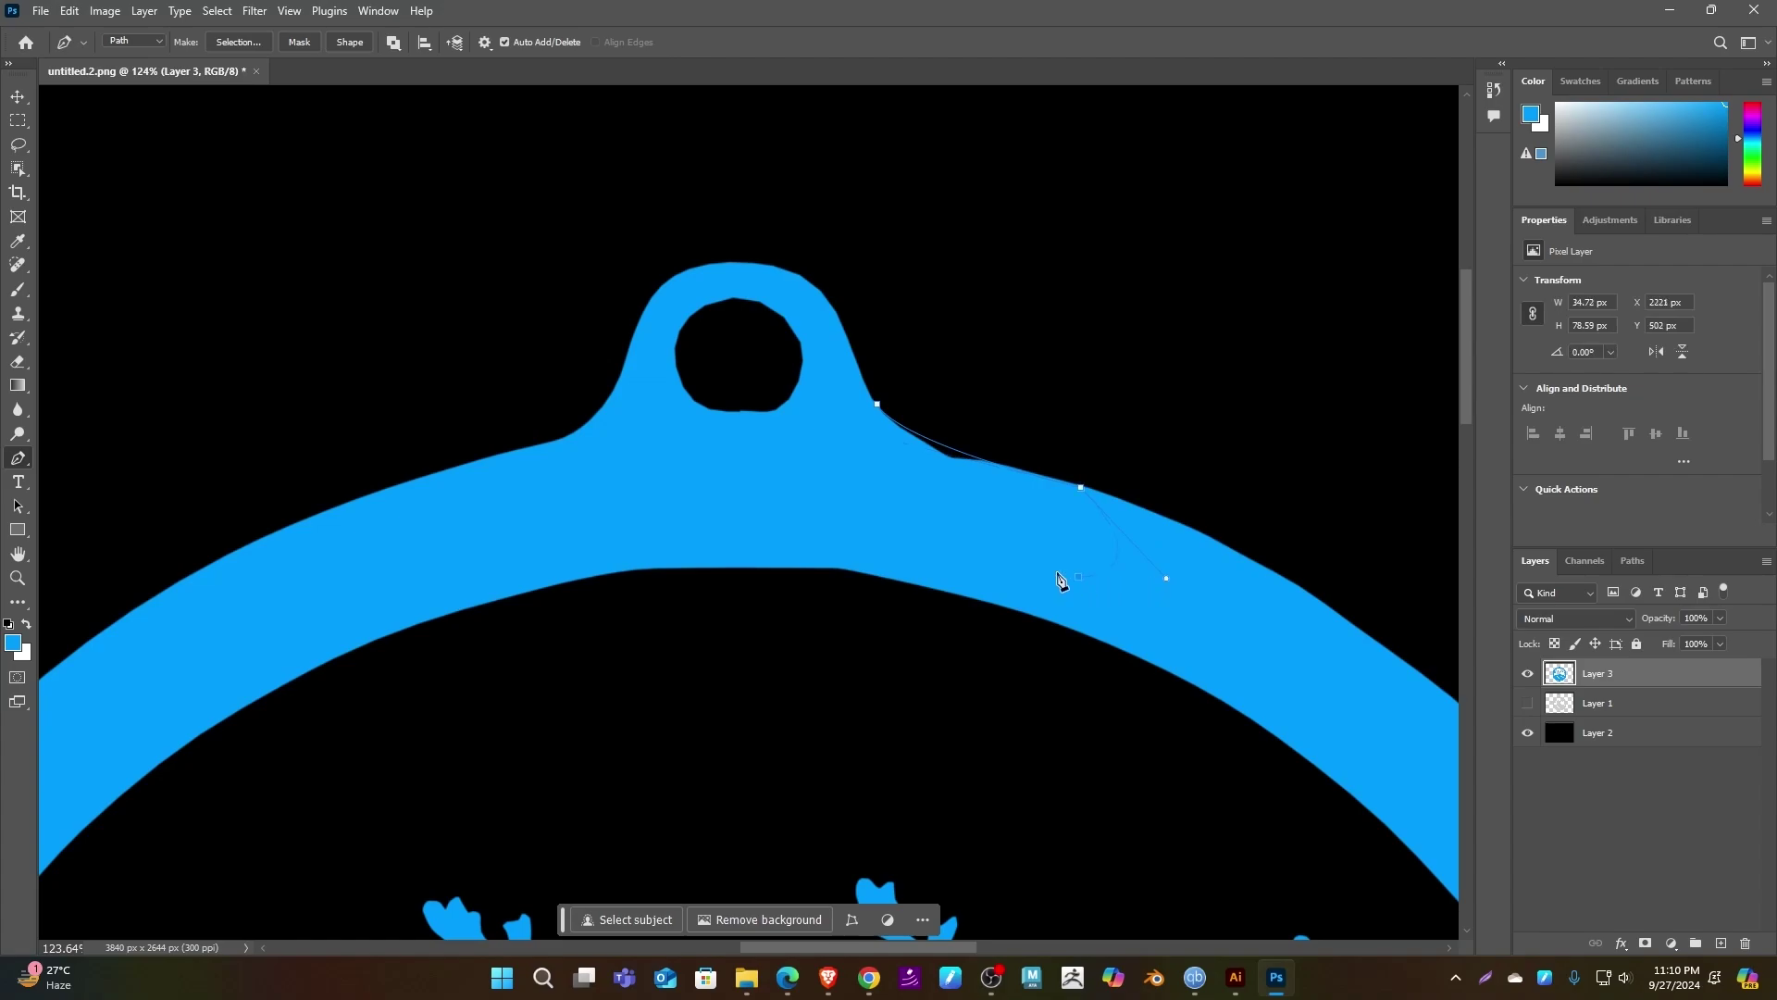
click(884, 537)
click(754, 472)
click(878, 407)
- Convert the pen path to a selection, fill it with the blue foreground color, and deselect
key(ctrl+Return)
key(alt+BackSpace)
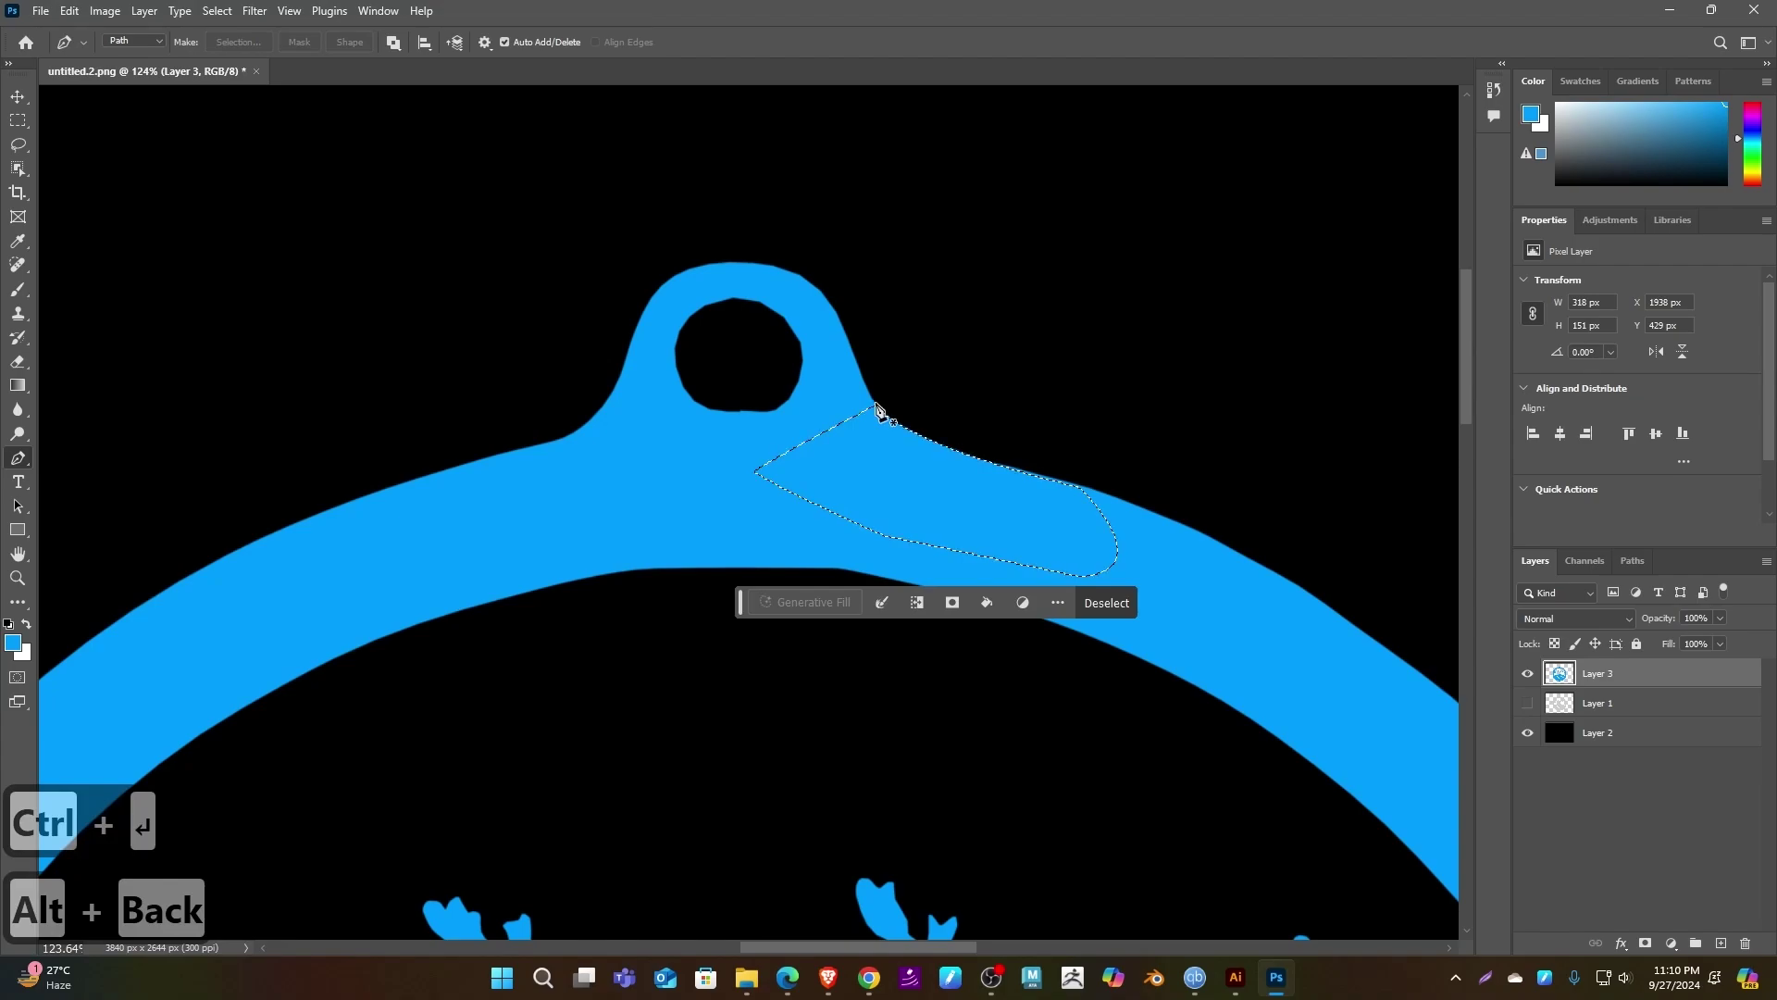
key(ctrl+d)
- Draw an ellipse shape about 132 by 123 px over the hole in the hanging loop
scroll(828, 389, up, 2)
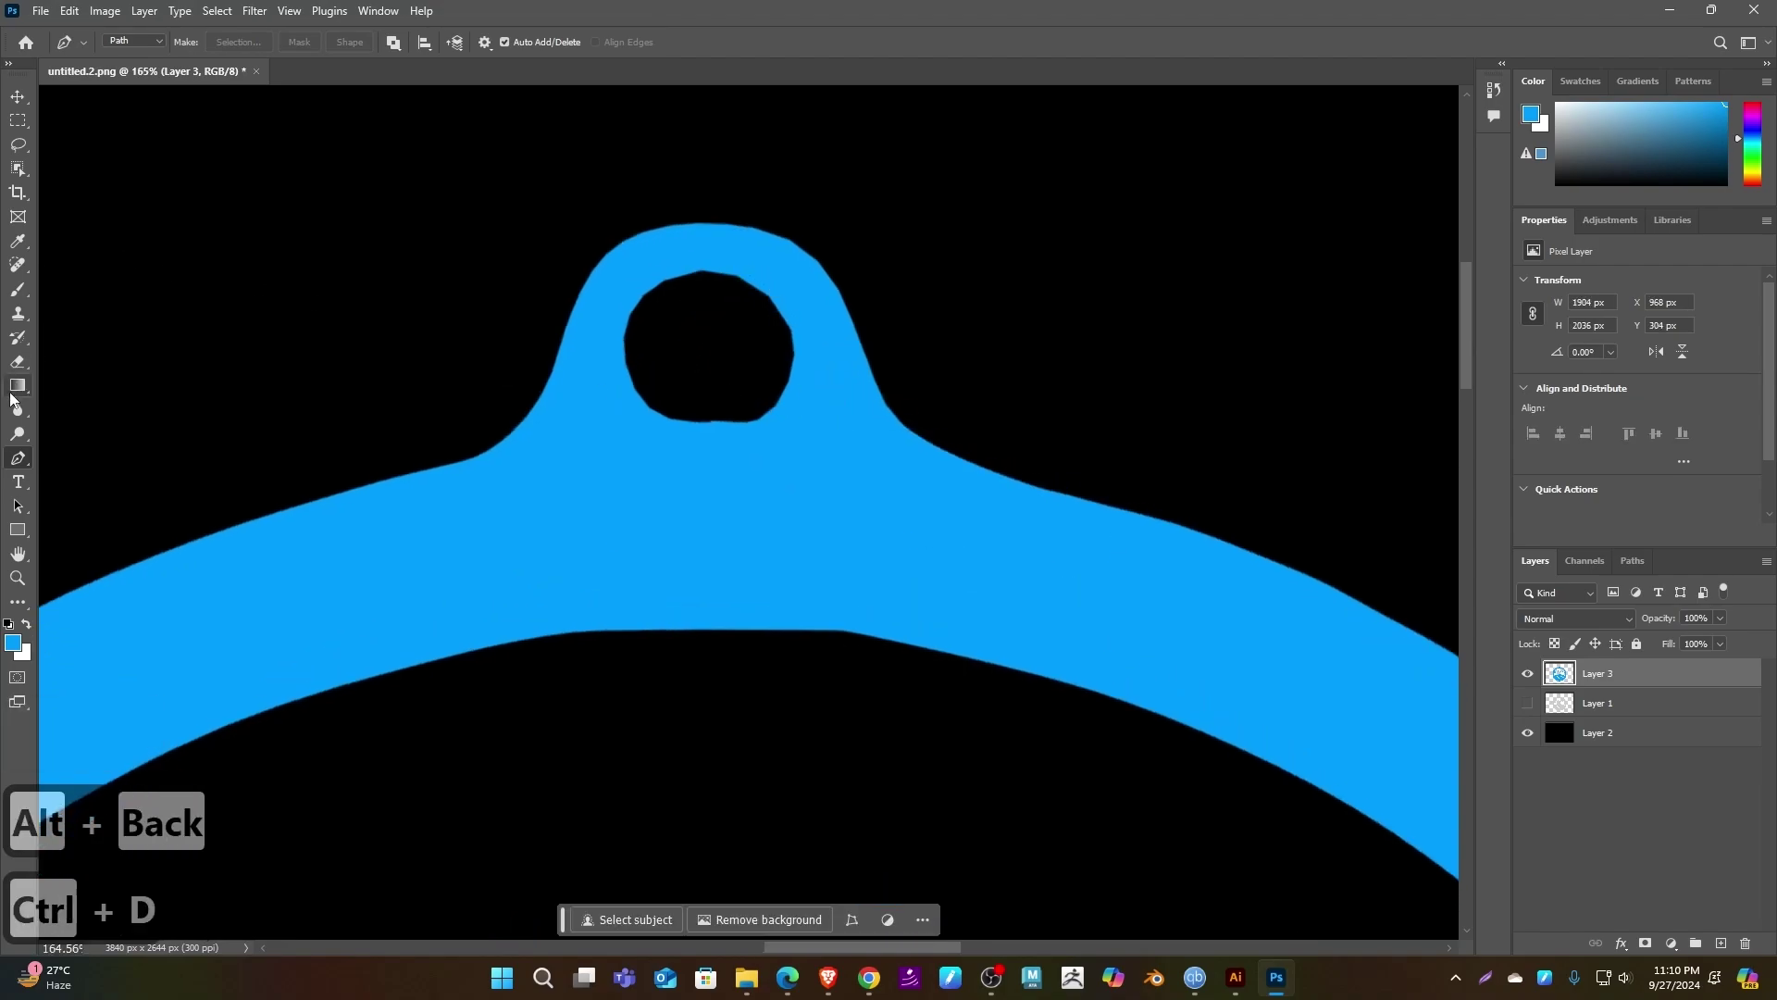
click(16, 532)
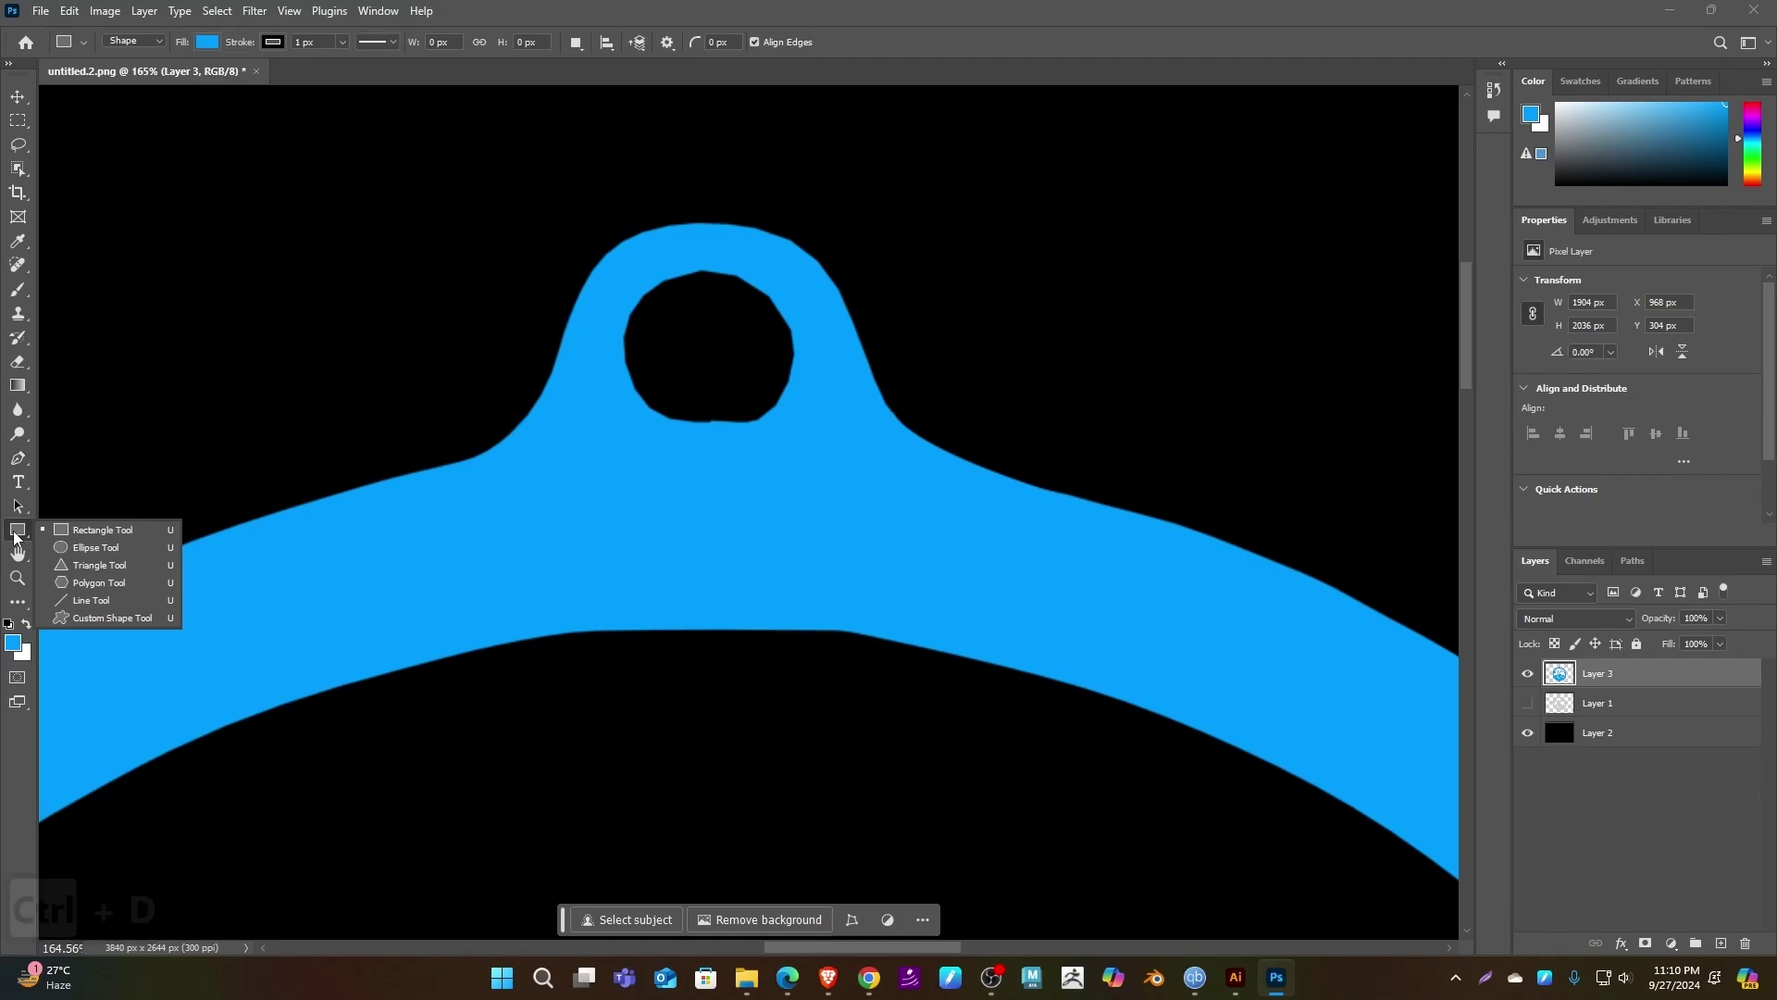
click(80, 547)
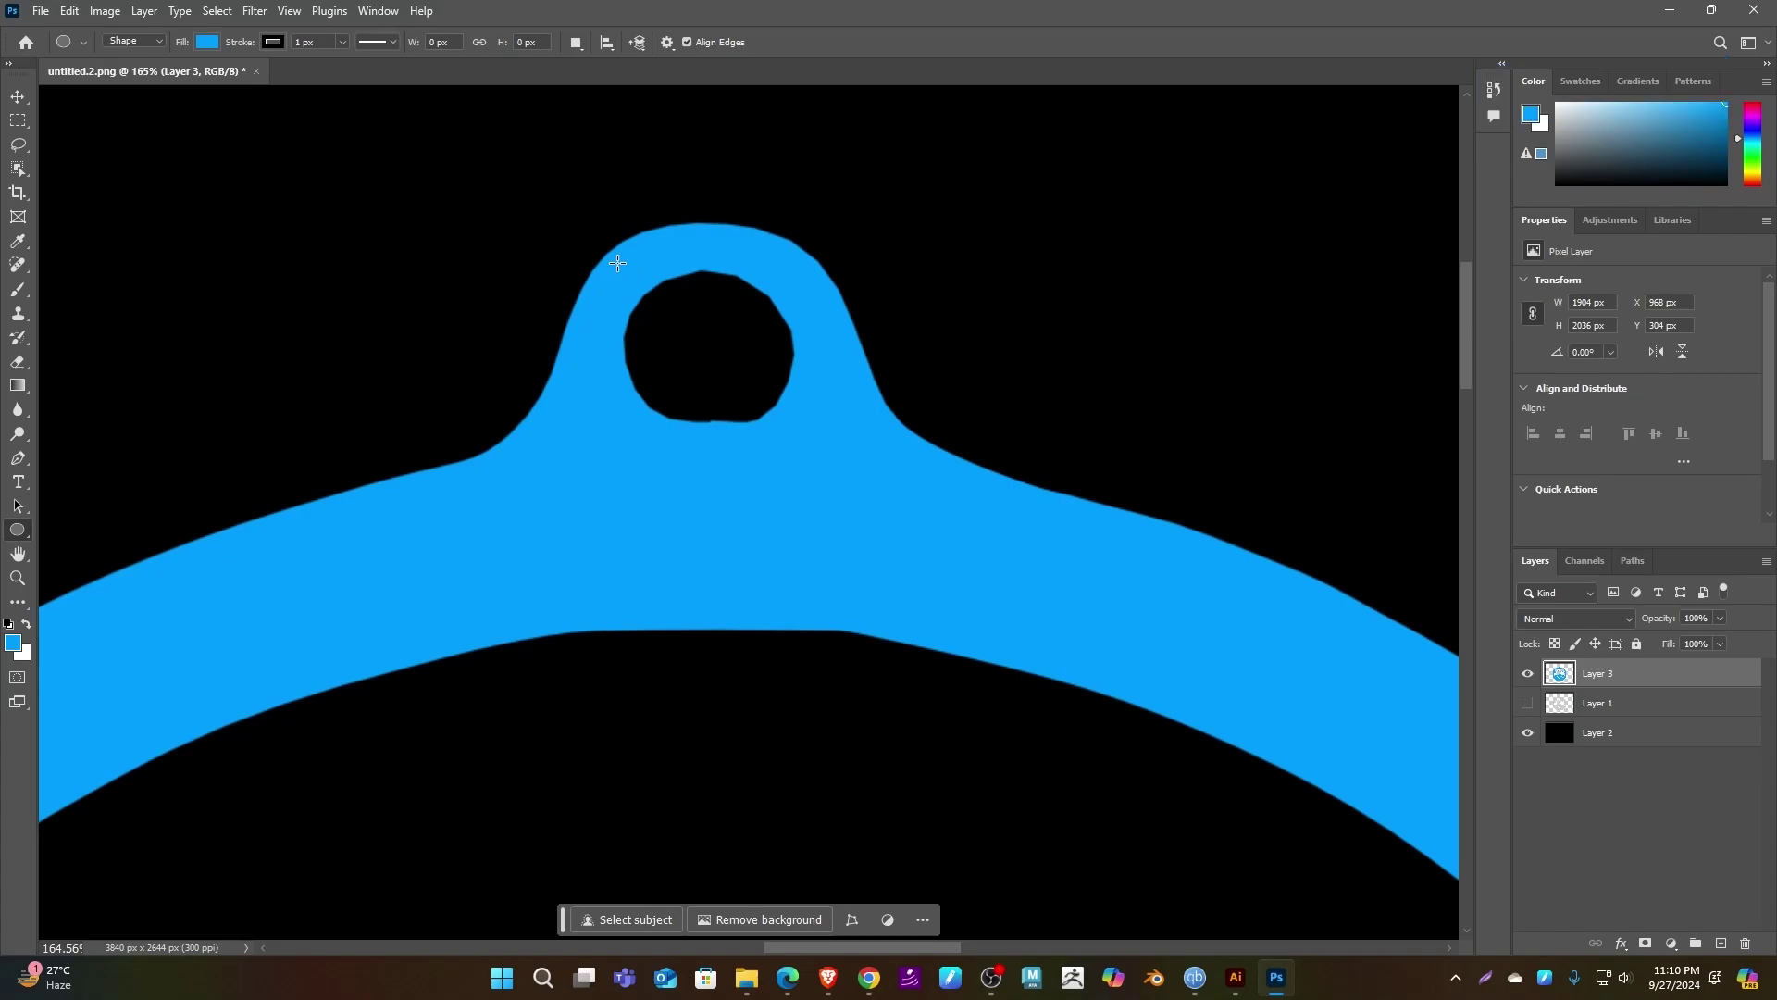
drag(622, 268, 812, 443)
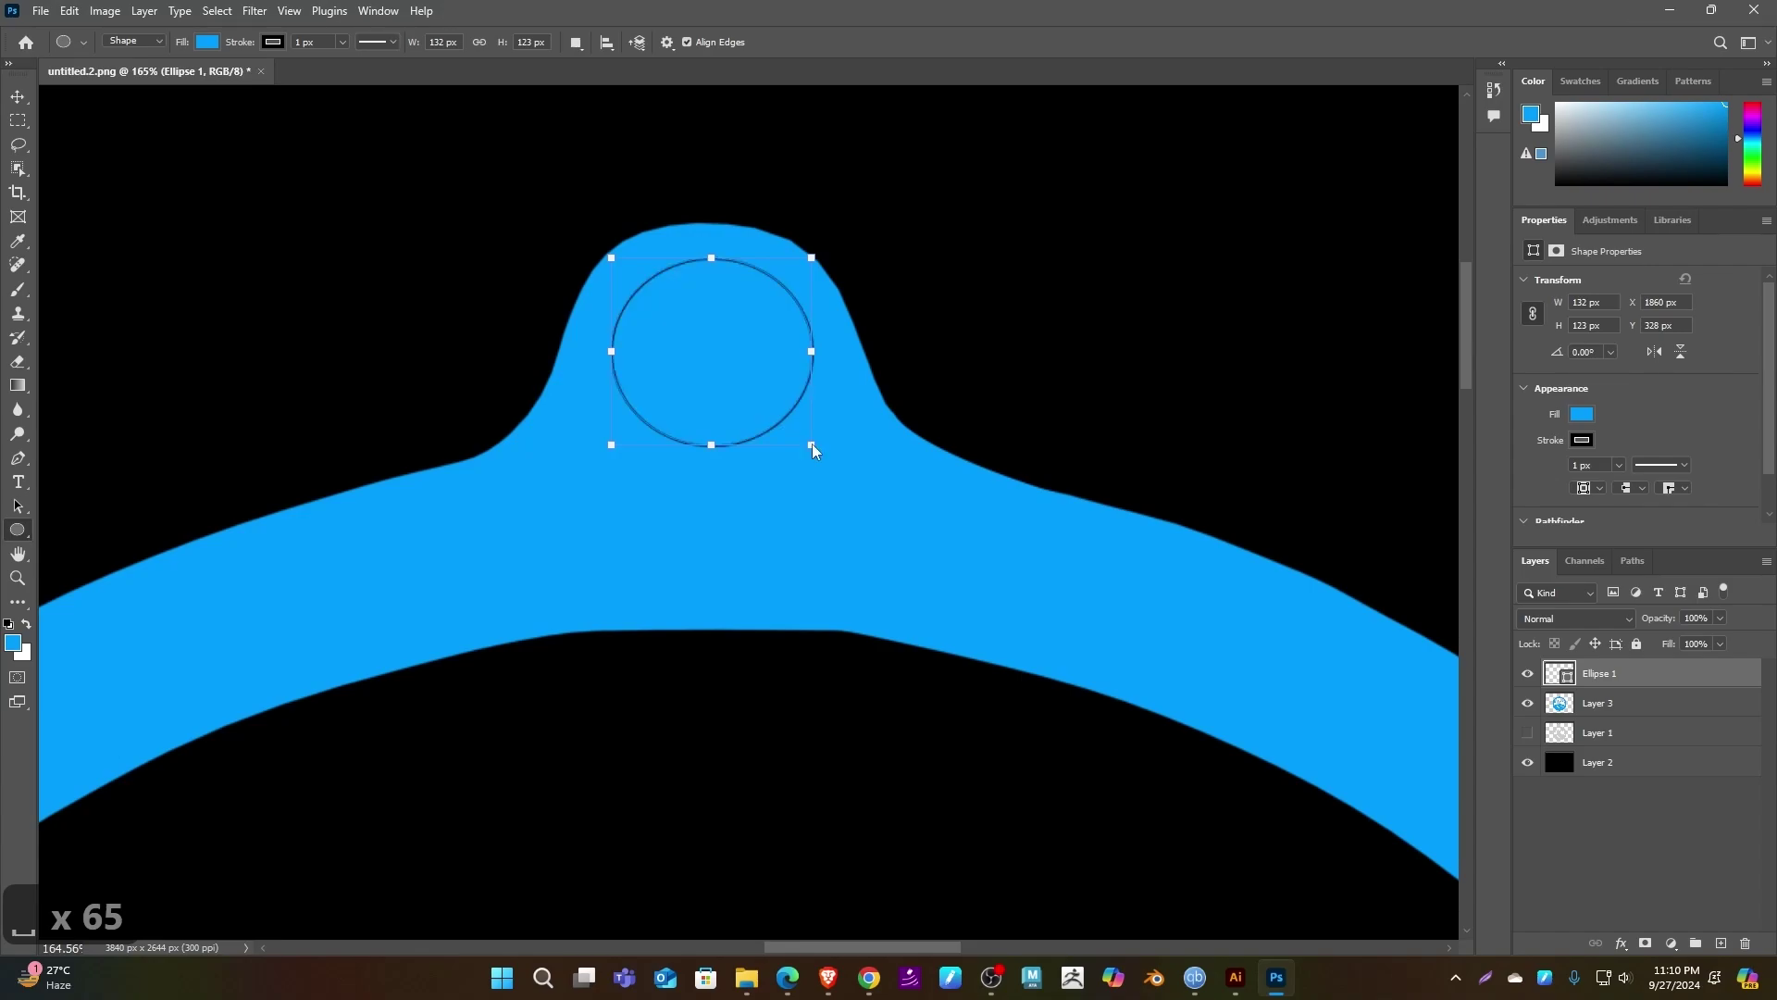
key(ctrl+d)
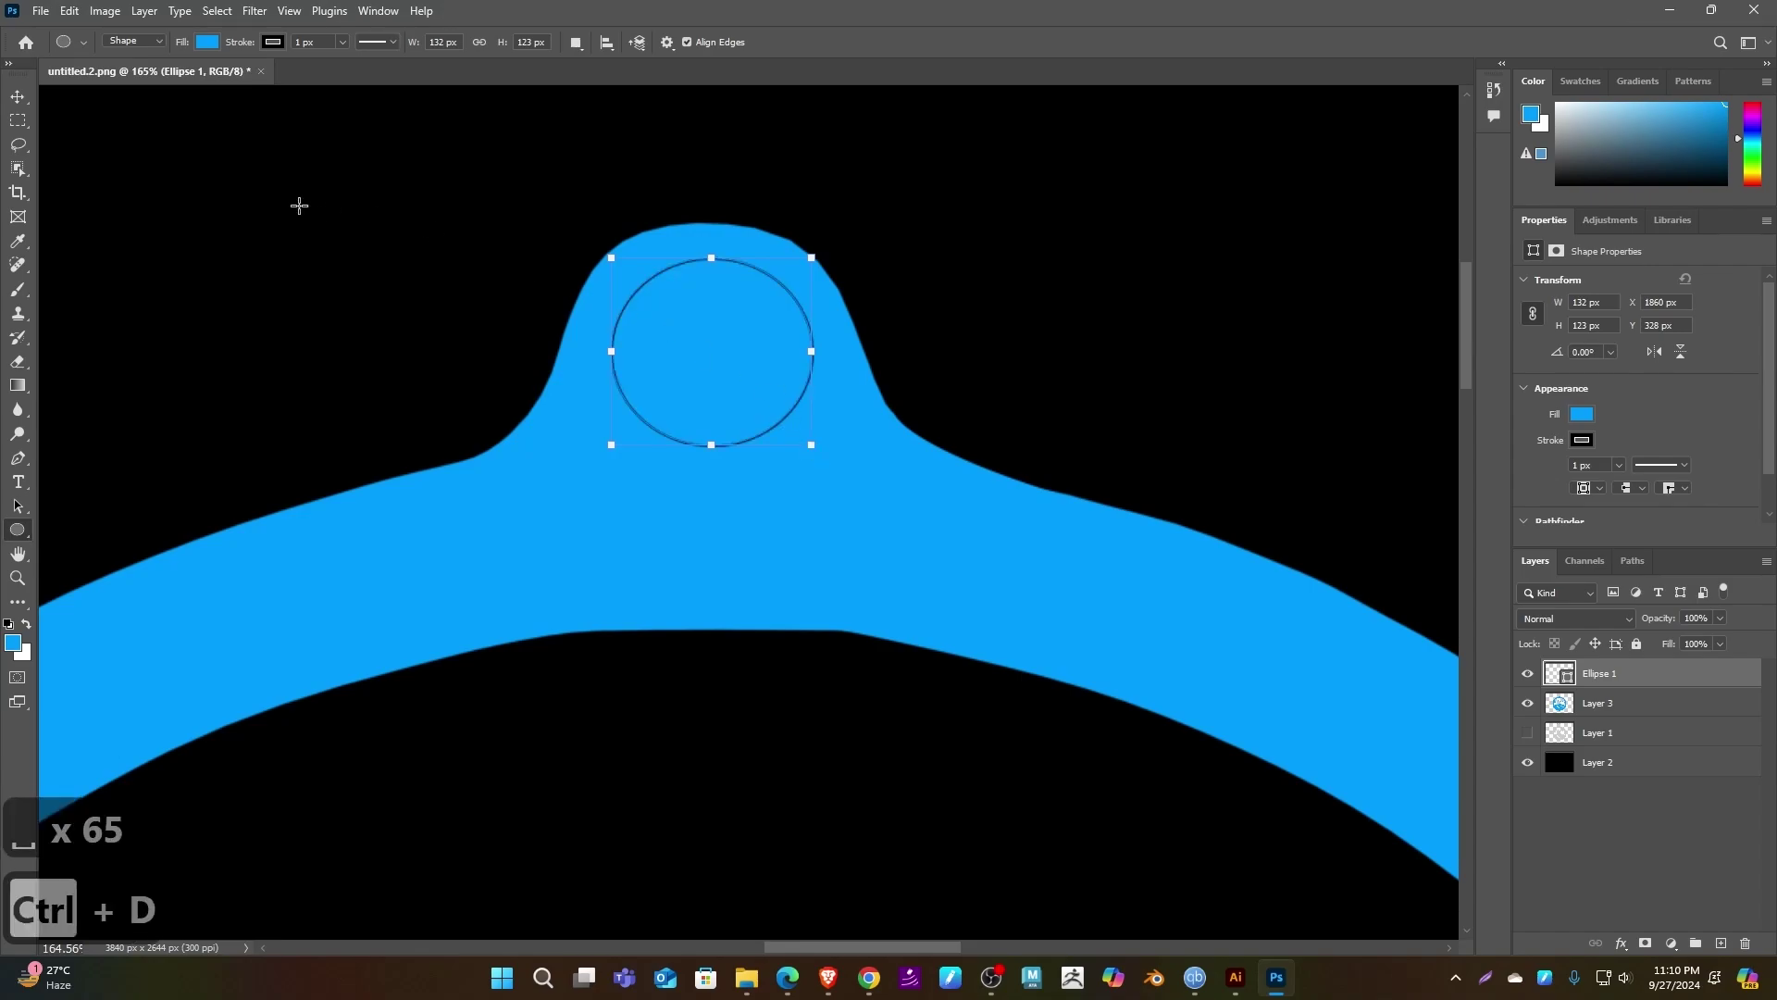
- Remove the outline stroke from the ellipse shape over the hanging loop
click(15, 100)
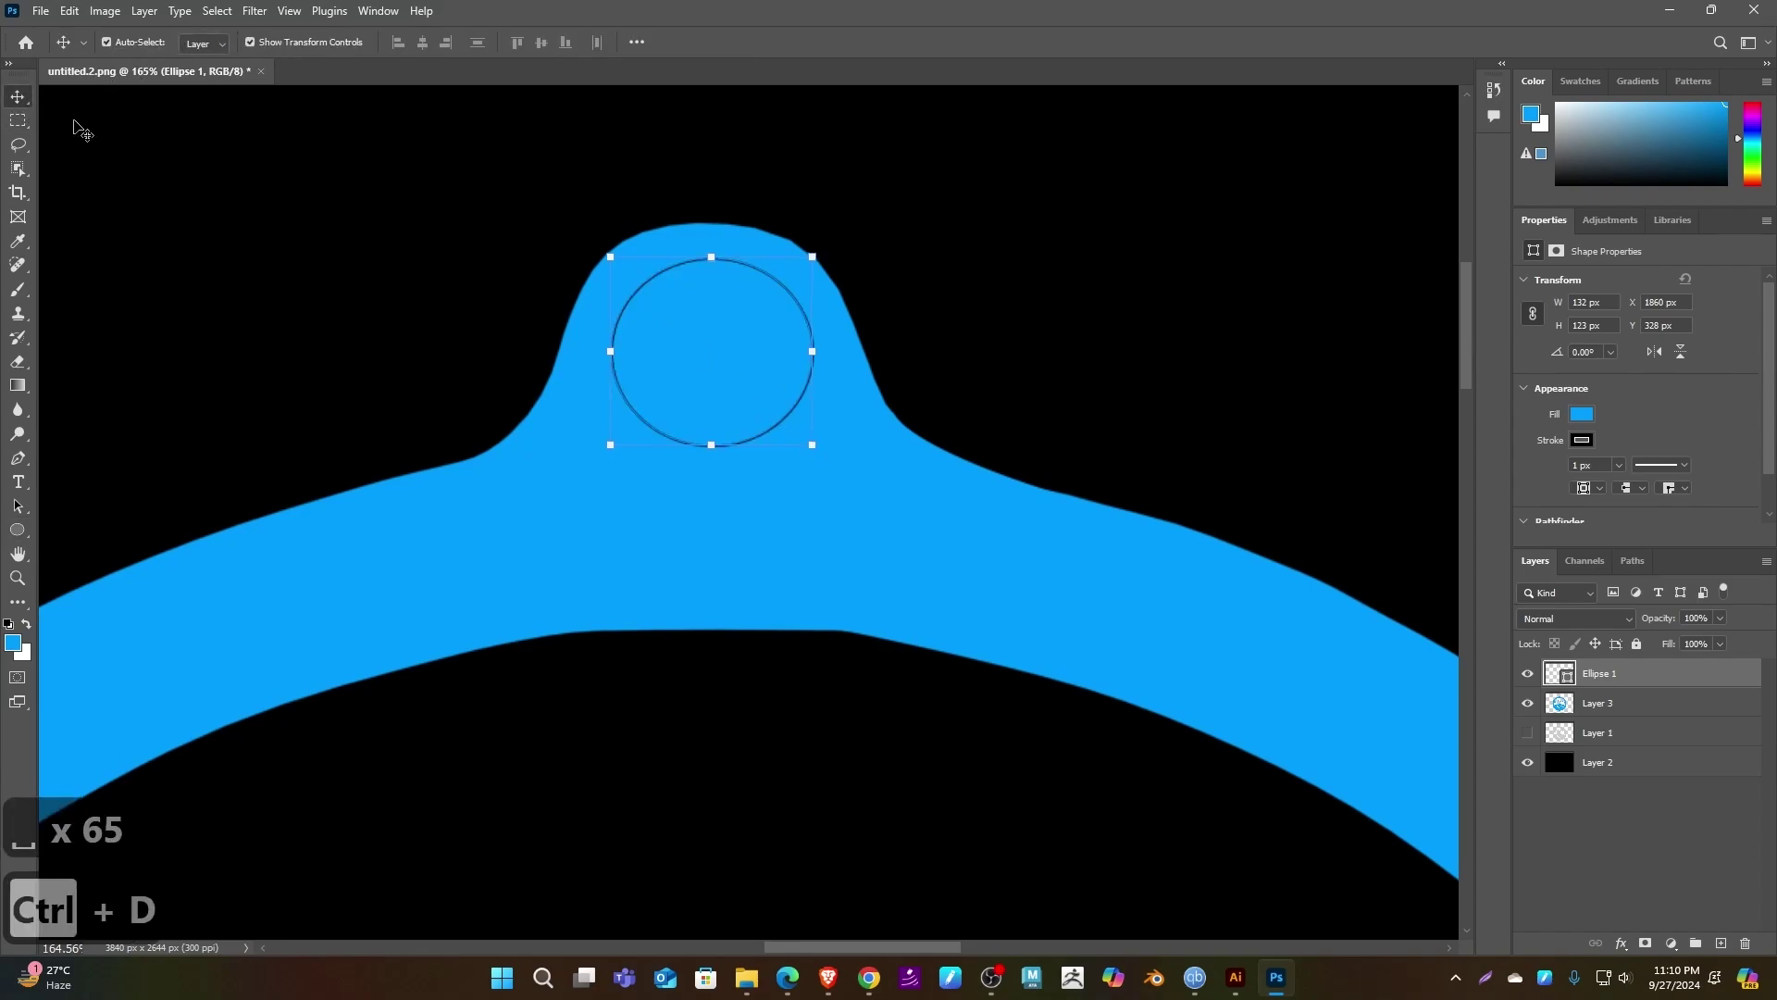
click(21, 533)
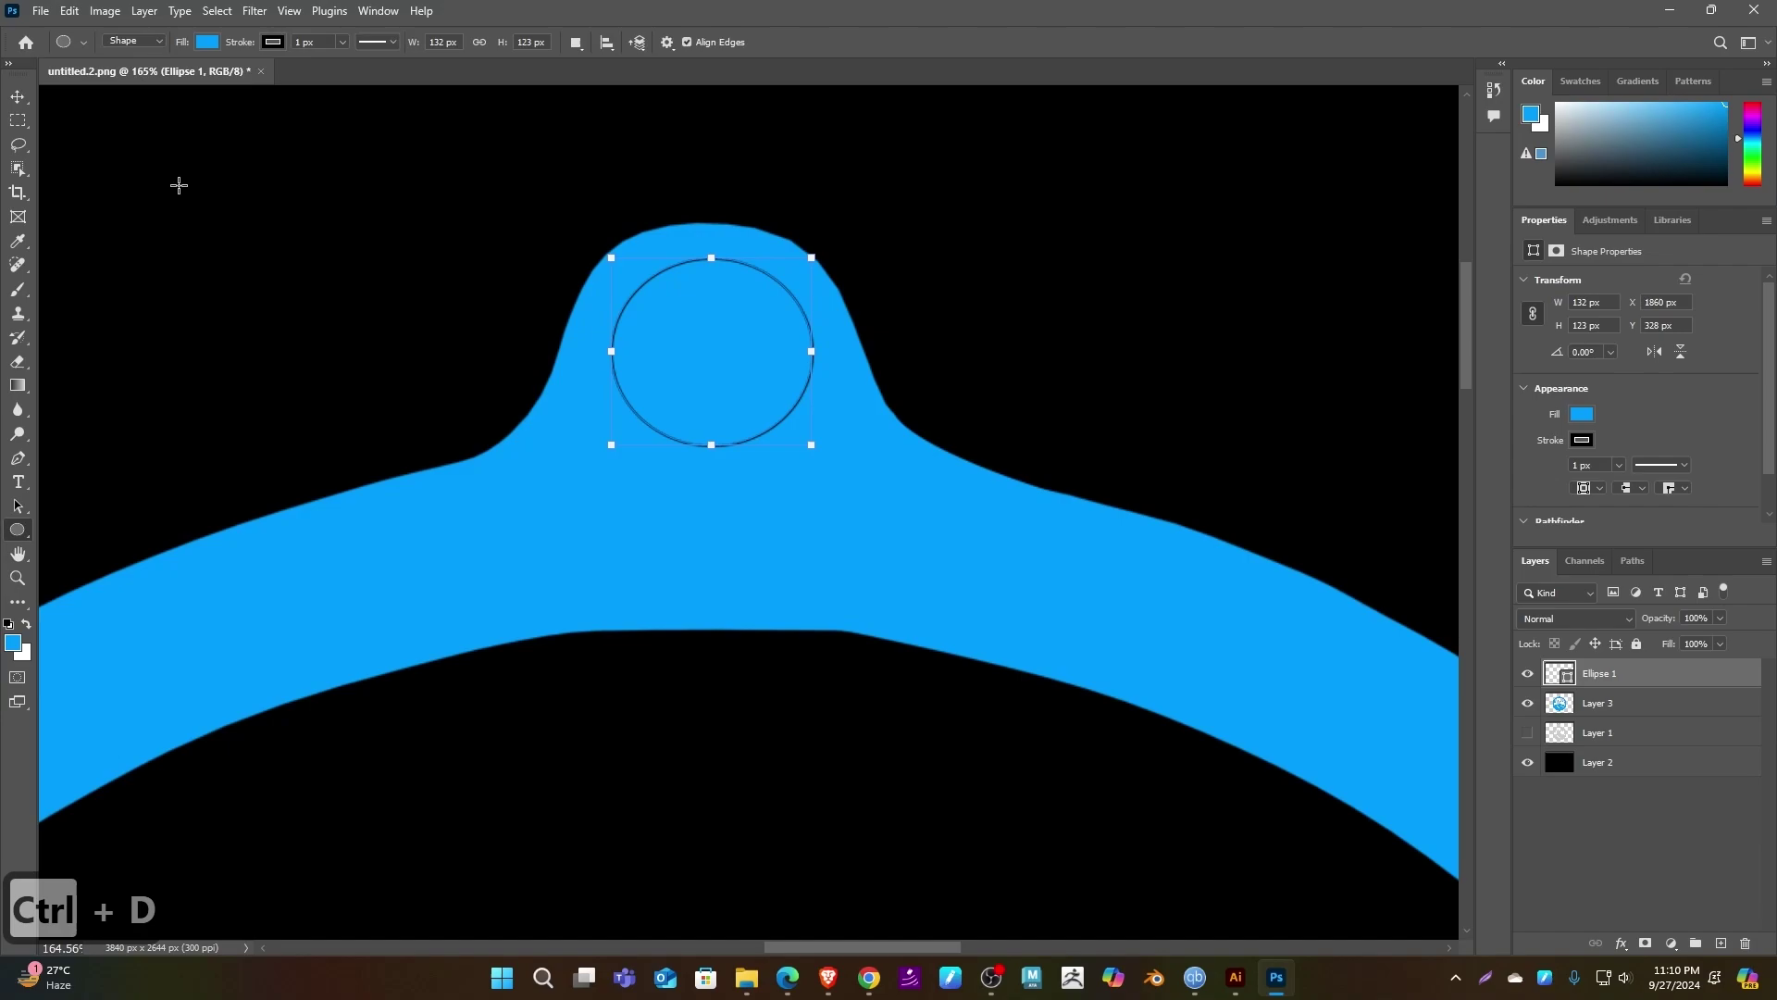
click(273, 43)
click(164, 78)
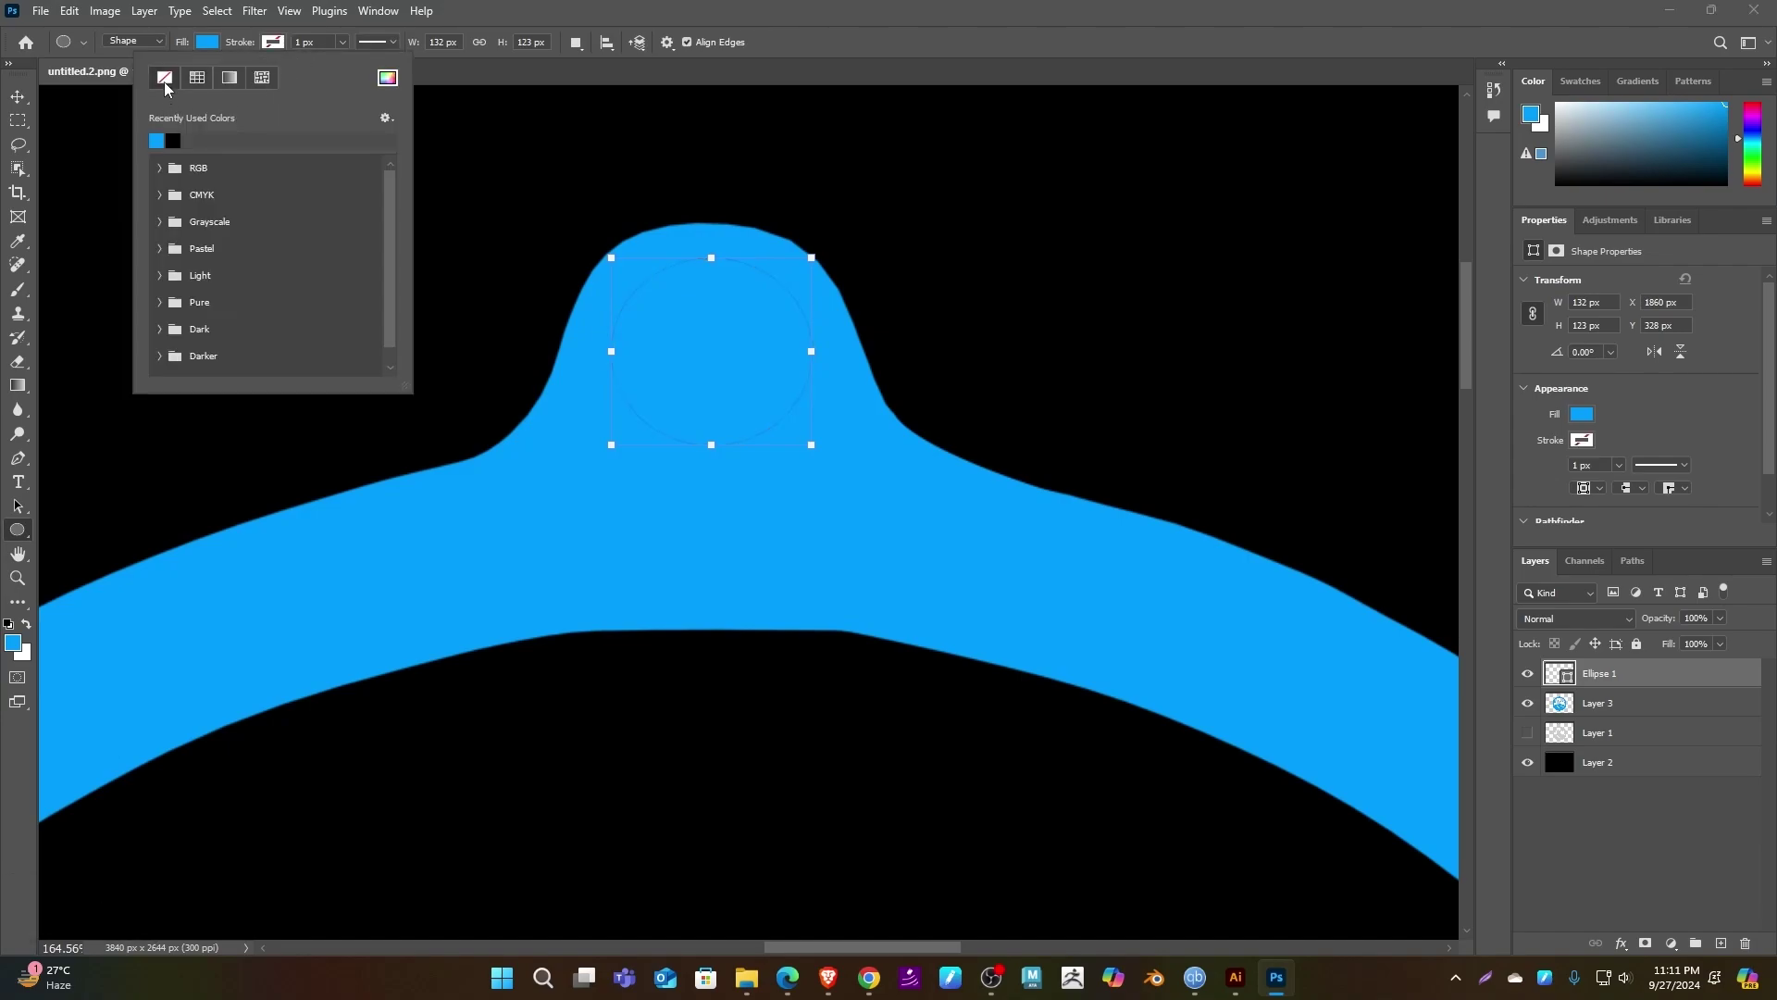
- Make a circular marquee selection about 103 px across inside the hanging loop, where its hole belongs
click(17, 96)
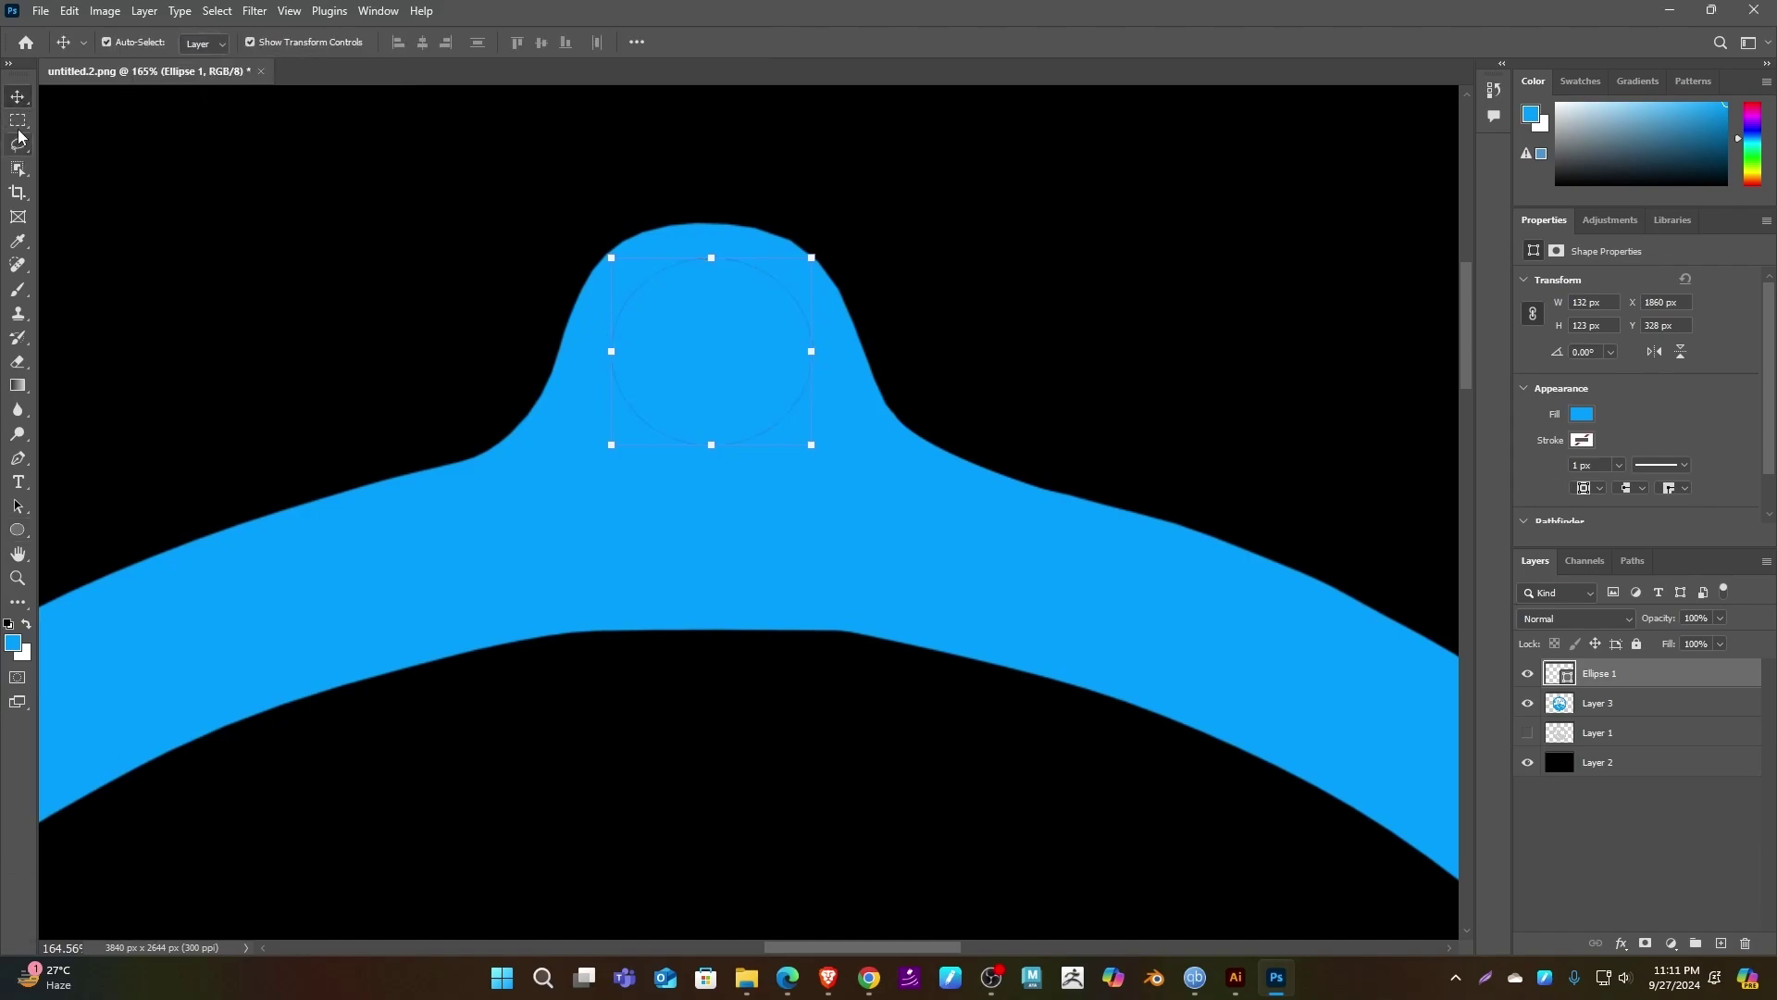
click(17, 120)
right_click(18, 120)
click(111, 119)
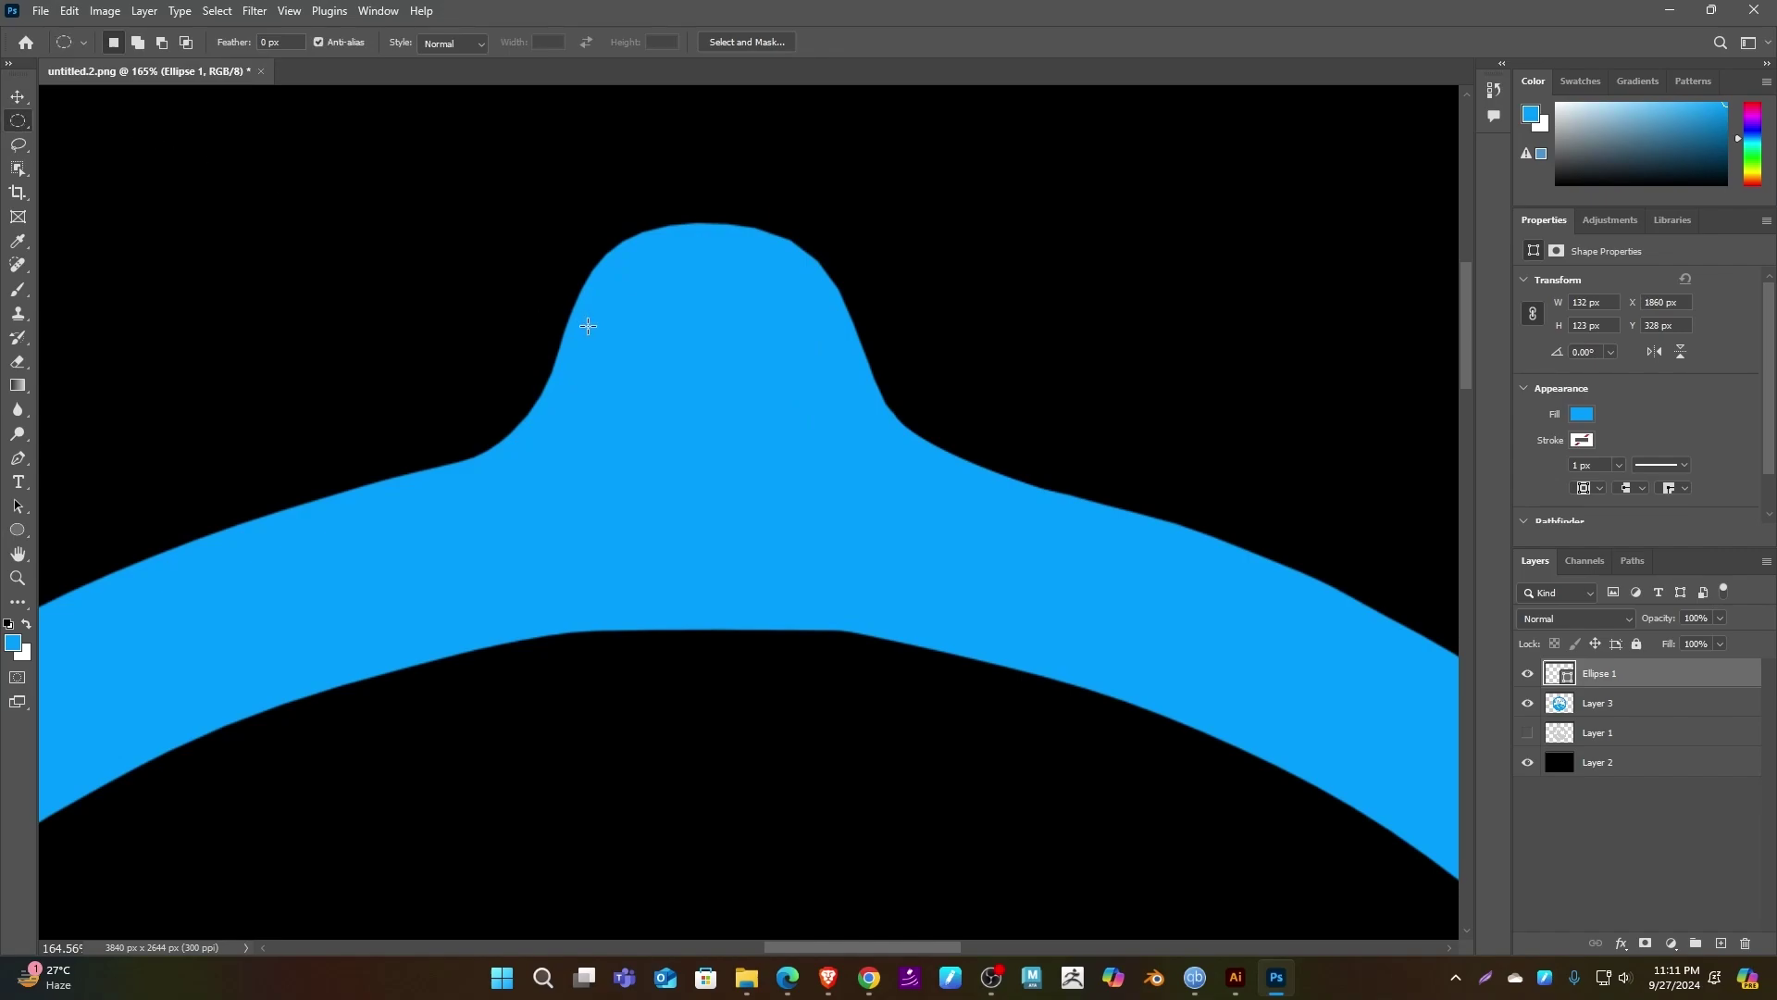
drag(659, 337, 806, 491)
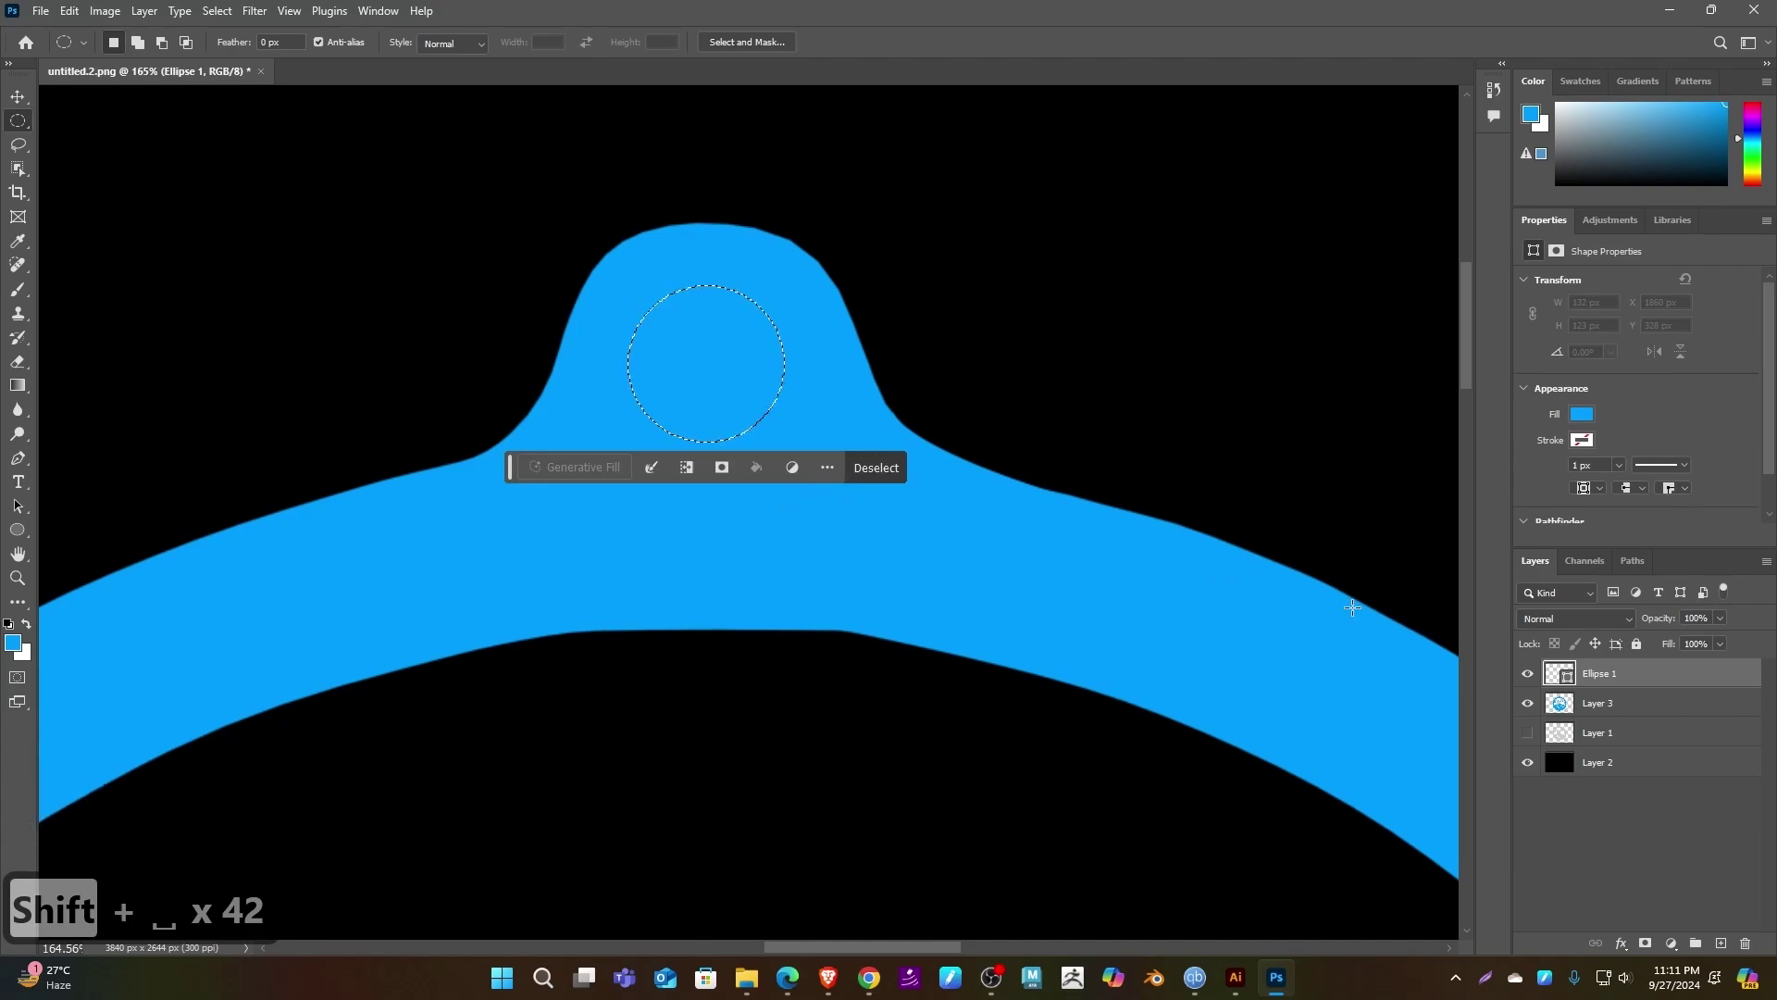
- Rasterize the Ellipse 1 layer and delete the area inside the circular selection from it
right_click(1627, 676)
click(1685, 667)
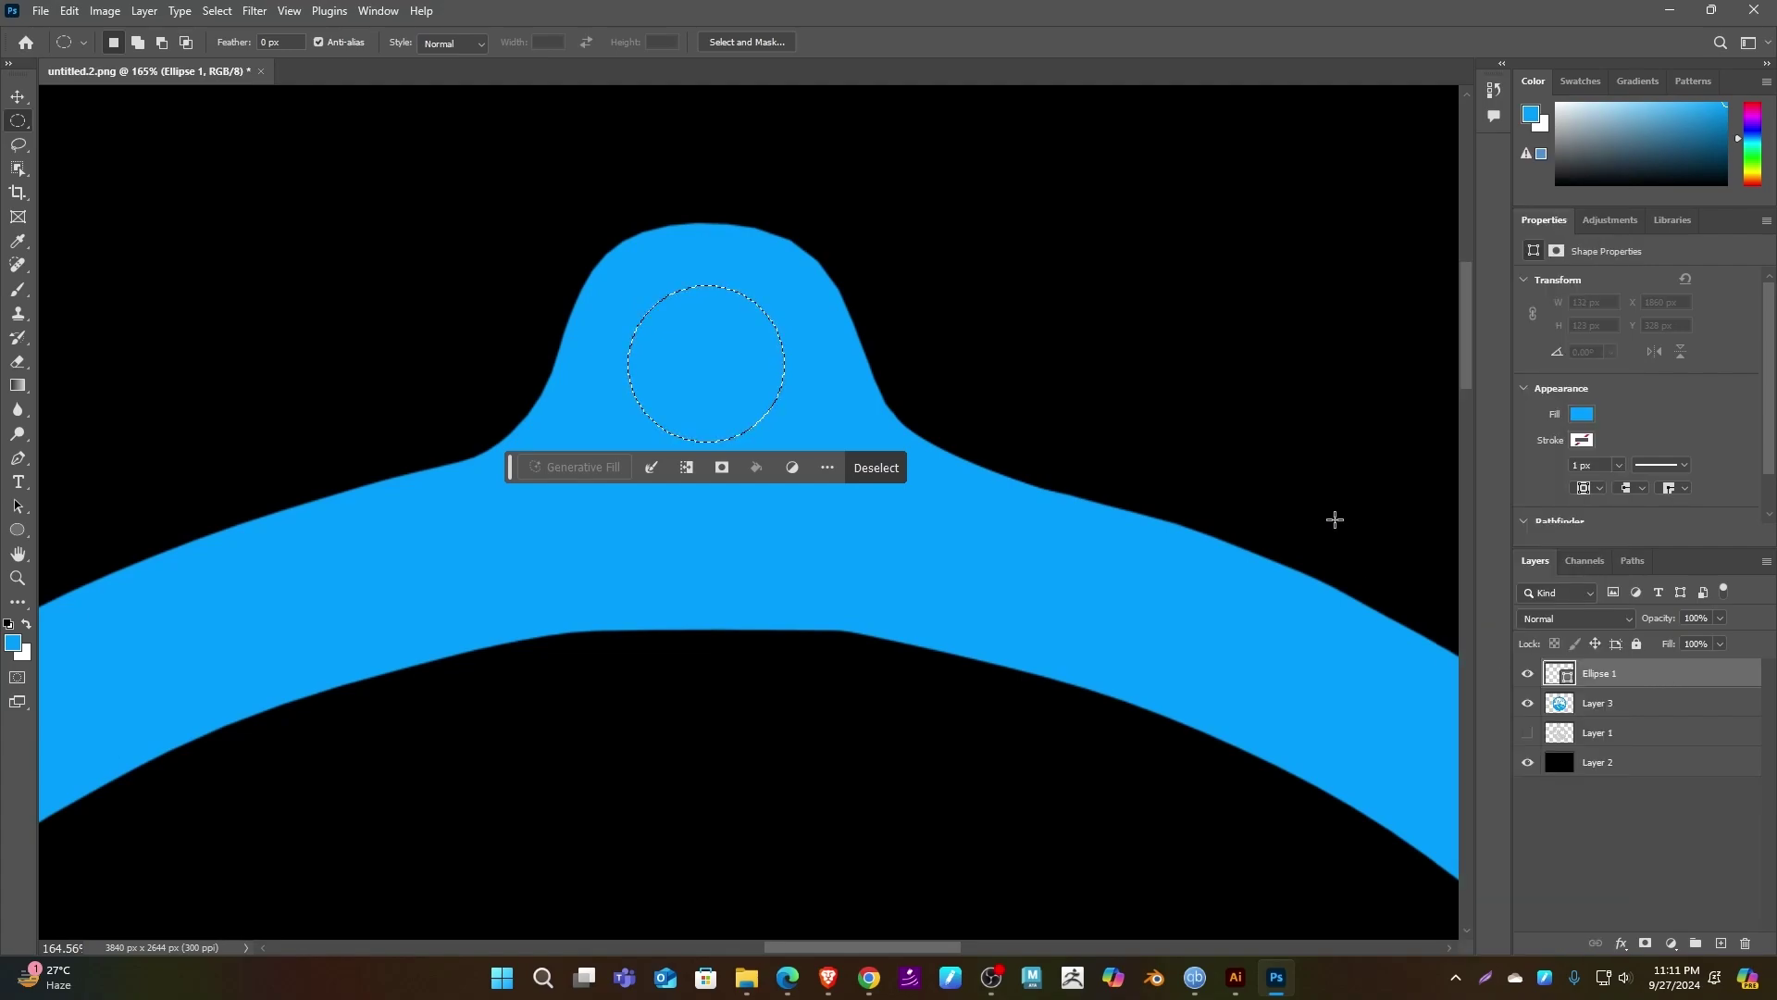
key(BackSpace)
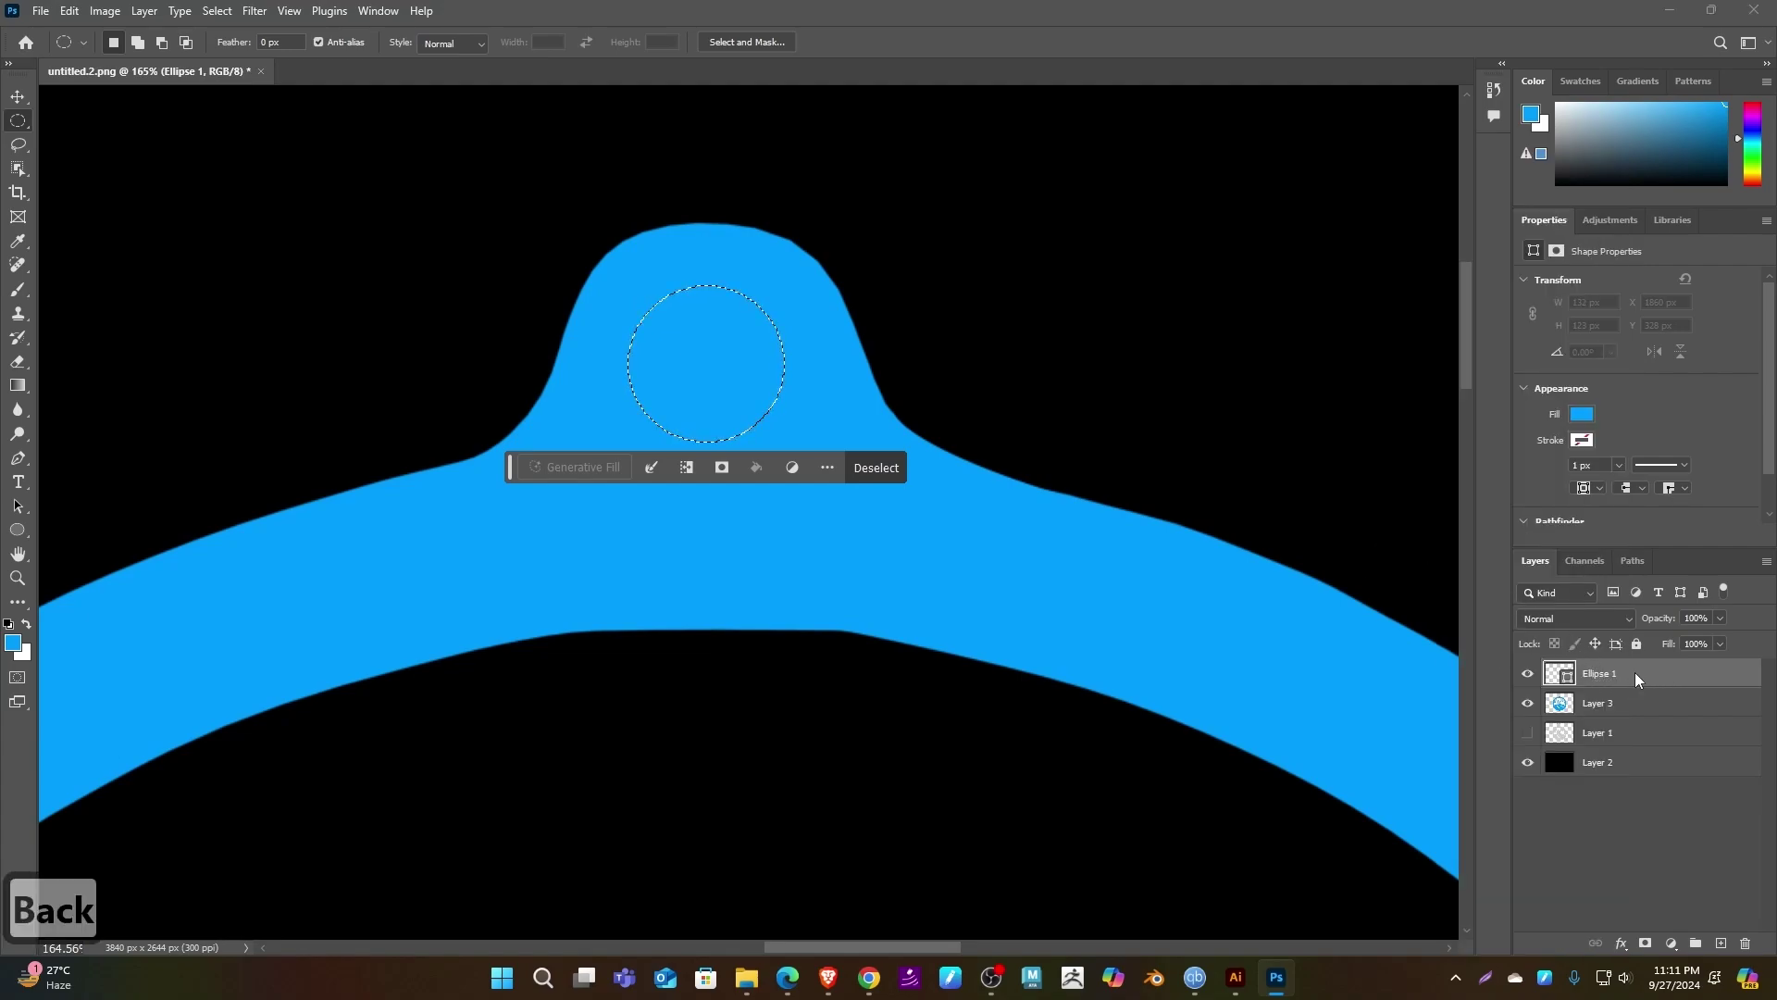
key(Return)
right_click(1649, 679)
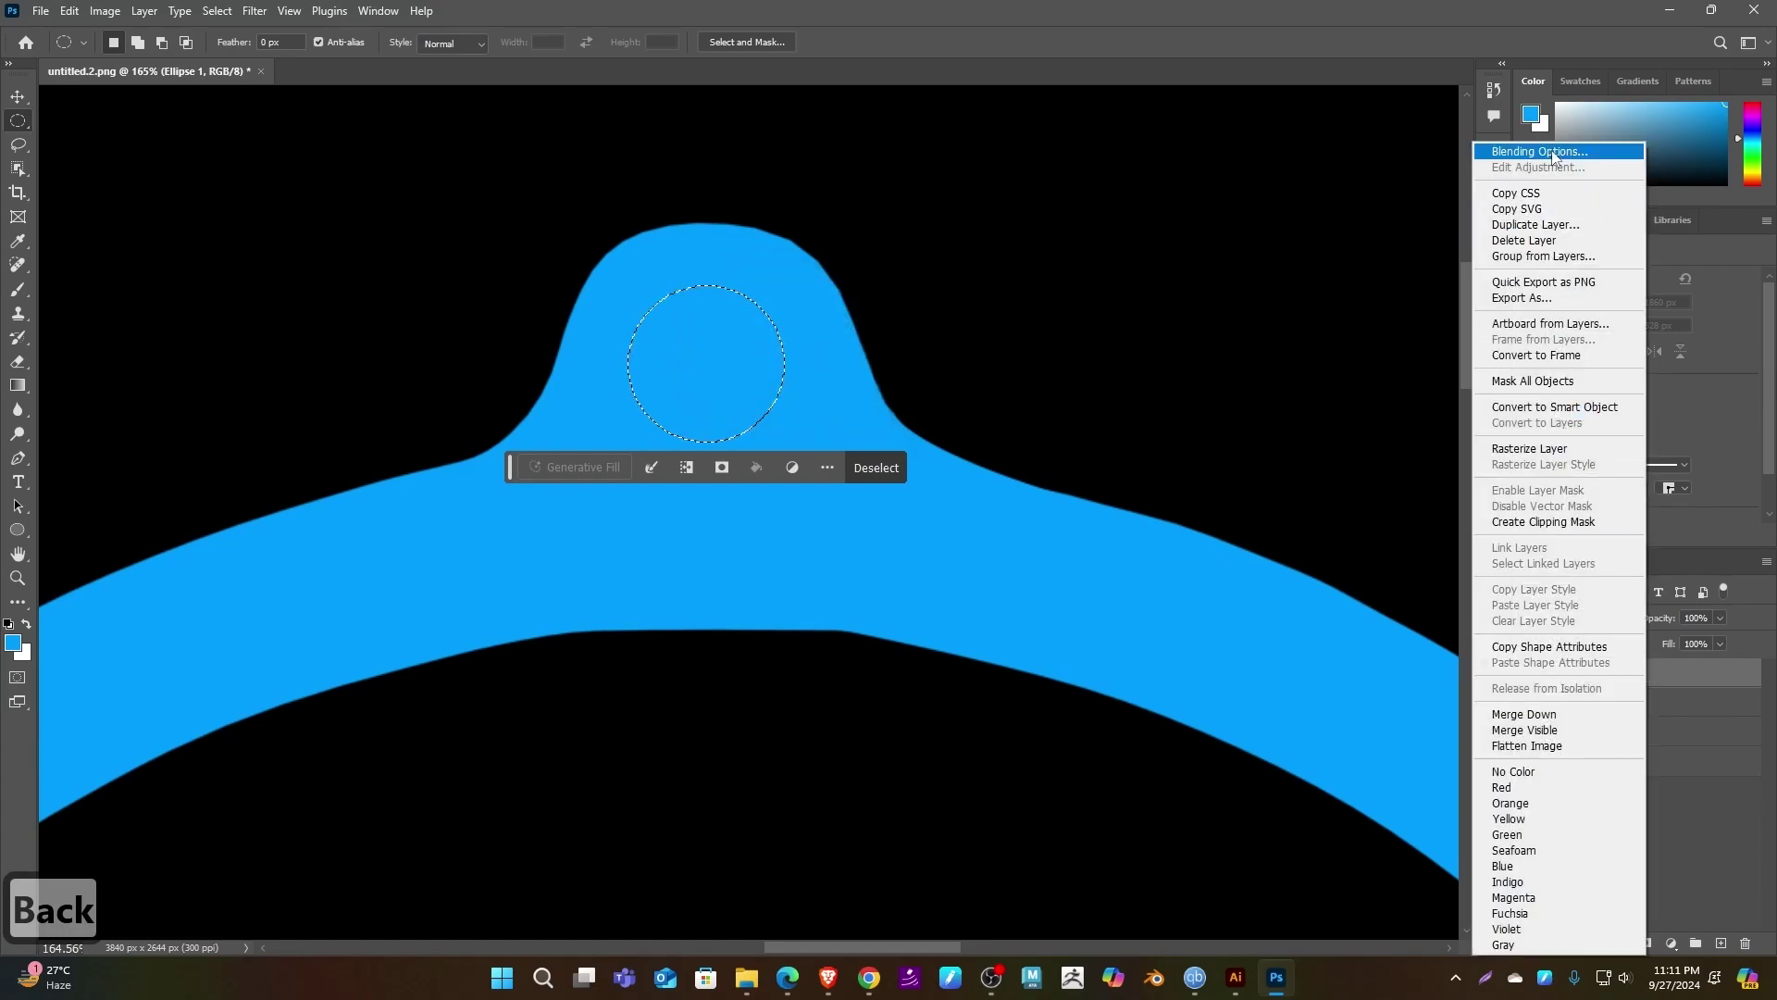
click(1559, 450)
key(BackSpace)
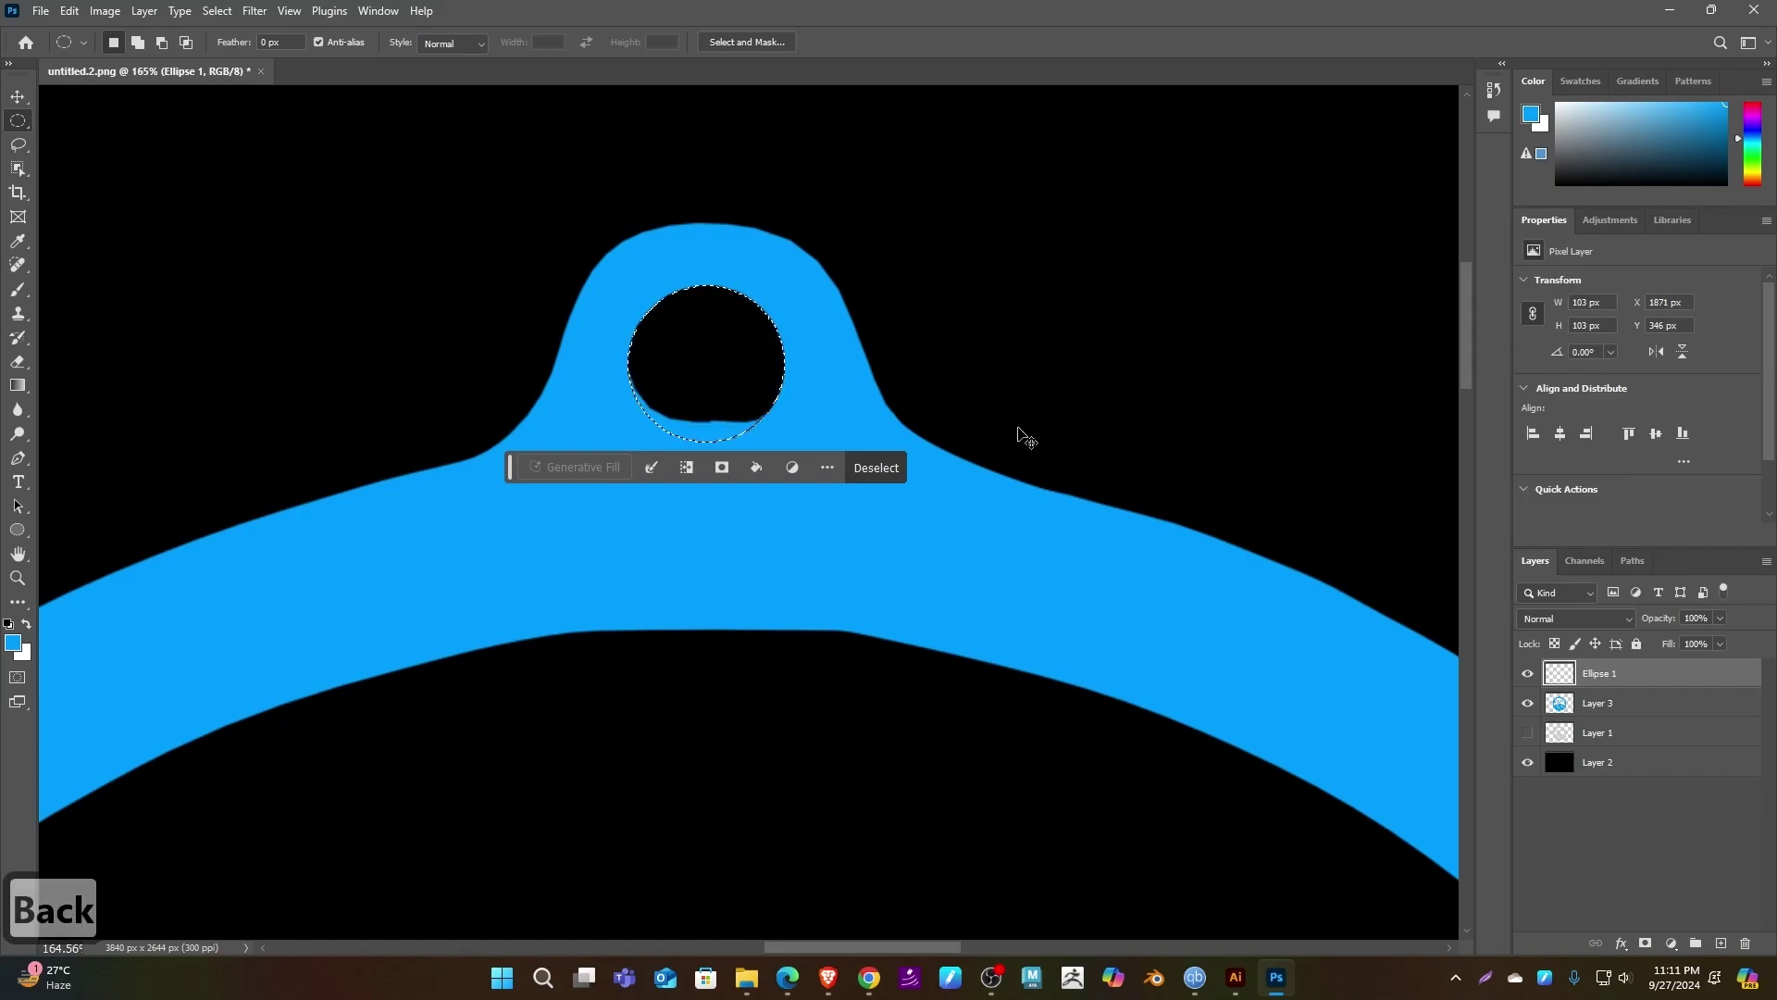
- Merge Ellipse 1 with Layer 3, then cut the loop's hole by deleting the selected circle, and deselect
click(1612, 703)
shift+click(1617, 677)
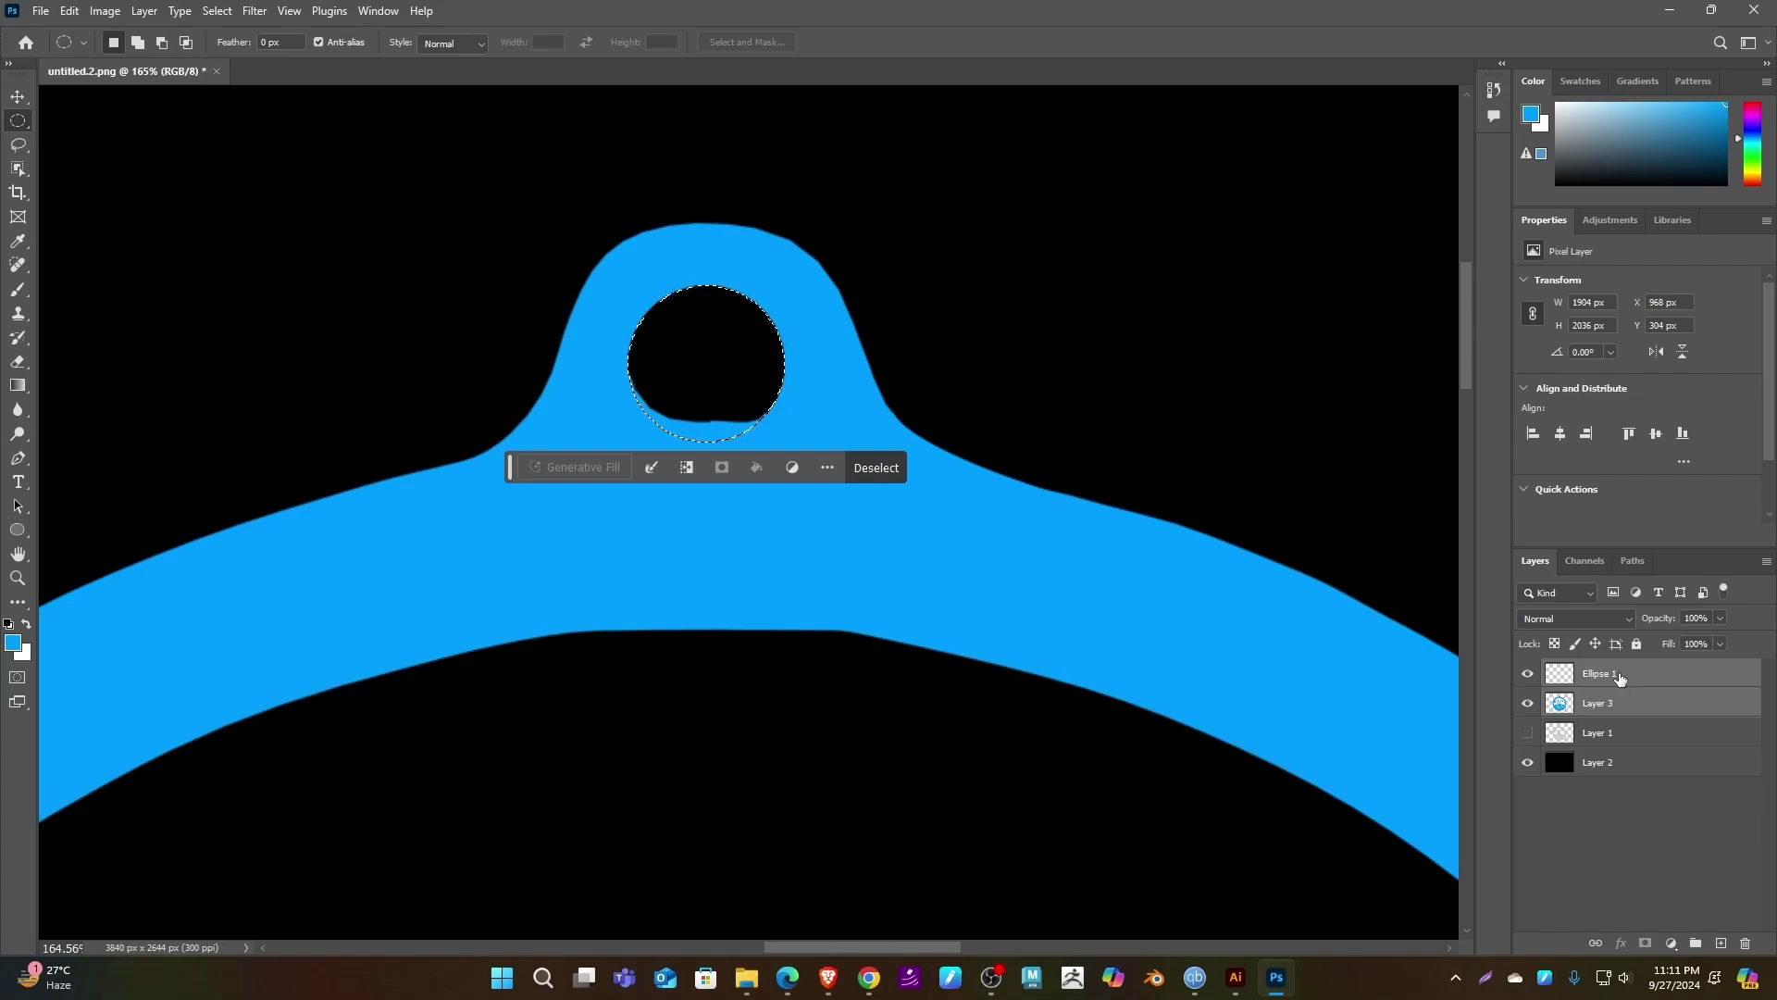
key(ctrl+m)
right_click(1615, 672)
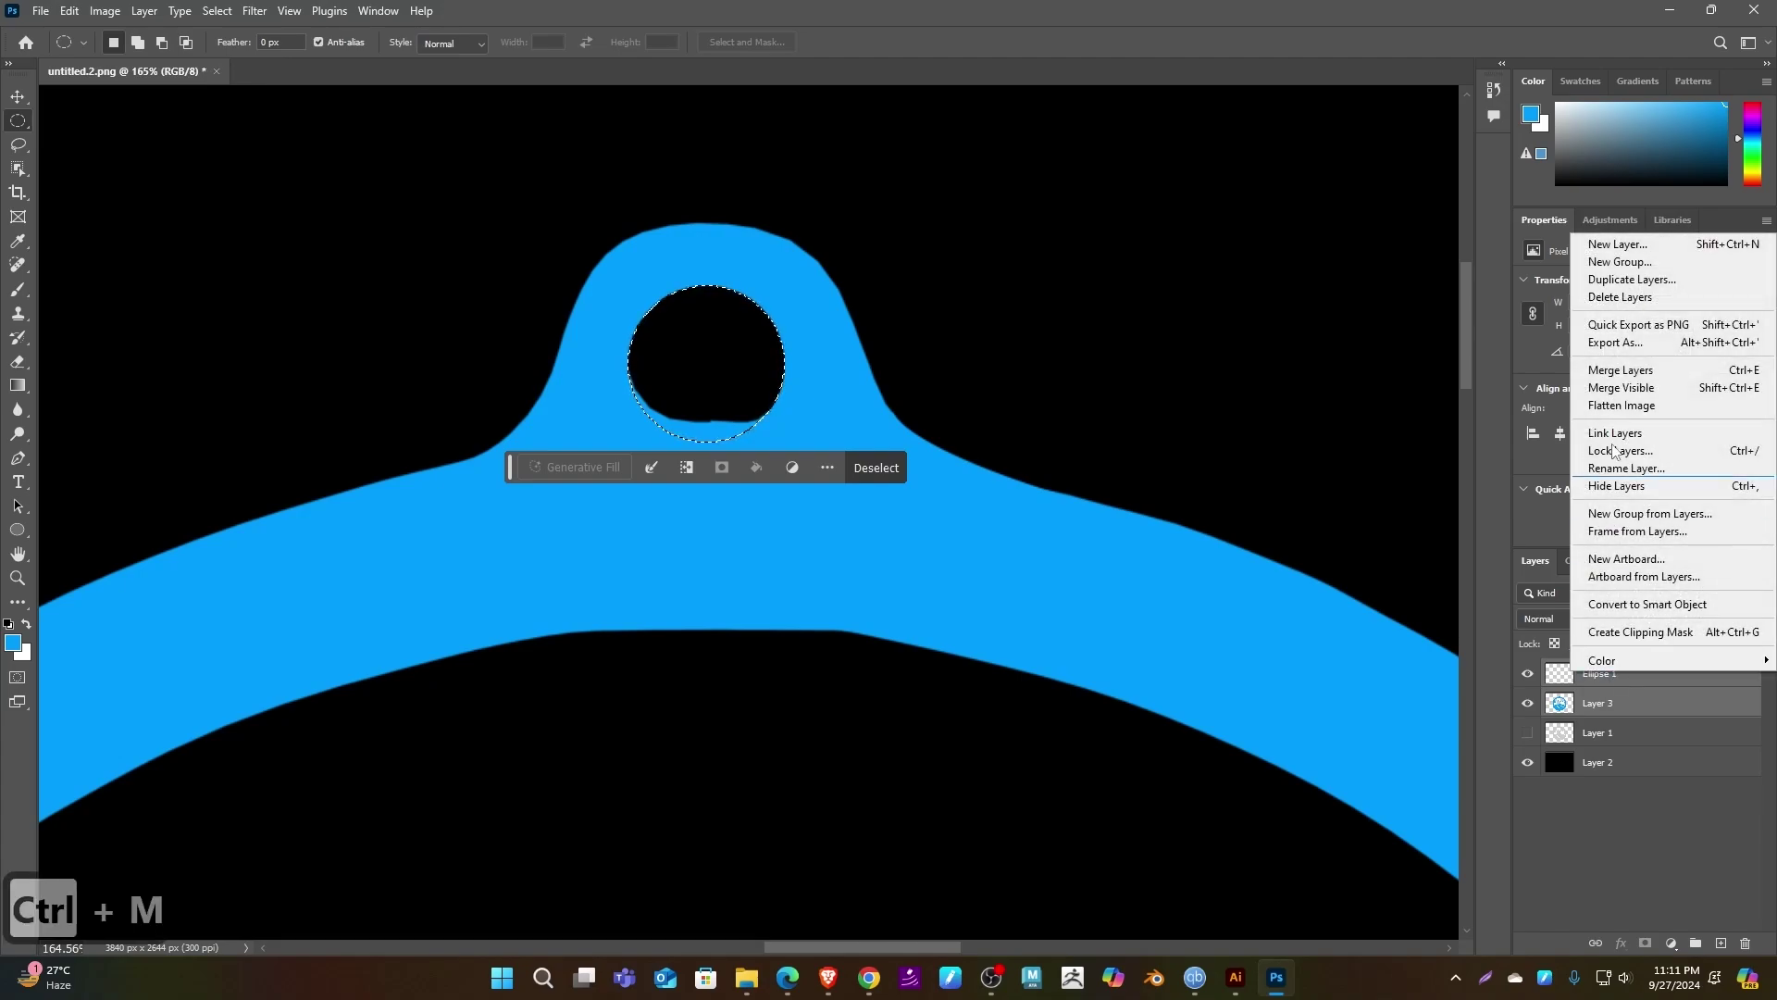
click(1633, 370)
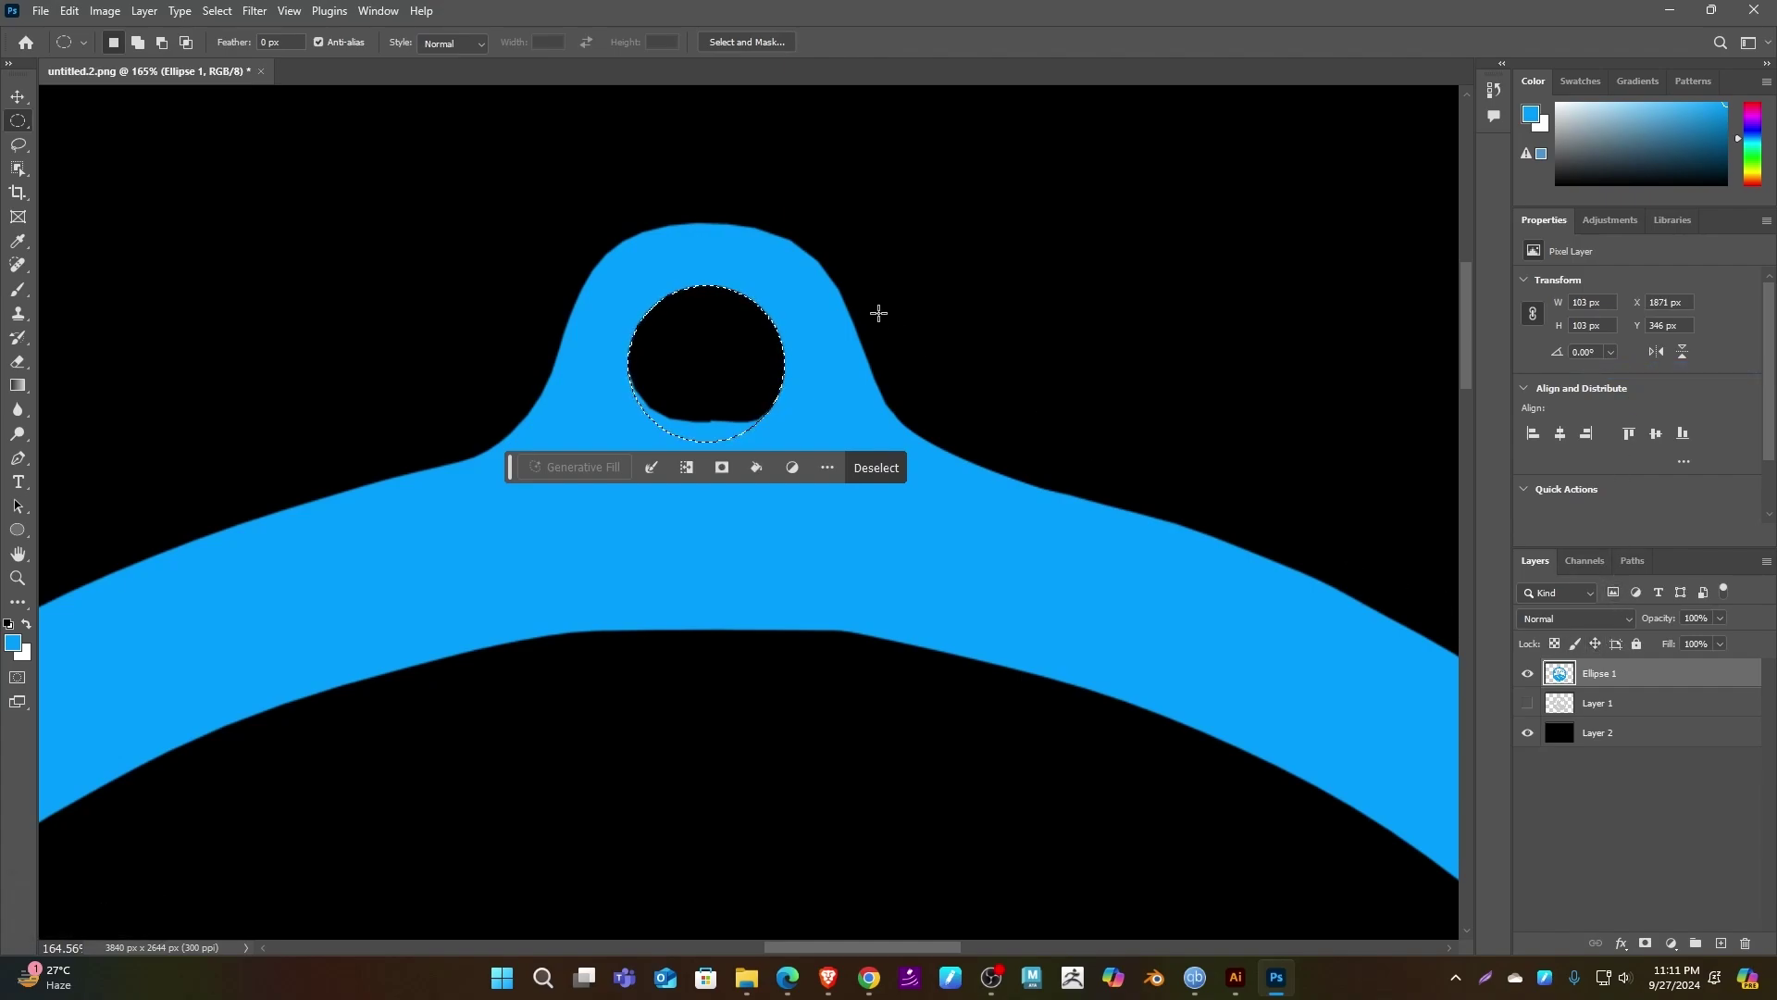
key(BackSpace)
key(ctrl+d)
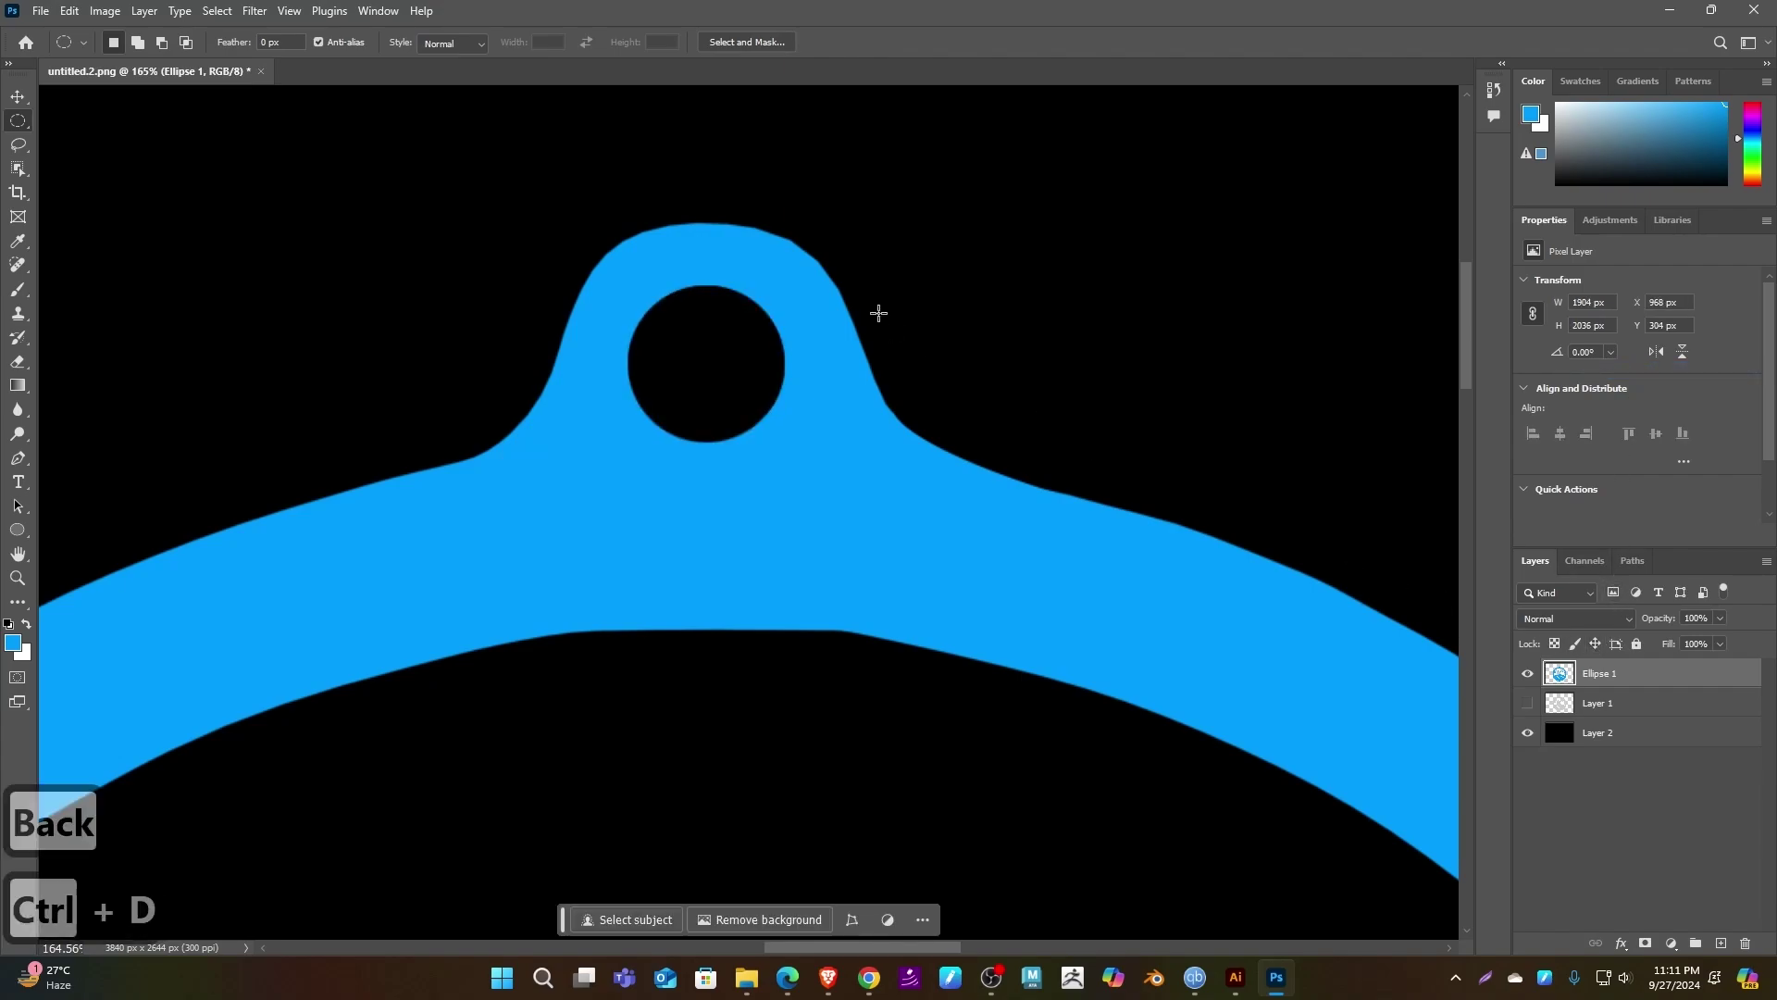
- Export the whole ornament image as a PNG at 100% scale with transparency kept on
key(v)
scroll(884, 333, down, 5)
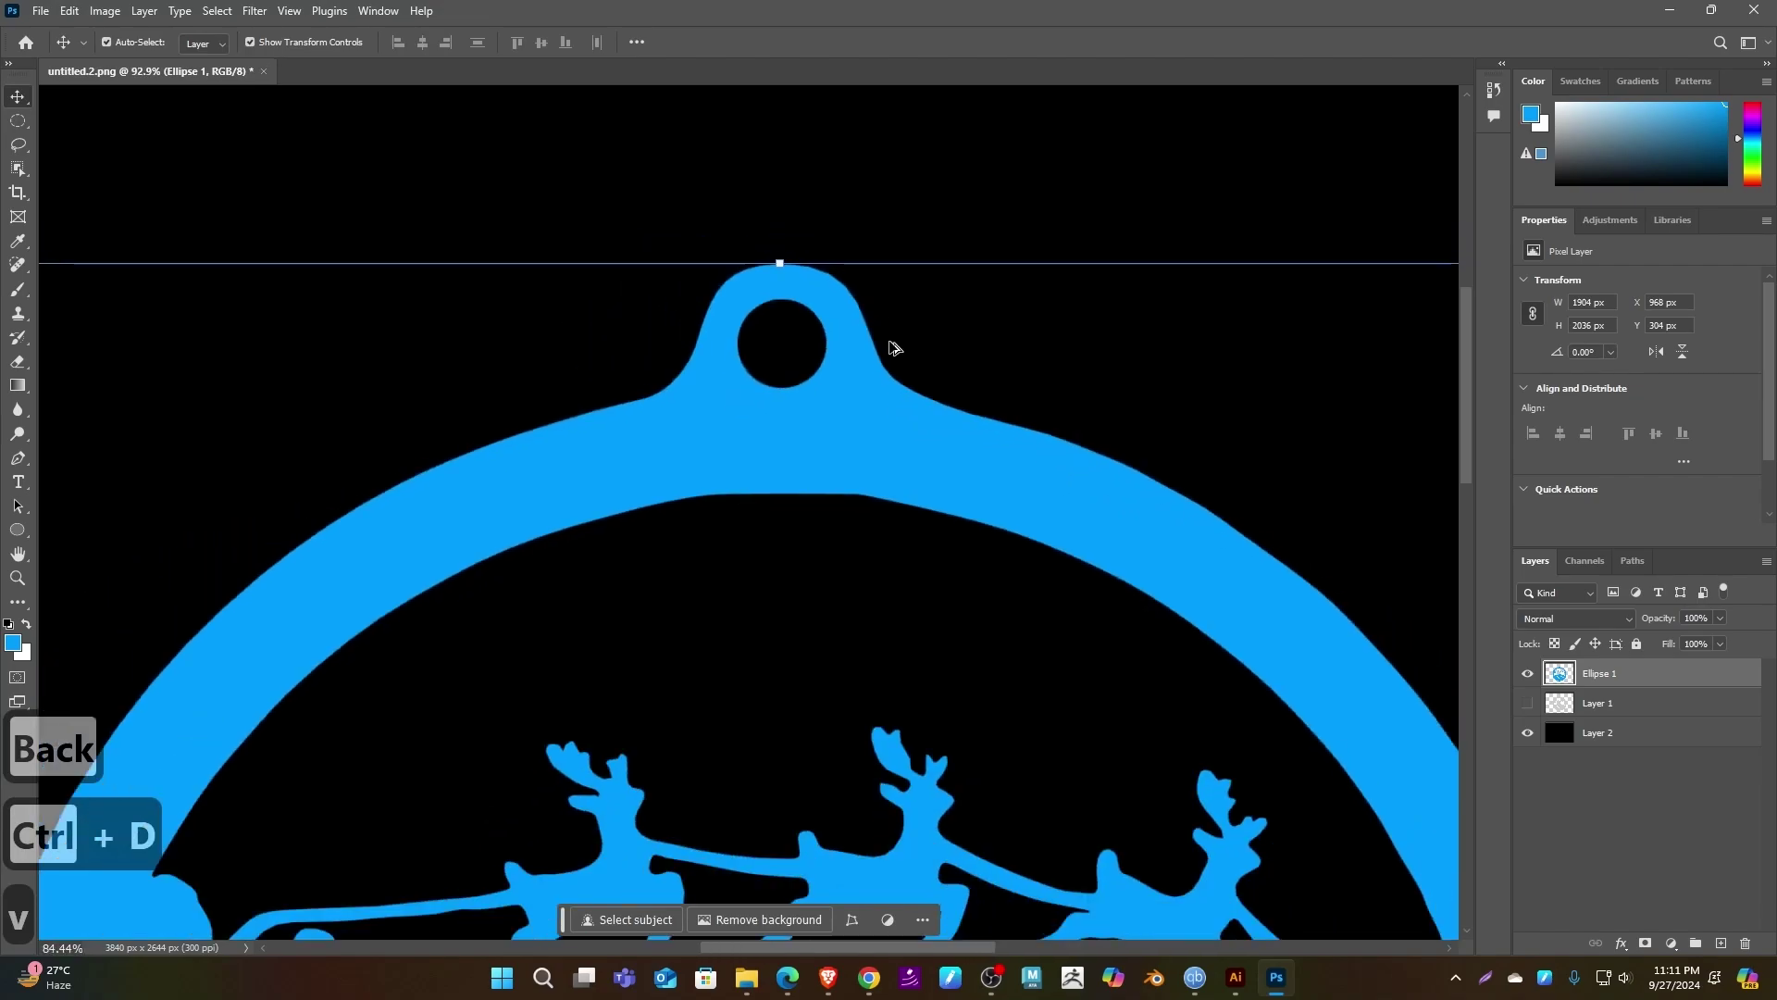
scroll(1028, 536, down, 3)
scroll(971, 522, down, 12)
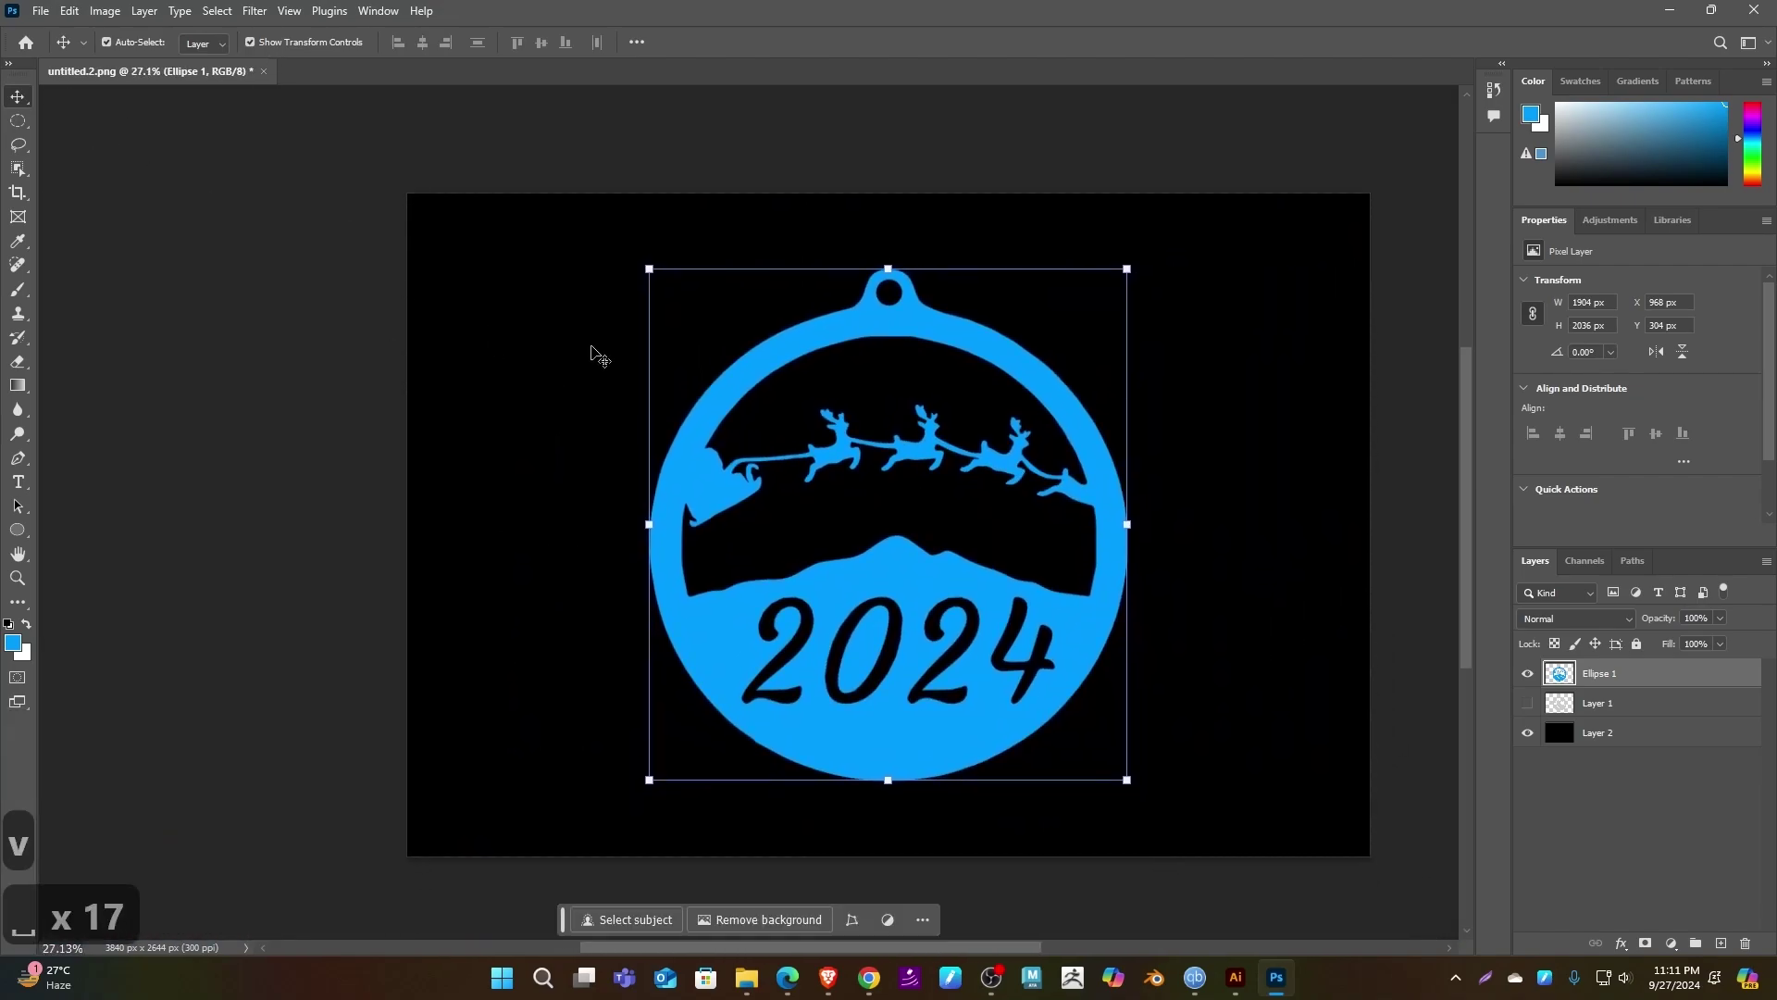
click(41, 11)
mouse_move(149, 305)
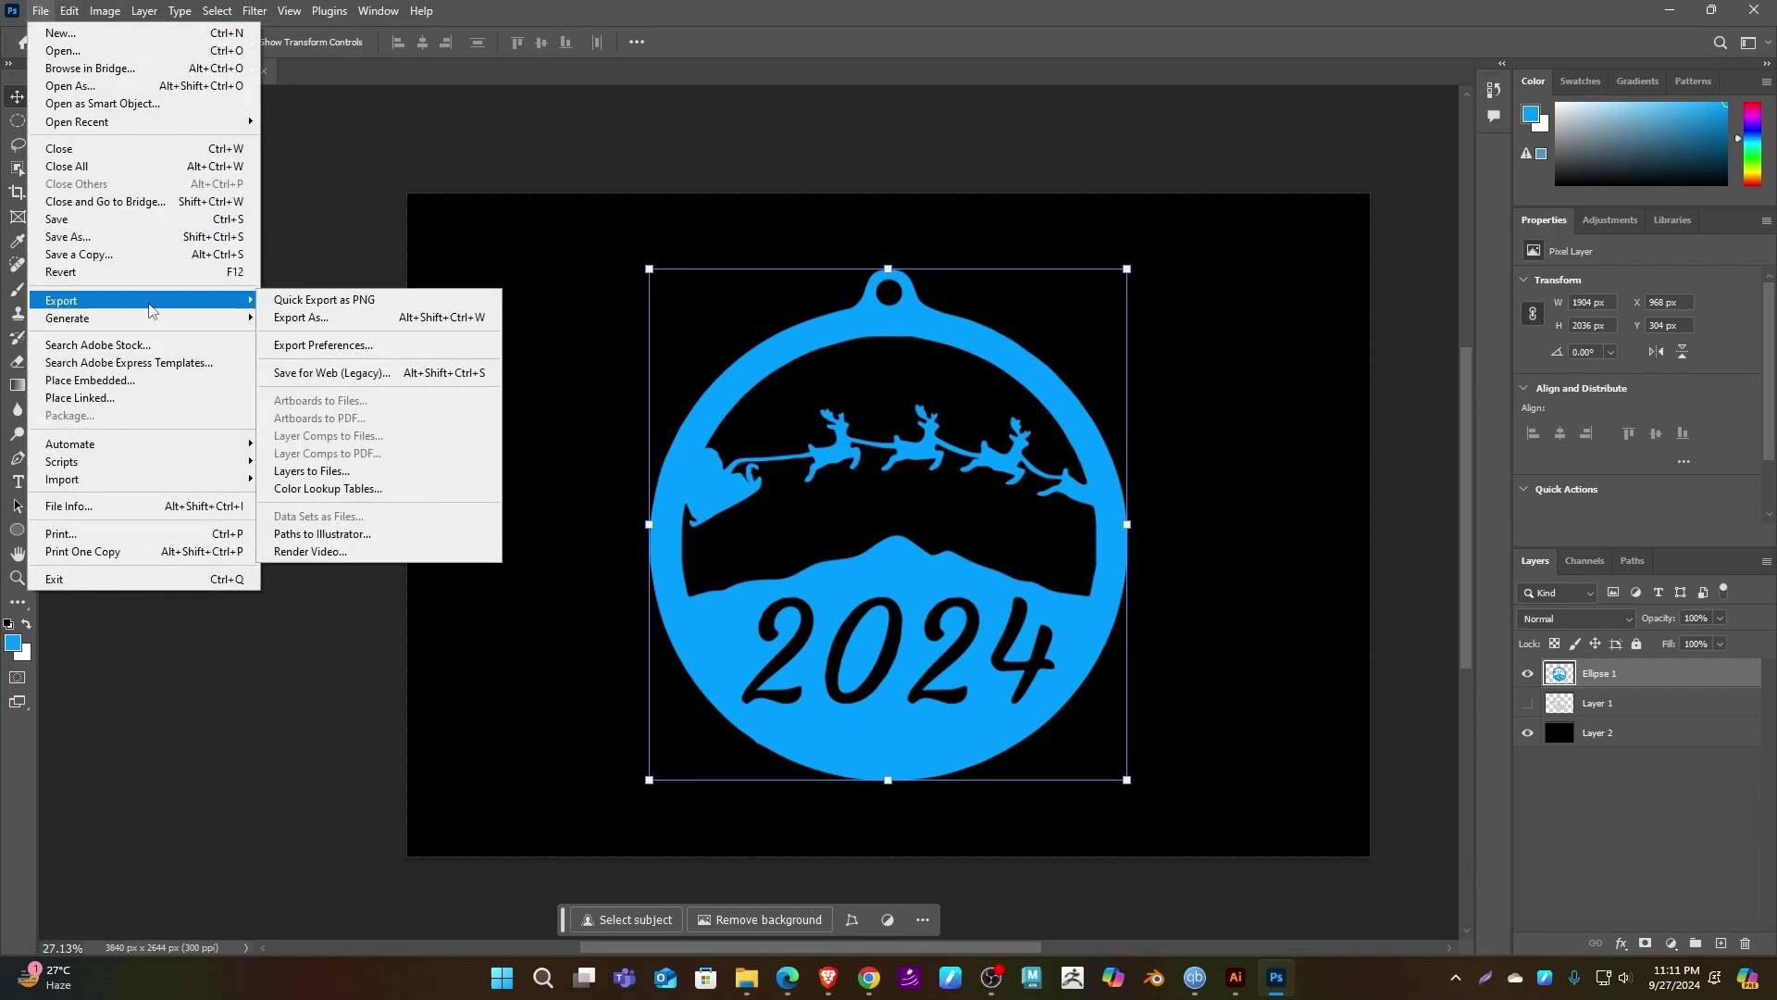
click(308, 329)
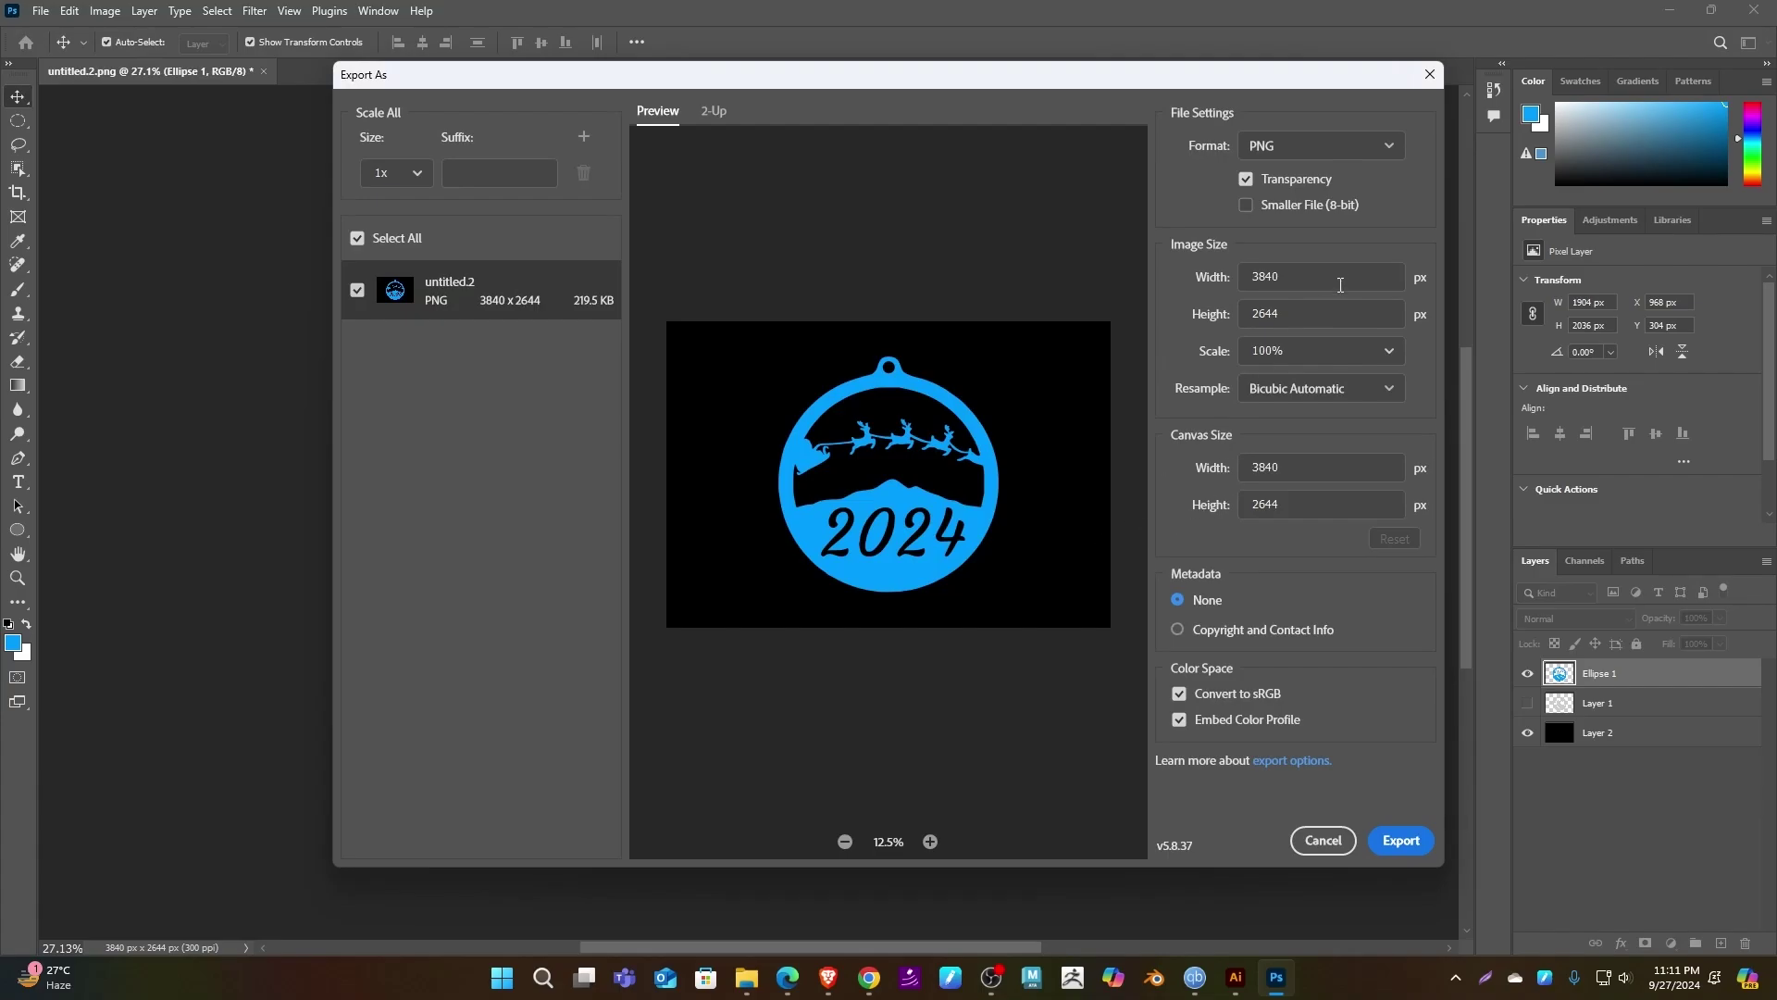
click(1417, 856)
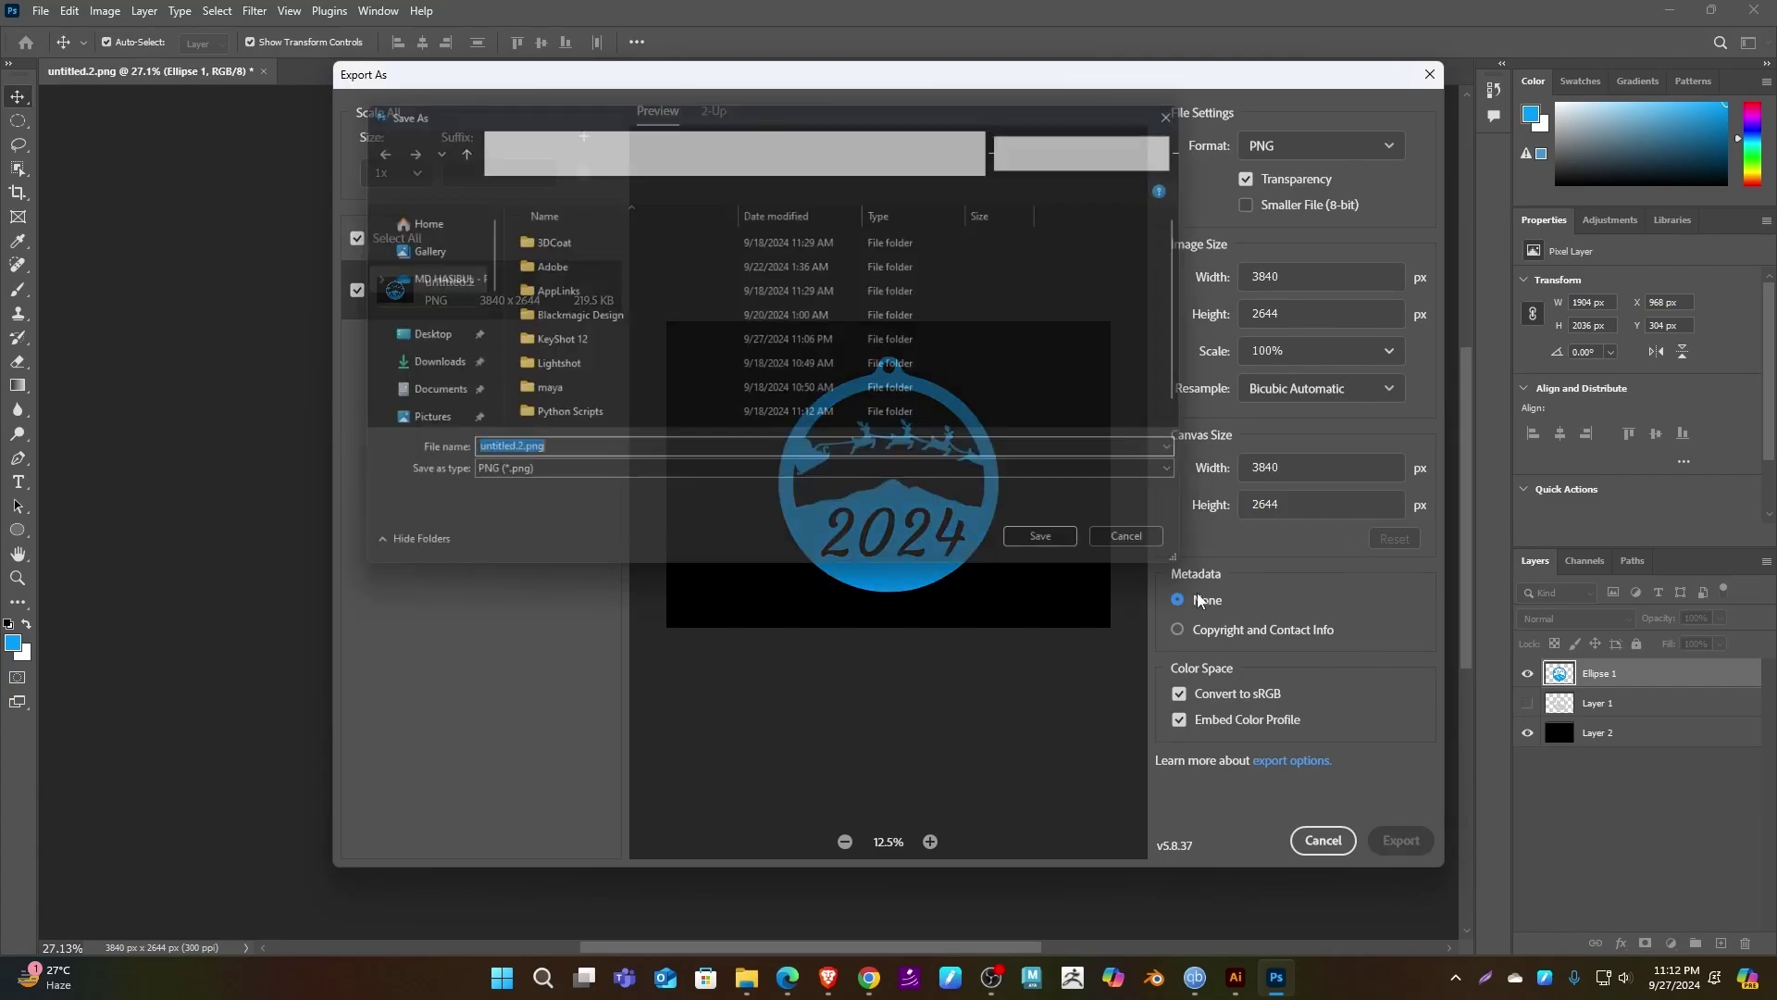
- Save the exported PNG to the Desktop as Logo_Color_Change
click(407, 336)
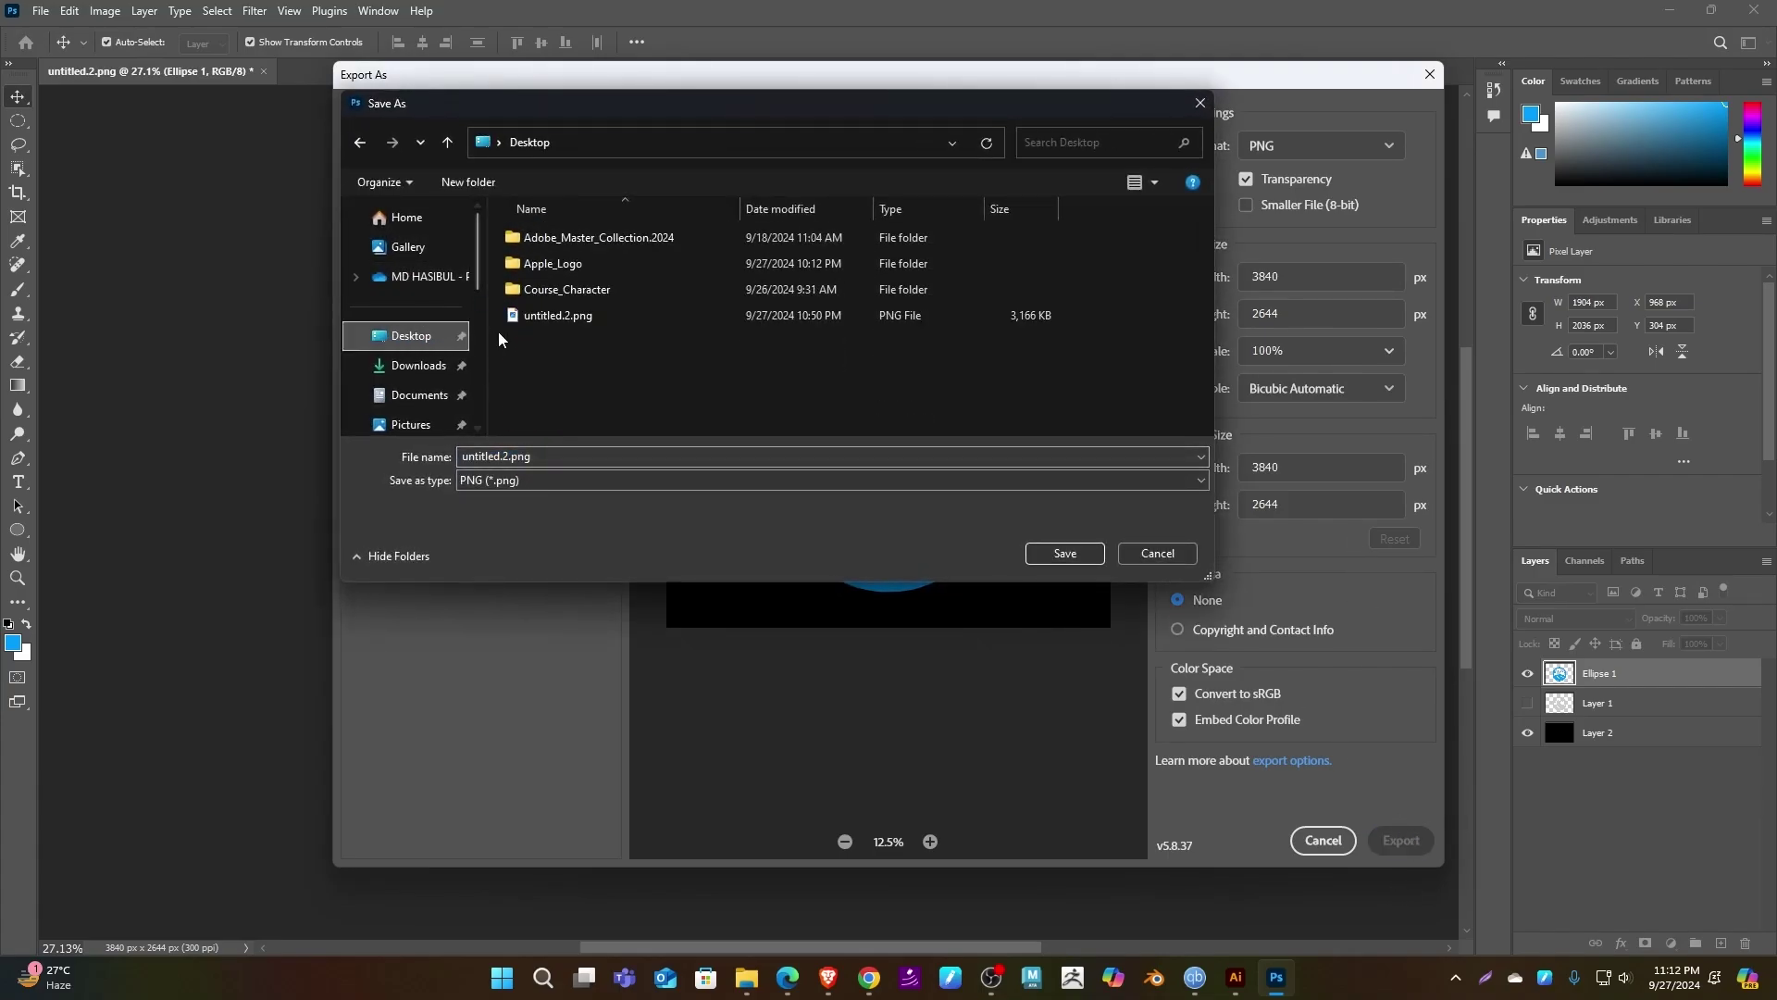
click(575, 454)
text(Lo)
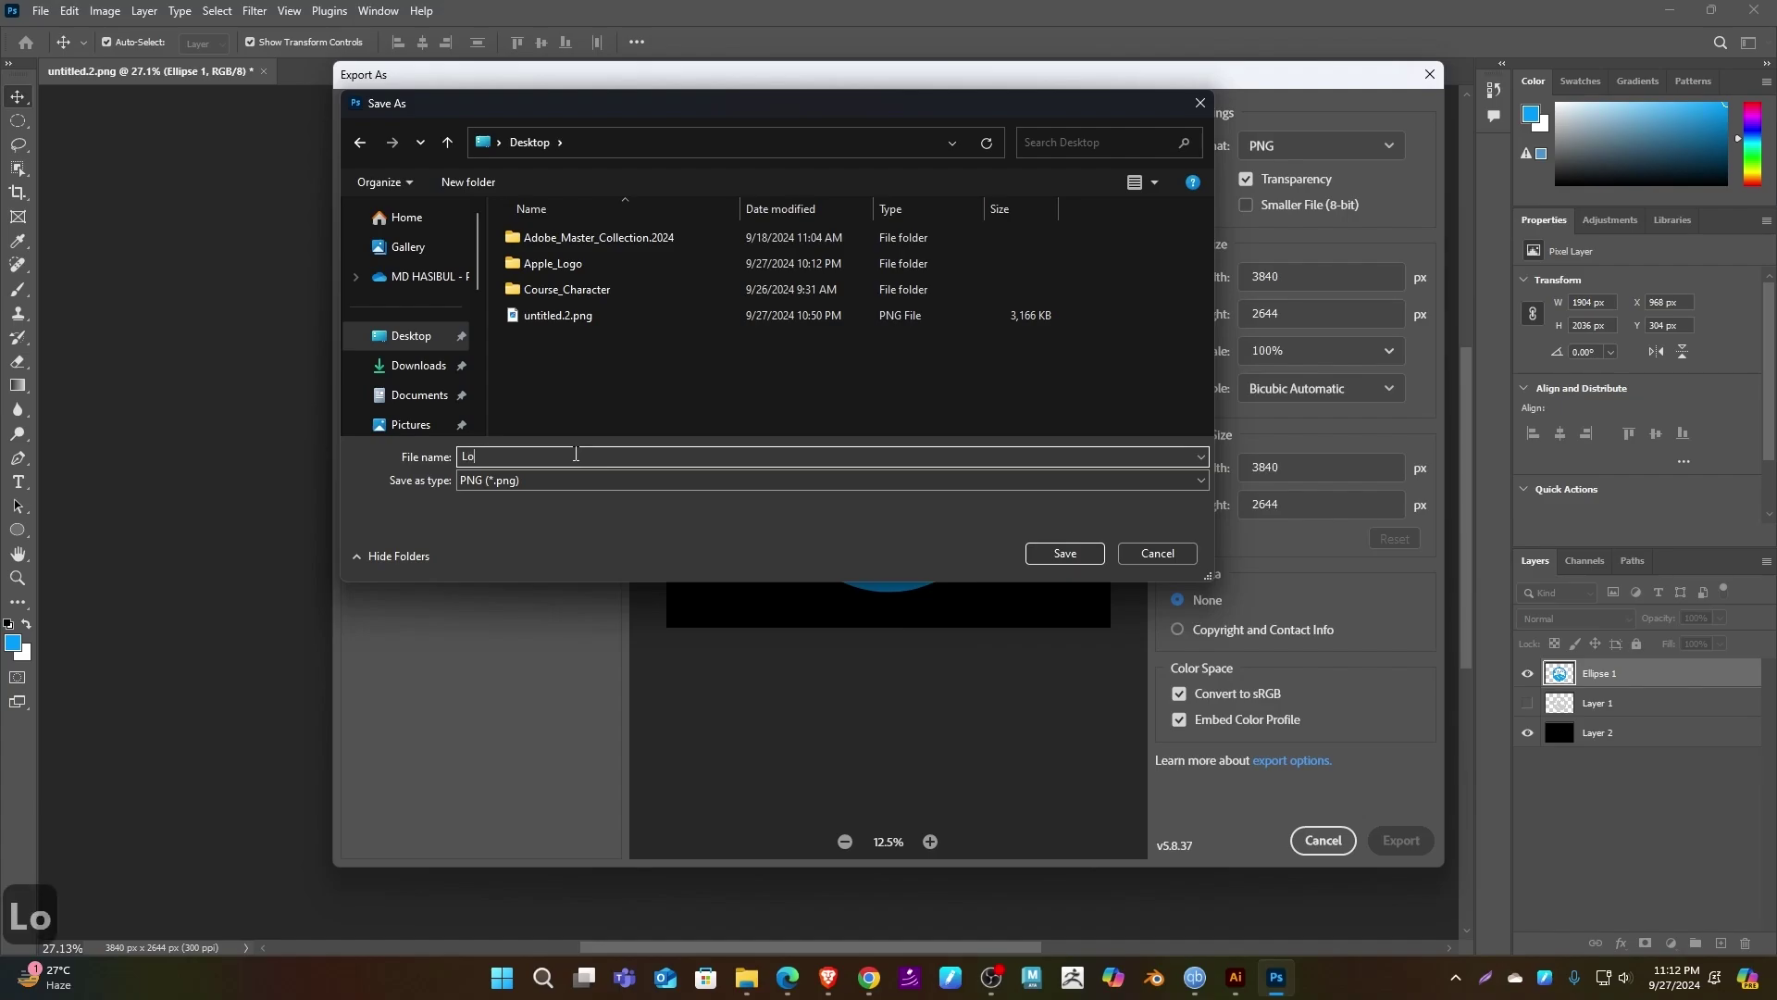
text(go_Colo)
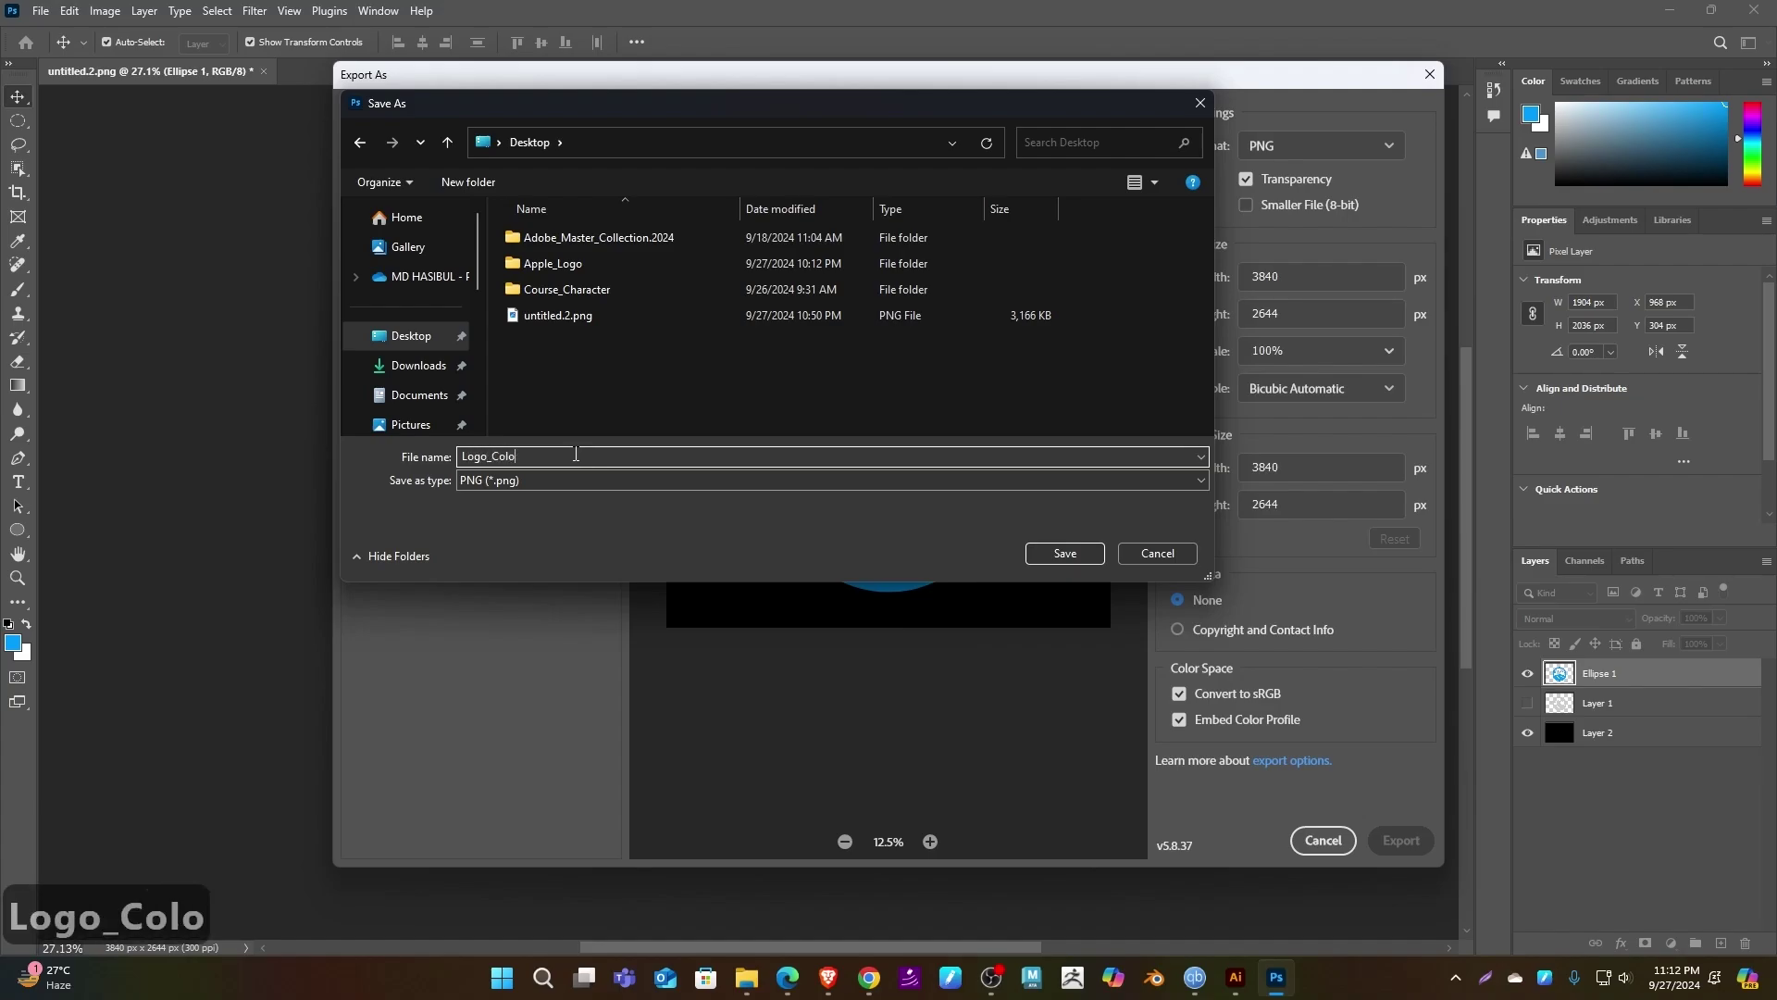
text(r_Chang)
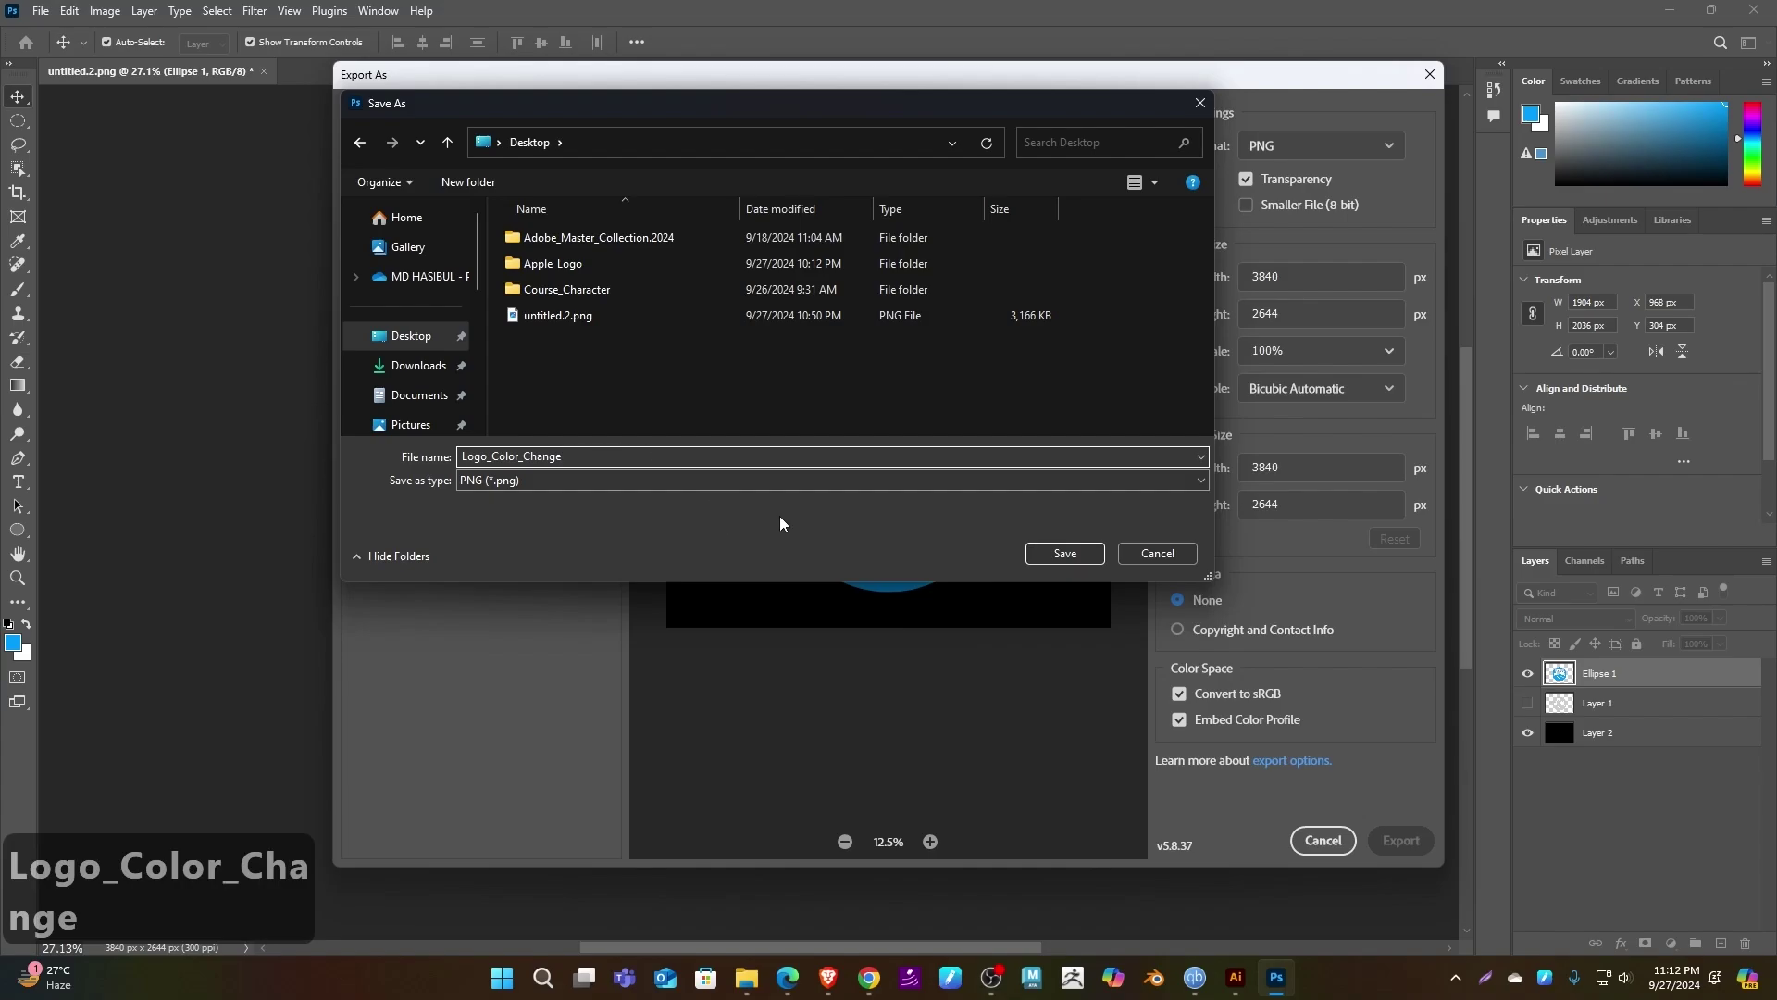
text(e)
click(1040, 553)
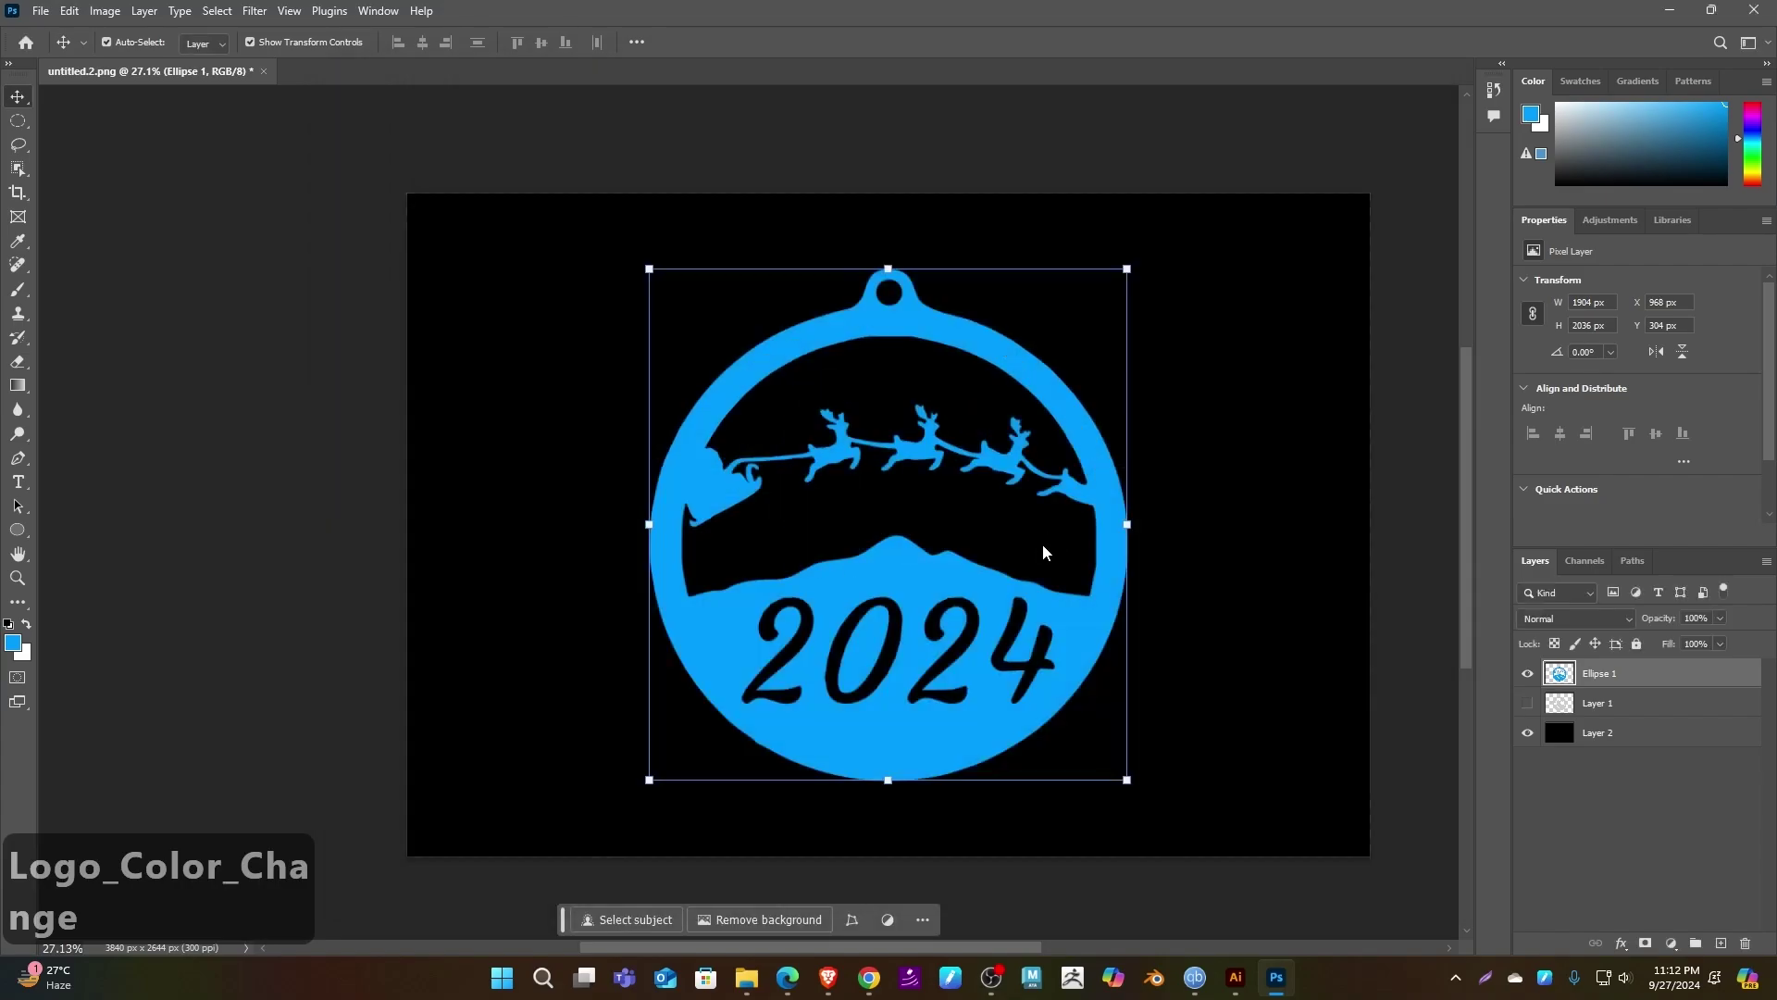
- Switch to Illustrator and open Logo_Color_Change.png from the Desktop
click(1677, 11)
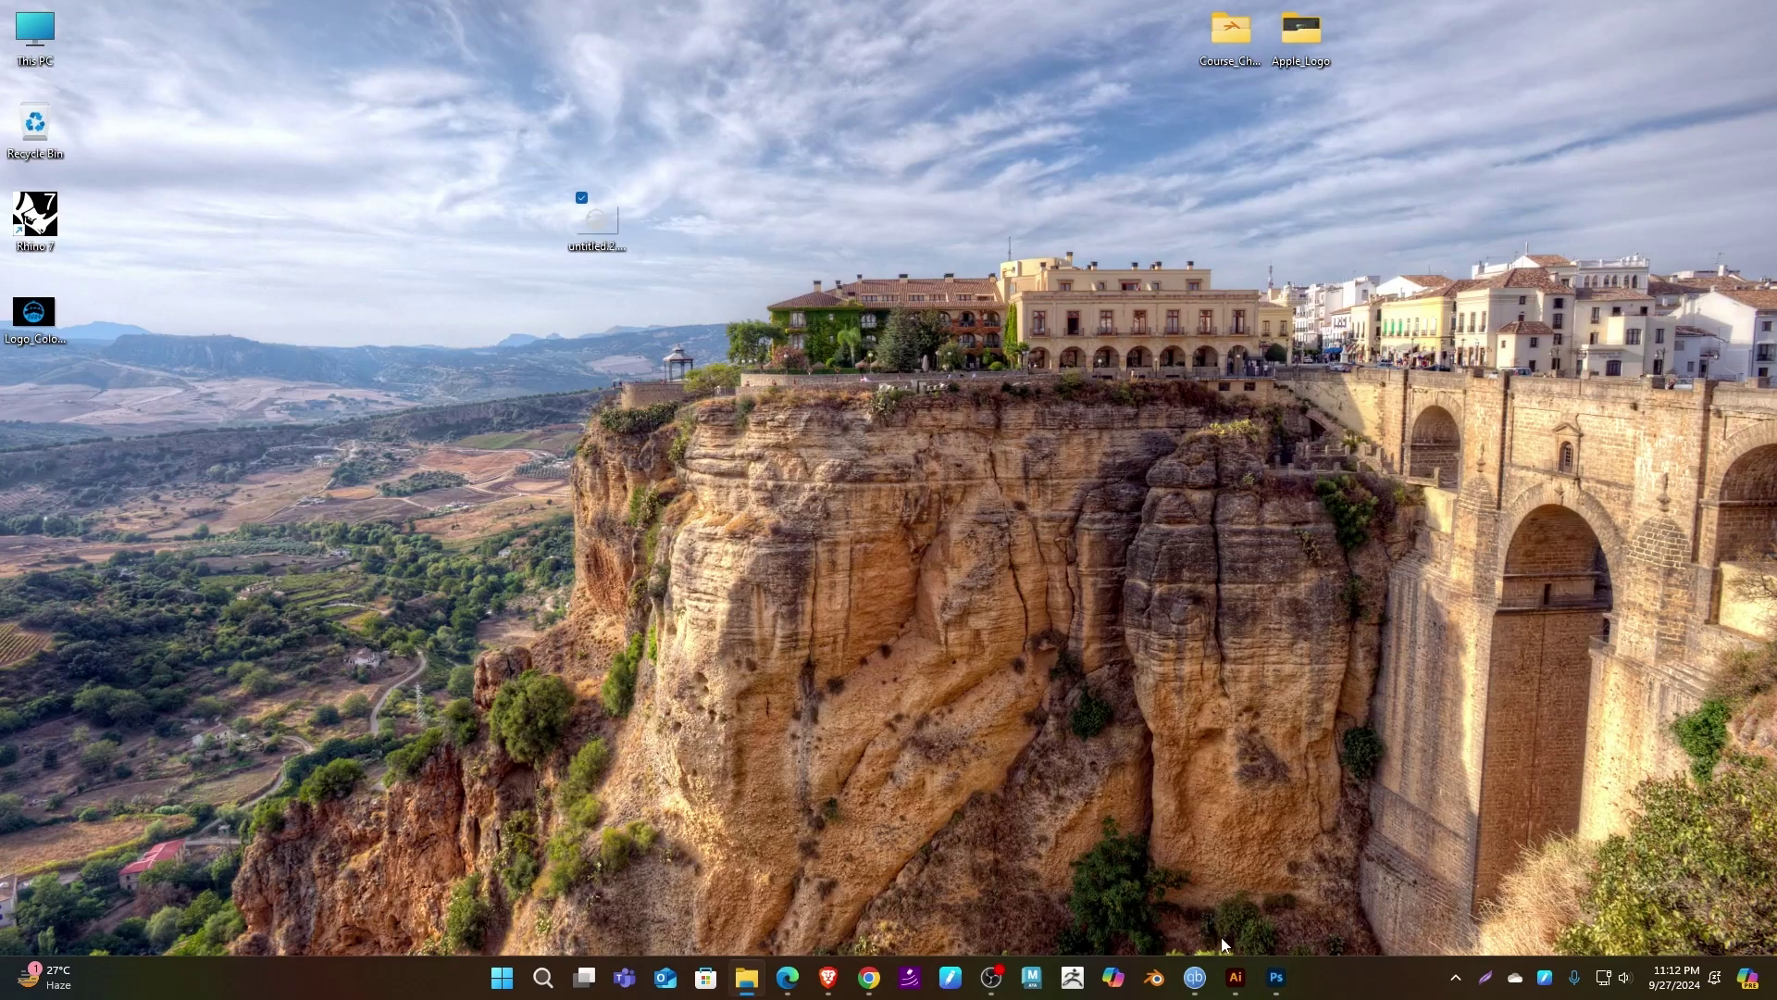
click(1237, 976)
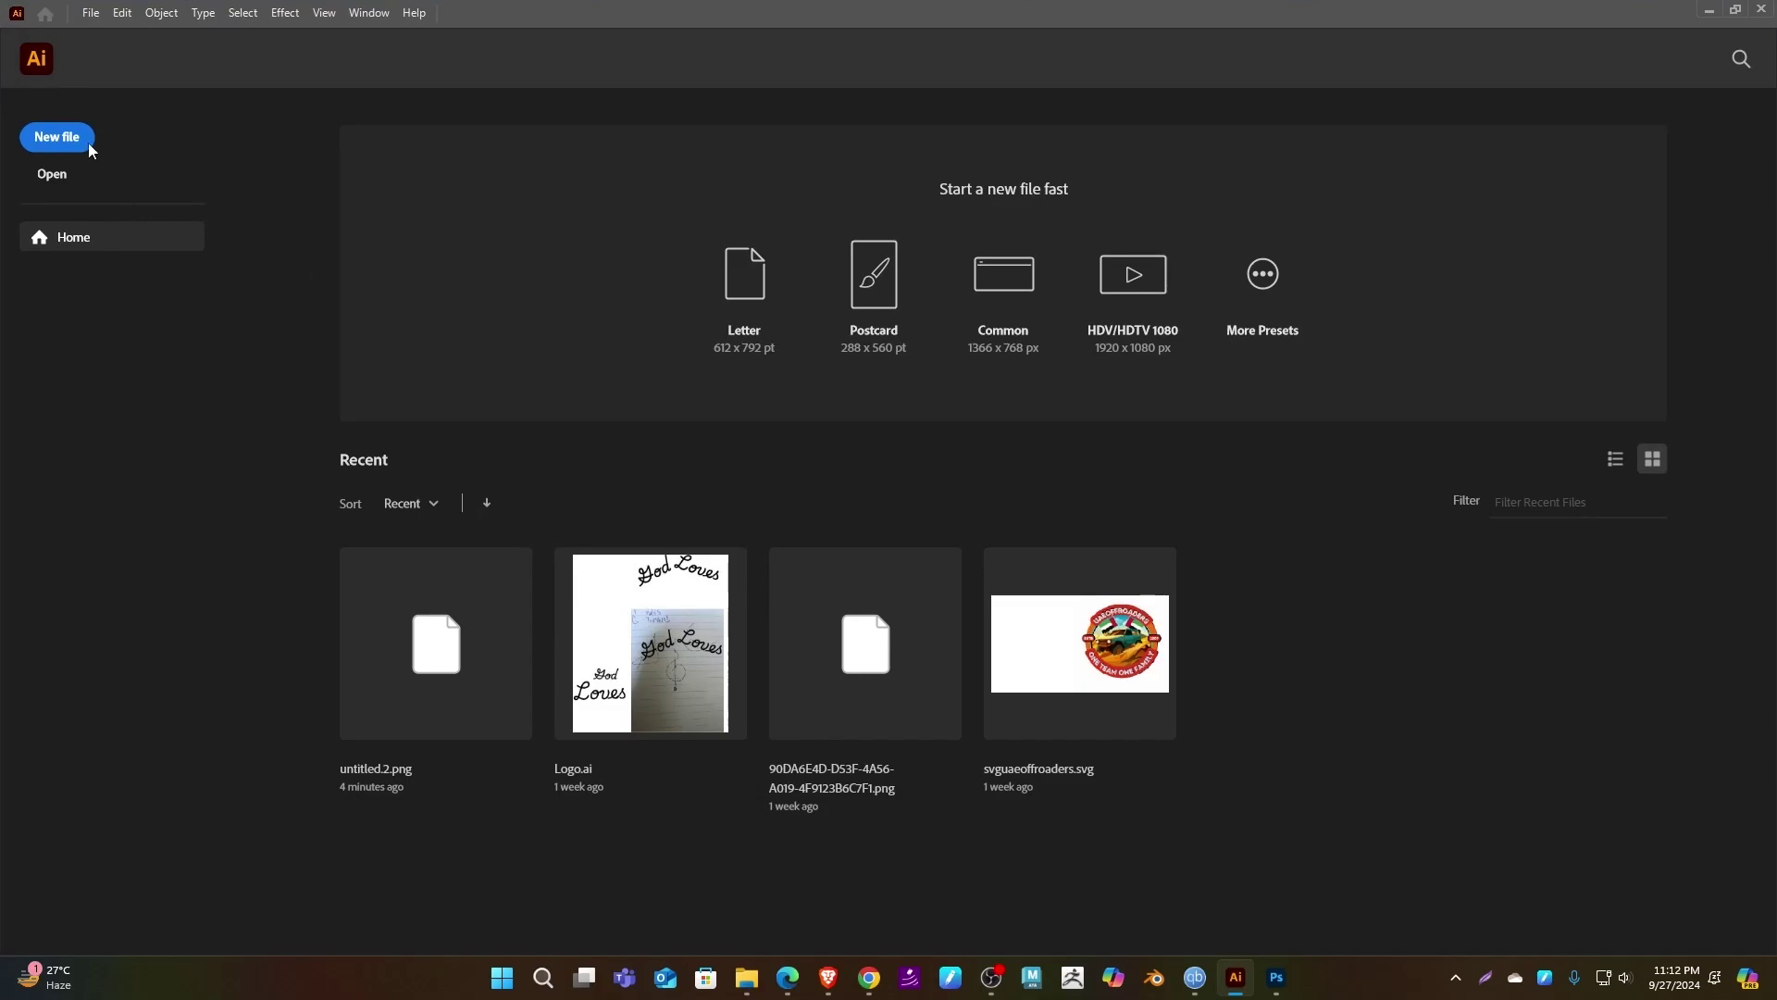
click(54, 174)
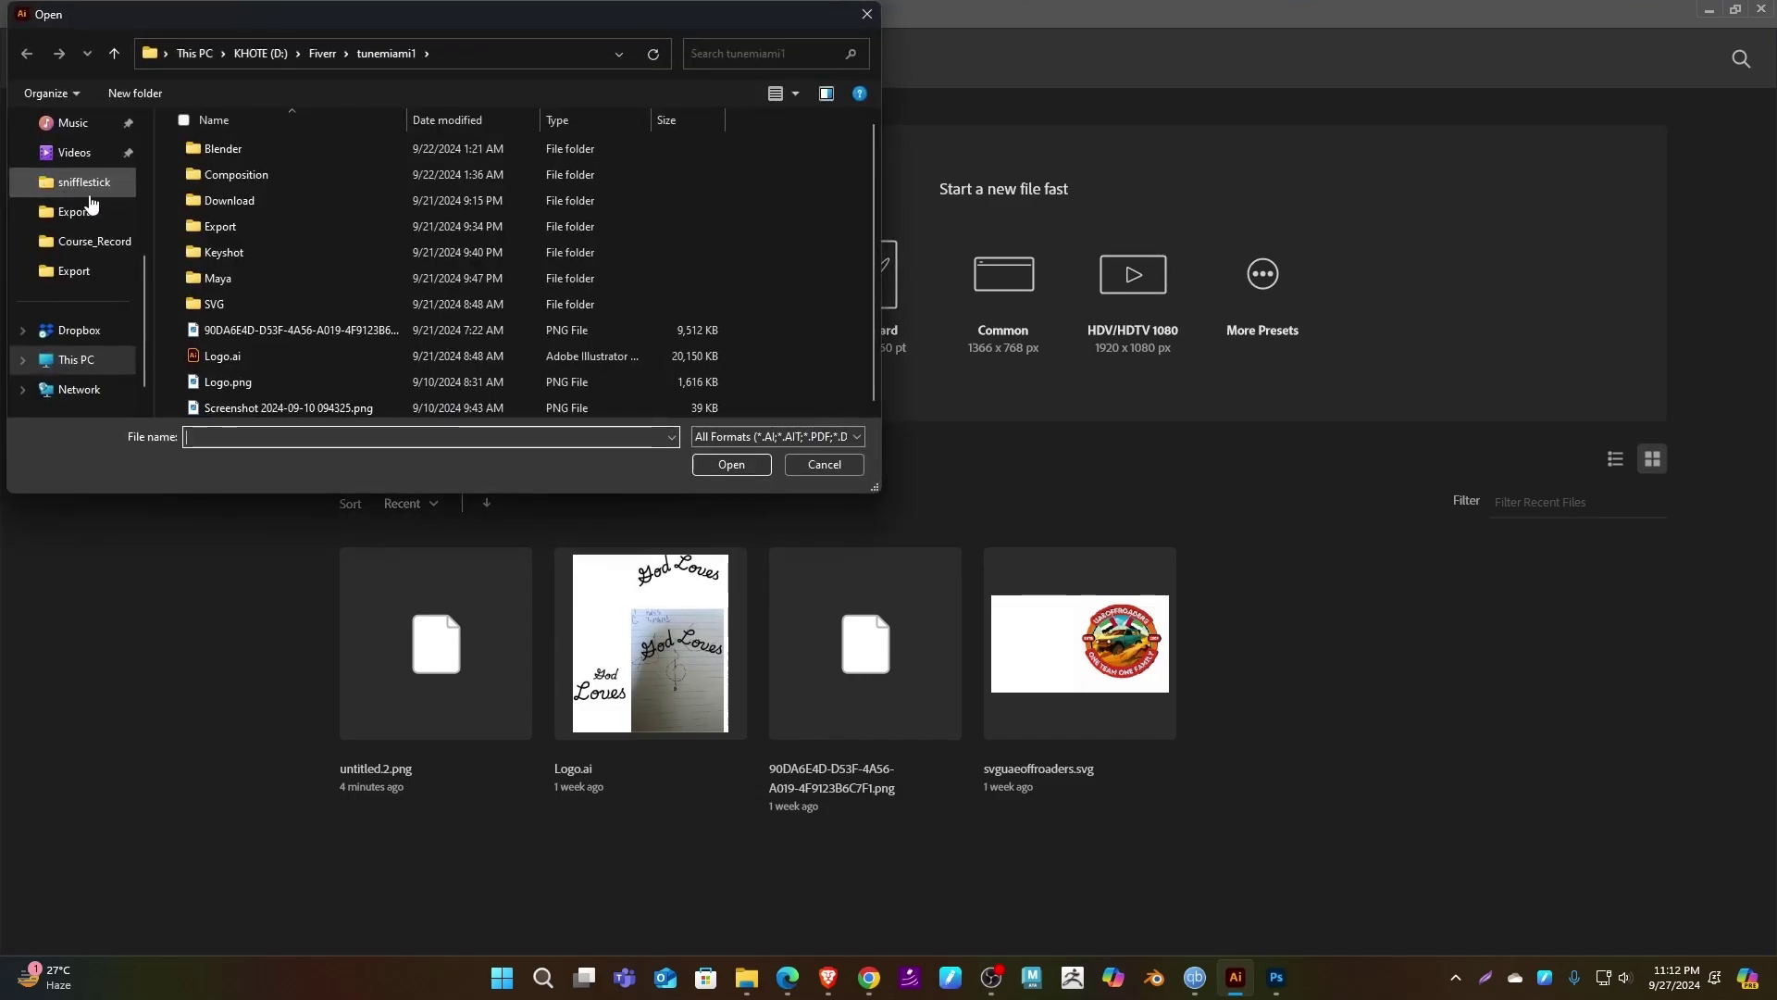
scroll(90, 203, up, 3)
click(77, 245)
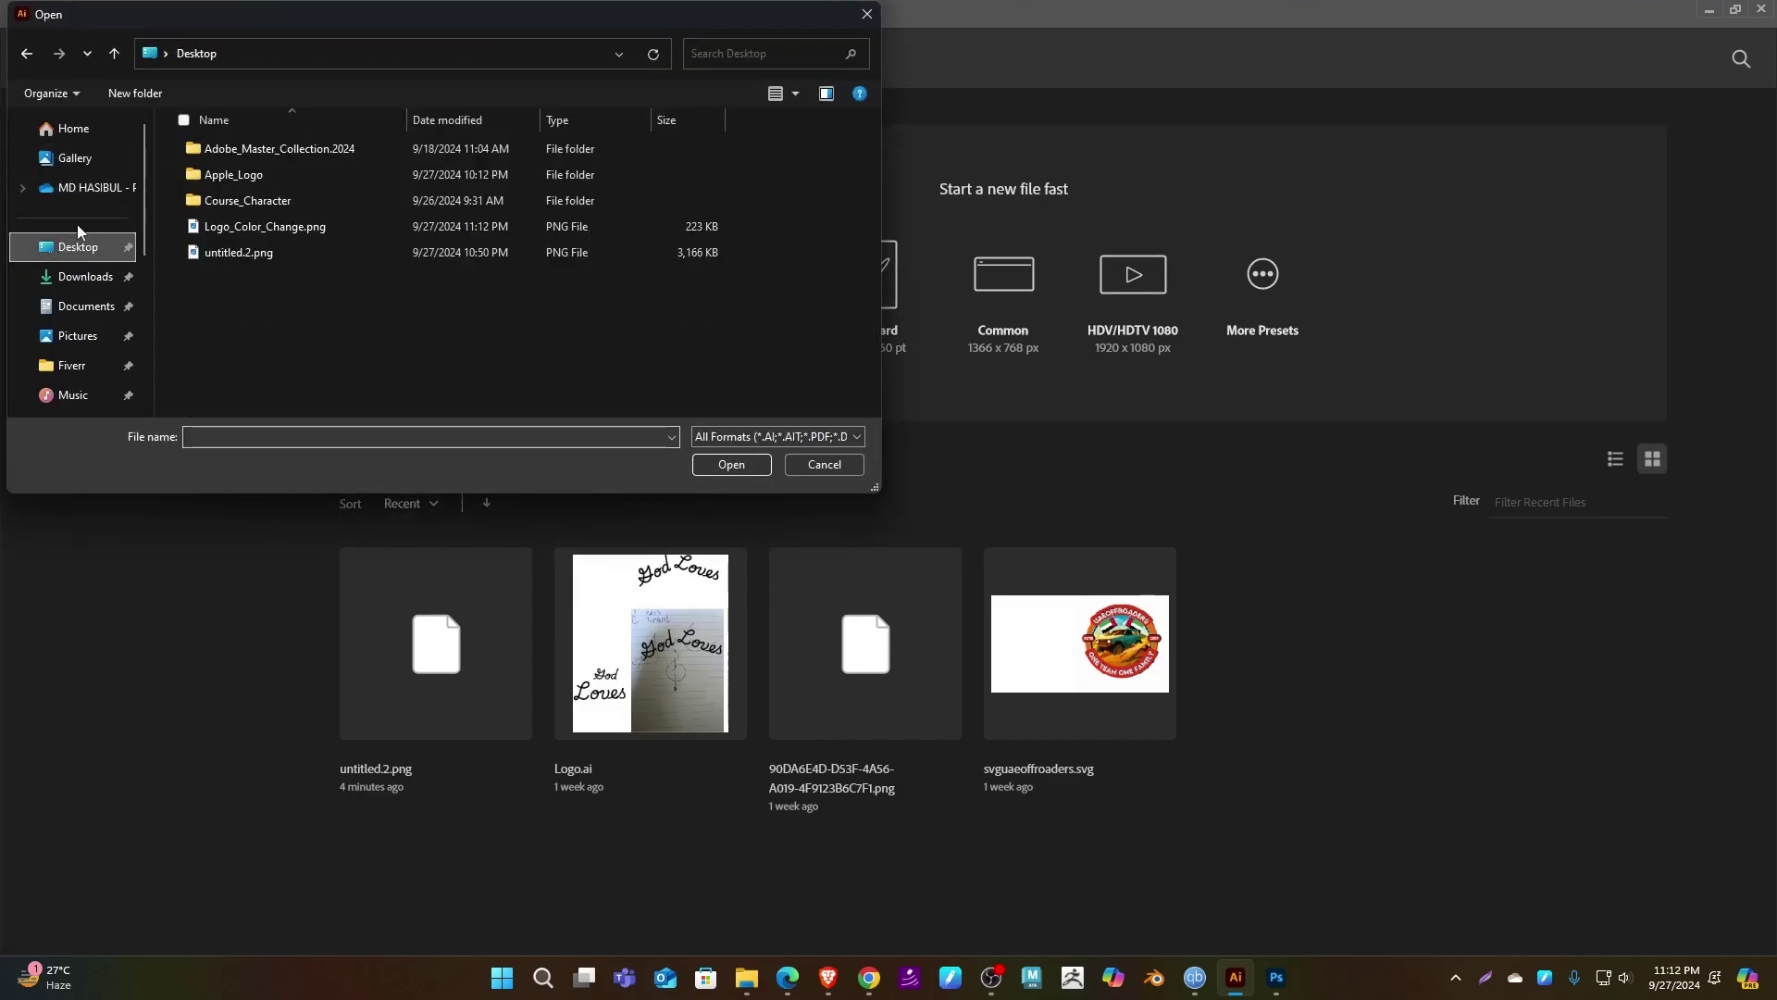
double_click(282, 228)
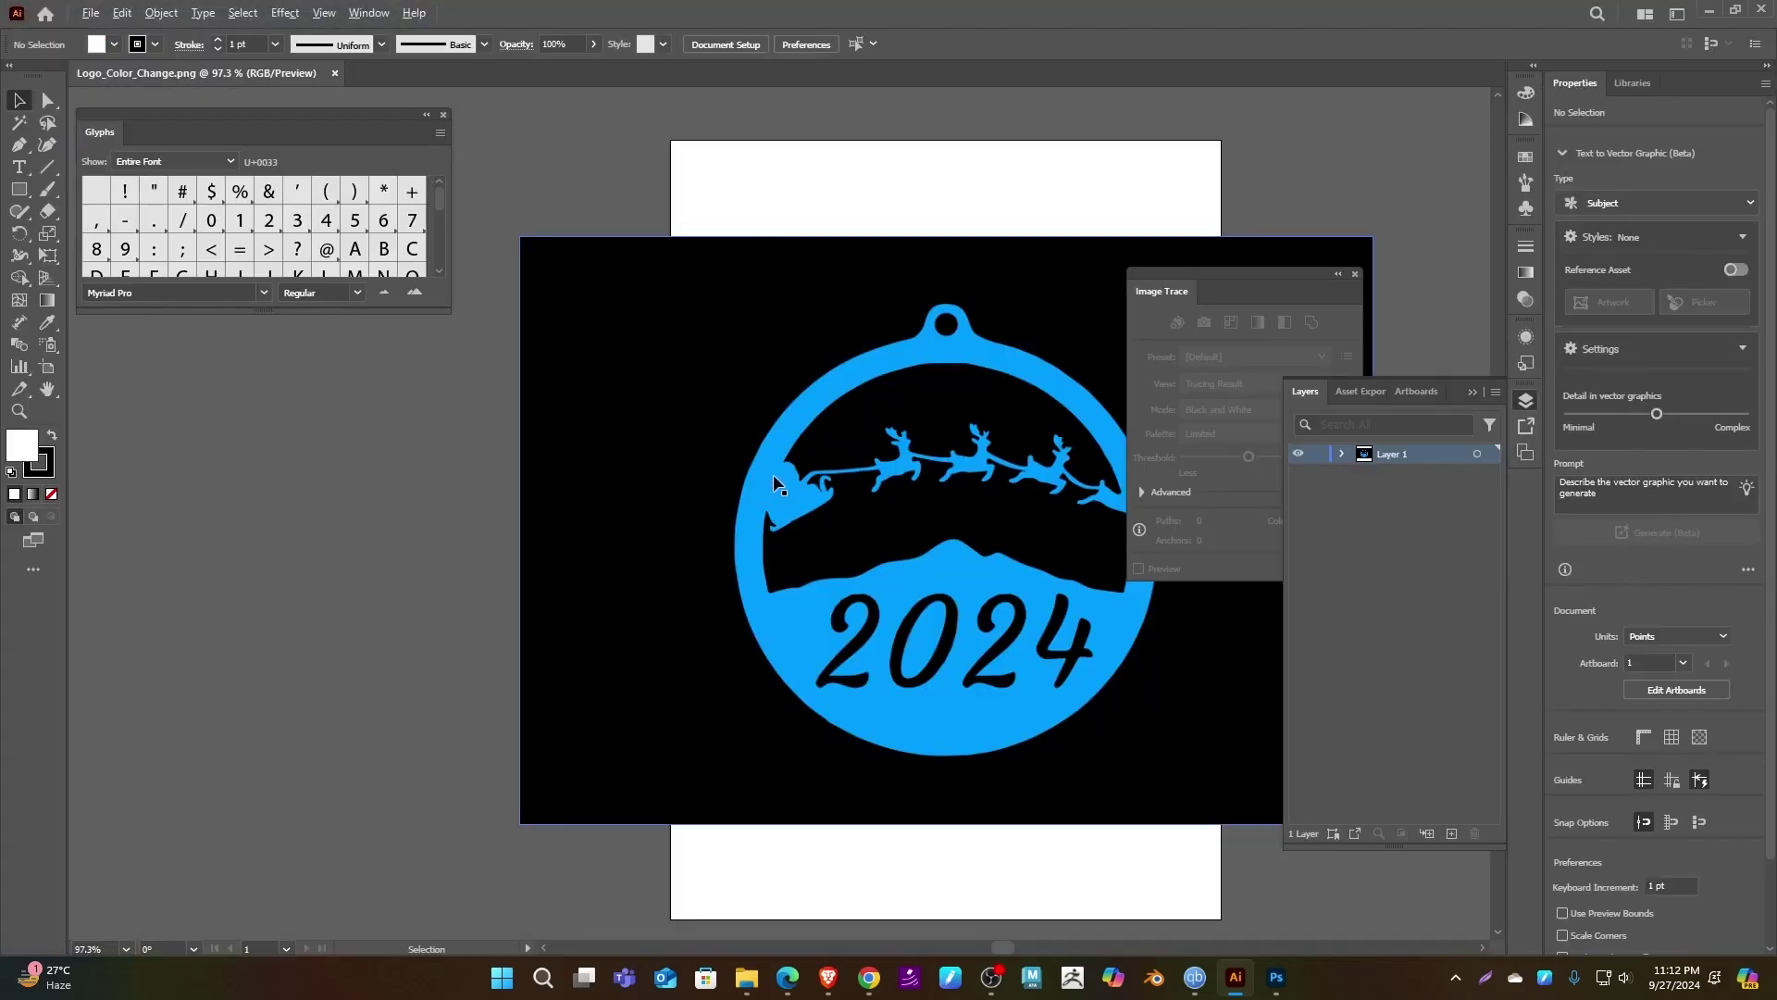
- Duplicate the ornament image and place the copy off the artboard, below and to the left of the original
scroll(774, 482, down, 2)
click(690, 458)
drag(729, 446, 224, 636)
drag(548, 401, 694, 353)
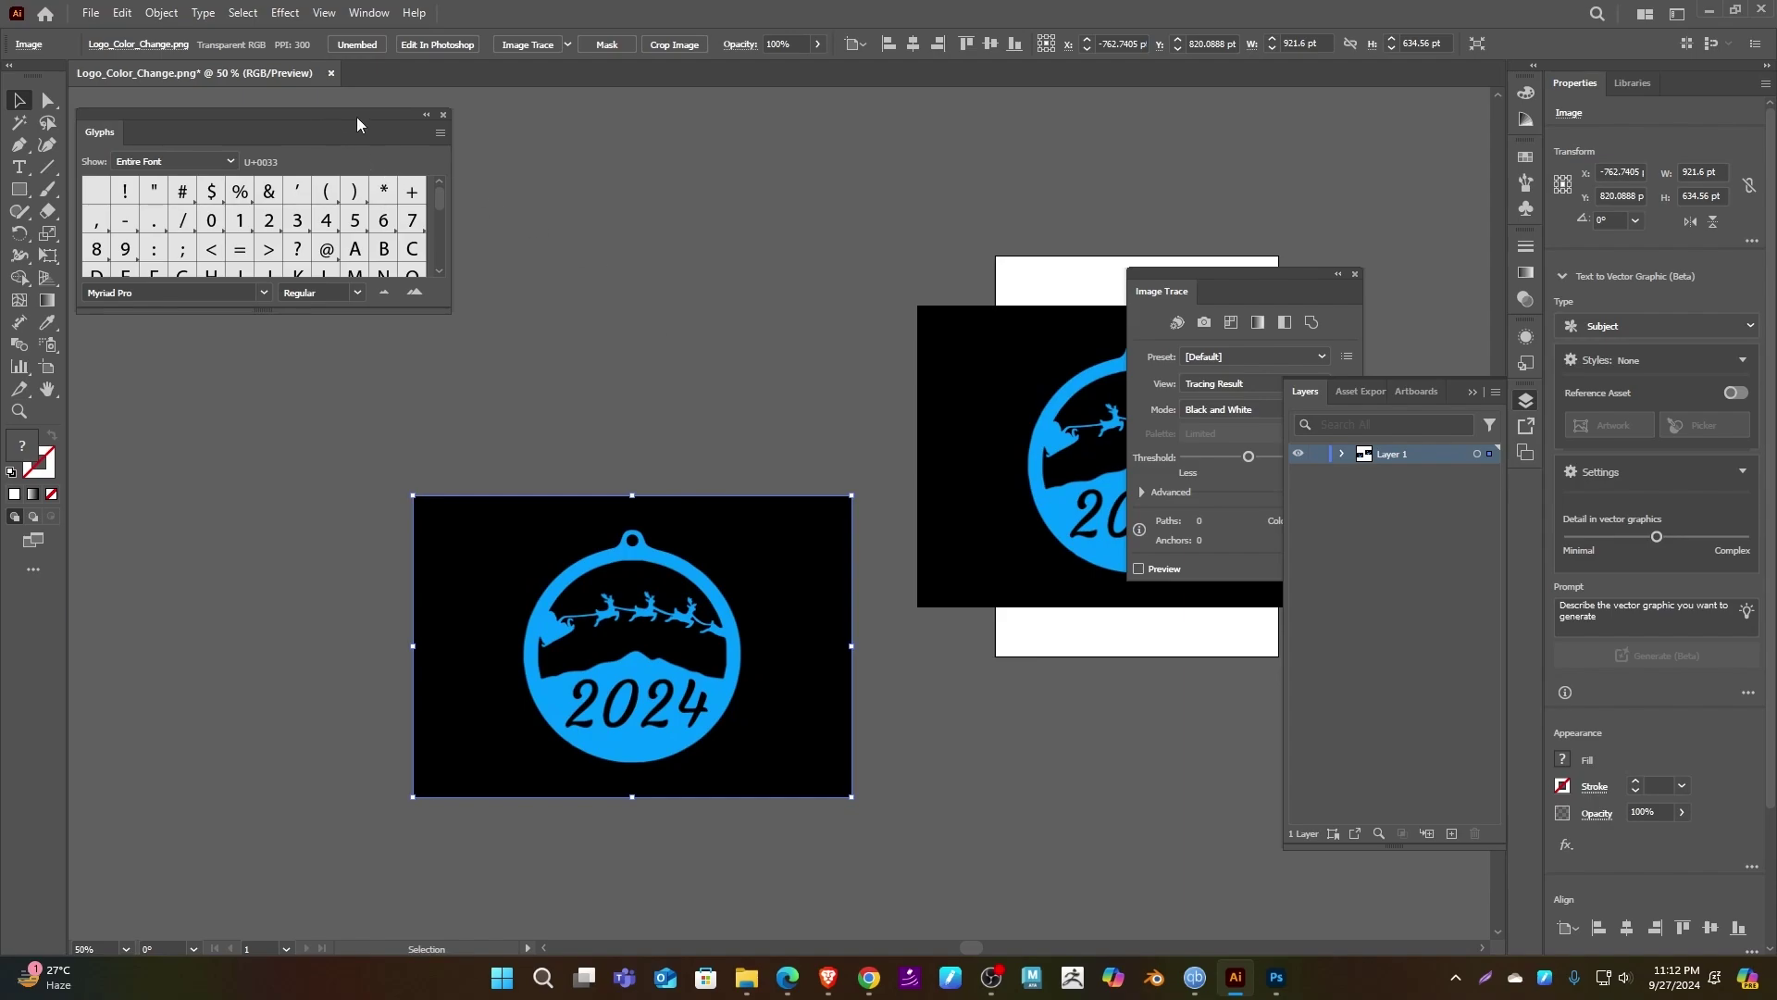
- Clear the Glyphs palette out of the way and run Image Trace on the duplicated ornament with the default preset, accepting the large image
click(445, 115)
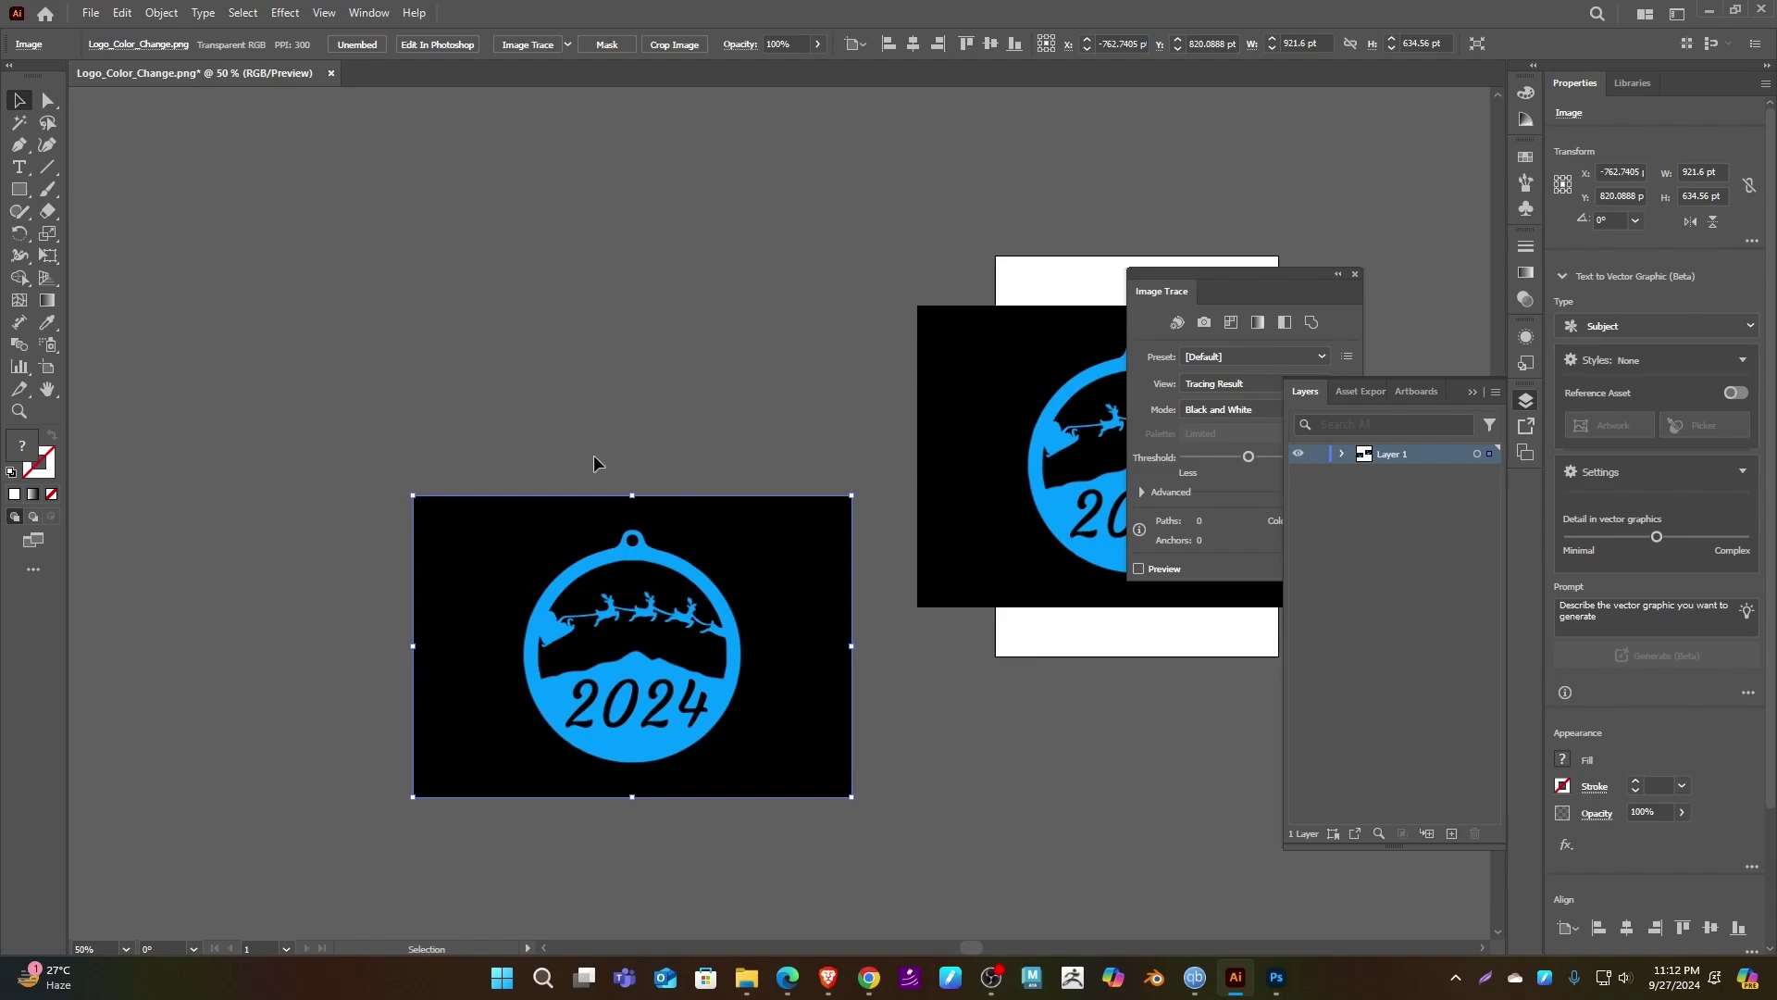
drag(600, 465, 636, 286)
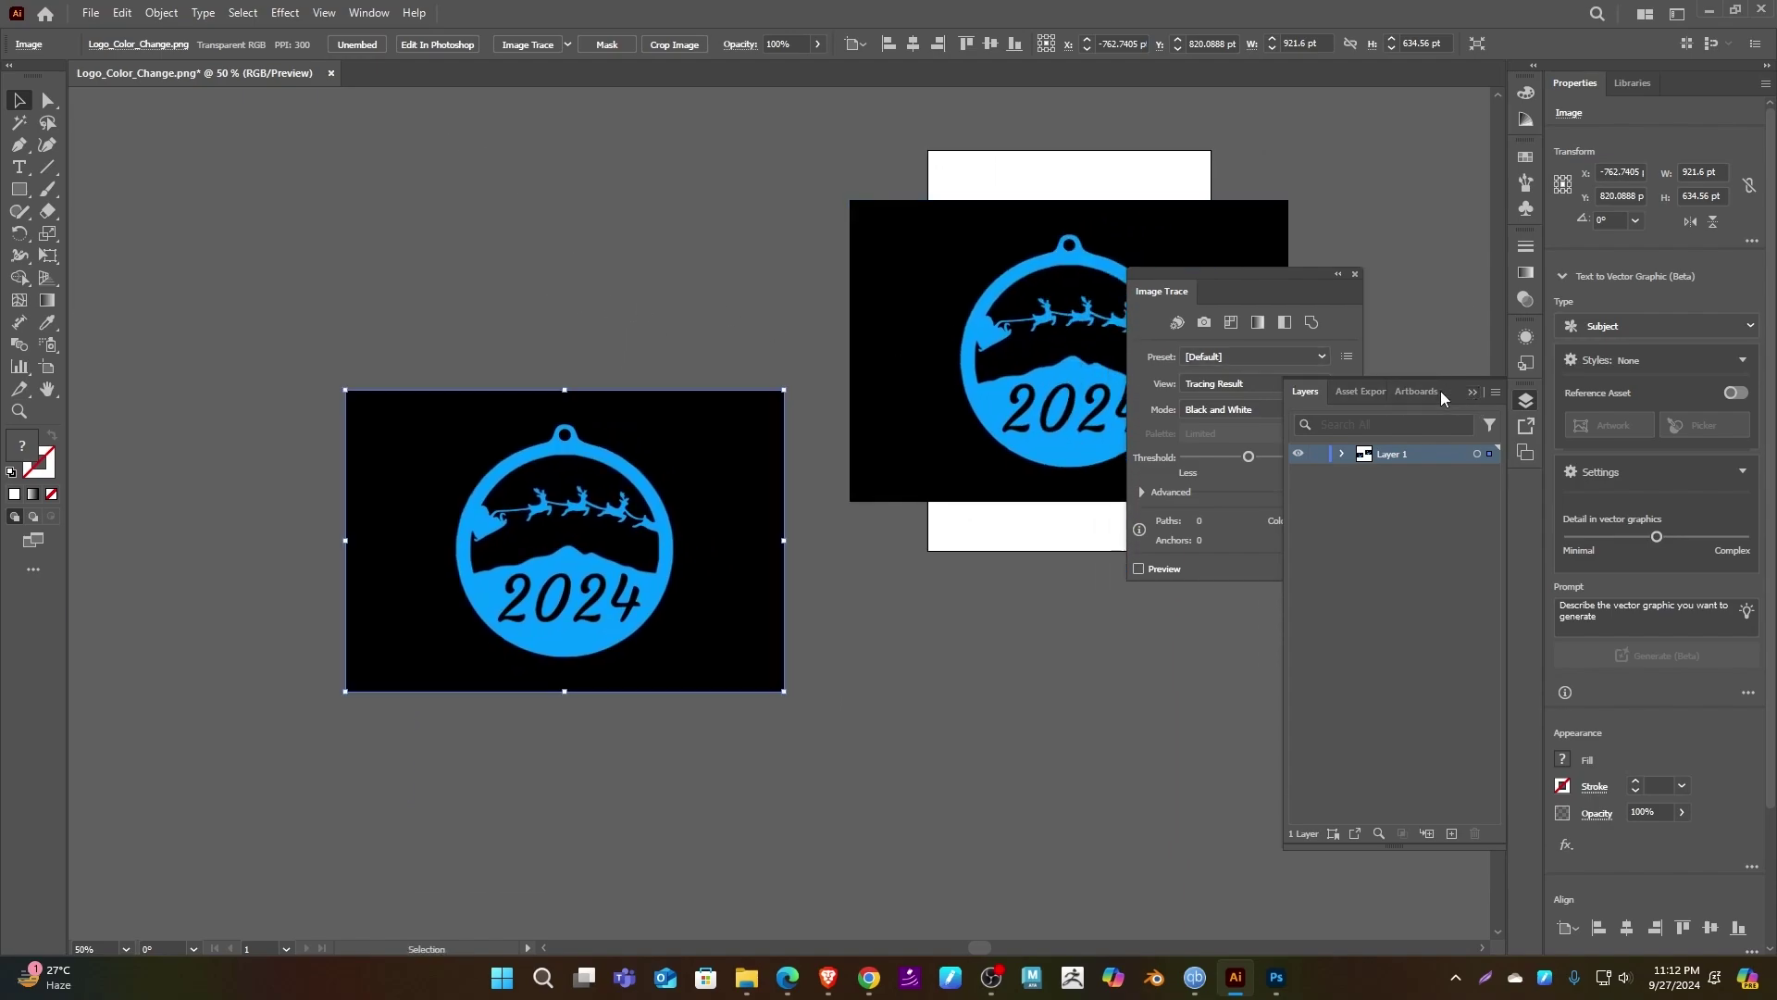
drag(1265, 290, 1157, 207)
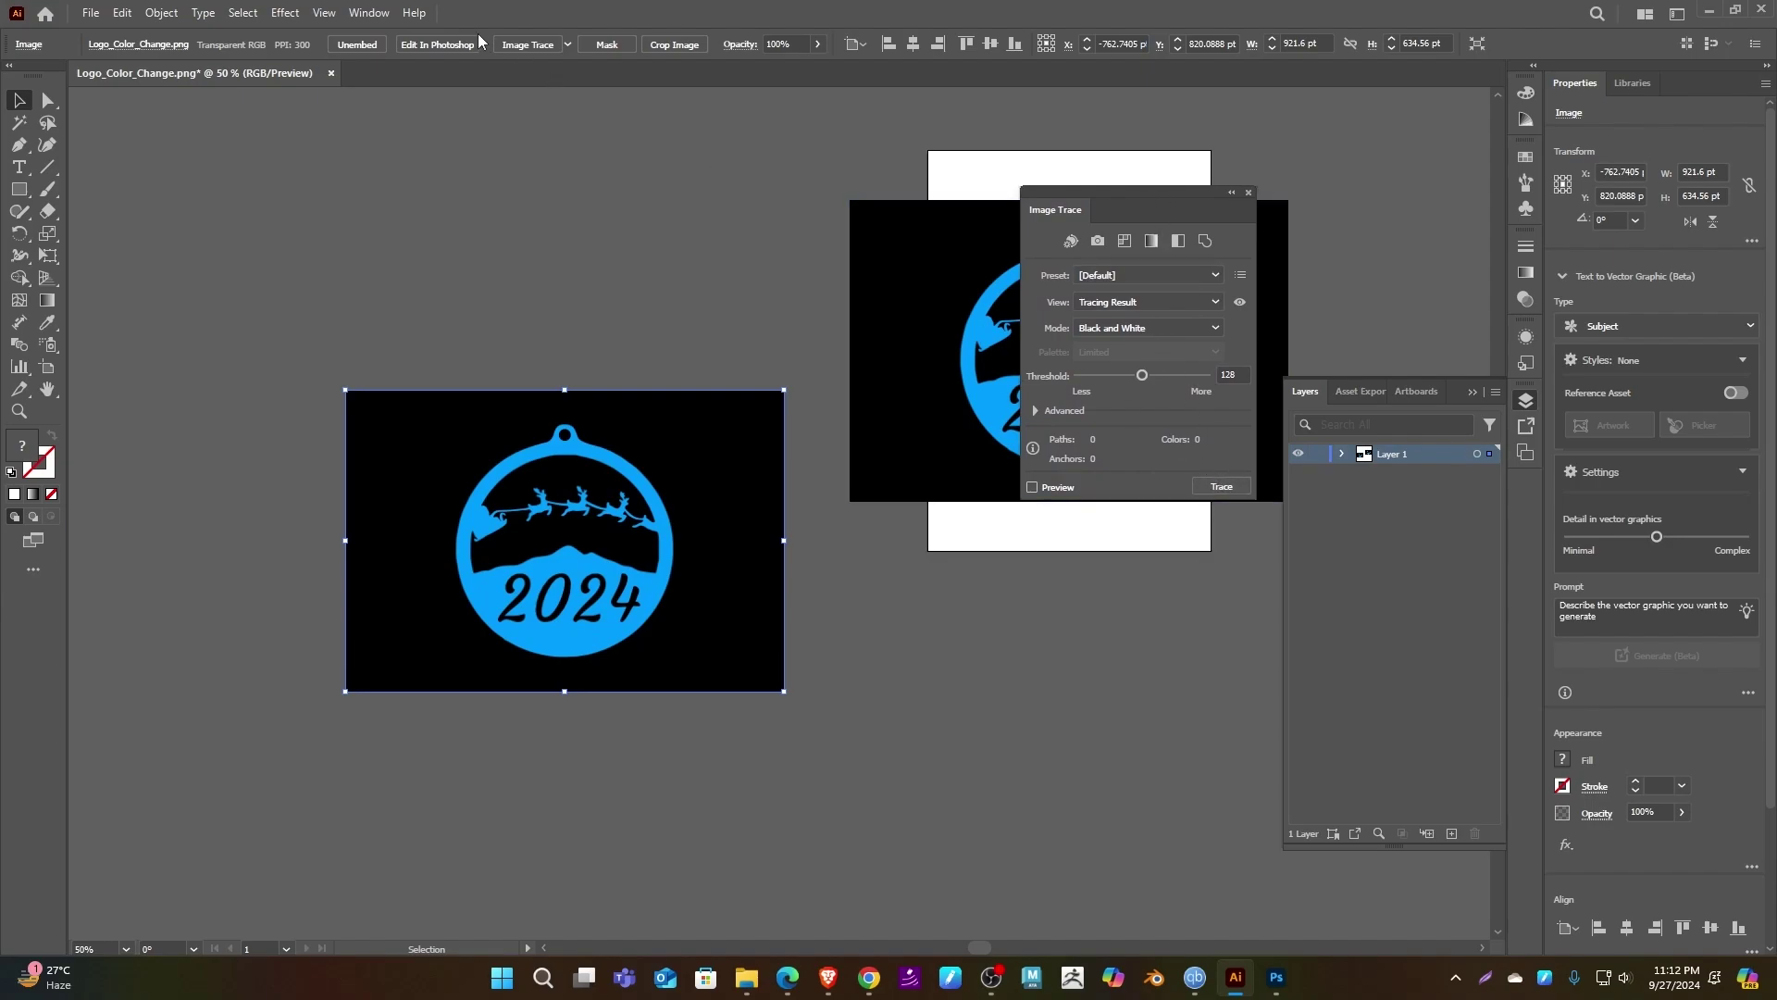
click(534, 45)
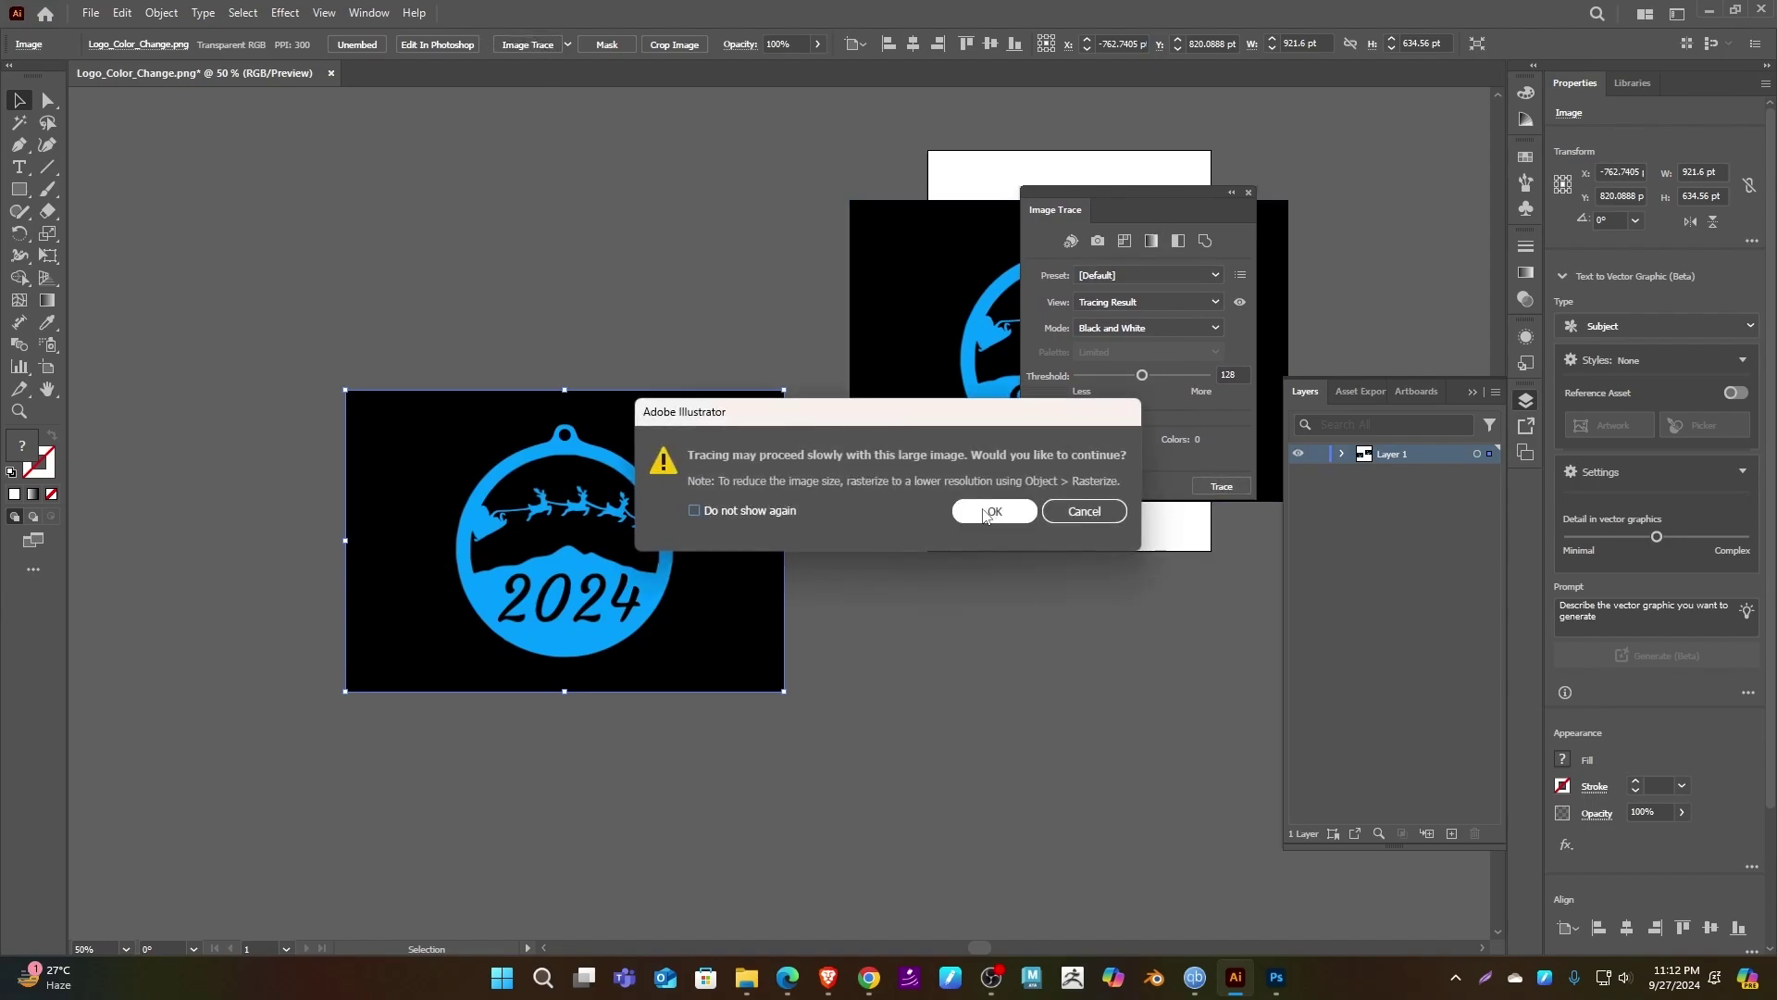
click(990, 512)
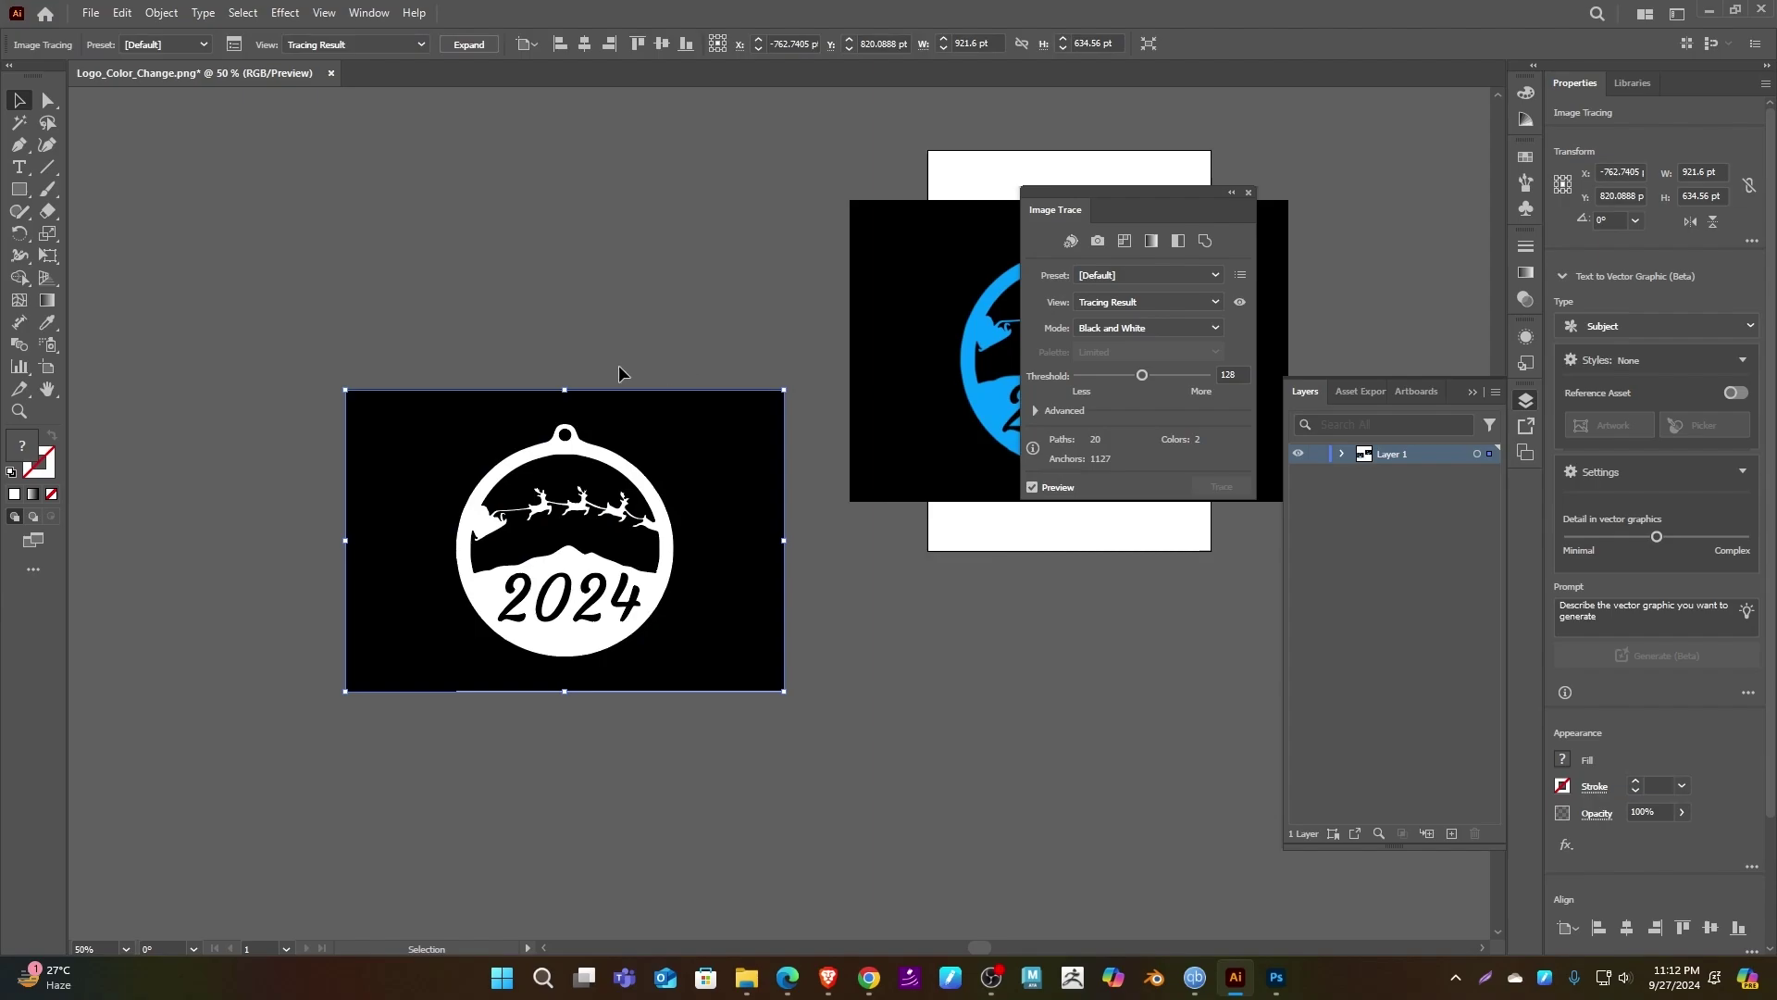
- Check the edges of the traced ornament copy and expand the tracing into editable paths
scroll(619, 373, up, 8)
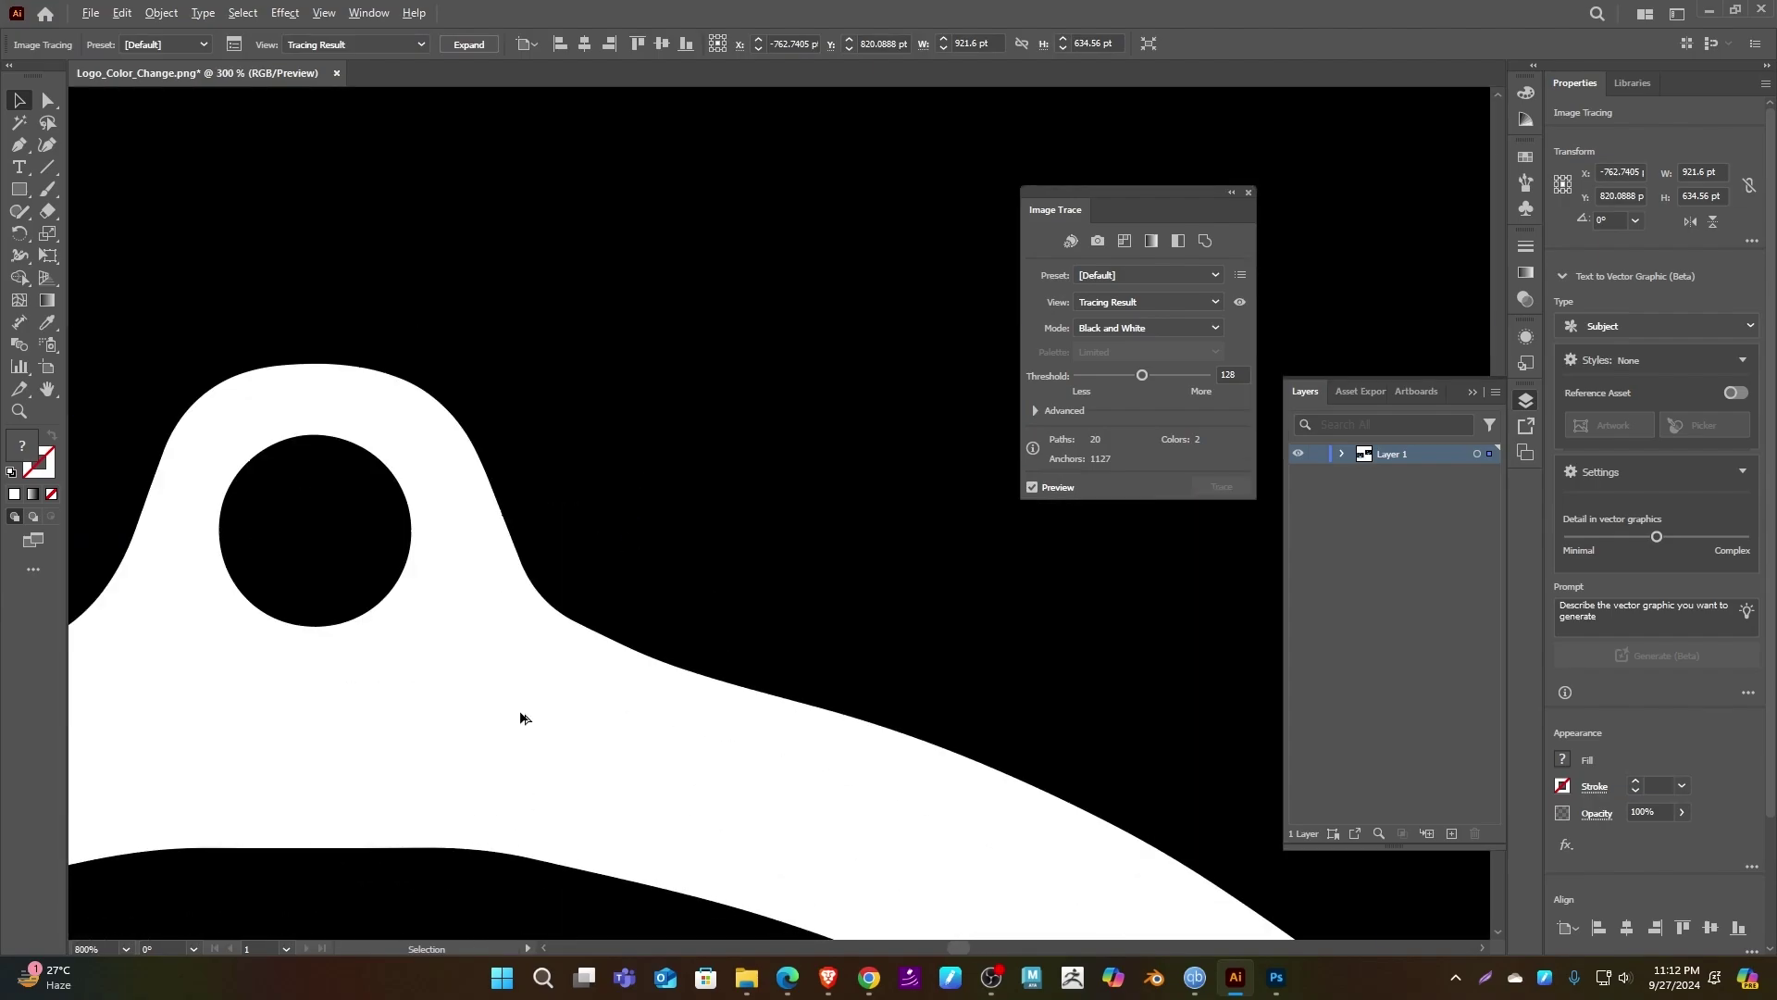
scroll(521, 718, down, 10)
scroll(713, 204, up, 2)
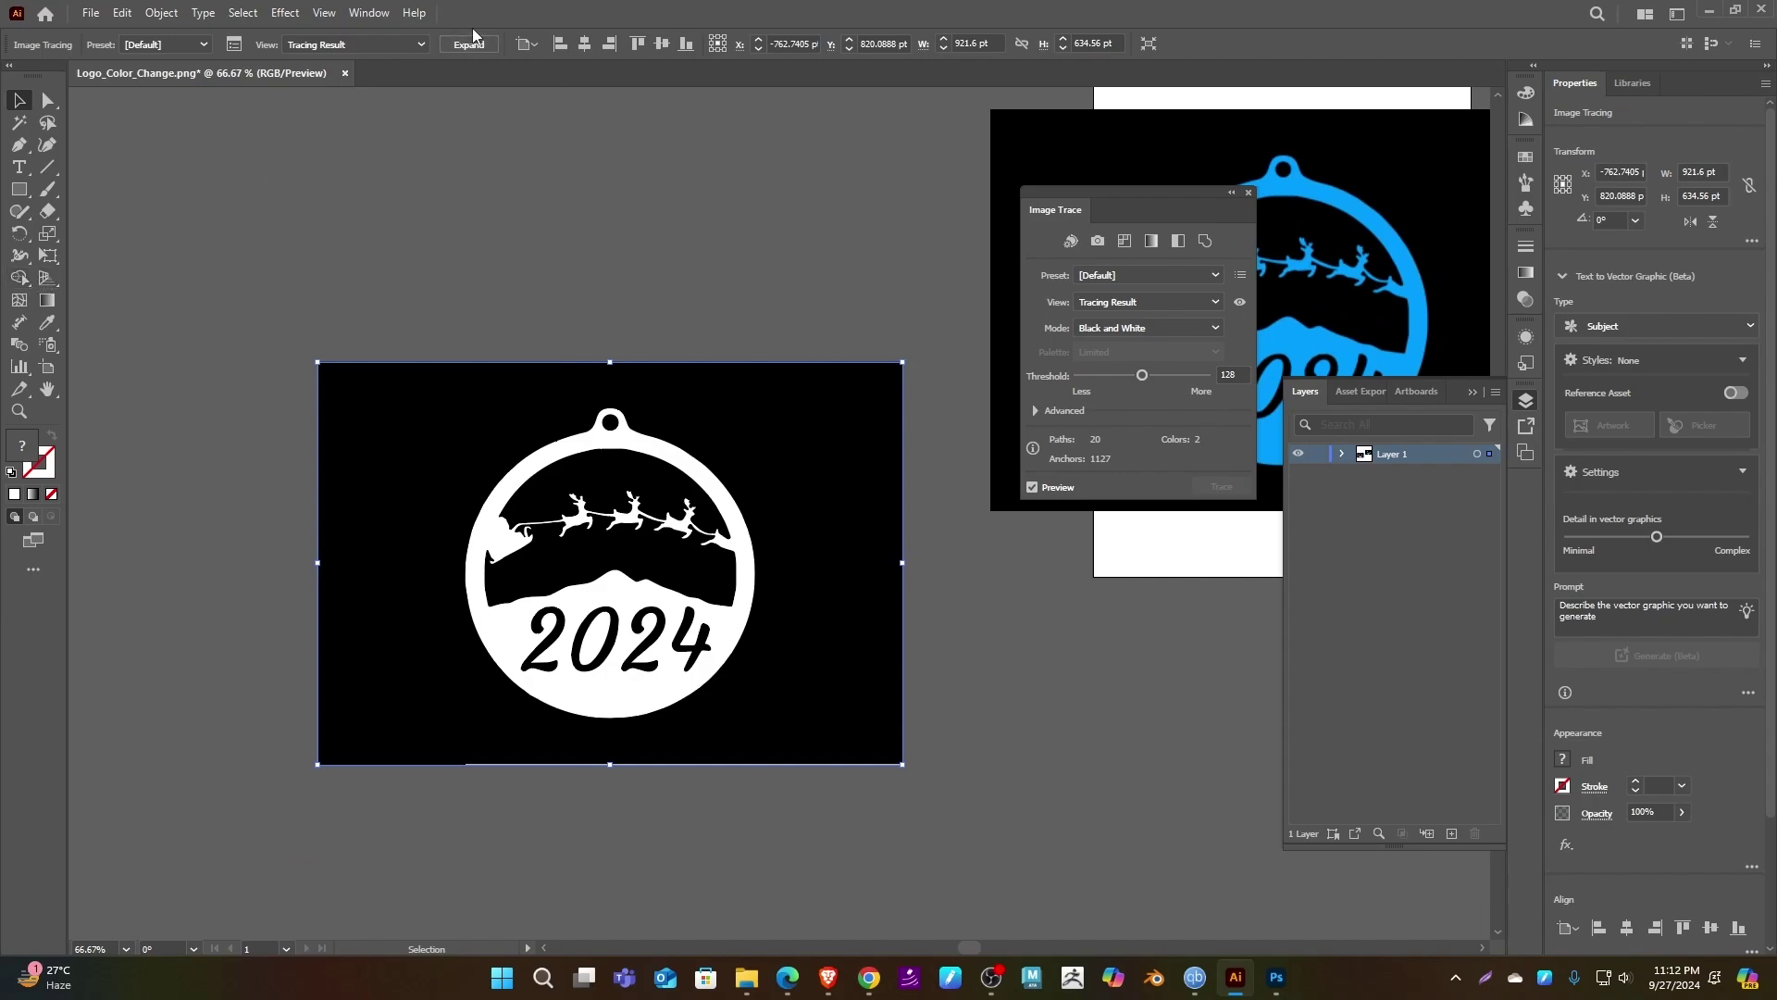
click(468, 45)
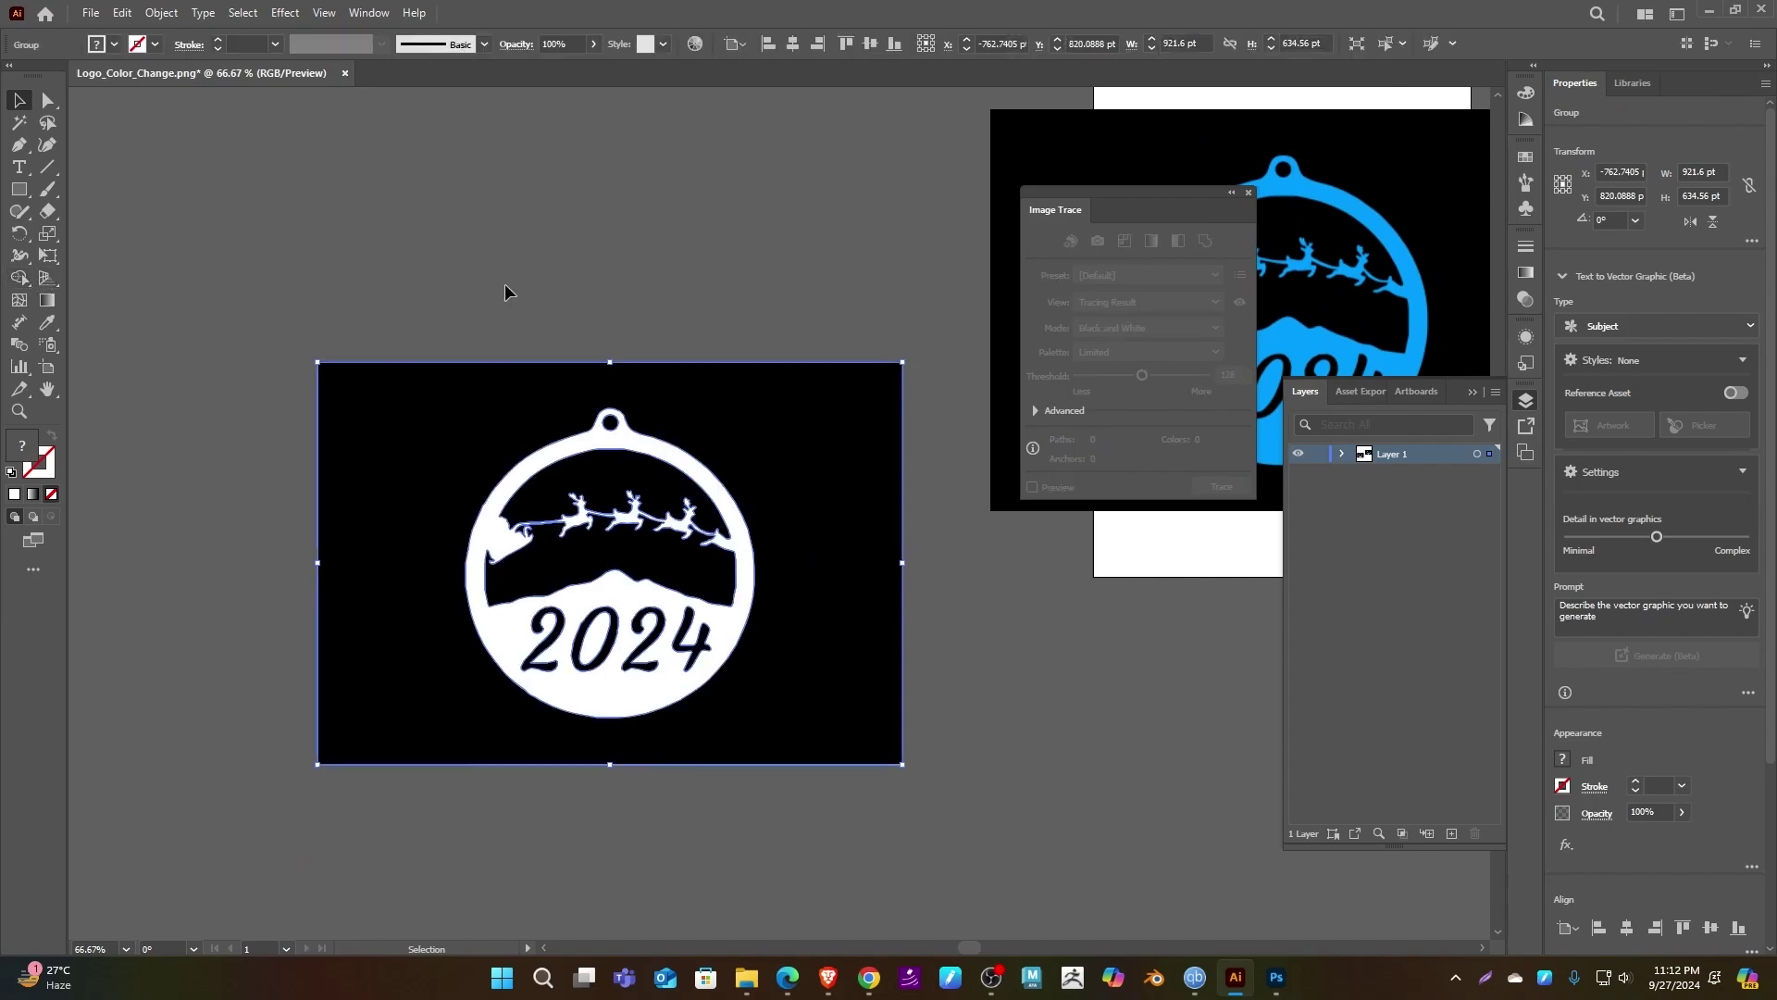
- Remove the black background around the ornament with Shape Builder, along with its leftover edge lines
click(18, 278)
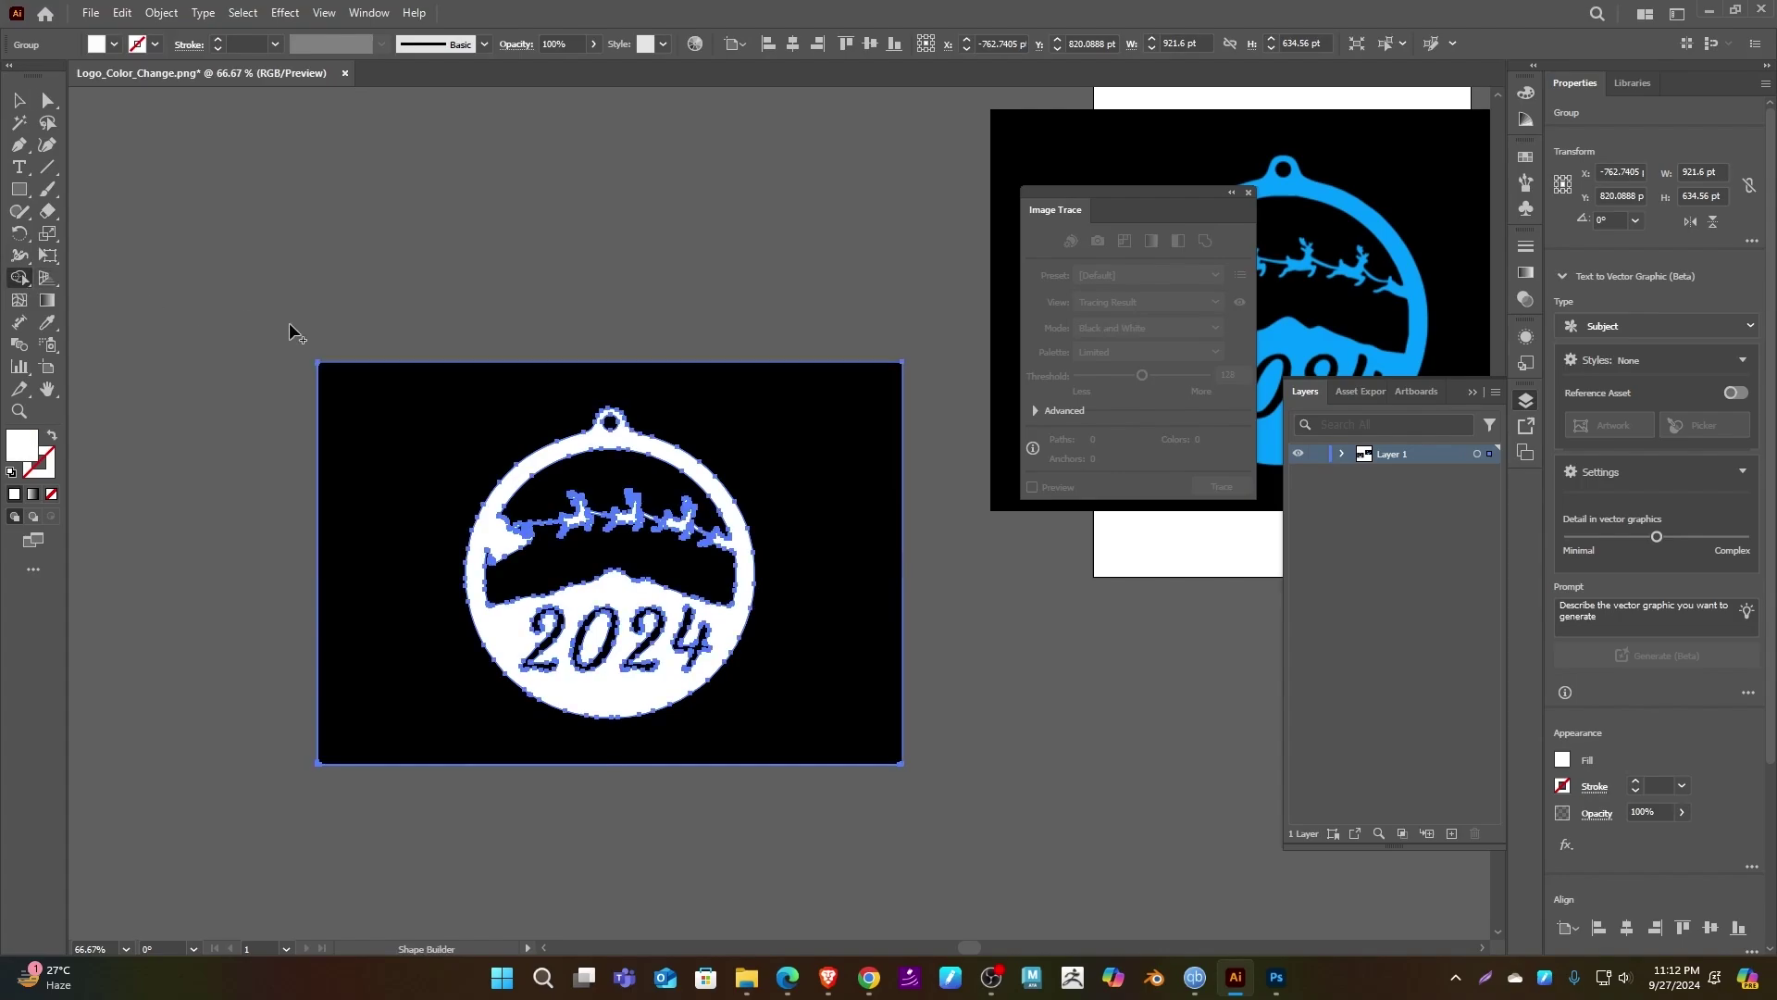
alt+click(816, 407)
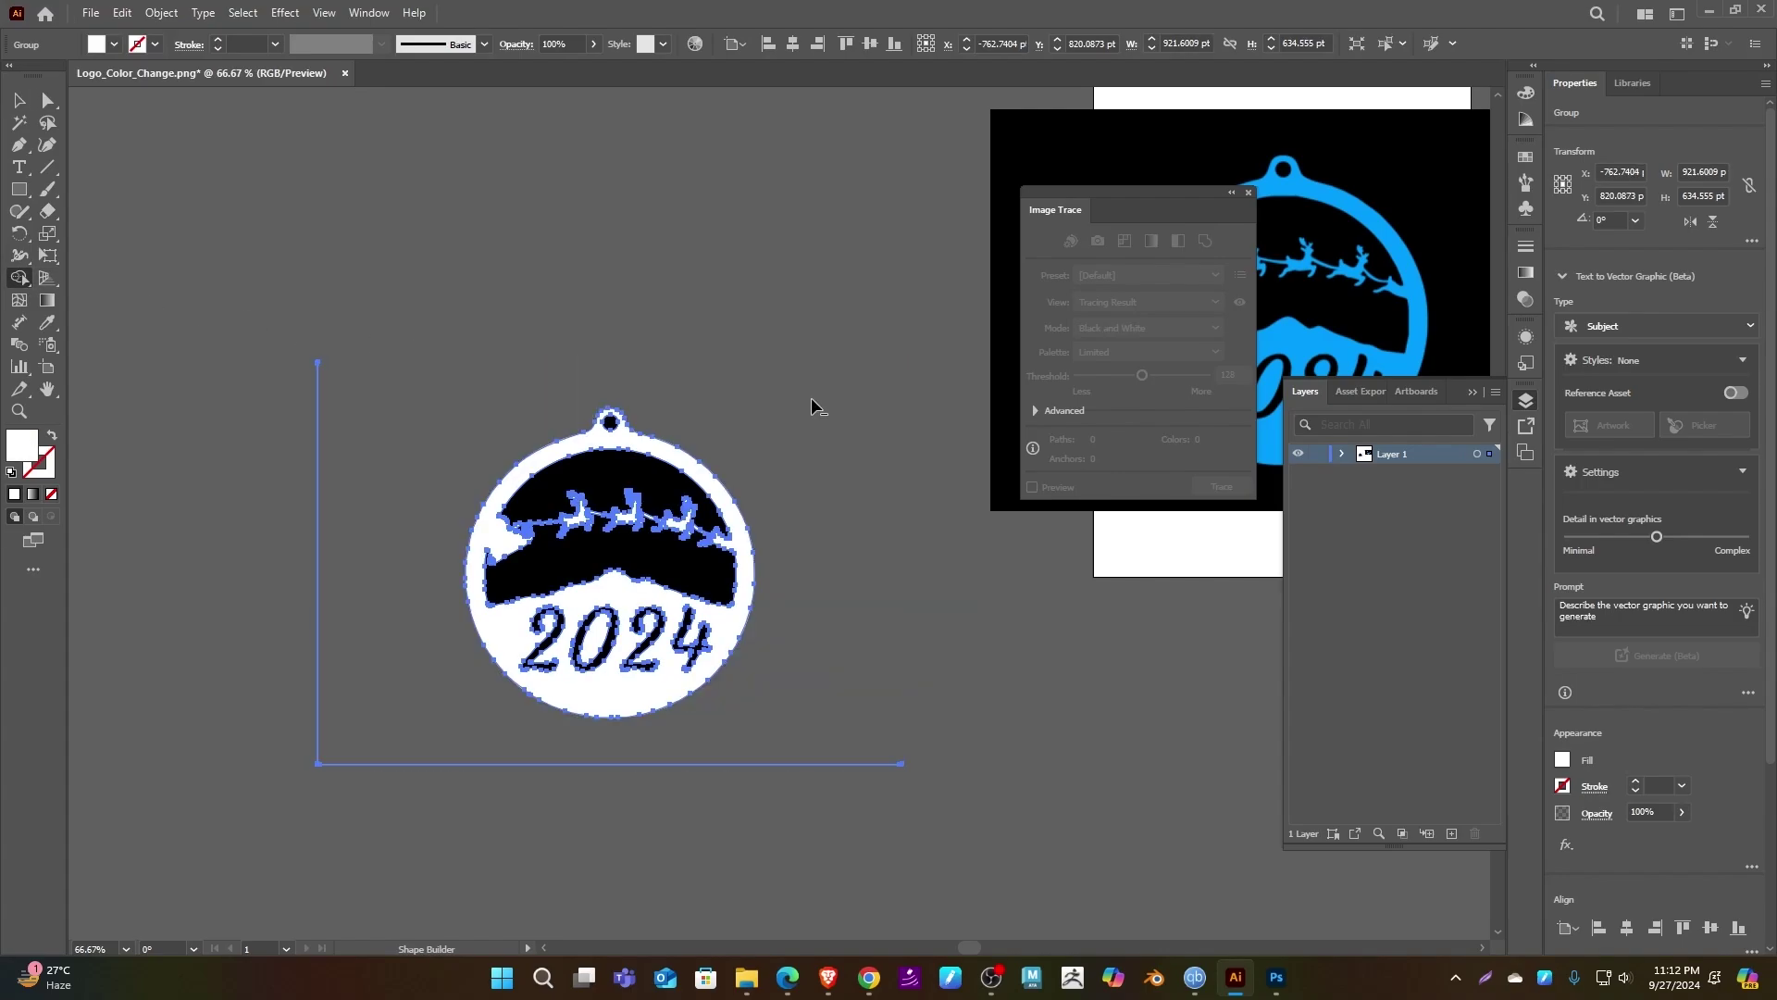
drag(373, 828, 379, 815)
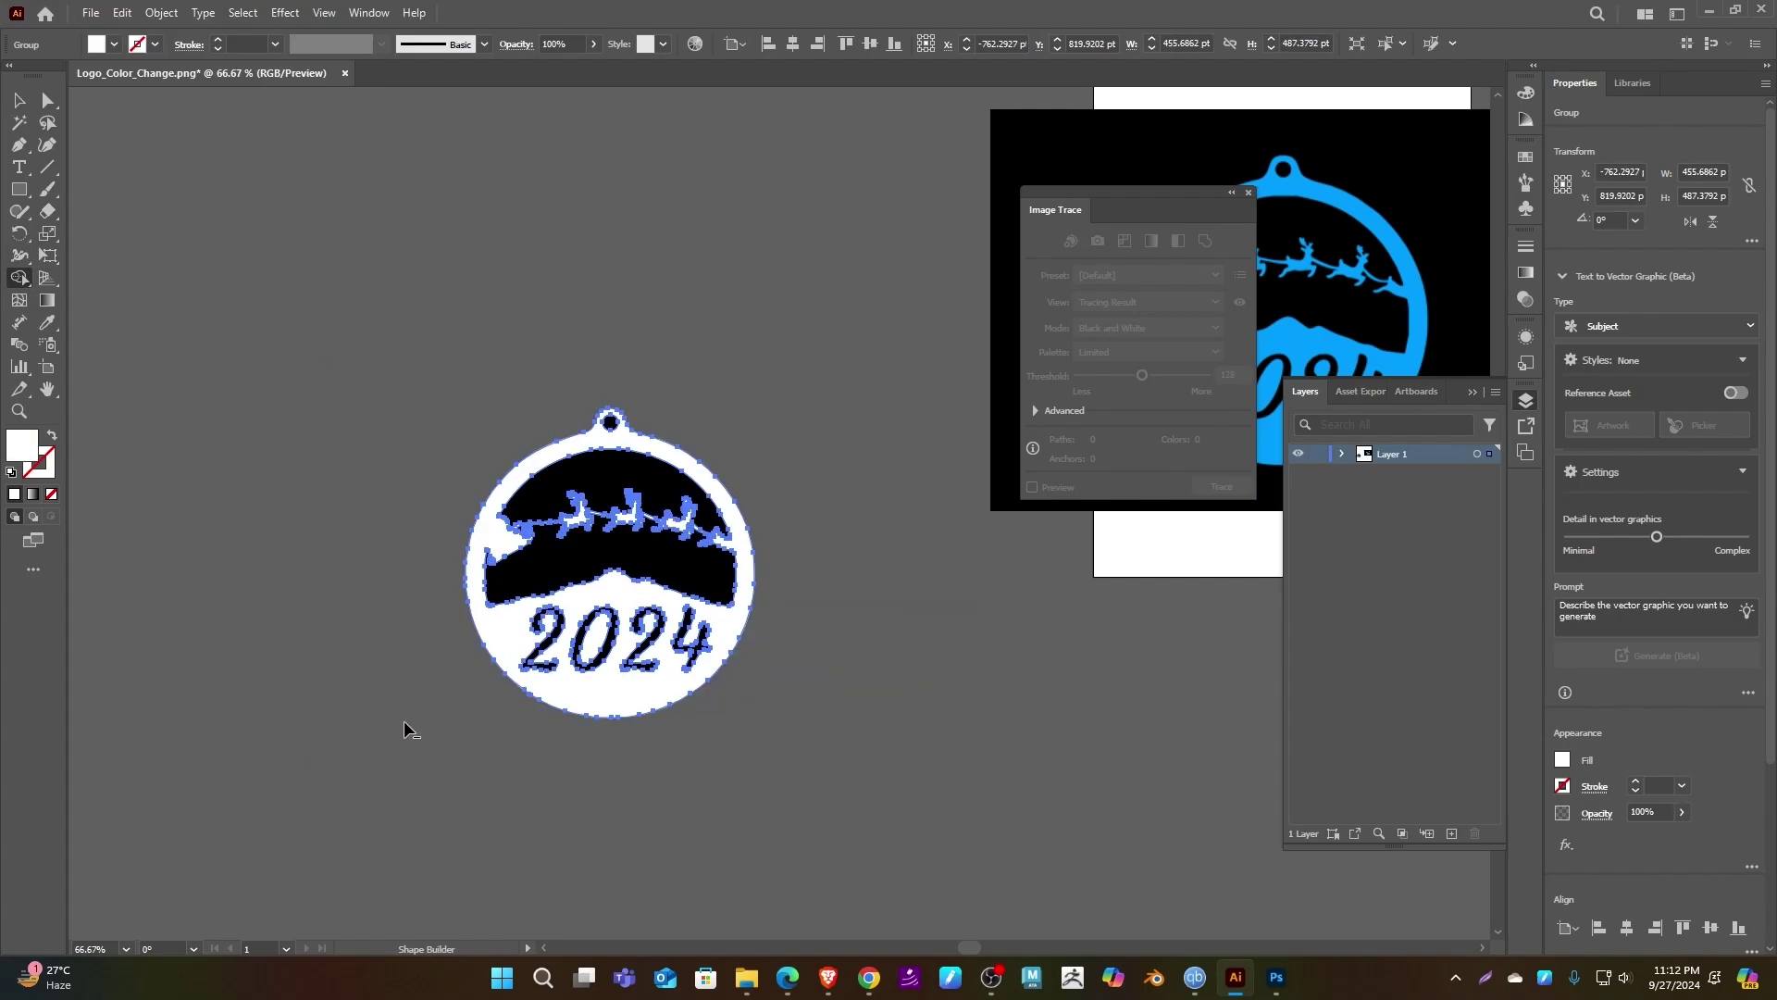
- Remove the black areas inside the ornament's ring and its hanging hole with Shape Builder
scroll(462, 583, up, 3)
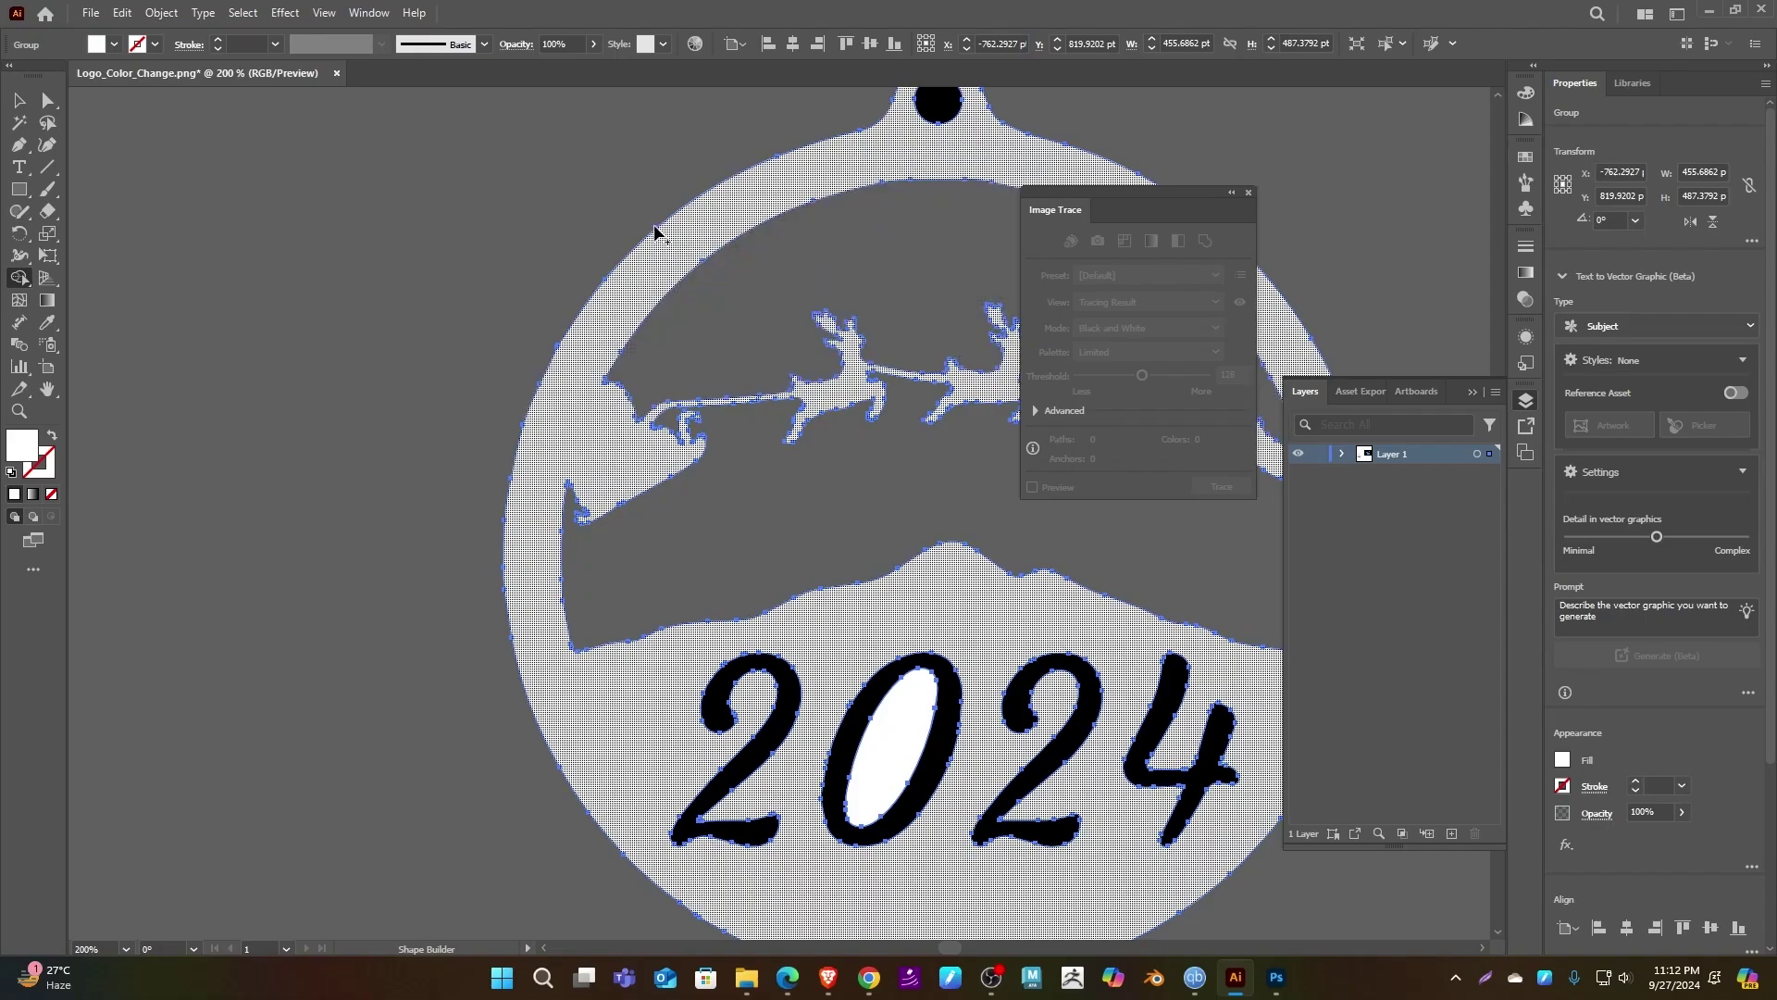
scroll(654, 240, up, 4)
scroll(654, 277, right, 4)
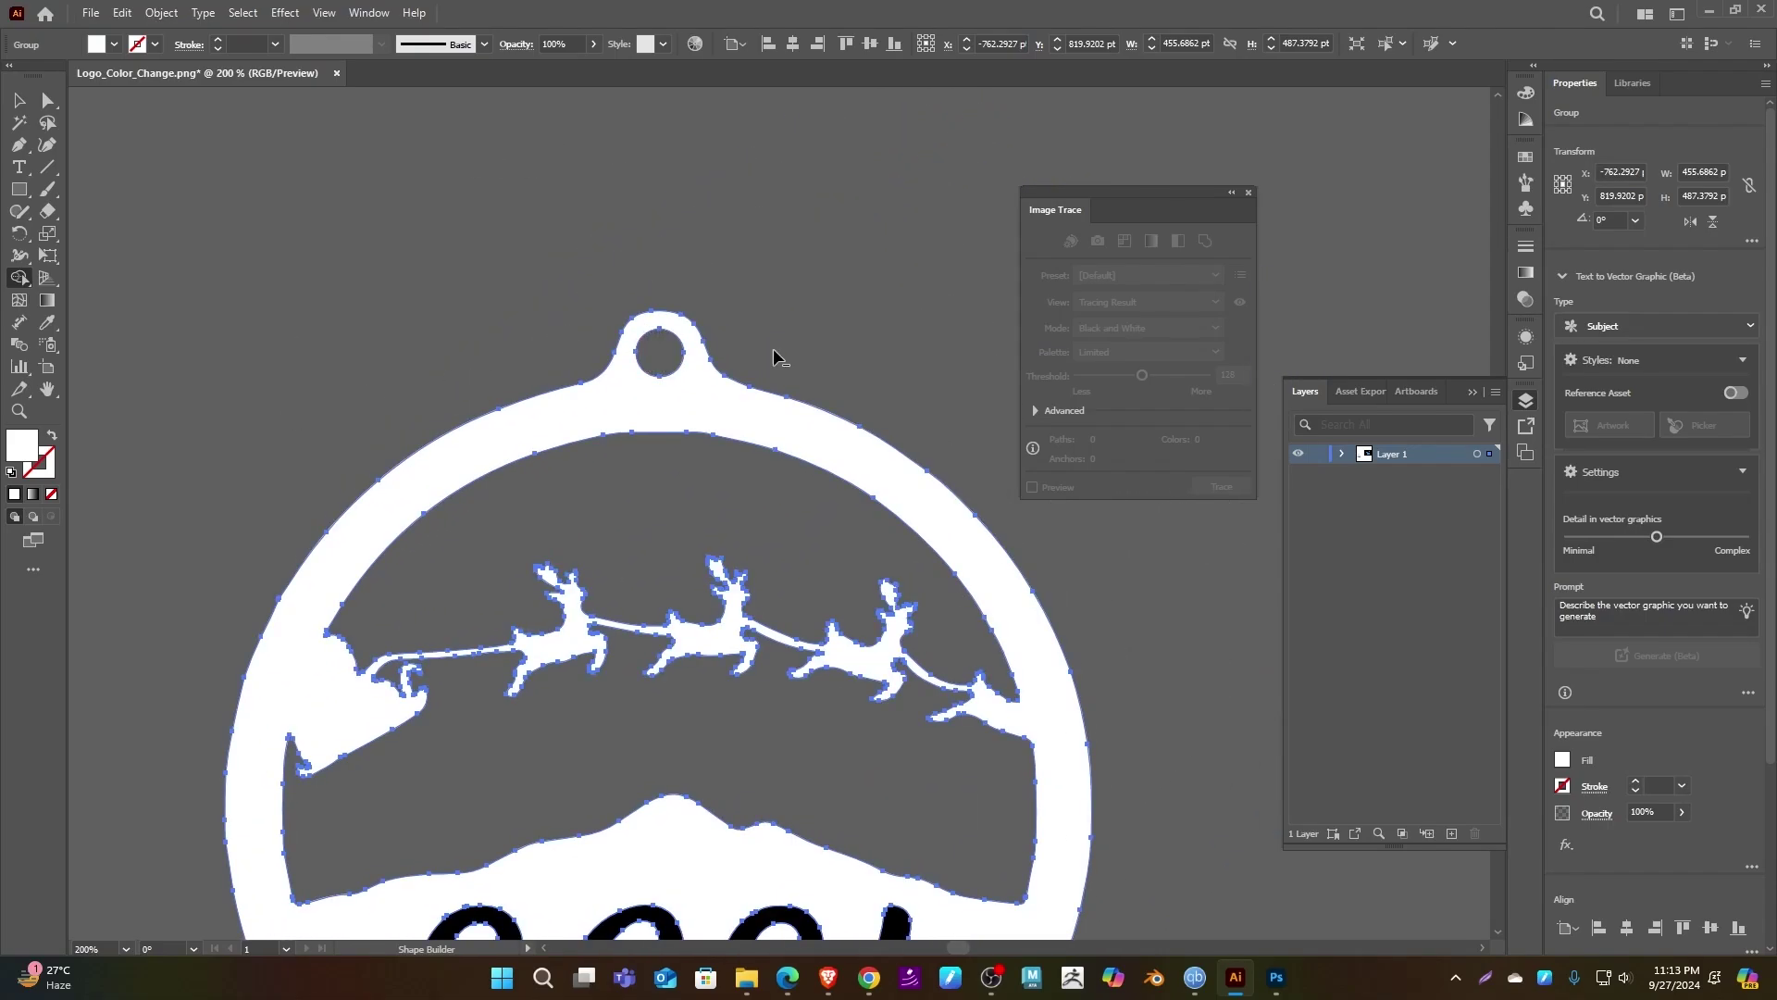
scroll(879, 407, down, 4)
scroll(746, 588, right, 2)
- Cut out the black 2024 digits from the ornament with Shape Builder, then deselect the artwork
alt+click(740, 634)
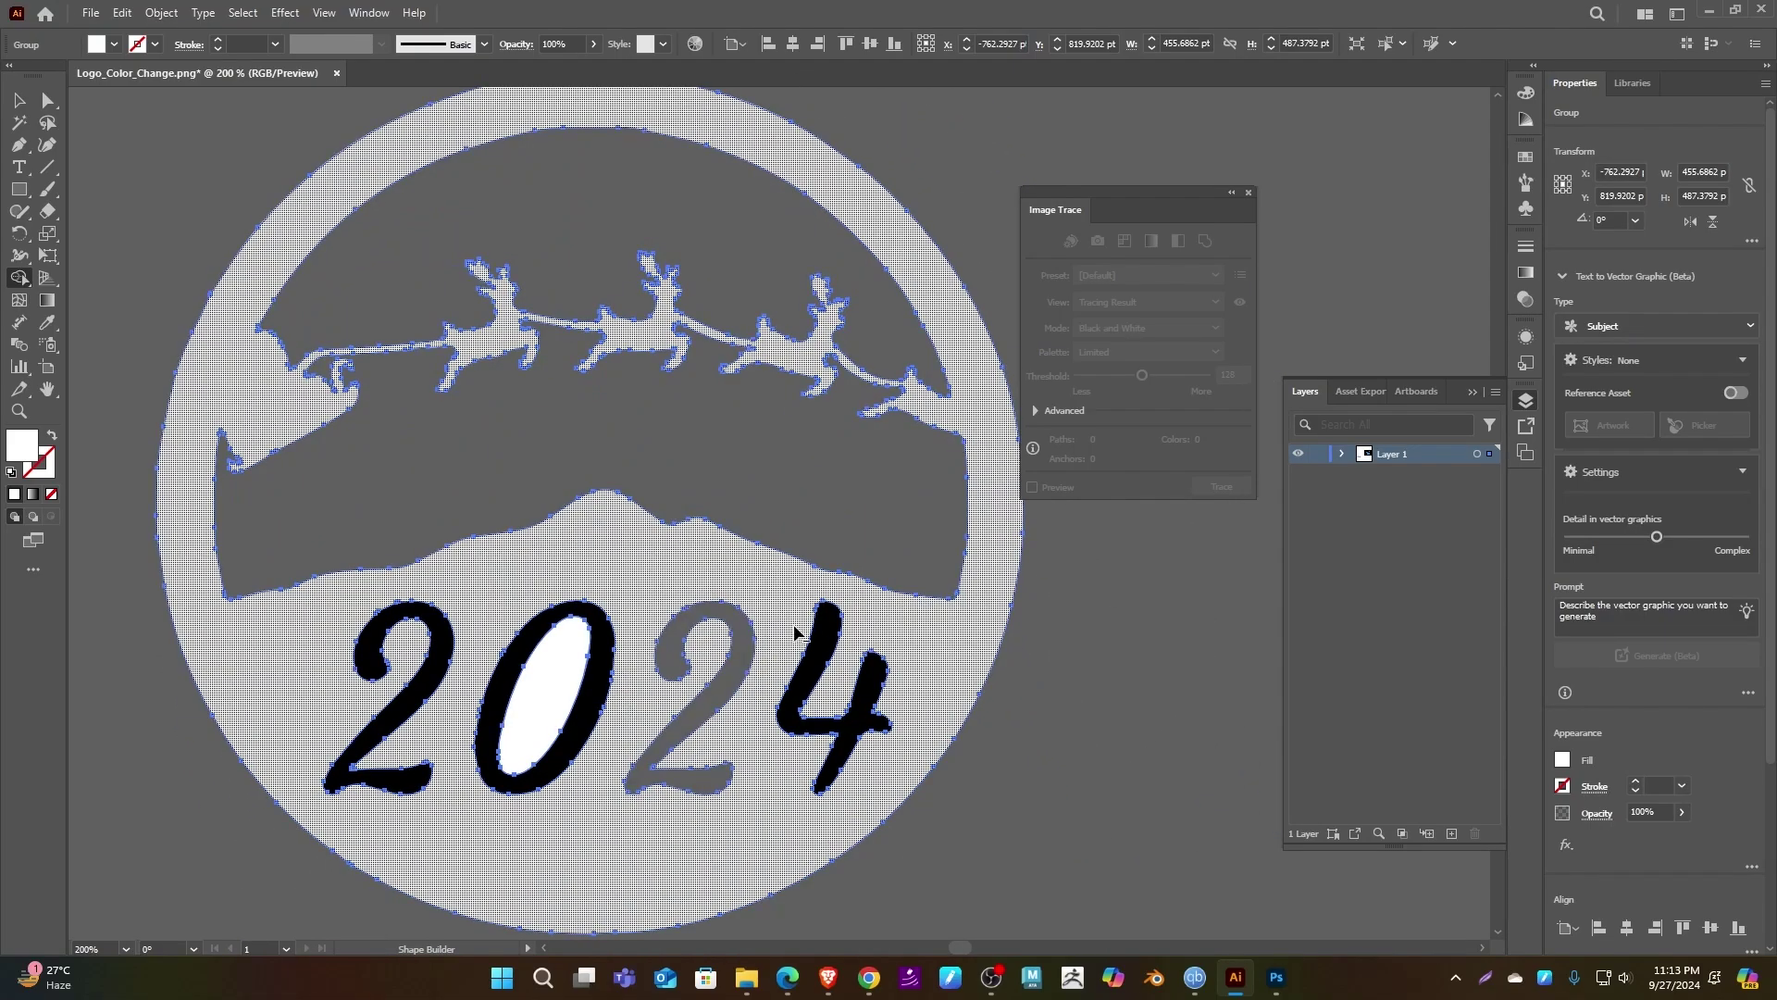
alt+click(819, 645)
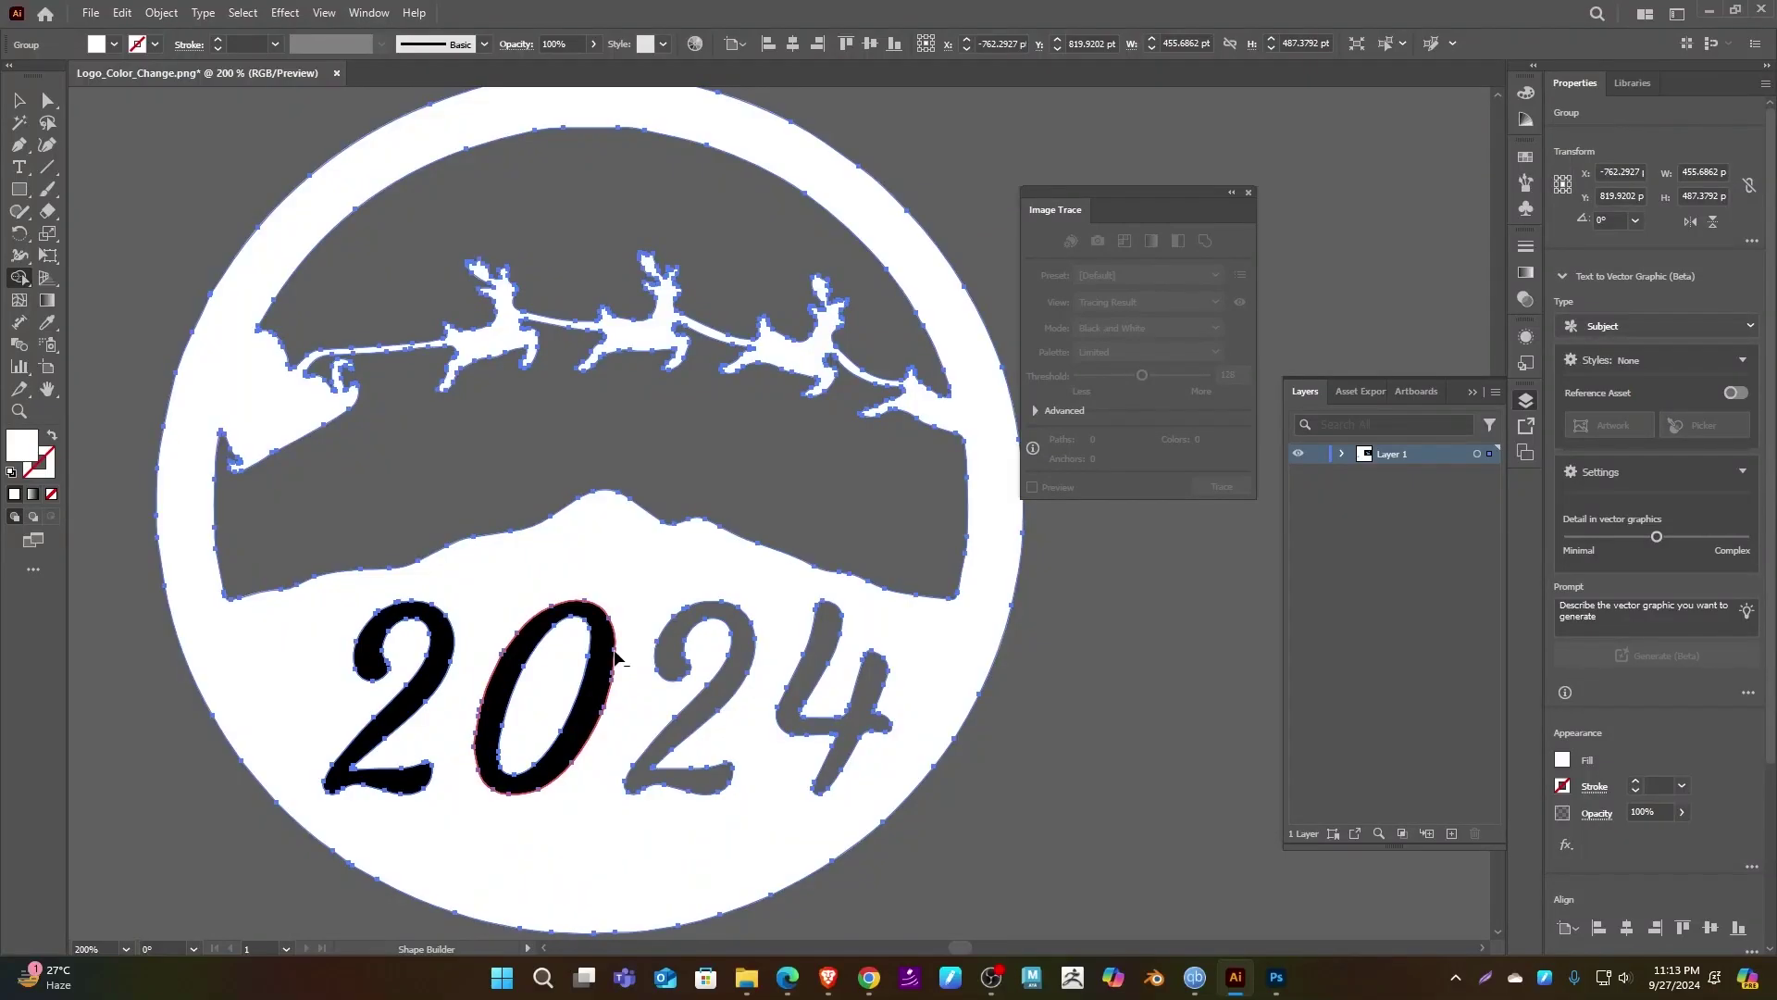
alt+click(497, 663)
alt+click(446, 673)
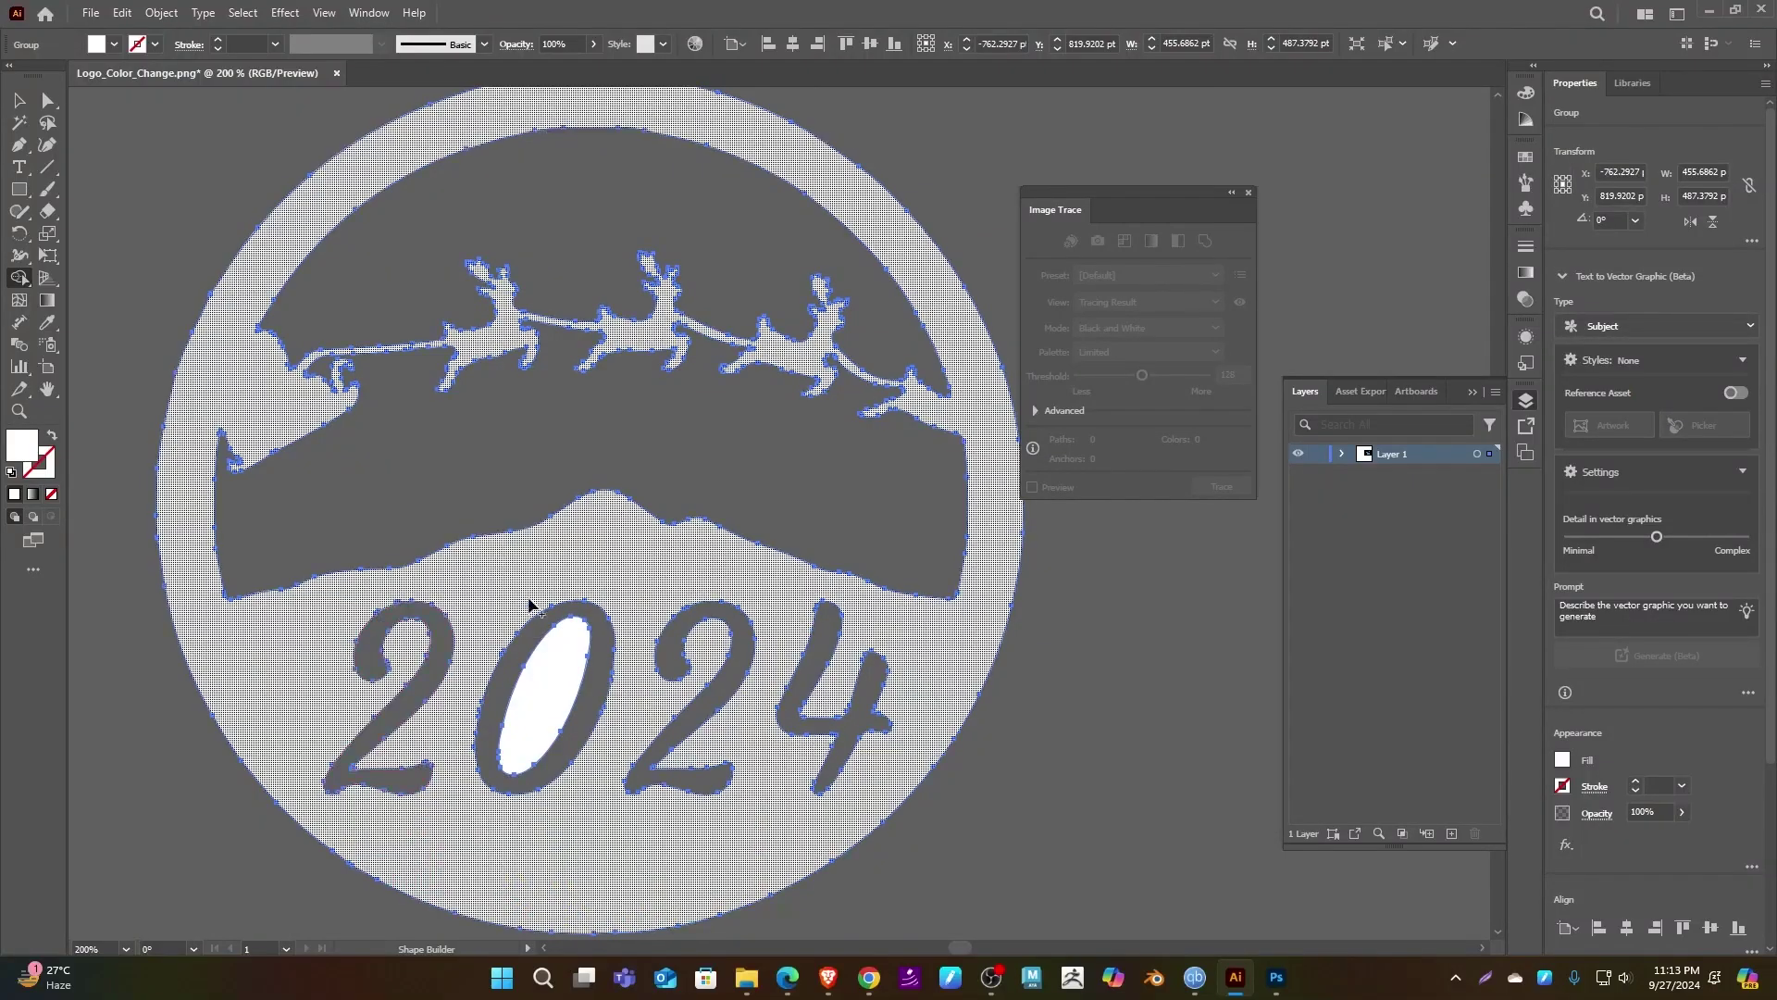
key(v)
scroll(790, 405, down, 3)
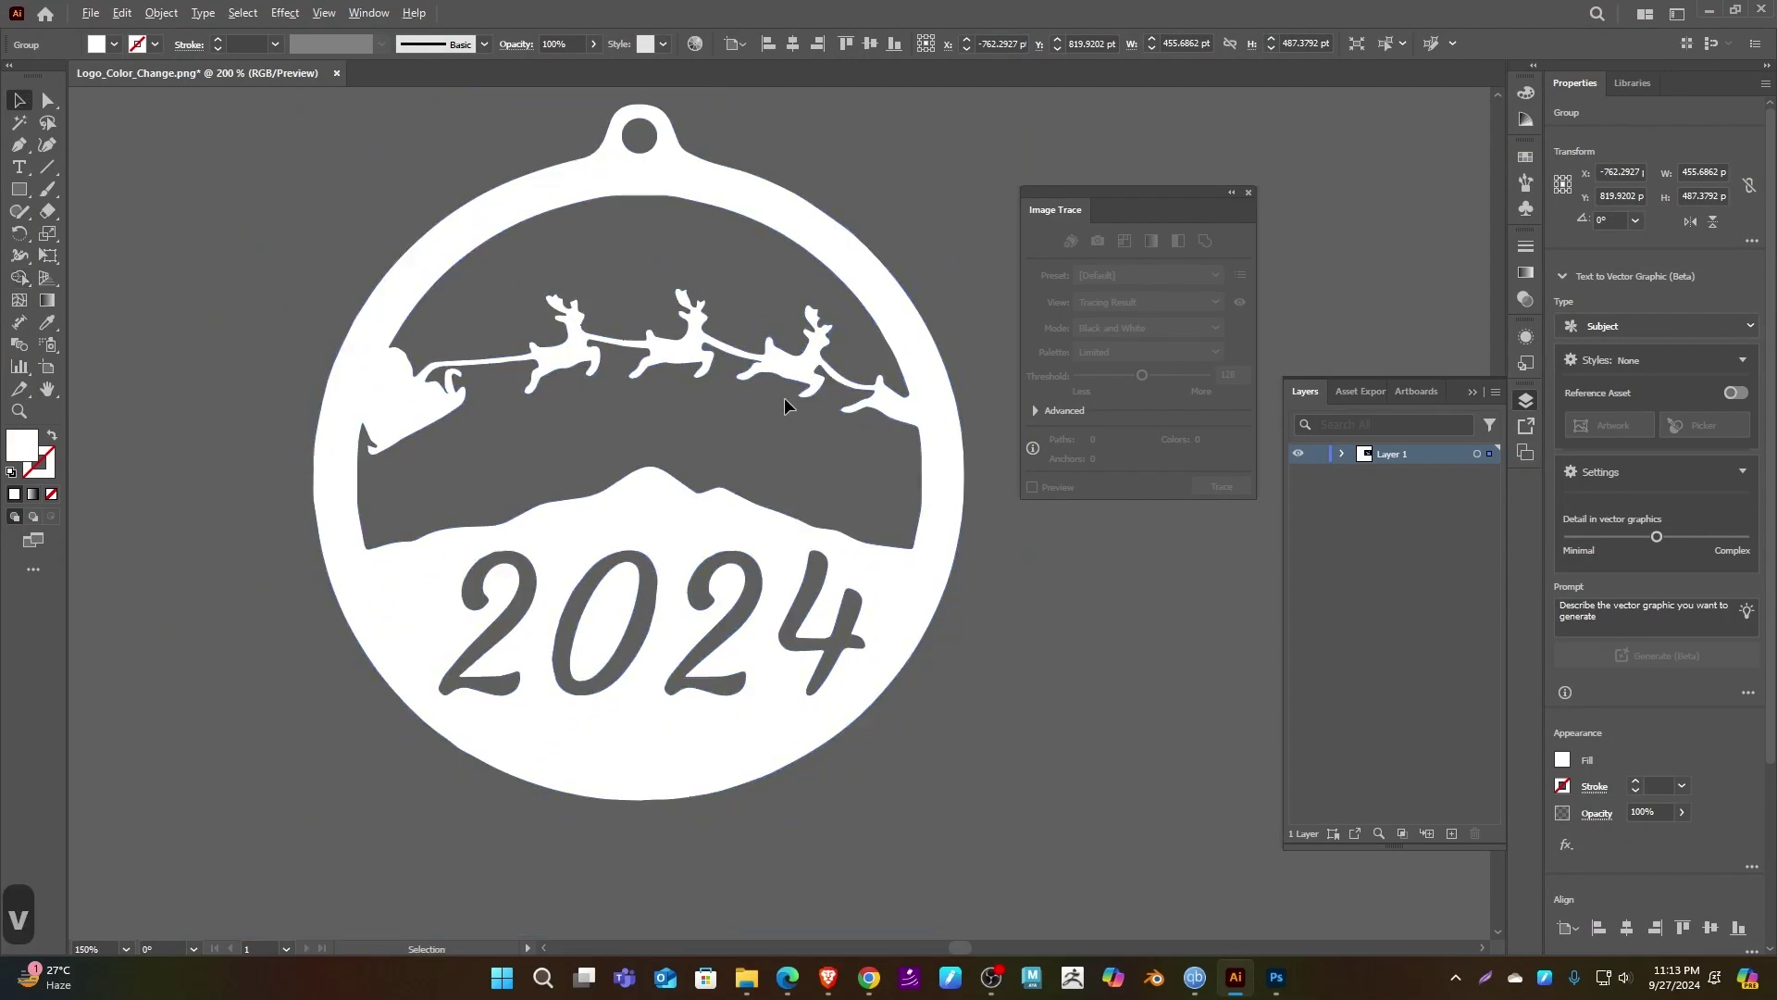
click(943, 361)
- Select the white ornament and export only that selection to the Desktop as an SVG asset
scroll(813, 408, right, 2)
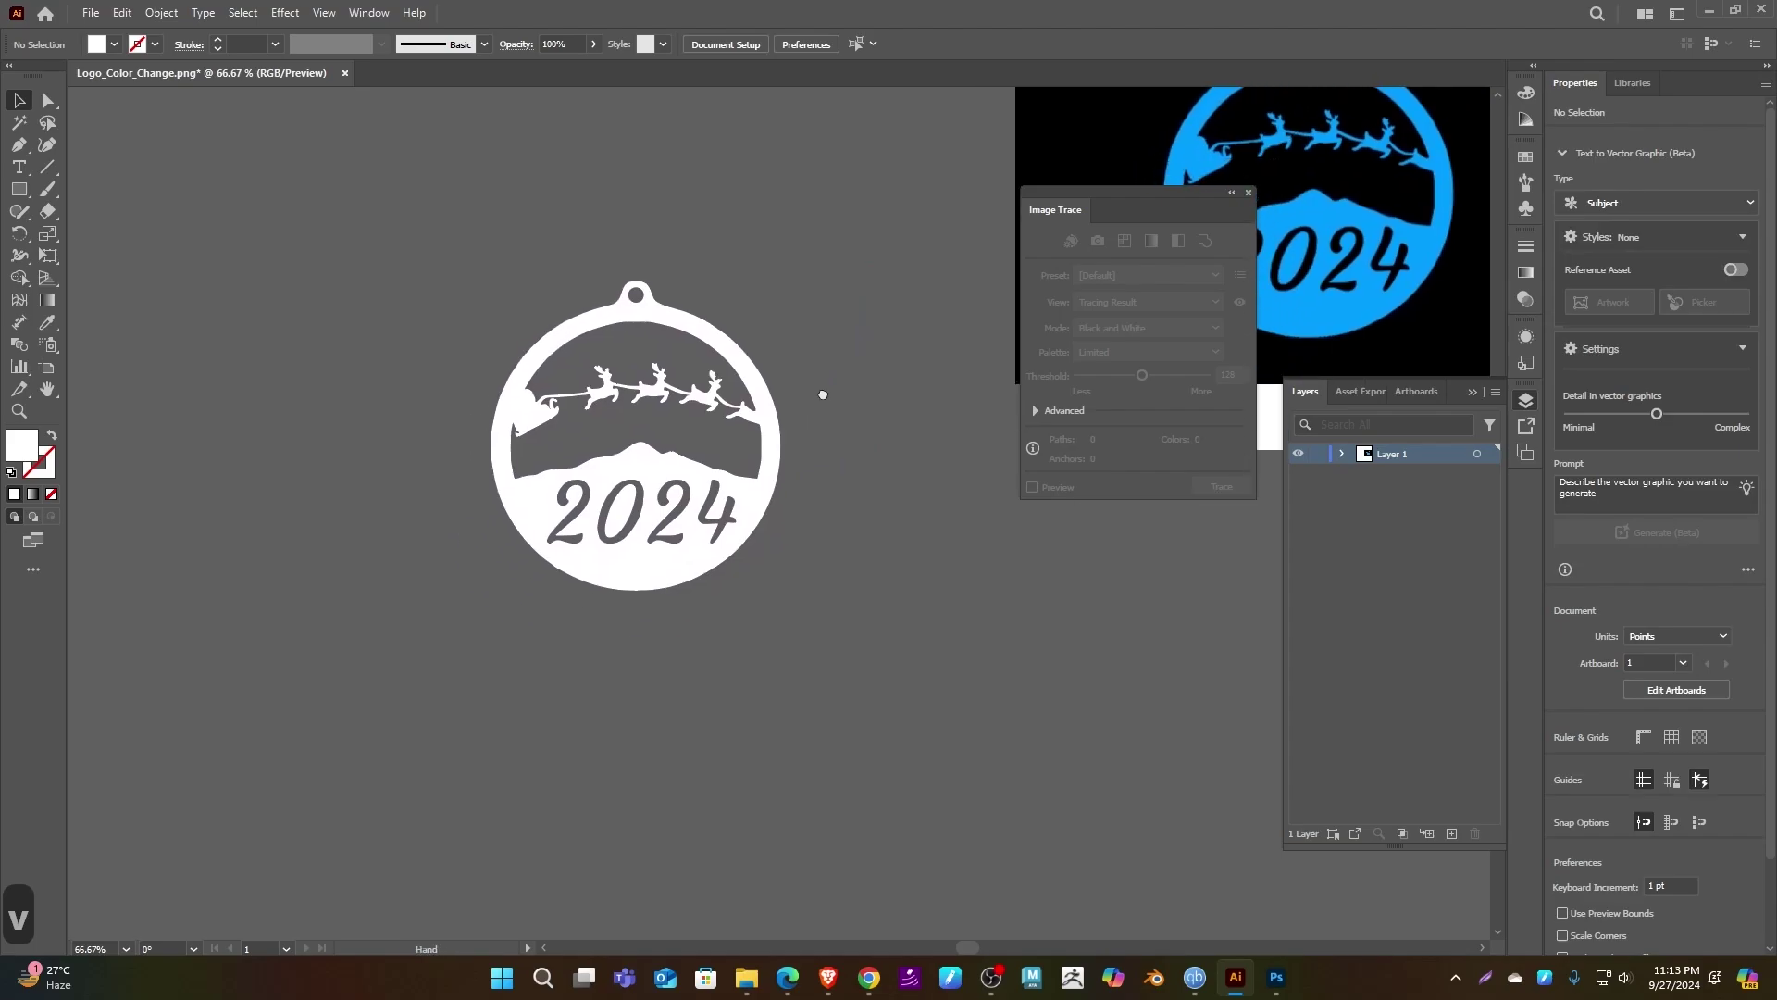
key(ctrl+a)
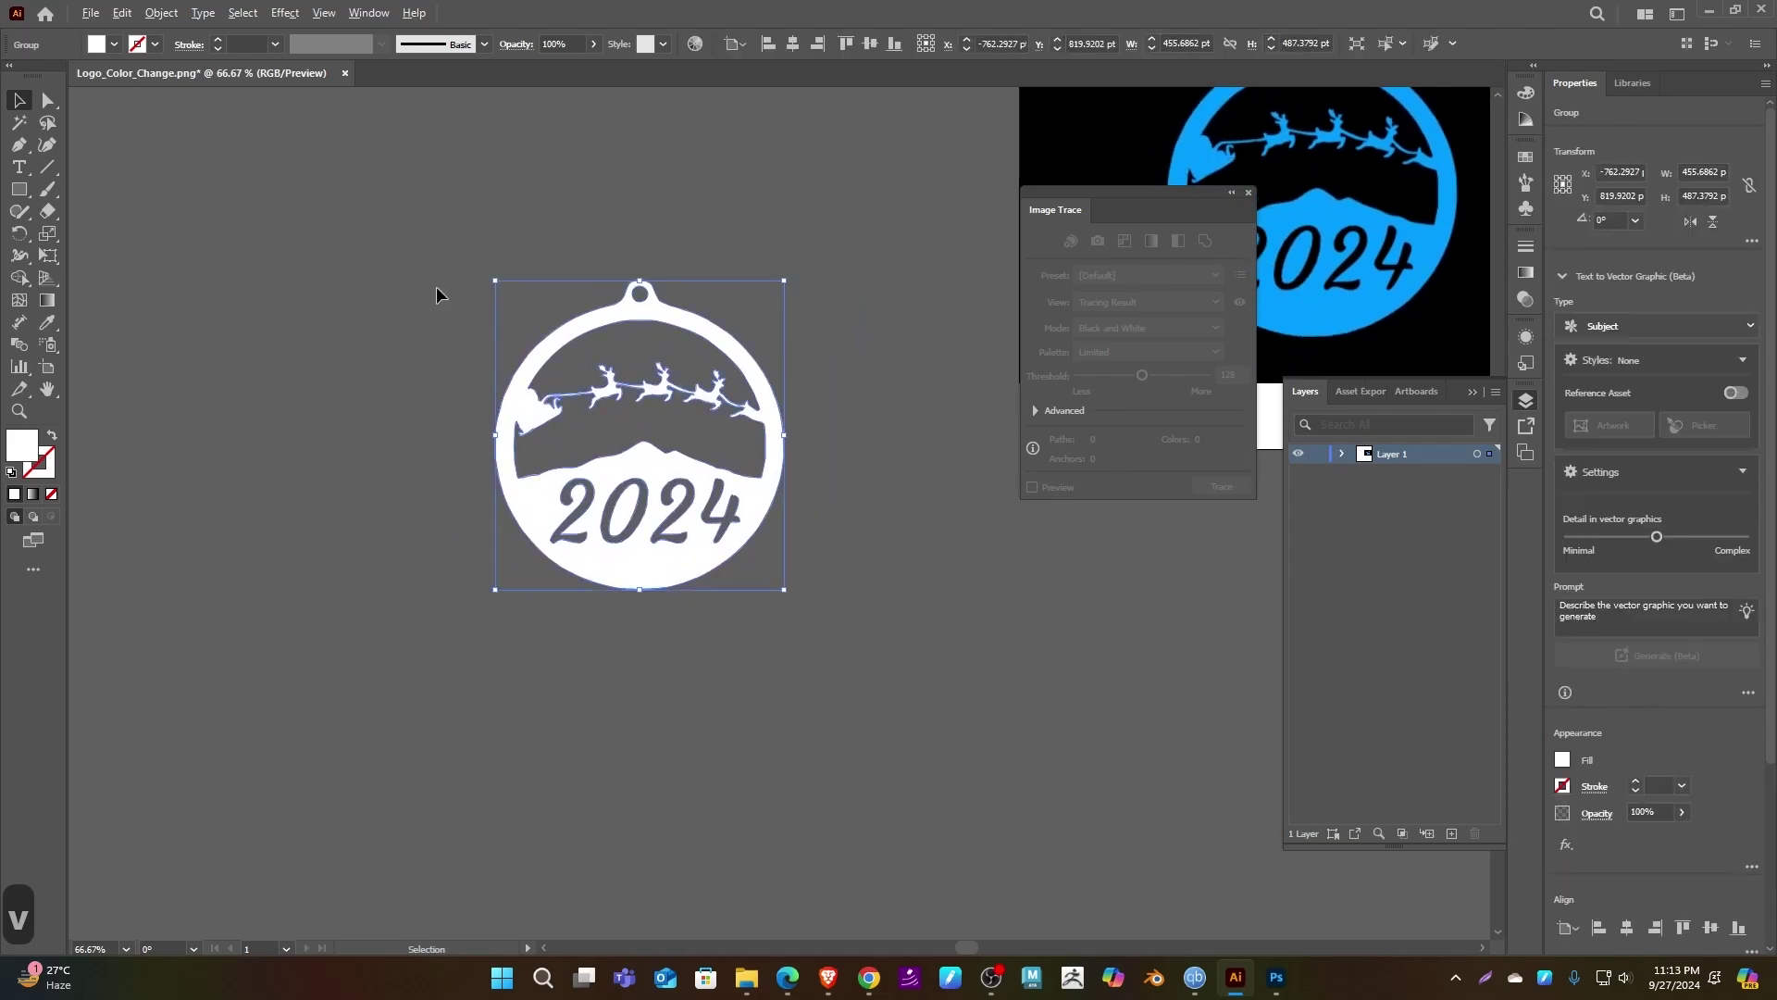
scroll(436, 293, up, 2)
drag(425, 325, 335, 269)
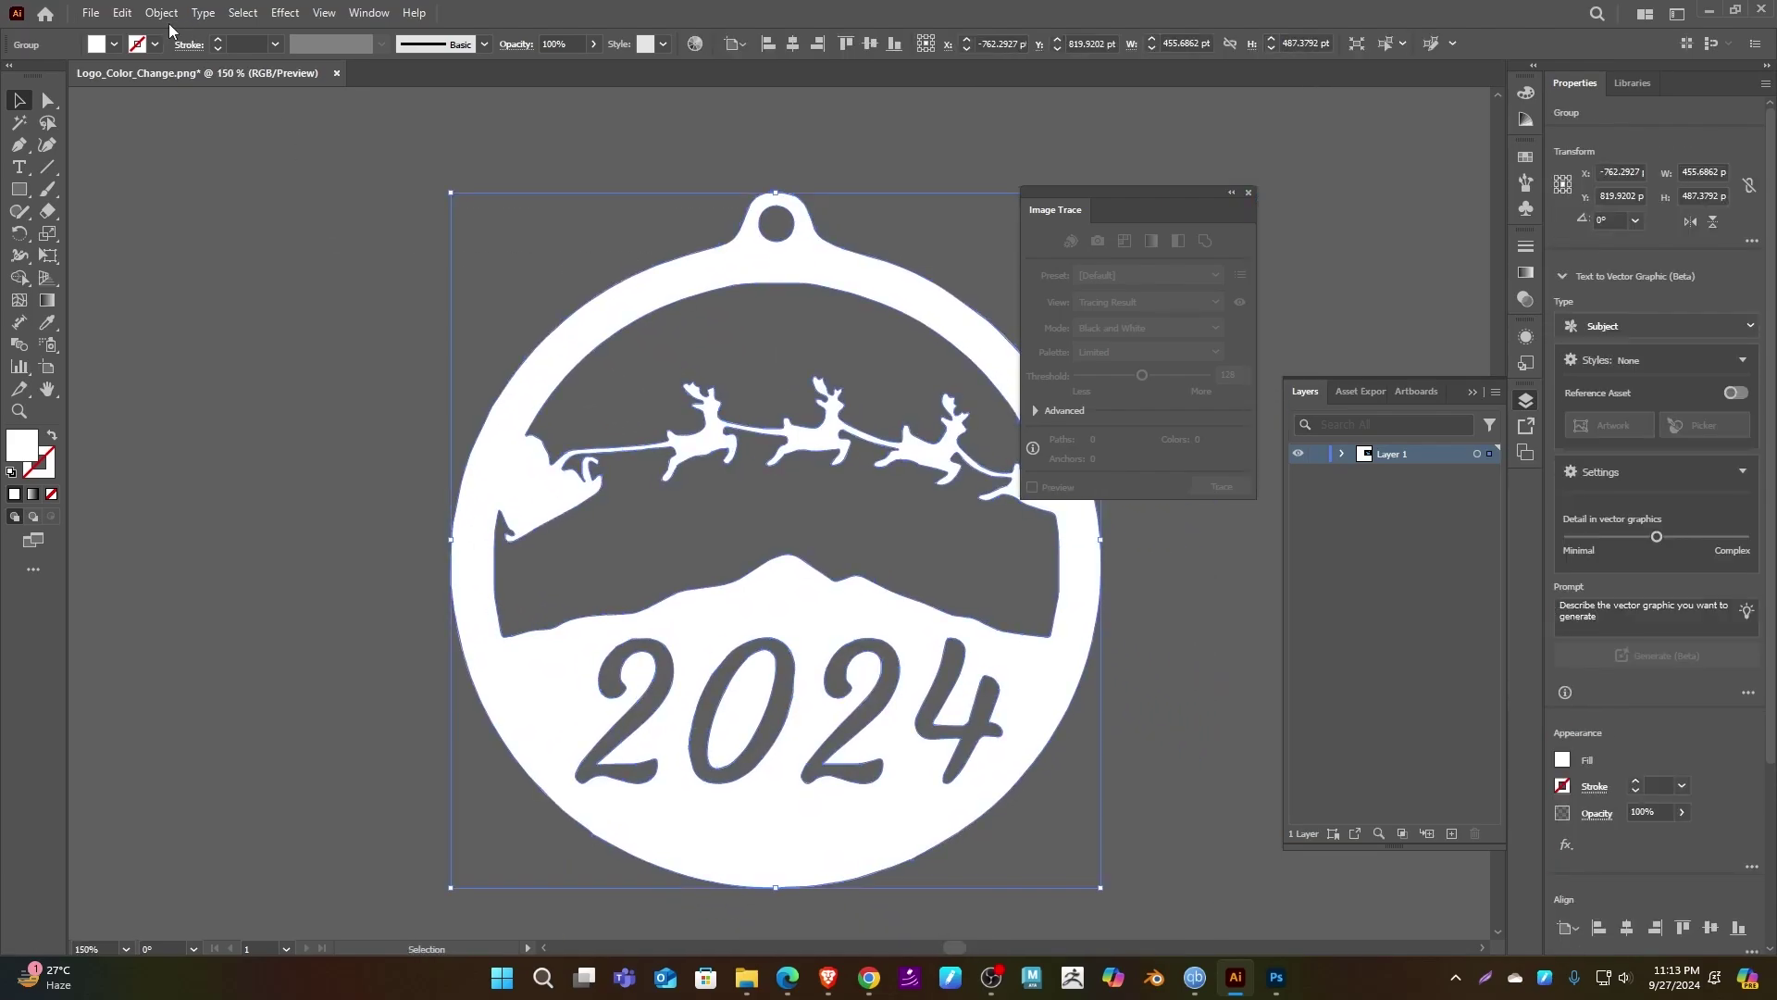
click(91, 13)
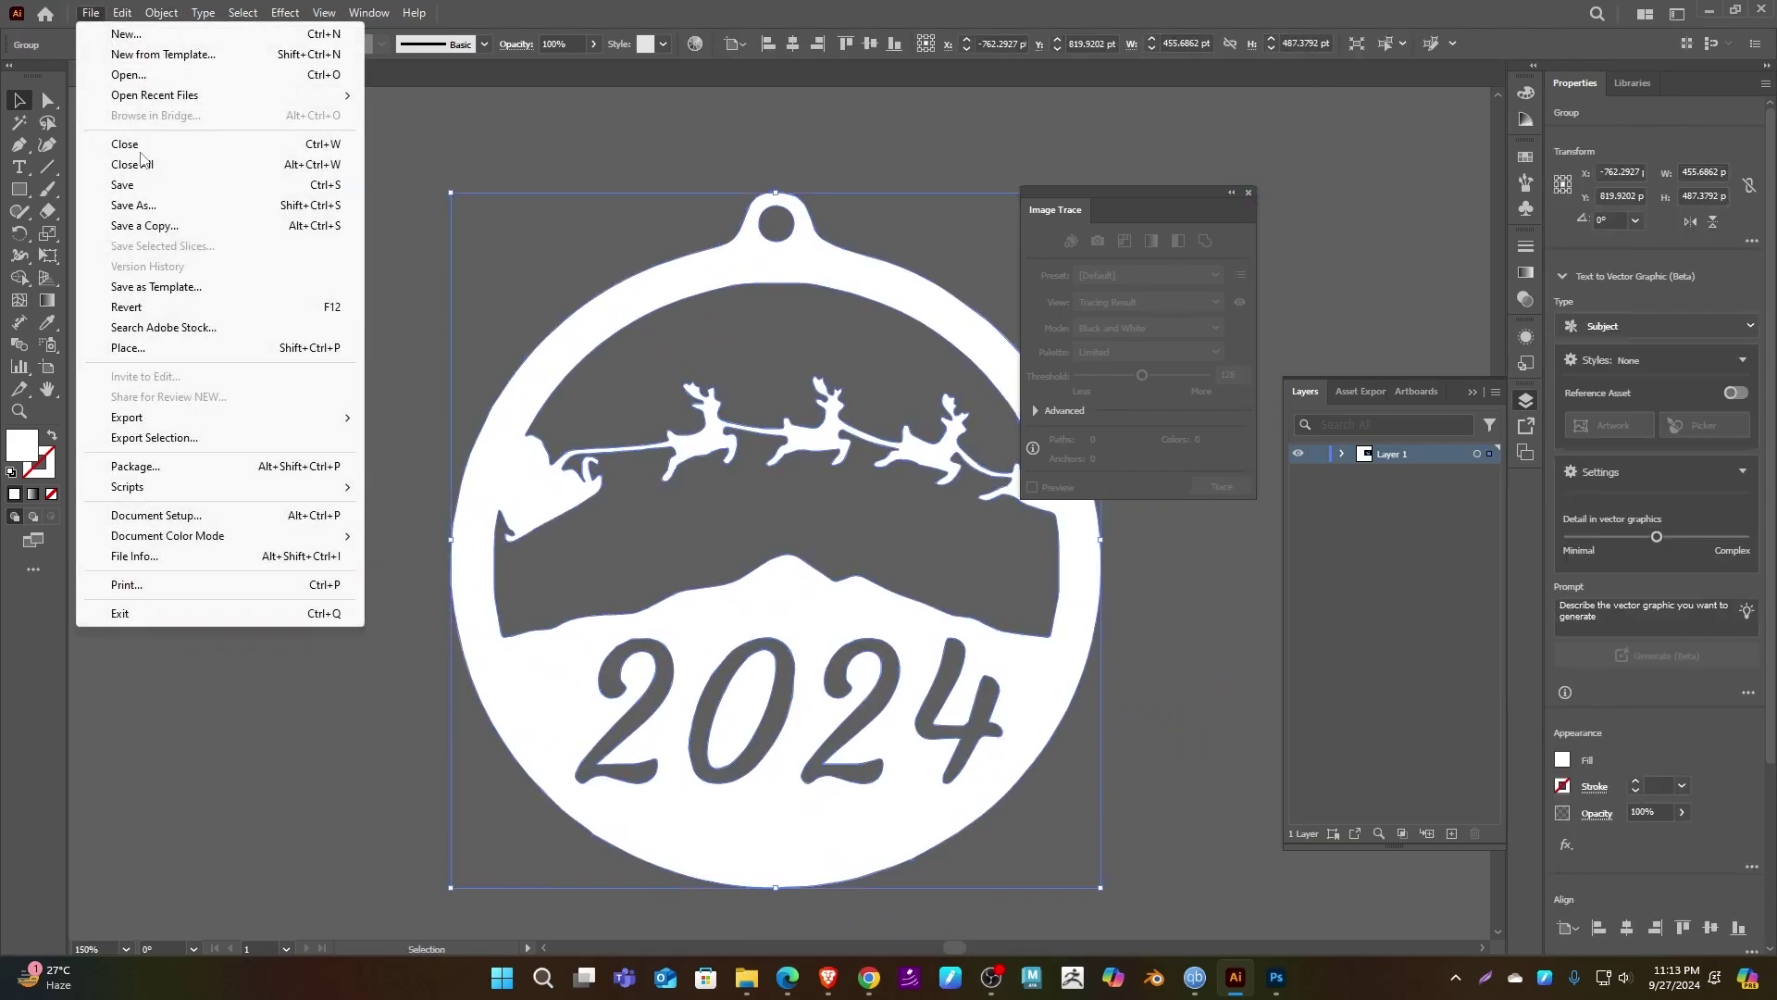
click(219, 436)
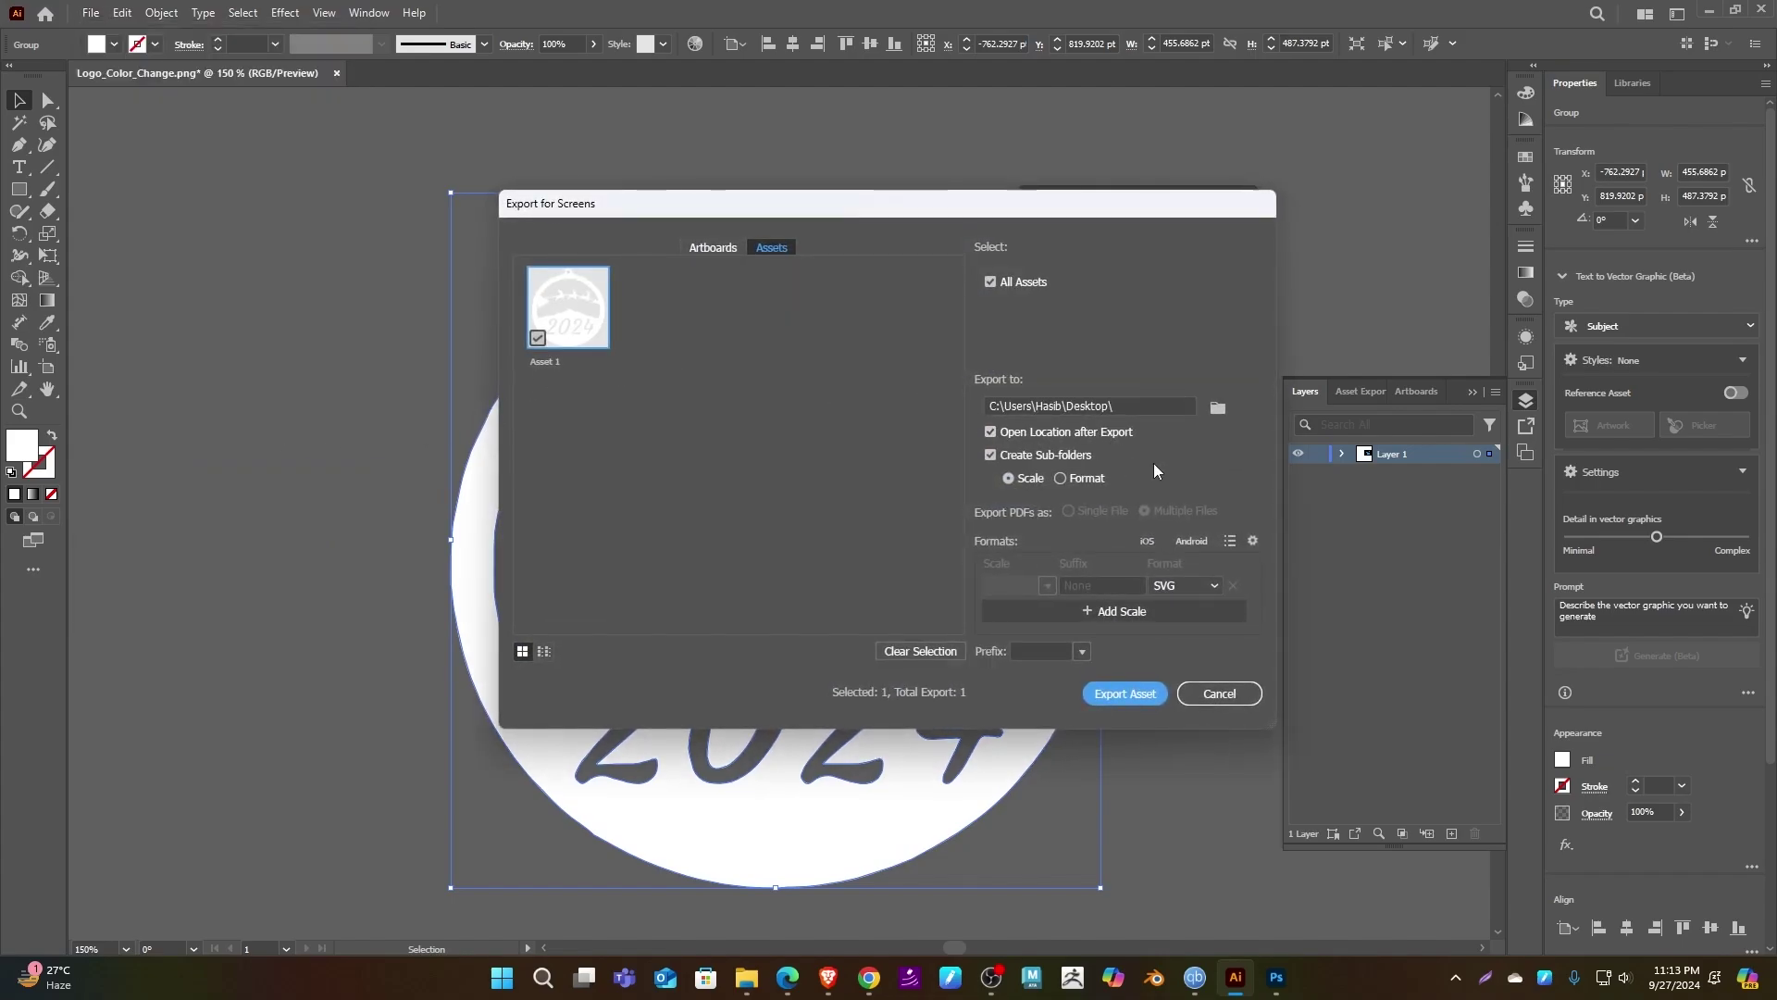
click(1131, 695)
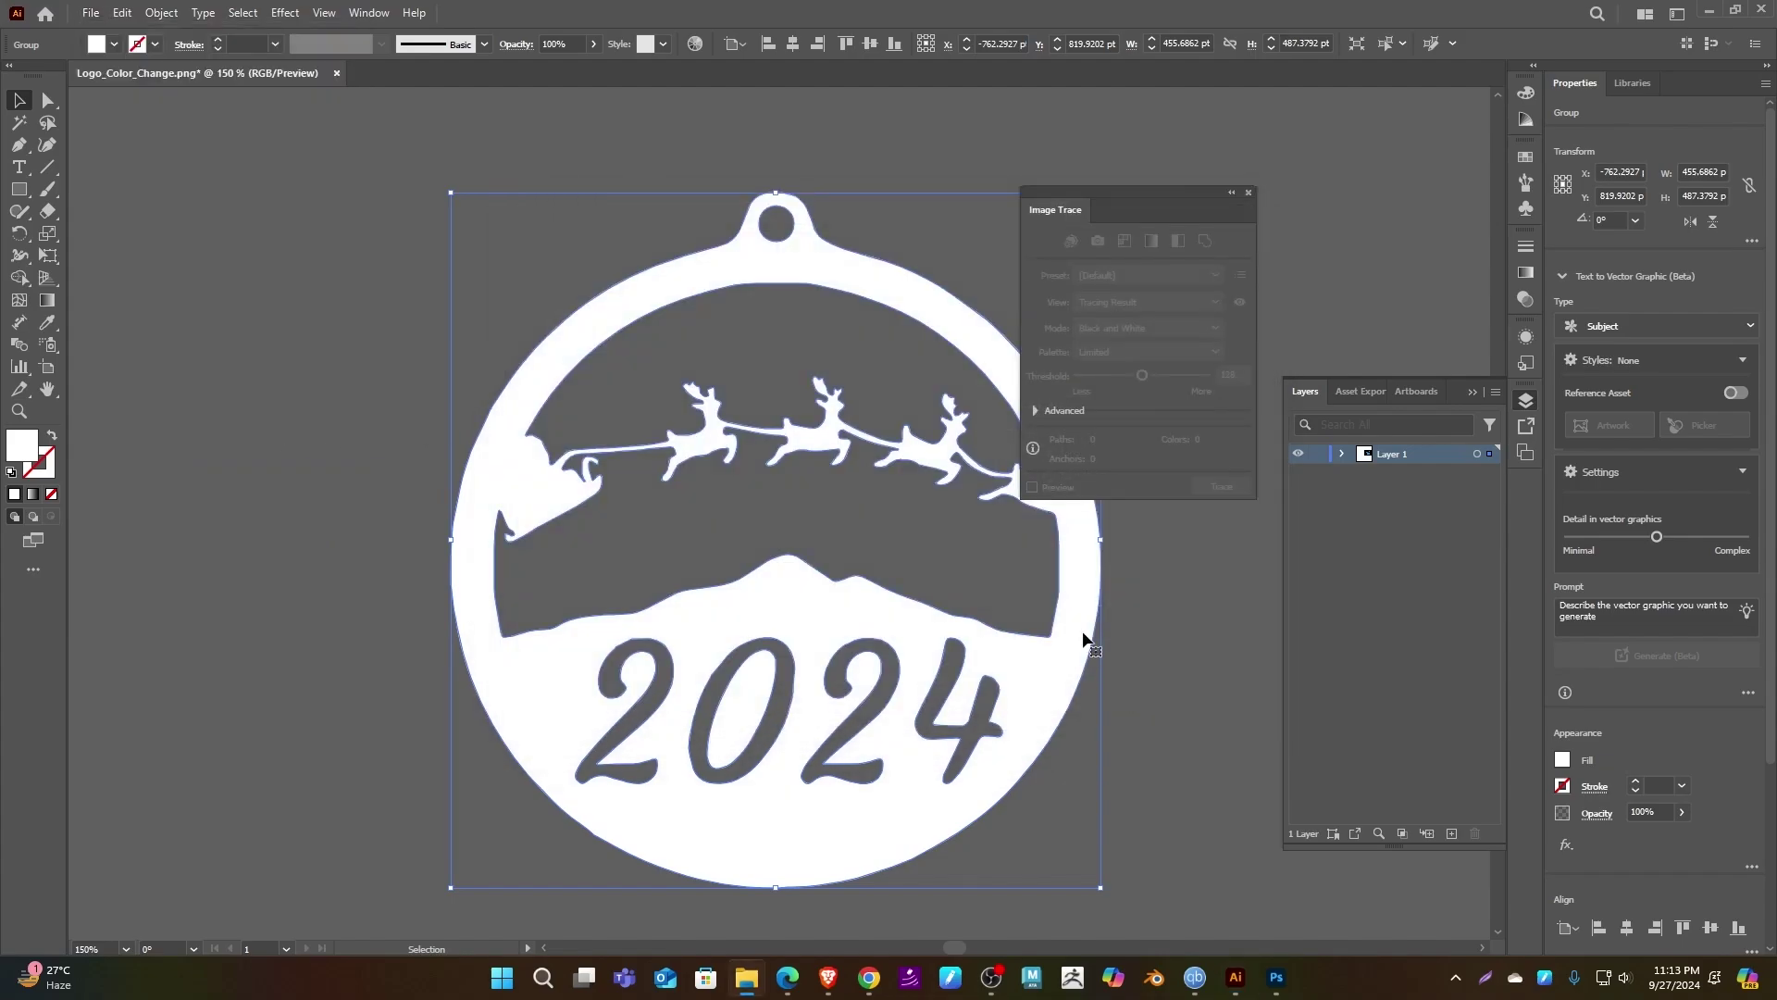
- Minimize Illustrator and place the SVG folder and Logo_Color_Change.png on either side of the untitled file on the desktop
click(1710, 11)
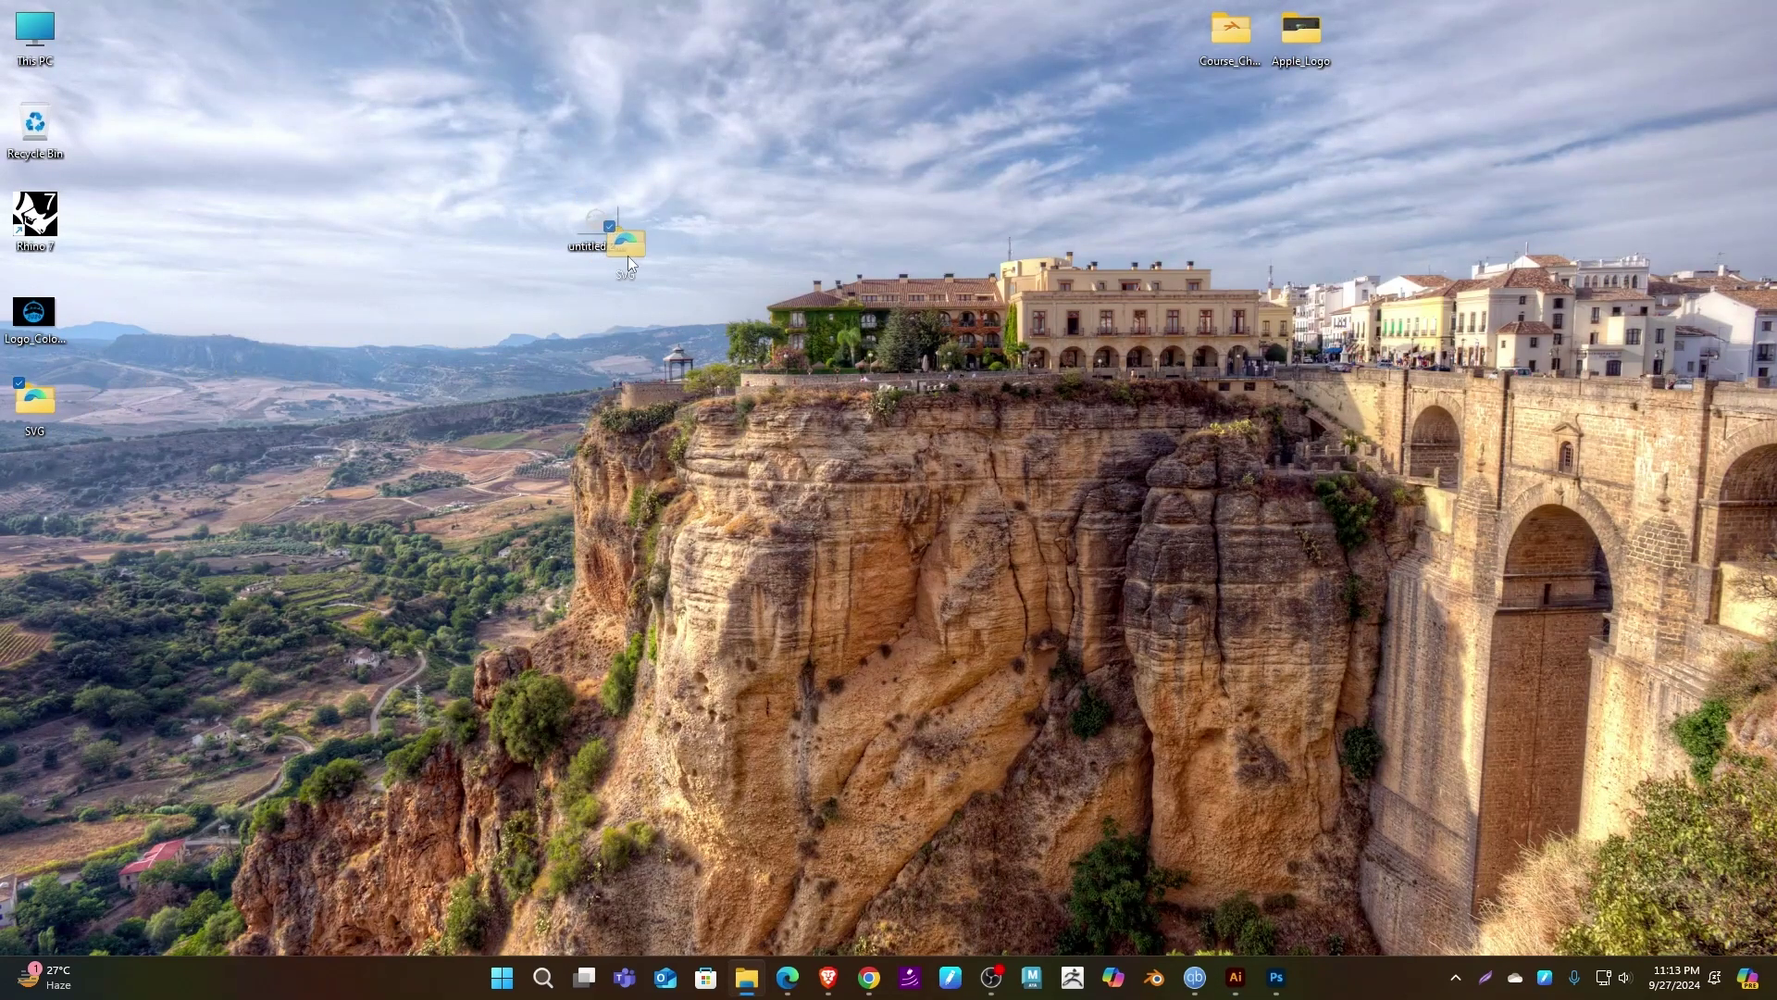
drag(679, 241, 679, 242)
drag(34, 315, 525, 235)
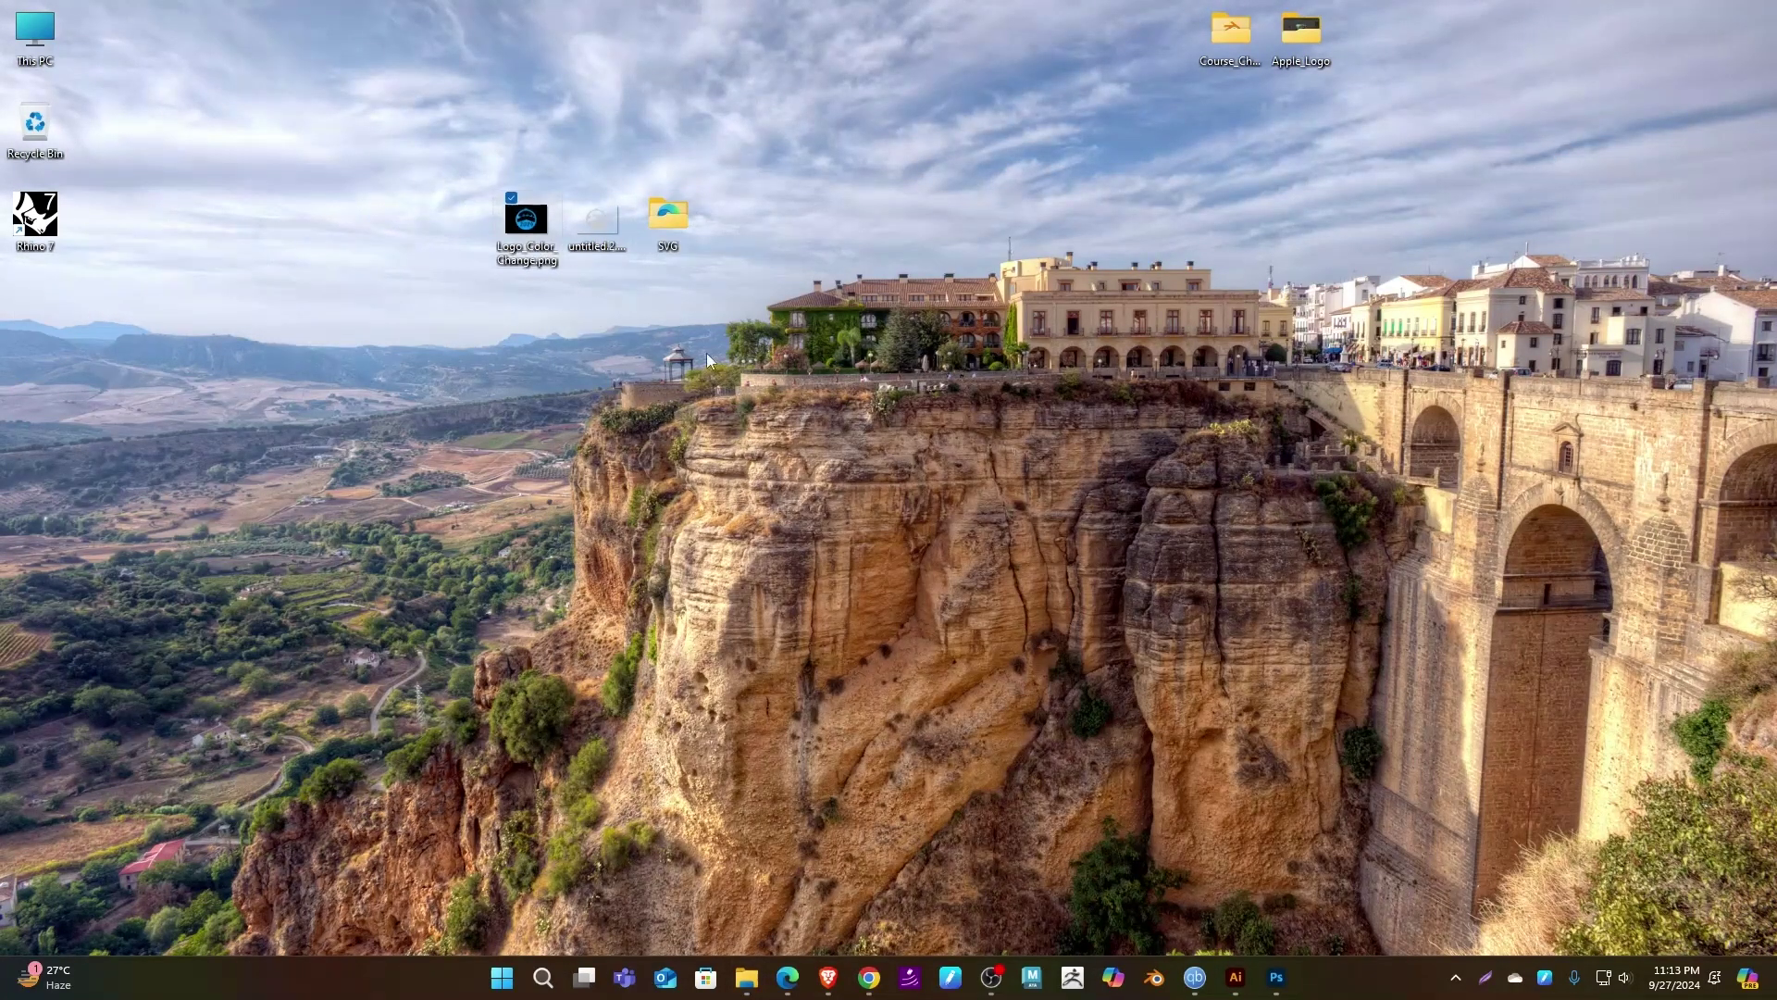
- Launch Blender, dismiss the splash screen and delete the default camera, cube and light
click(1154, 978)
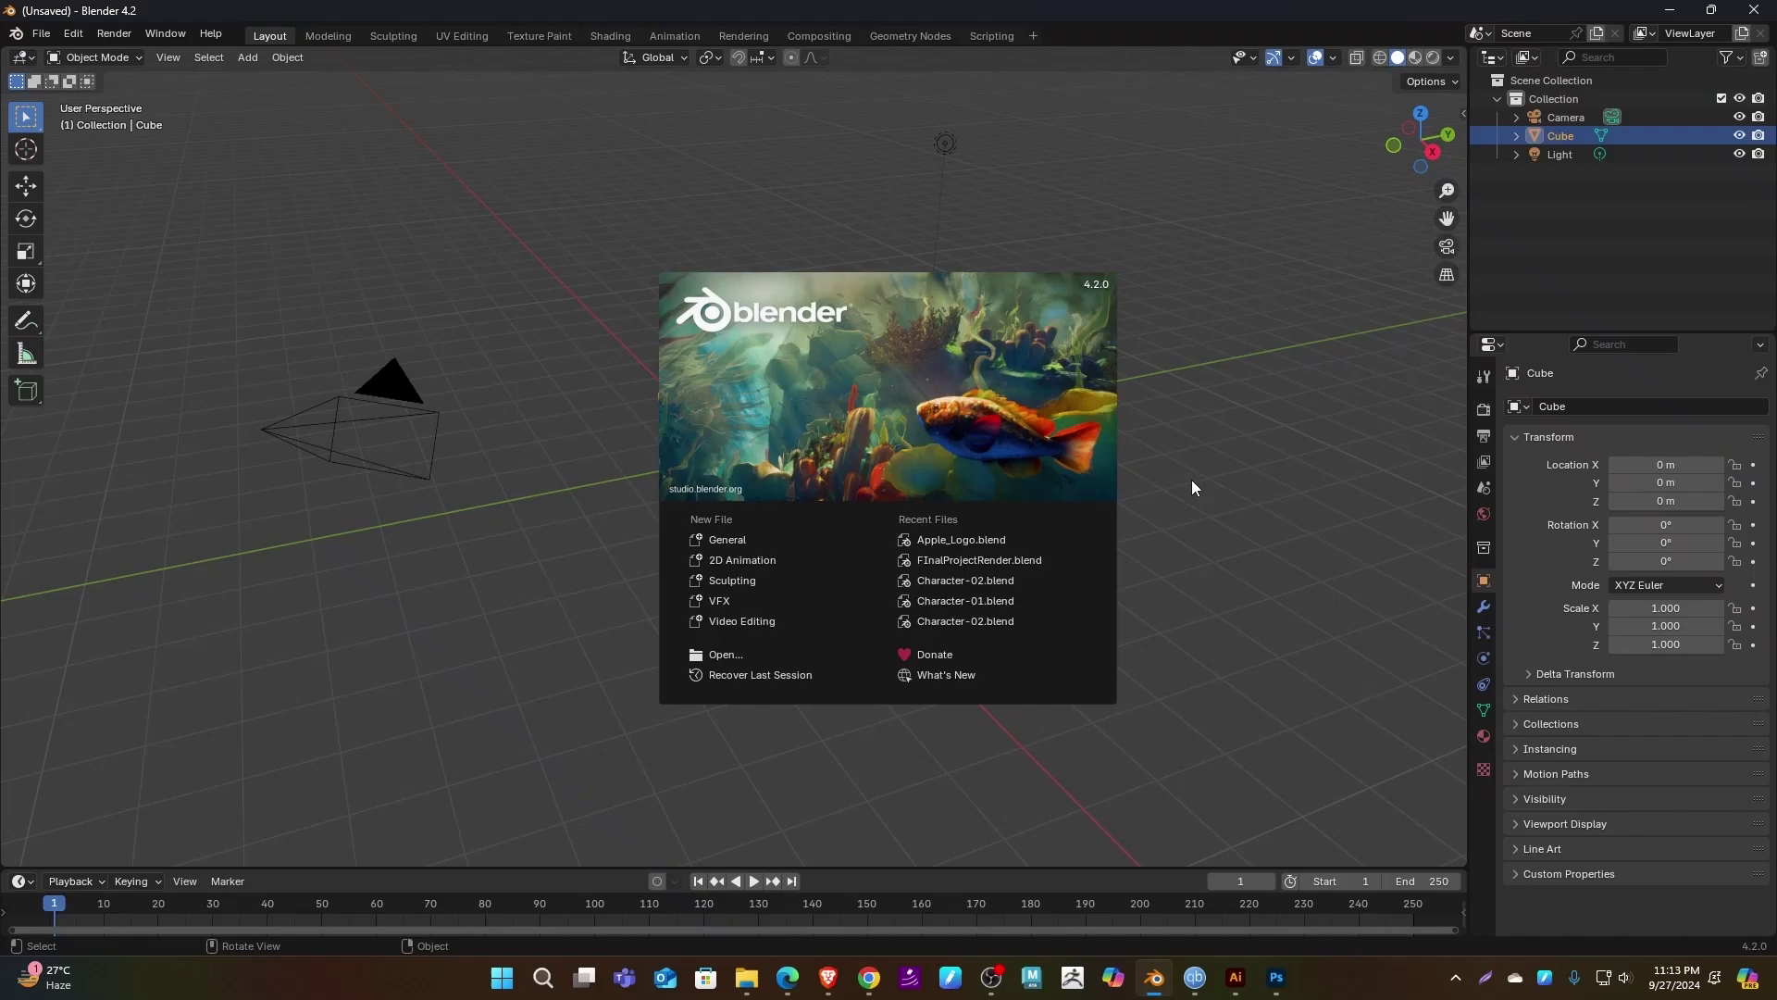
click(1248, 424)
drag(1138, 552, 333, 283)
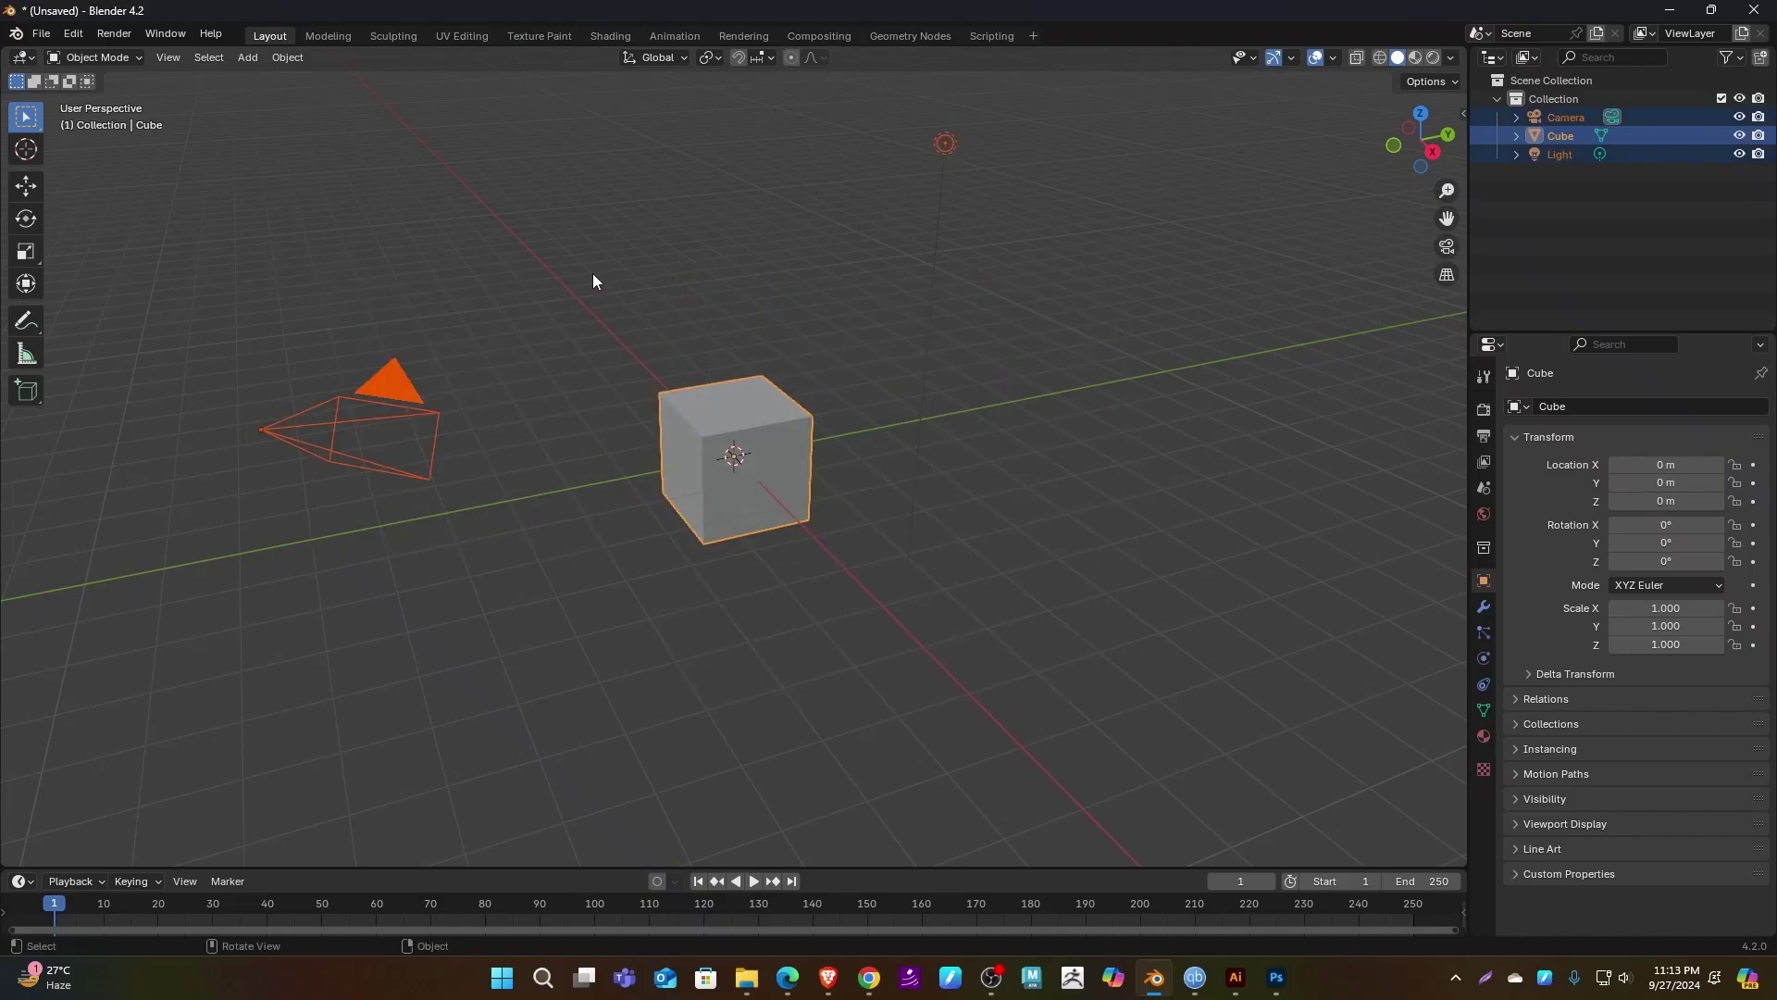
key(x)
key(Return)
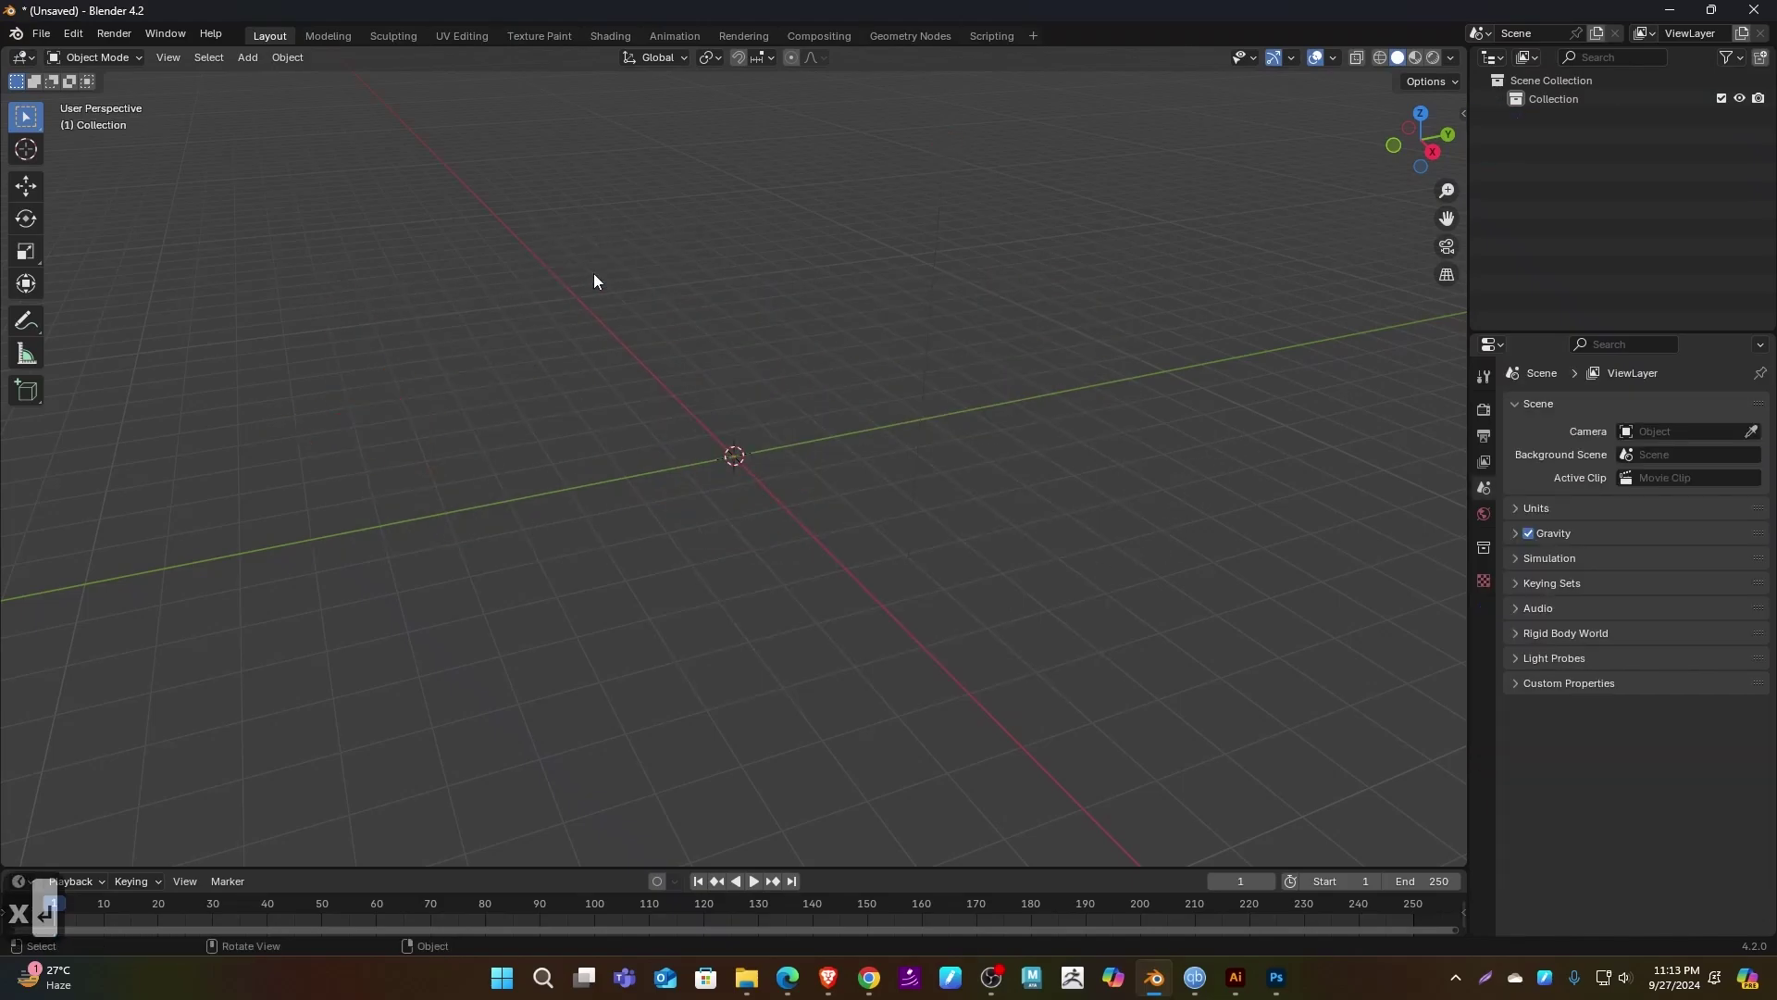
- Import Asset 1.svg from the SVG folder on the Desktop as Scalable Vector Graphics
click(39, 33)
mouse_move(169, 291)
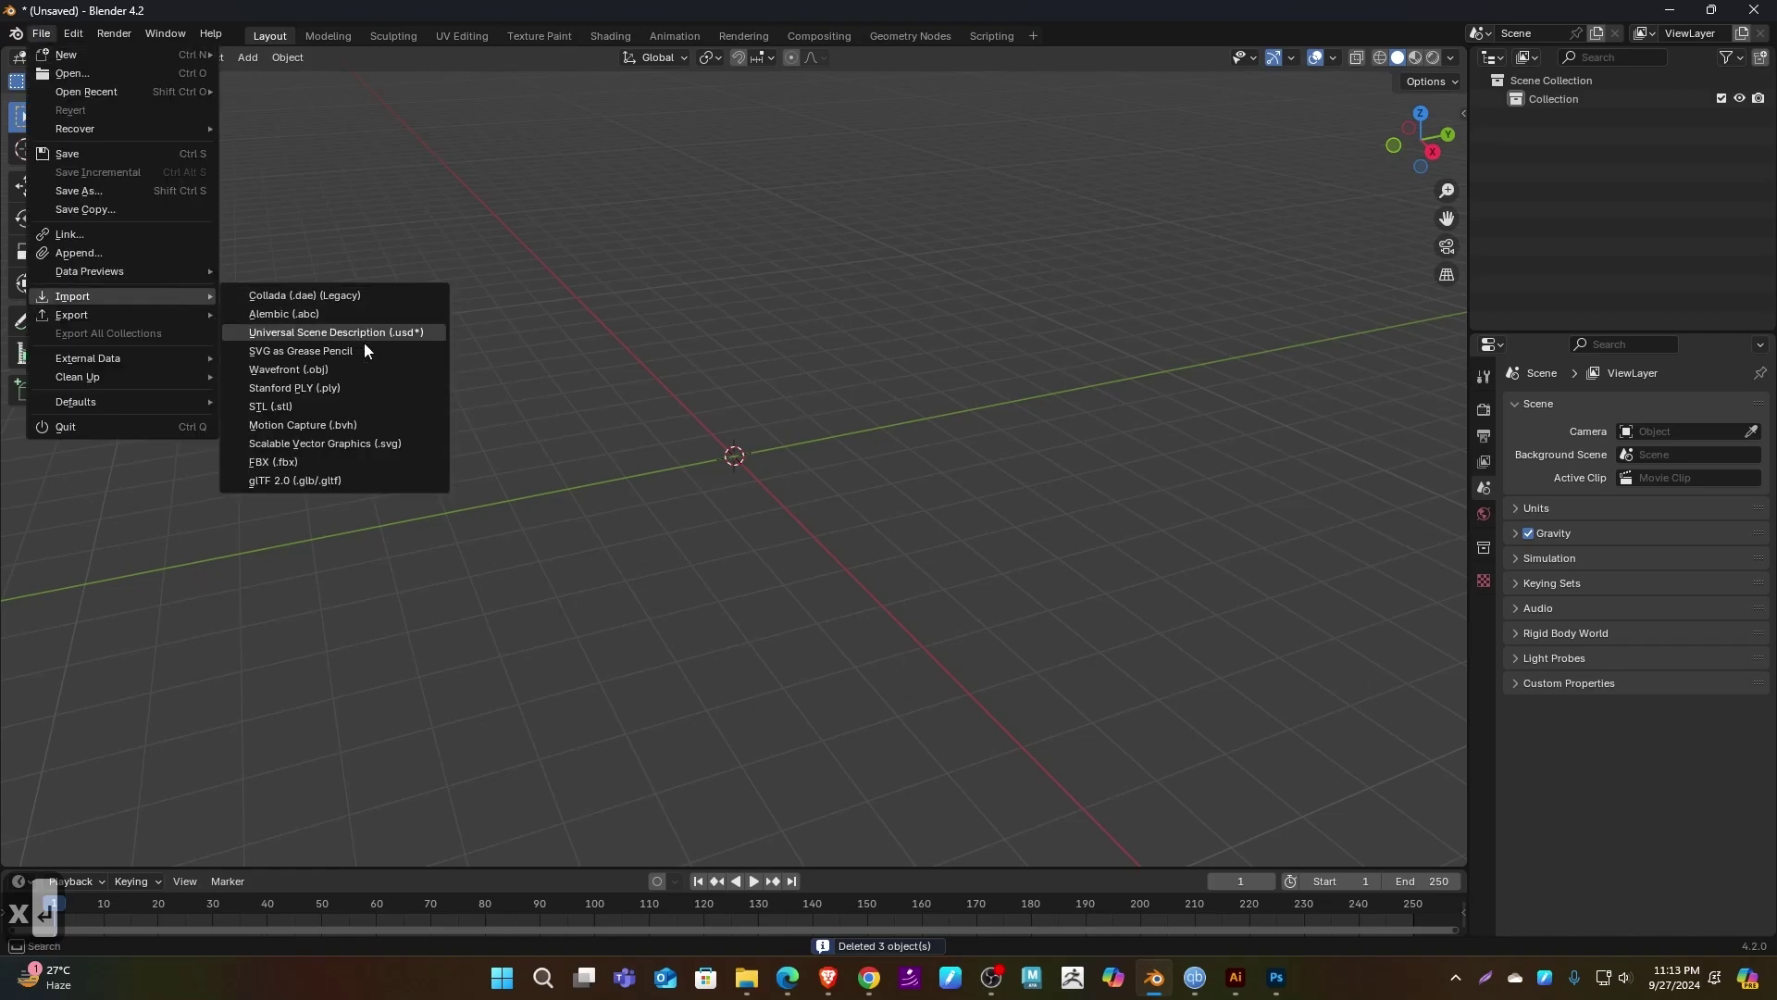
click(352, 444)
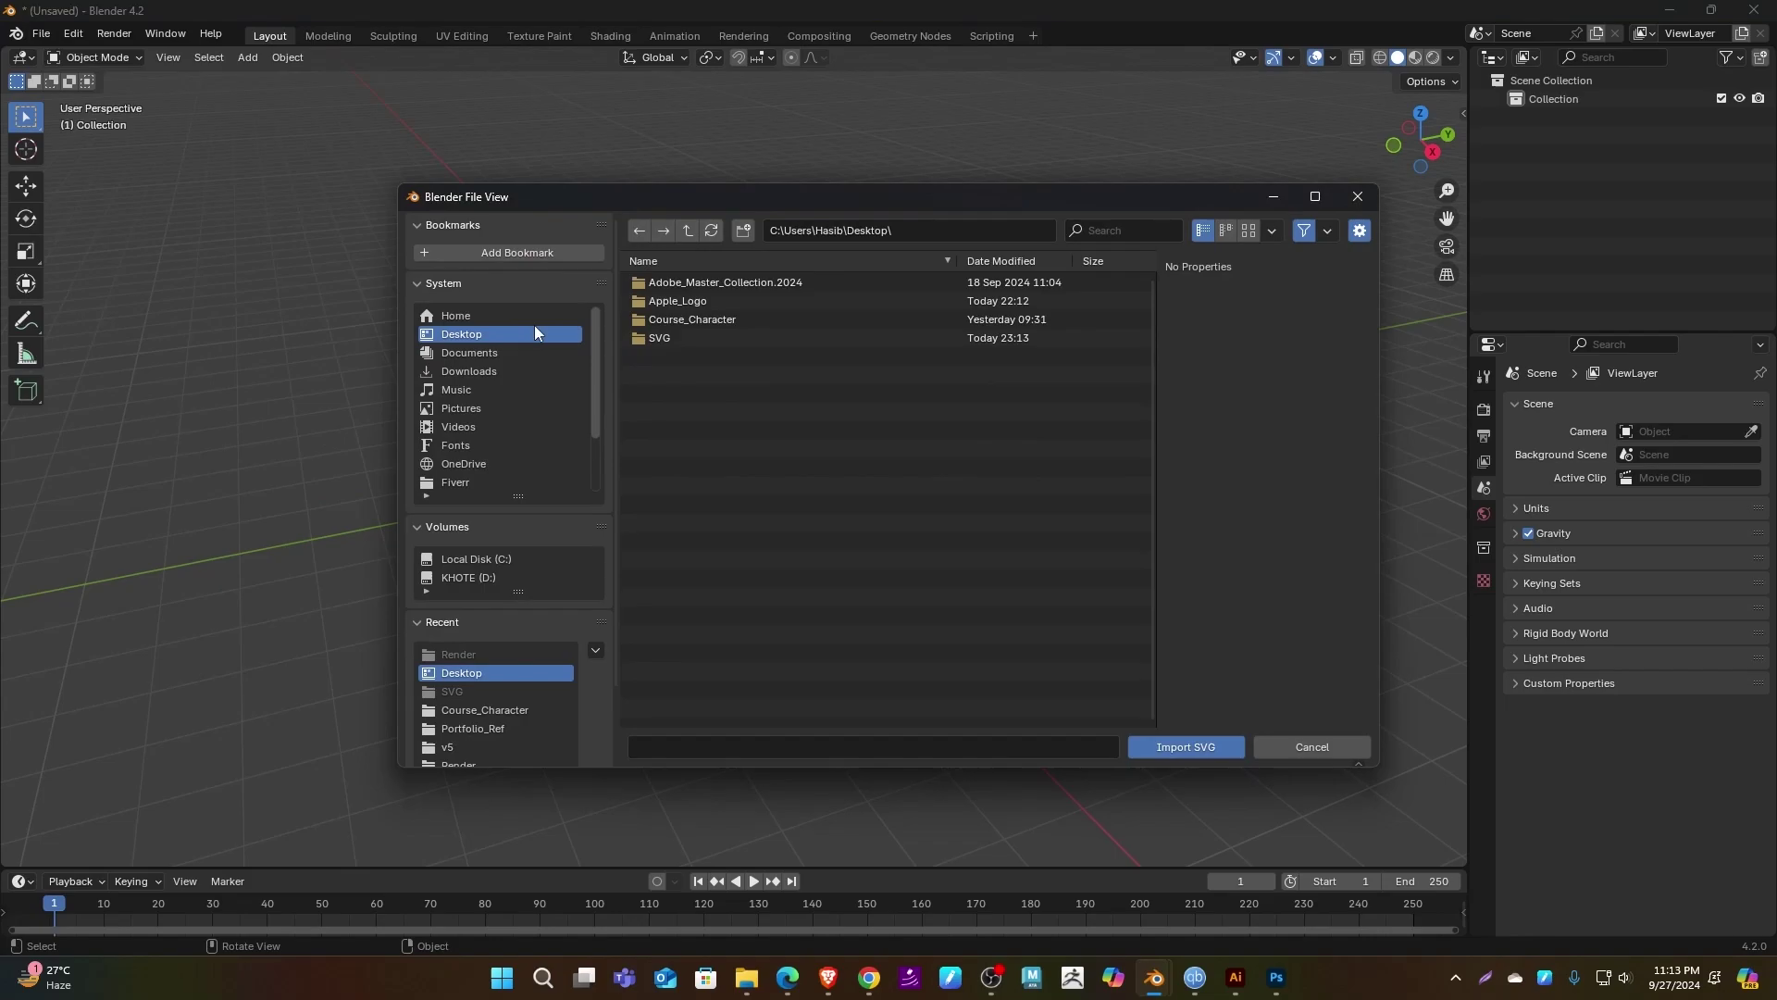
double_click(679, 337)
click(683, 283)
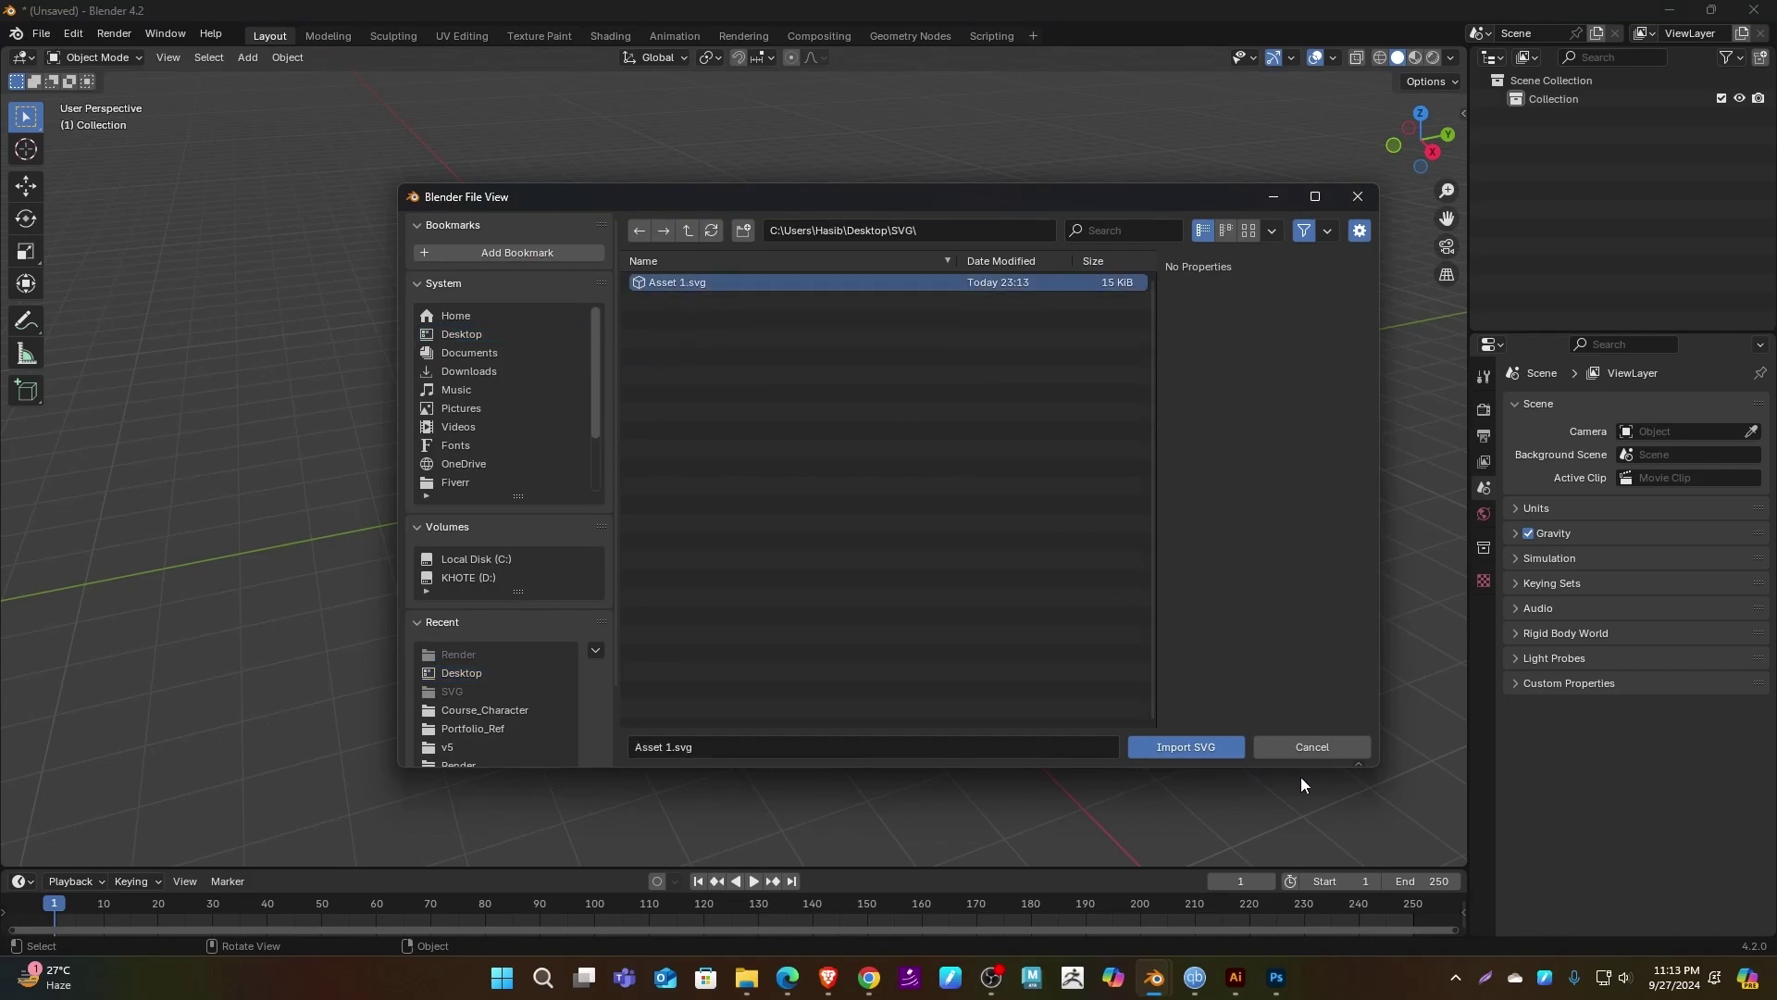
click(1190, 745)
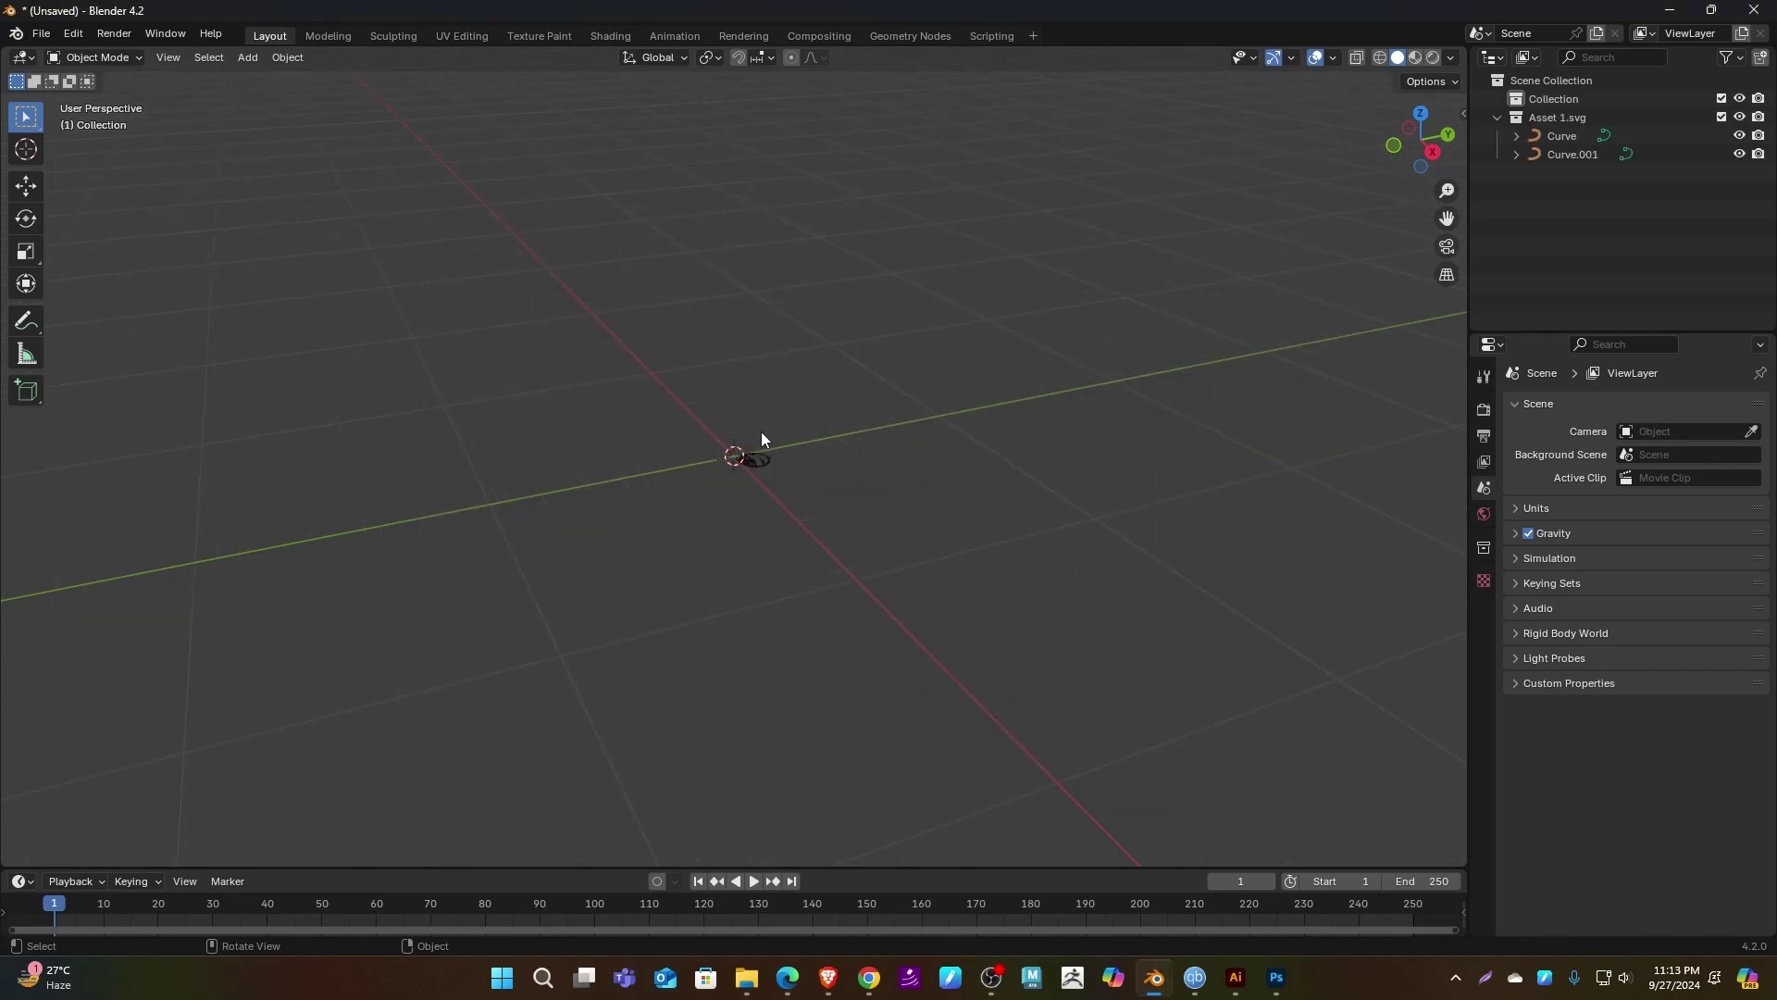
- Select the imported ornament curve and set its geometry Extrude to 0.01 m
scroll(762, 431, up, 5)
drag(1042, 402, 1141, 518)
click(1007, 546)
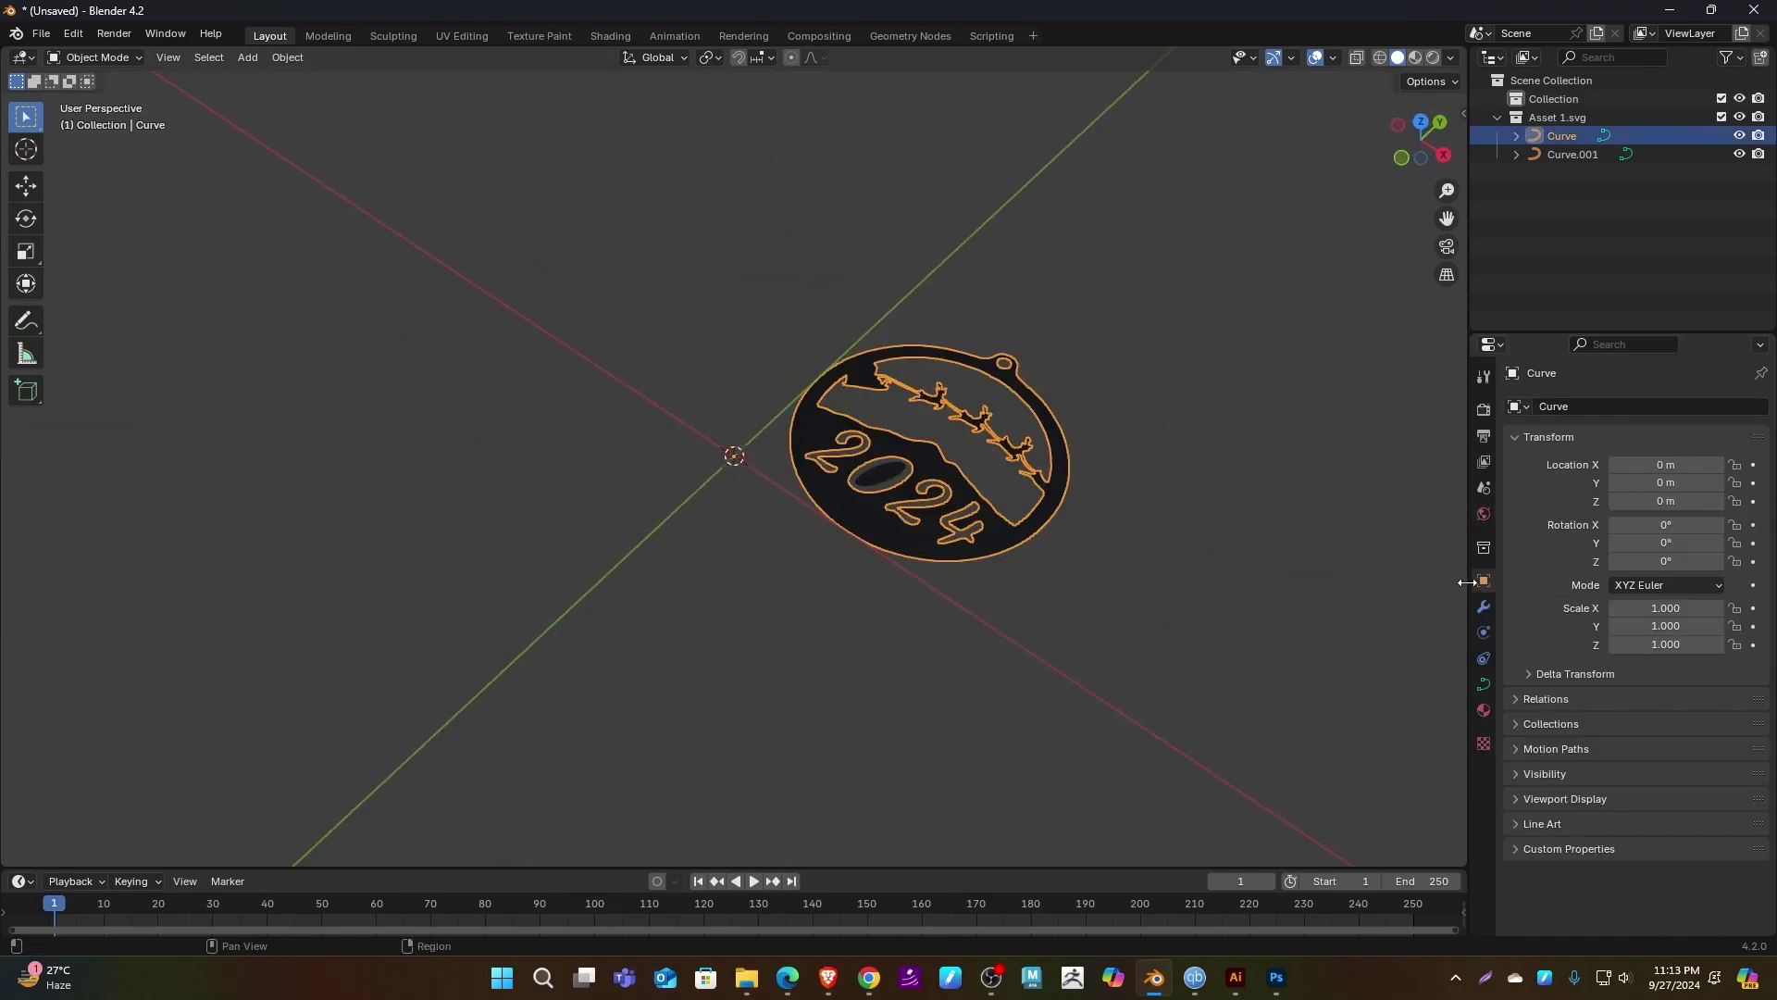
click(1484, 686)
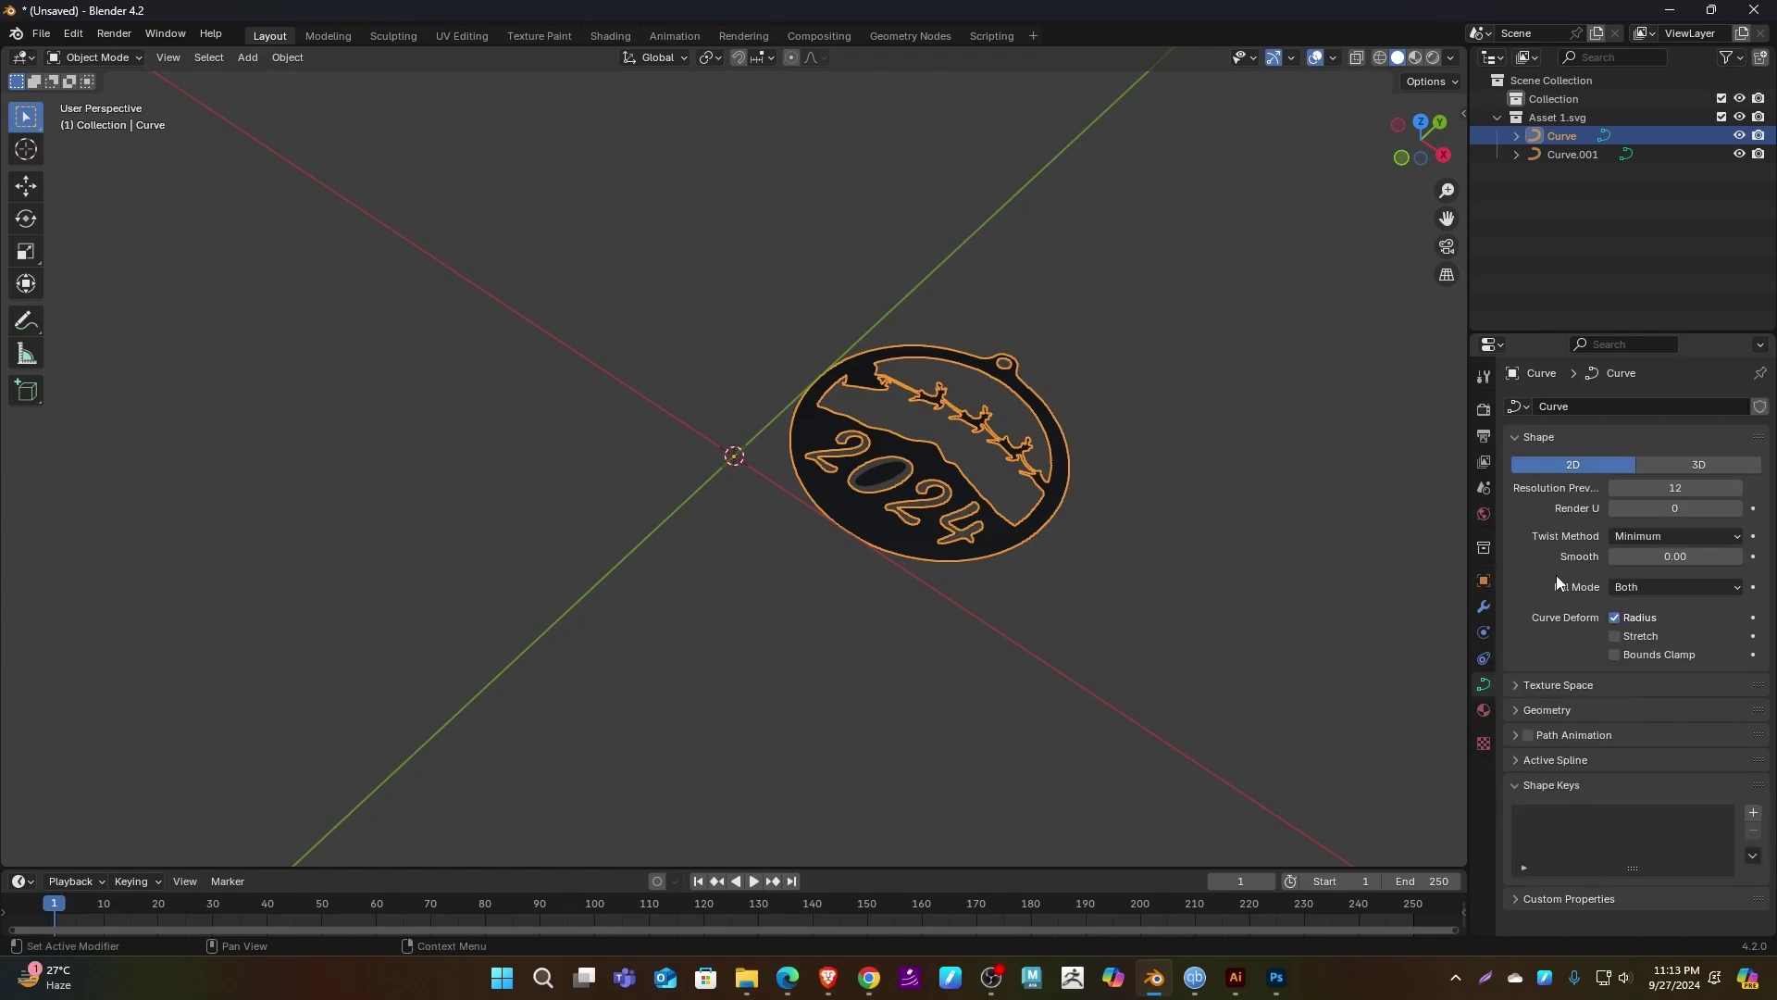
click(1561, 707)
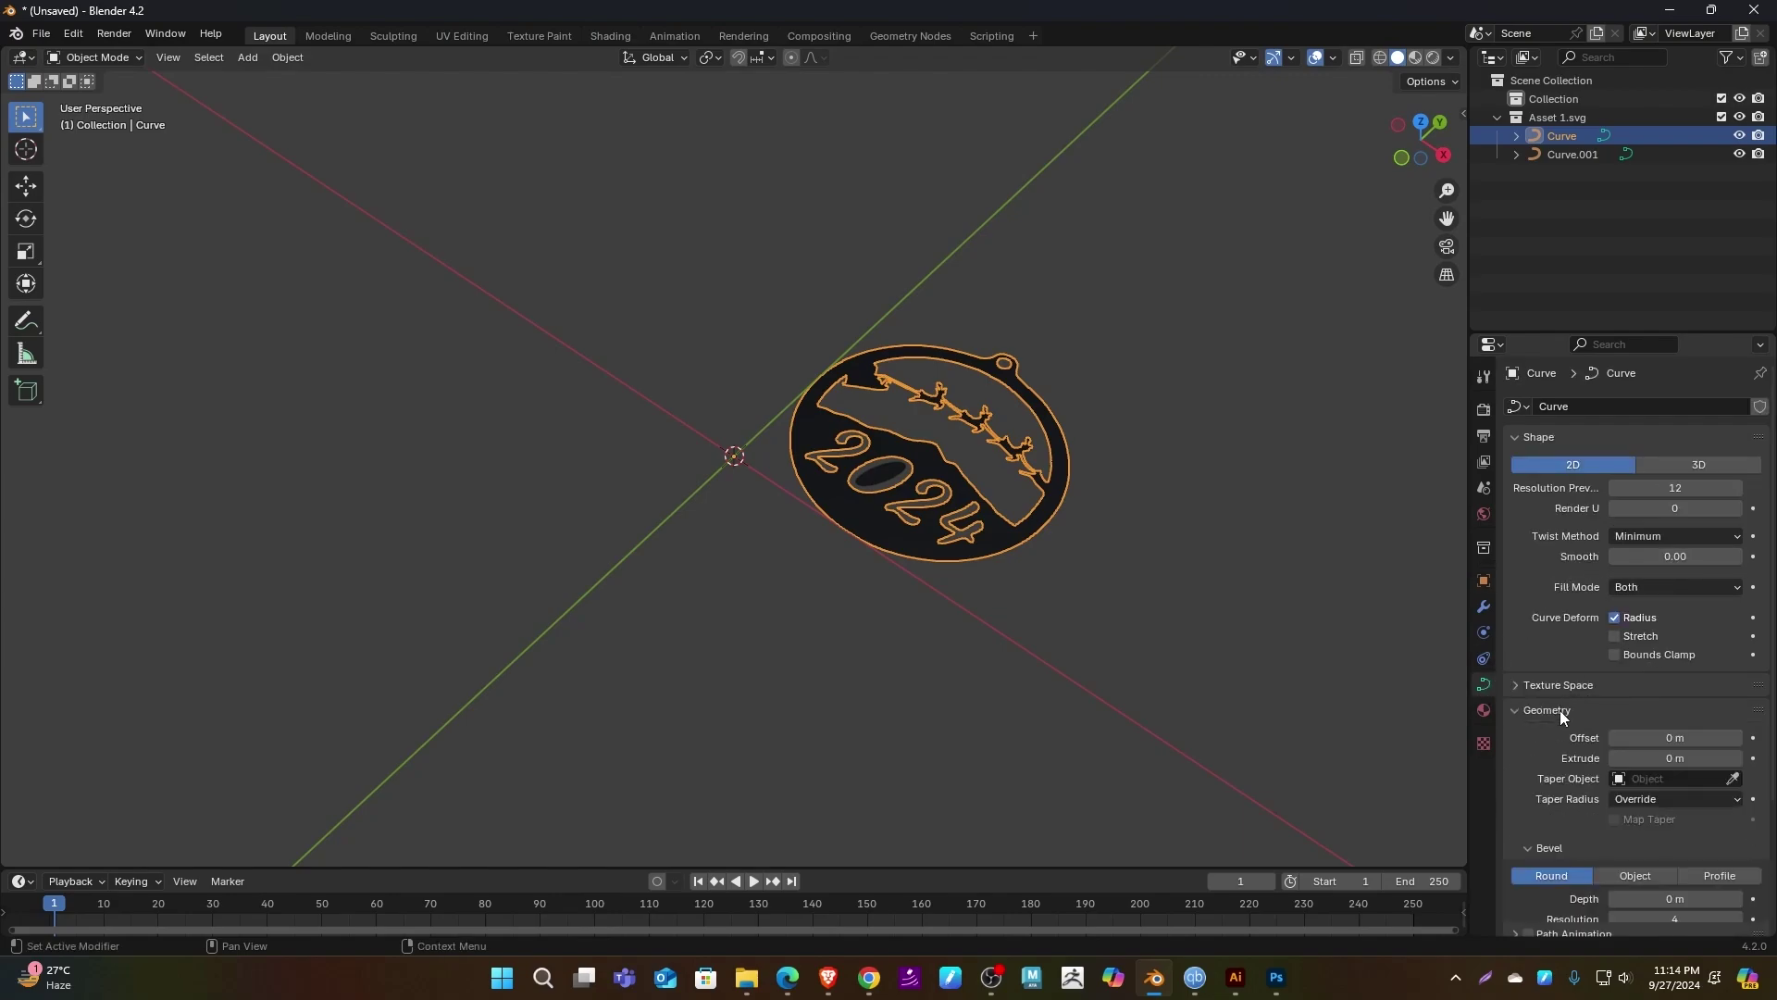
scroll(1610, 675, down, 3)
double_click(1661, 649)
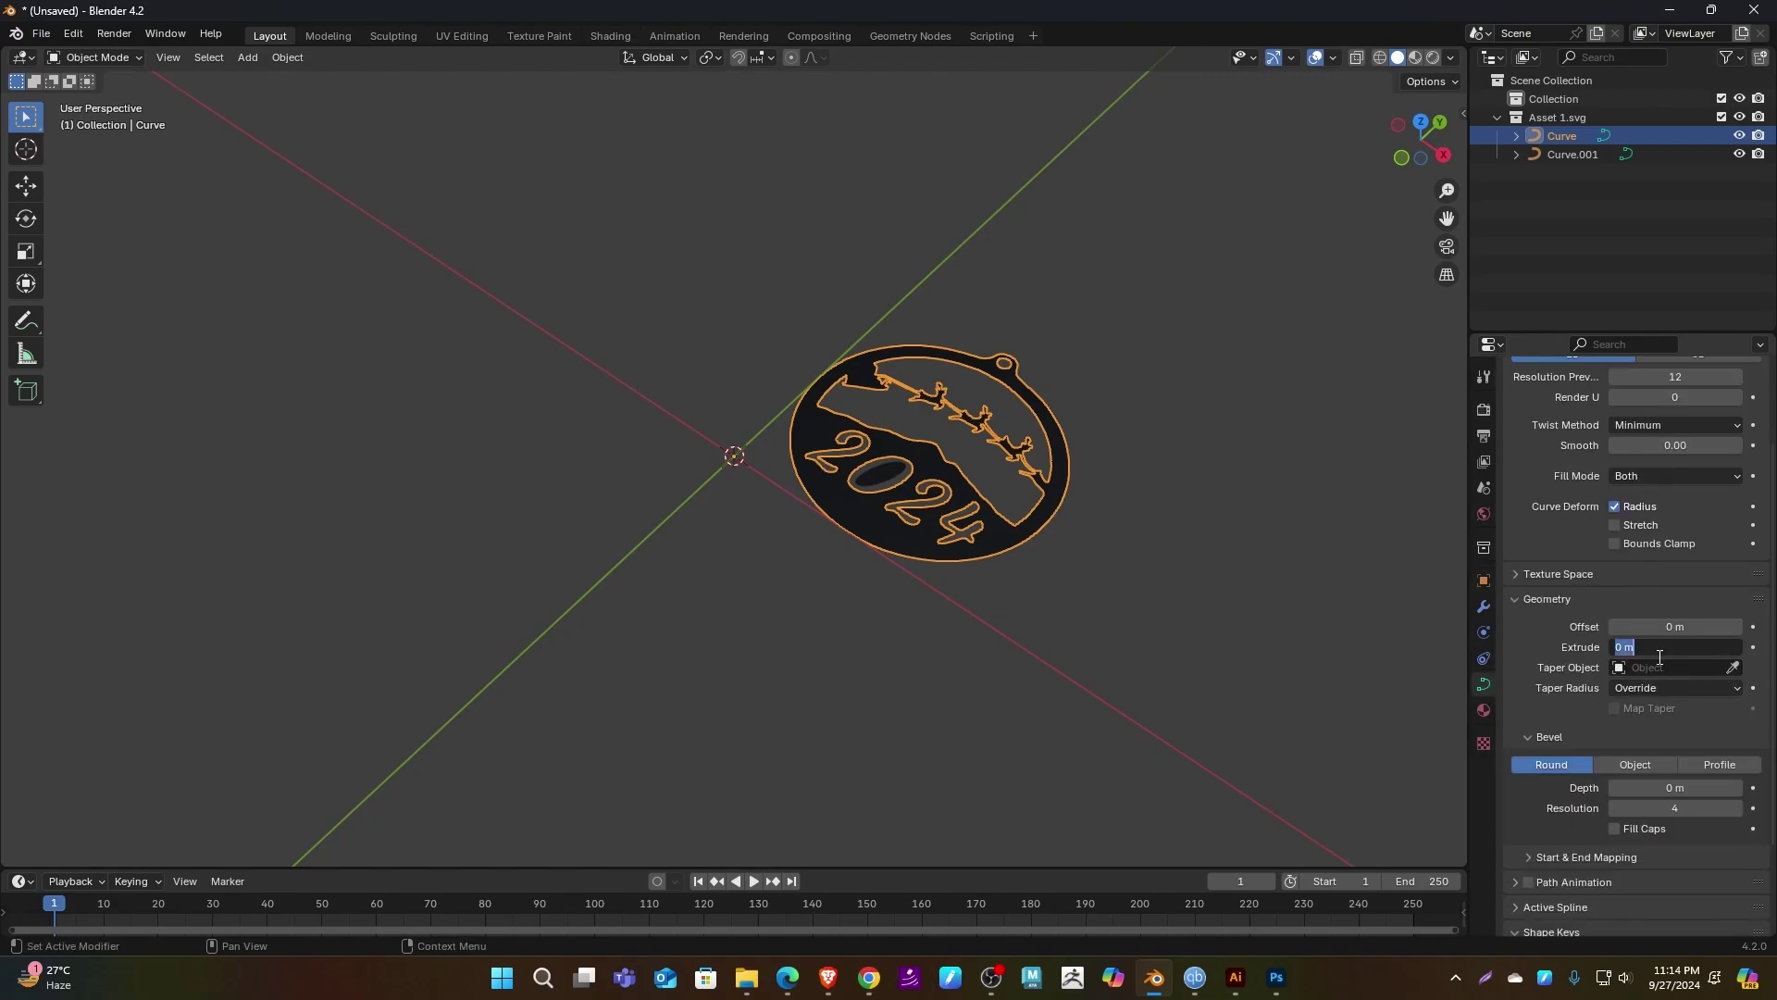
text(0.01)
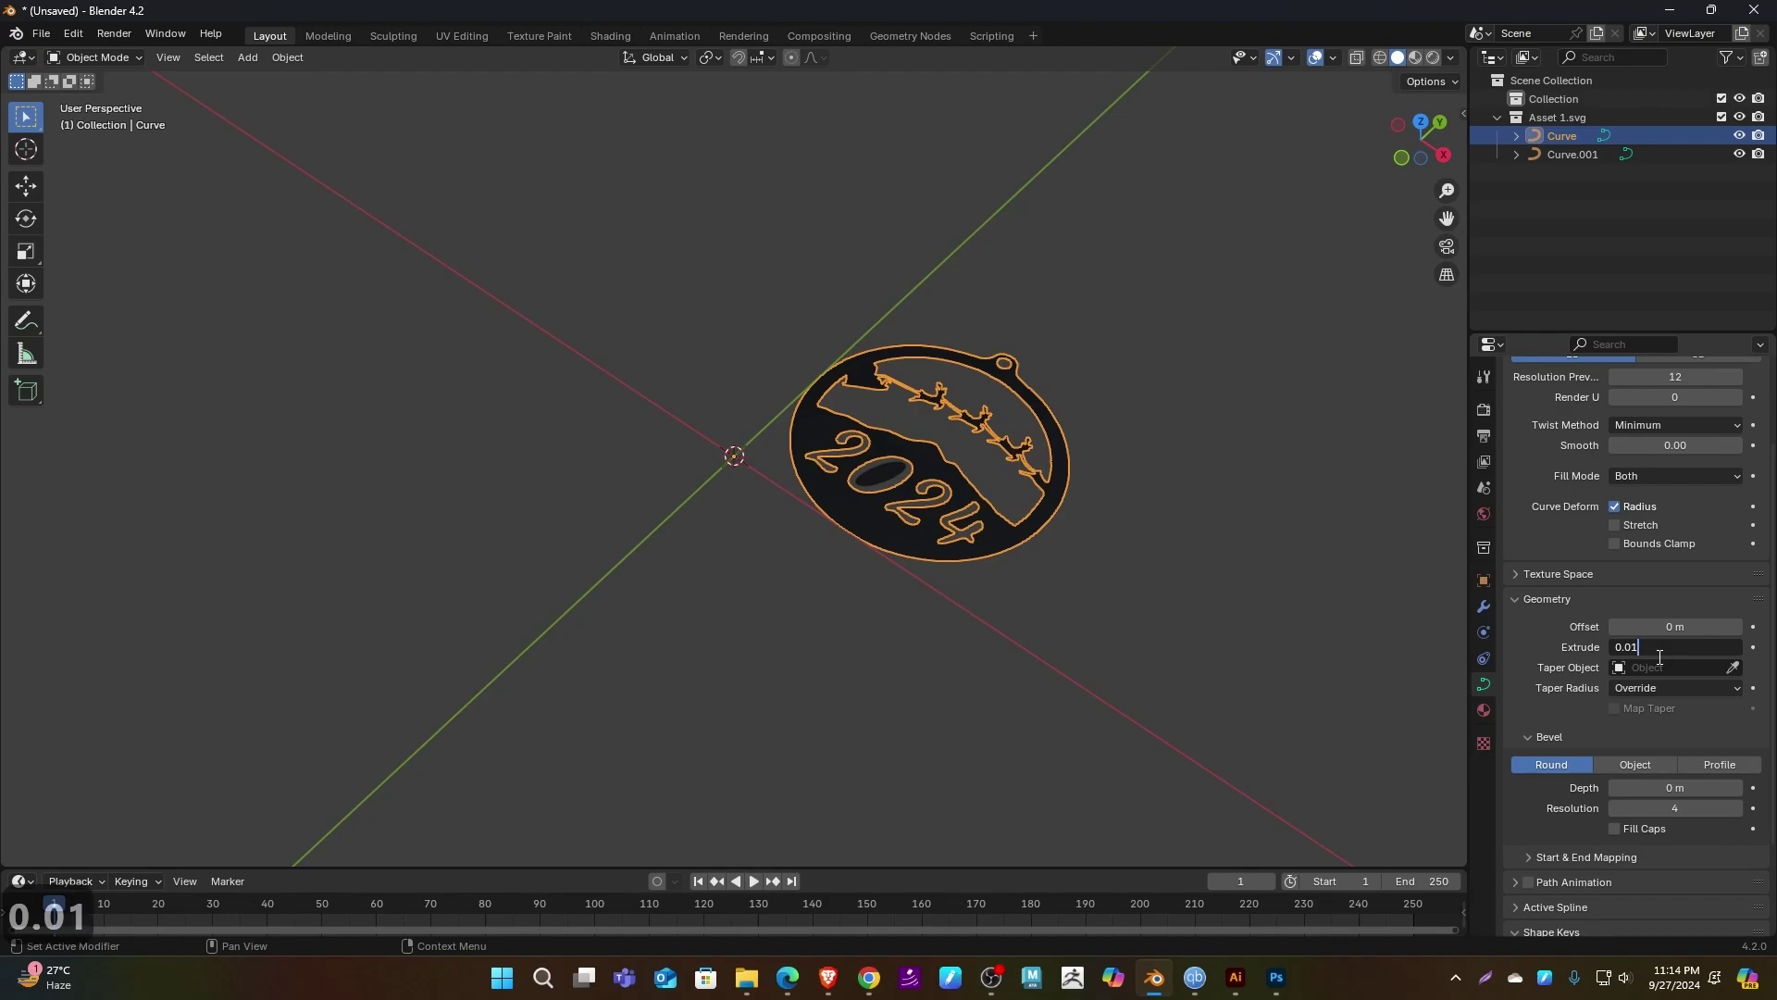
key(Return)
- Set the geometry Extrude of the main ornament curve to 0.005 m
scroll(1232, 513, up, 4)
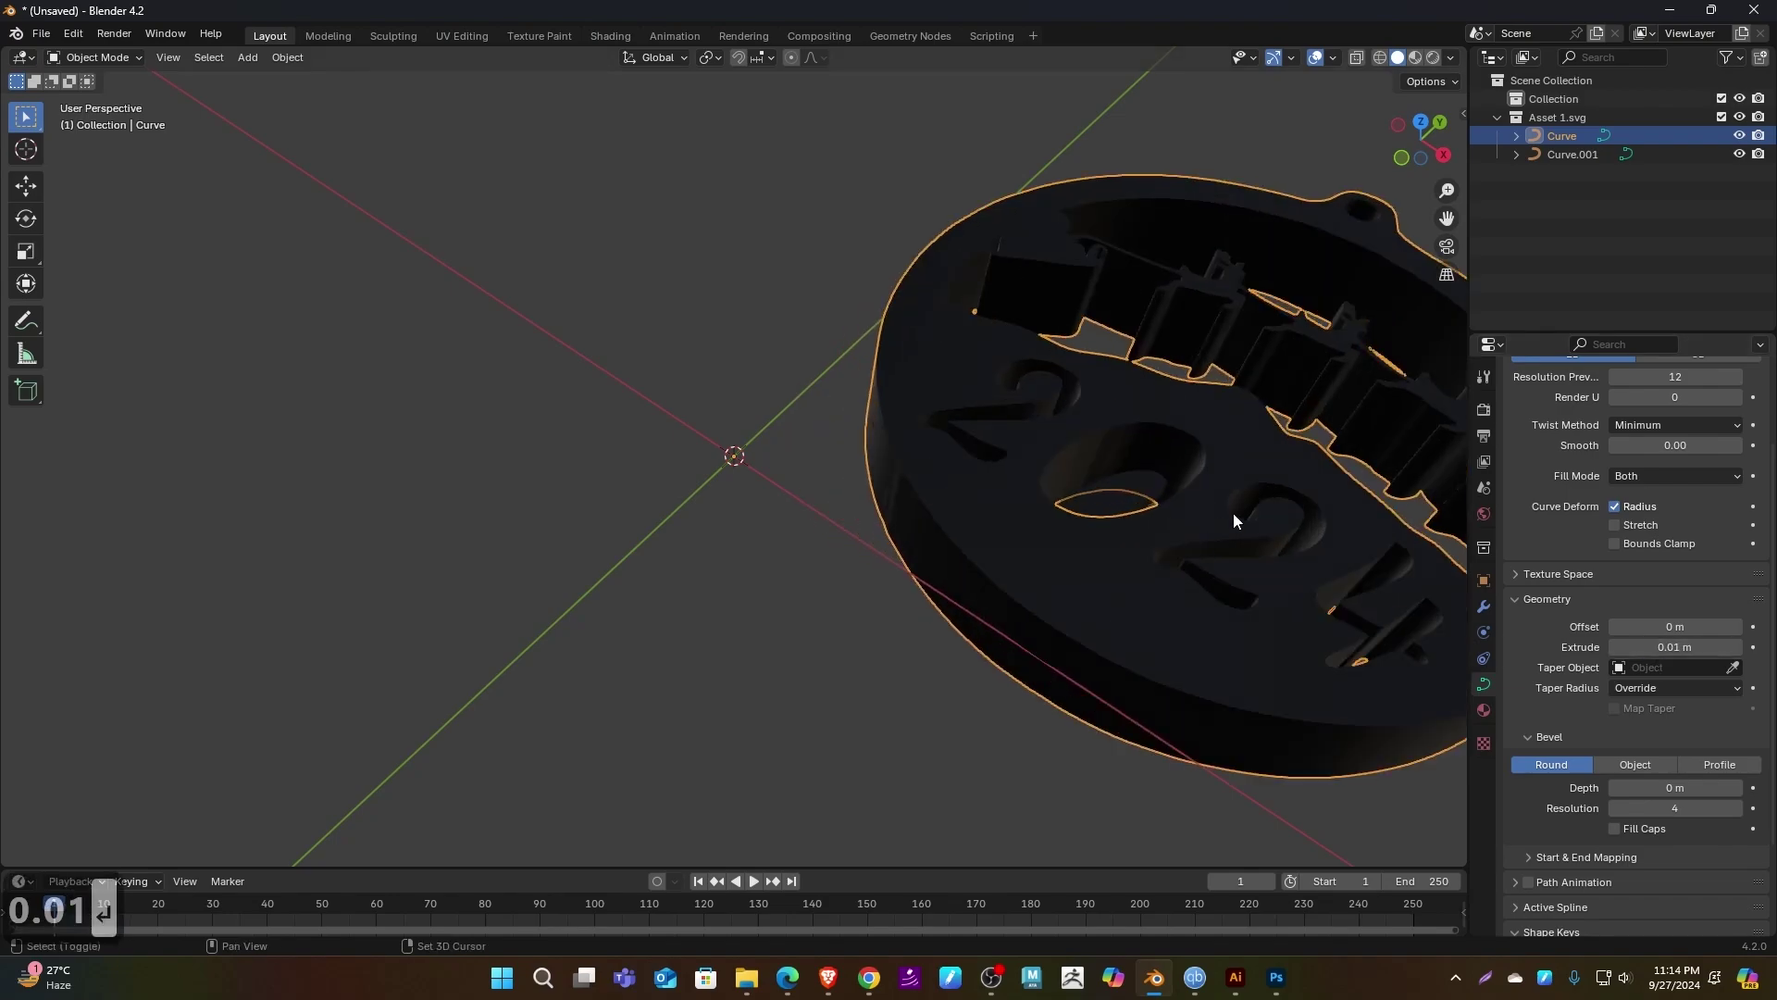
scroll(831, 502, down, 3)
drag(1018, 560, 1051, 626)
scroll(1011, 585, up, 2)
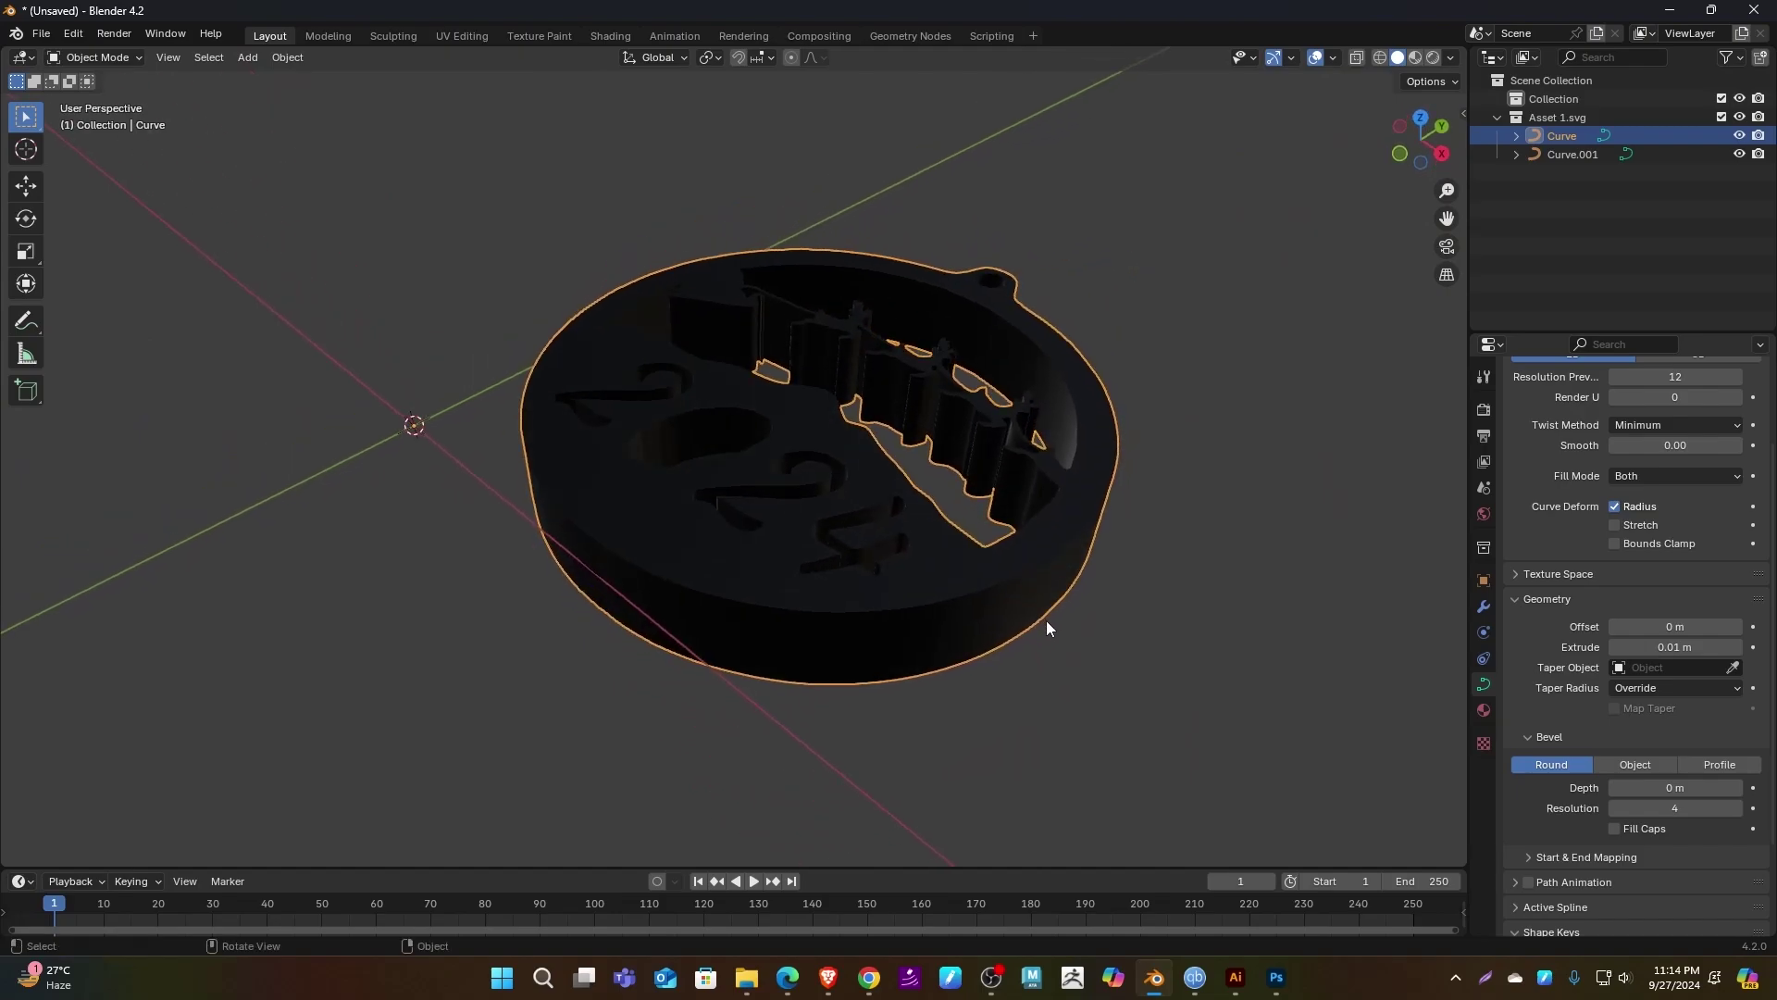
click(1672, 646)
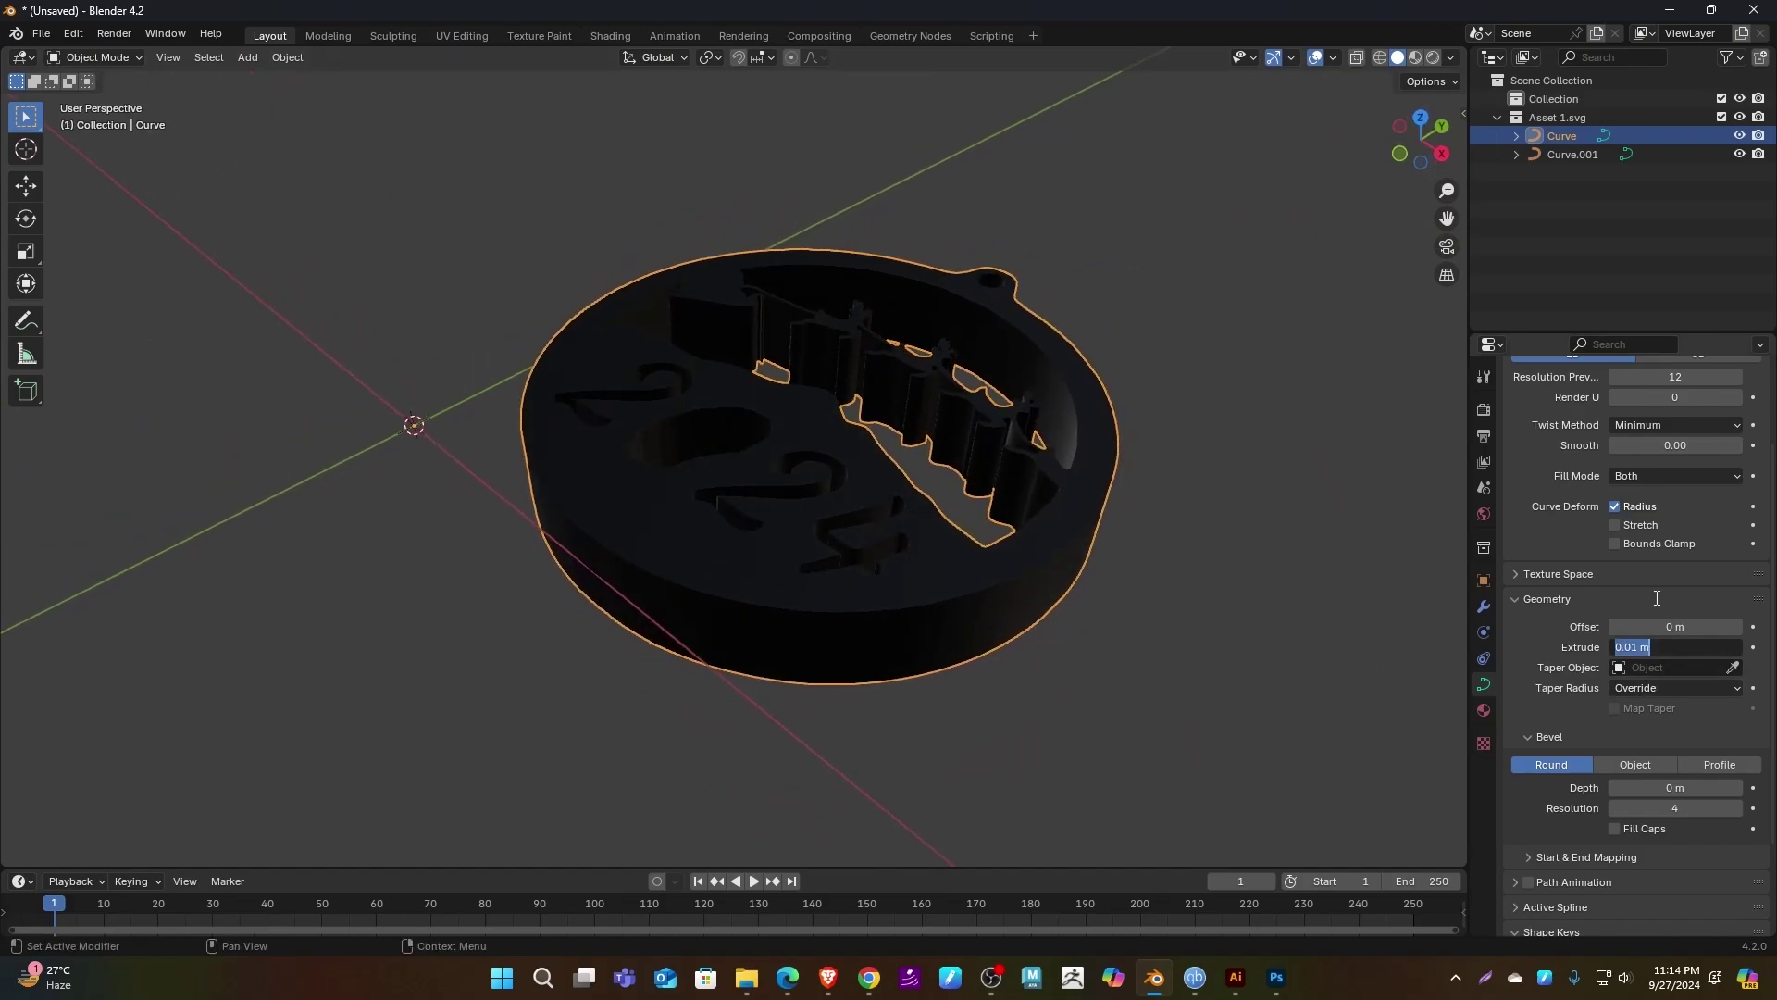
text(0.005)
key(Return)
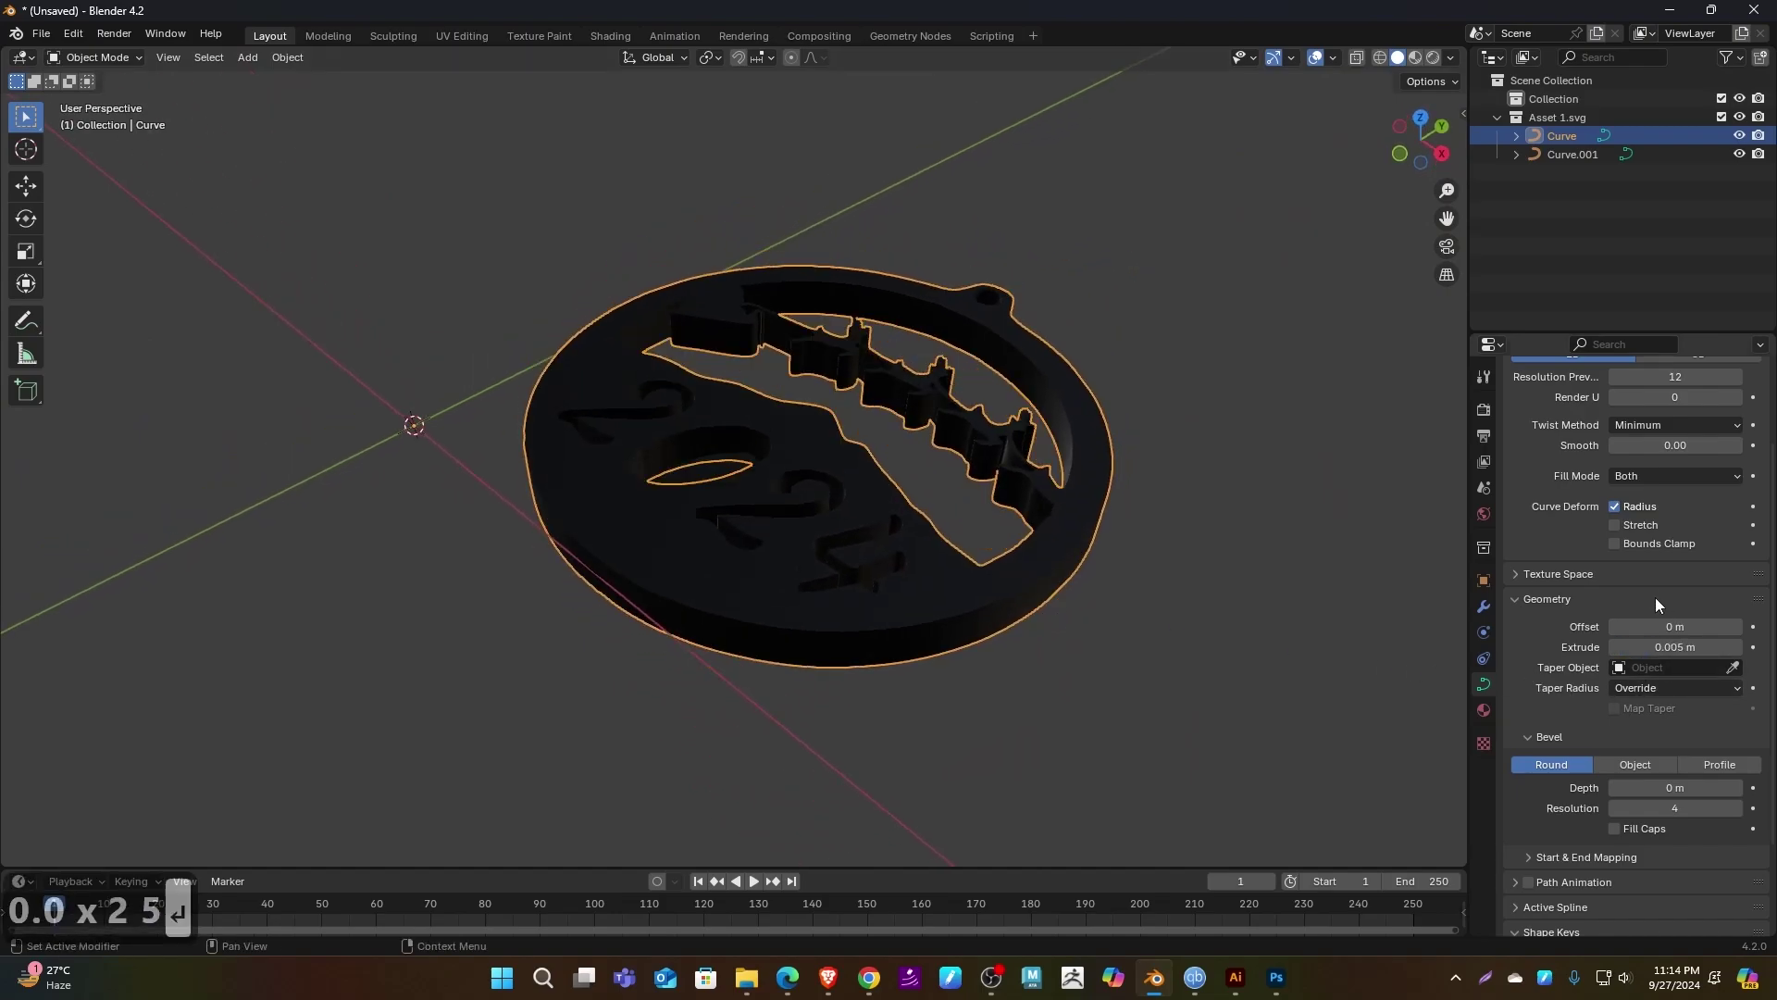
- Select the inner oval curve of the zero in 2024 and set its geometry Extrude to 0.005 m
click(1275, 648)
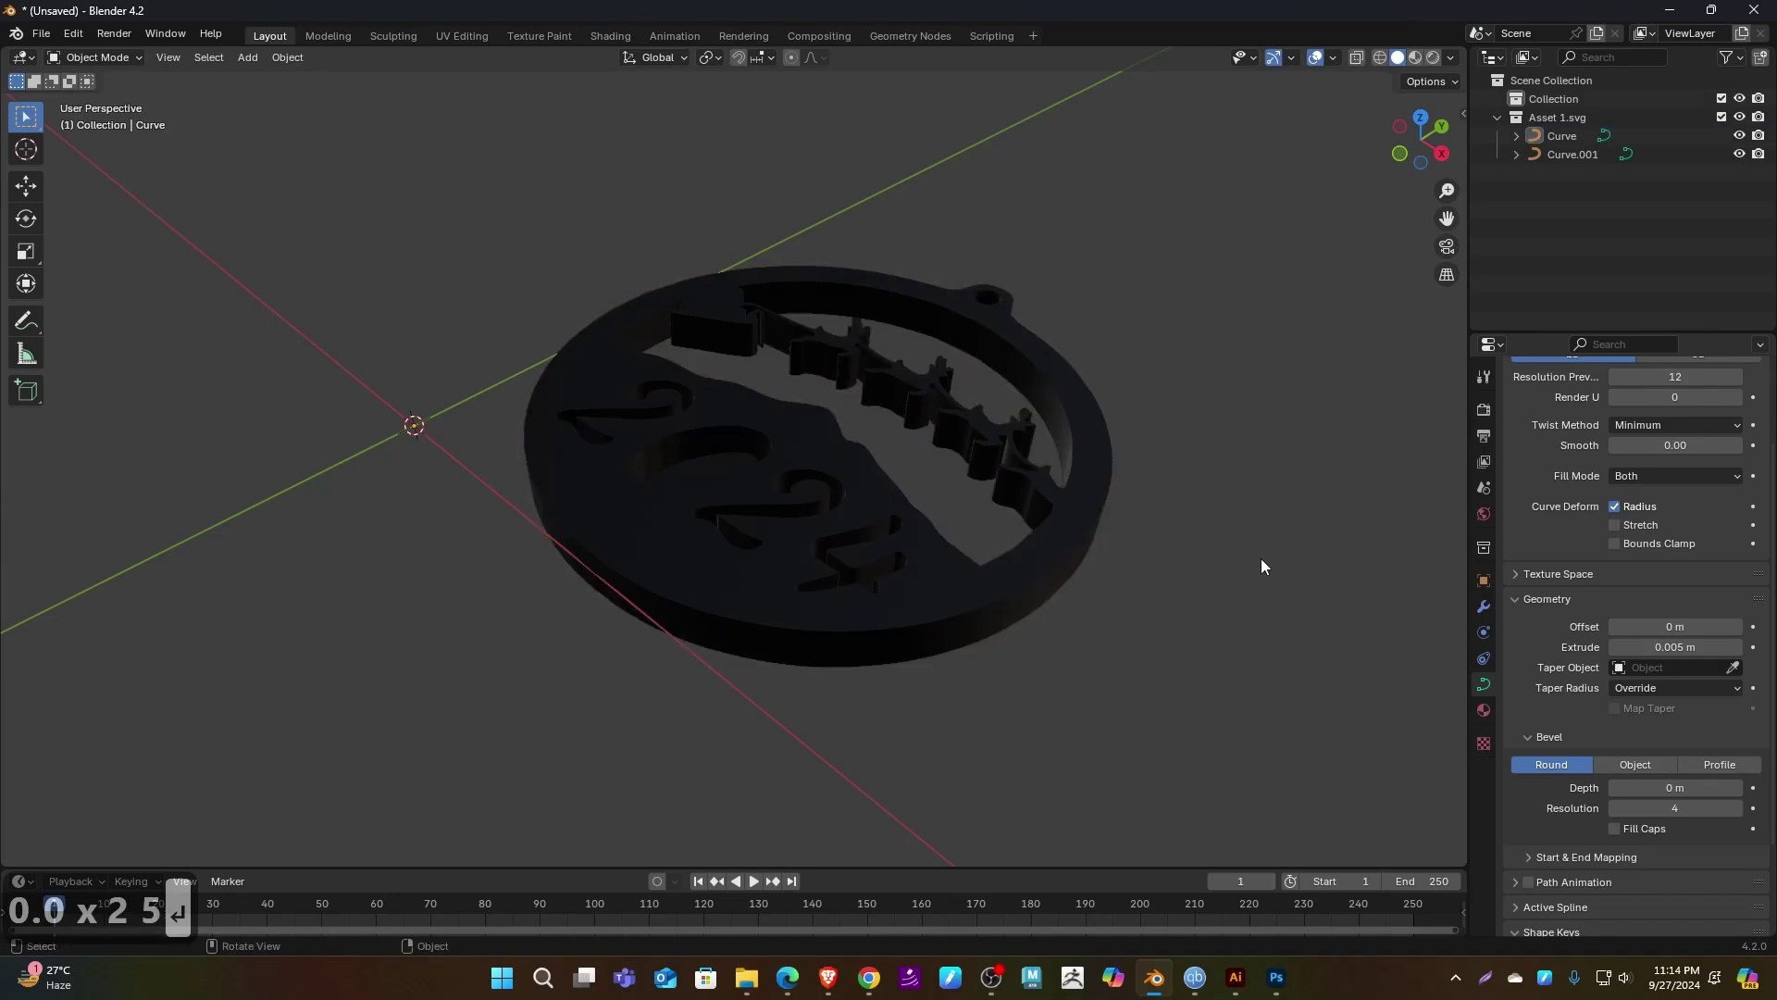
drag(1261, 558, 1257, 624)
click(729, 478)
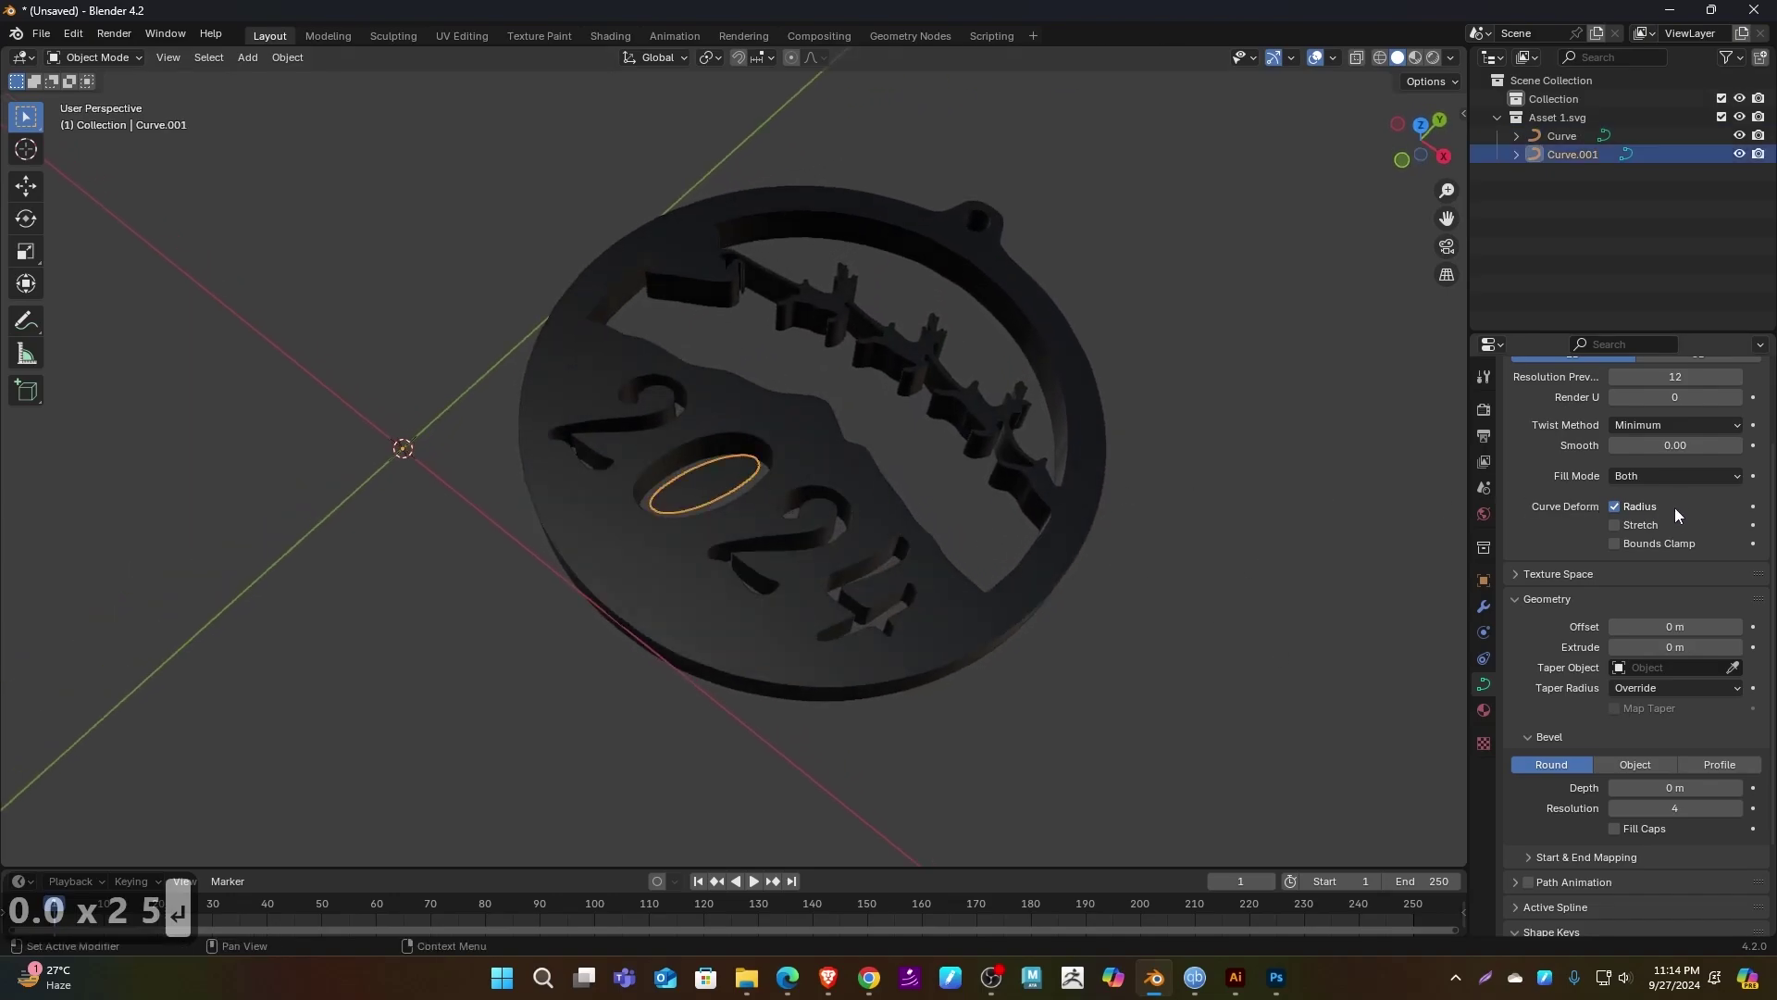
click(1673, 647)
text(0)
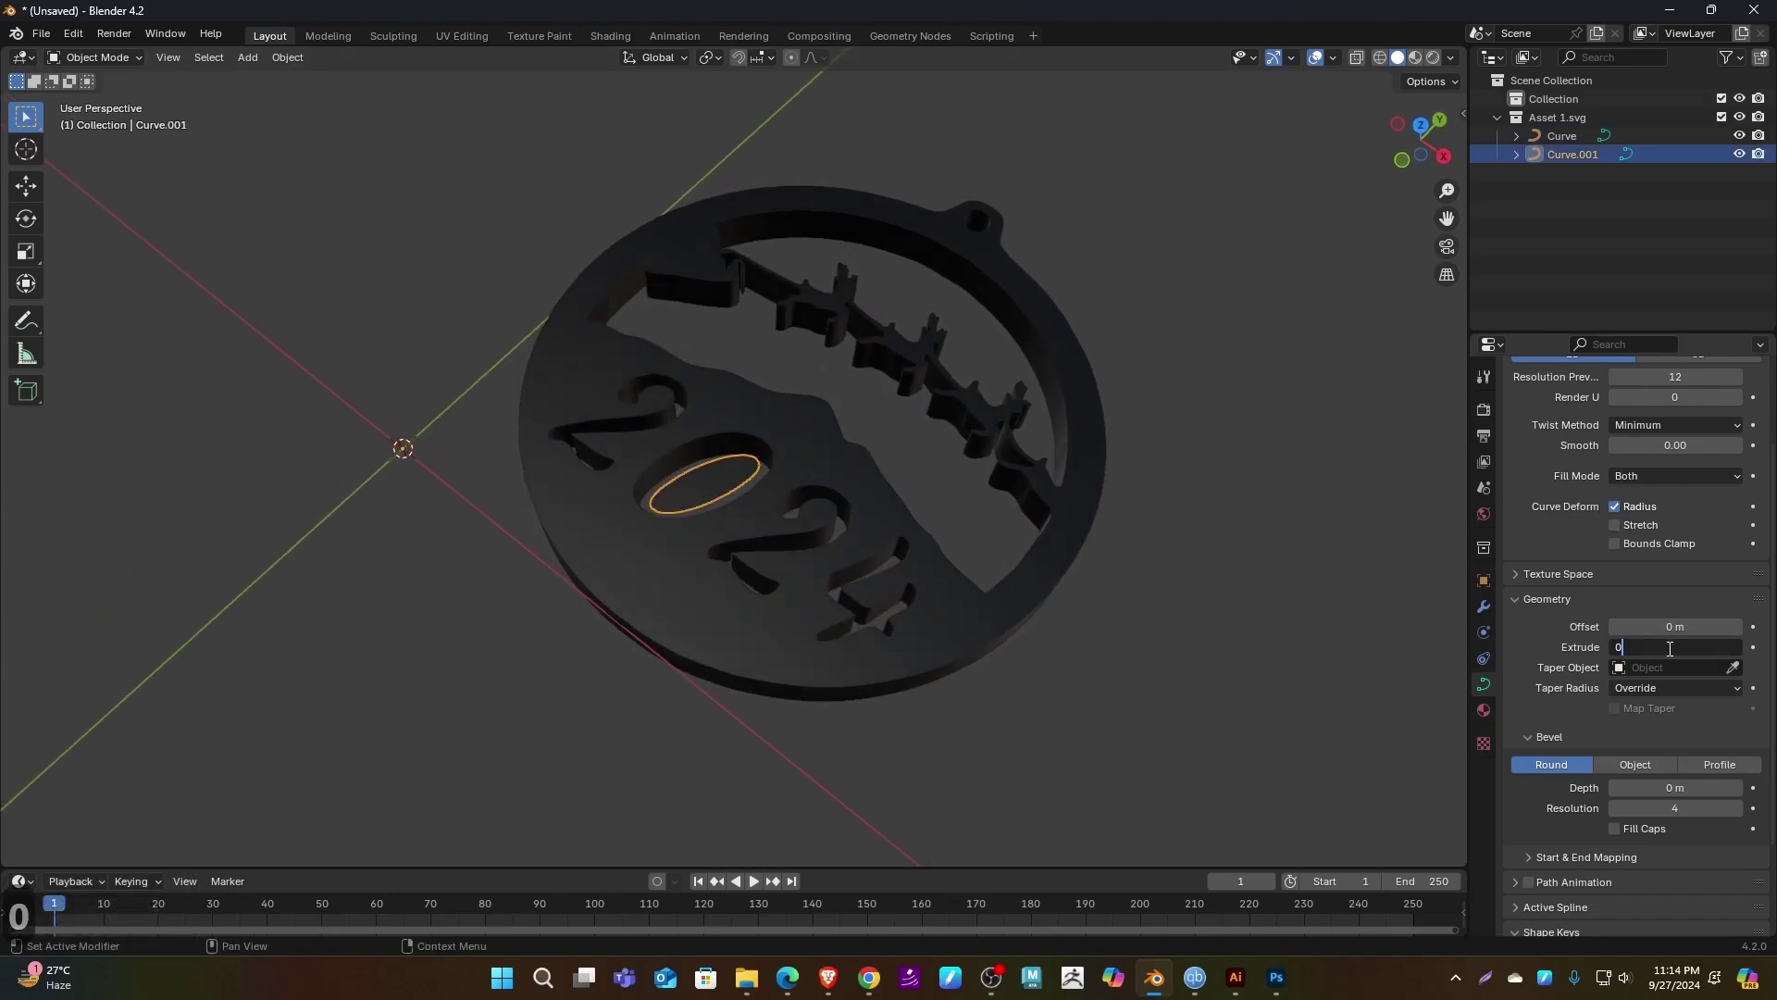
text(.005)
key(Return)
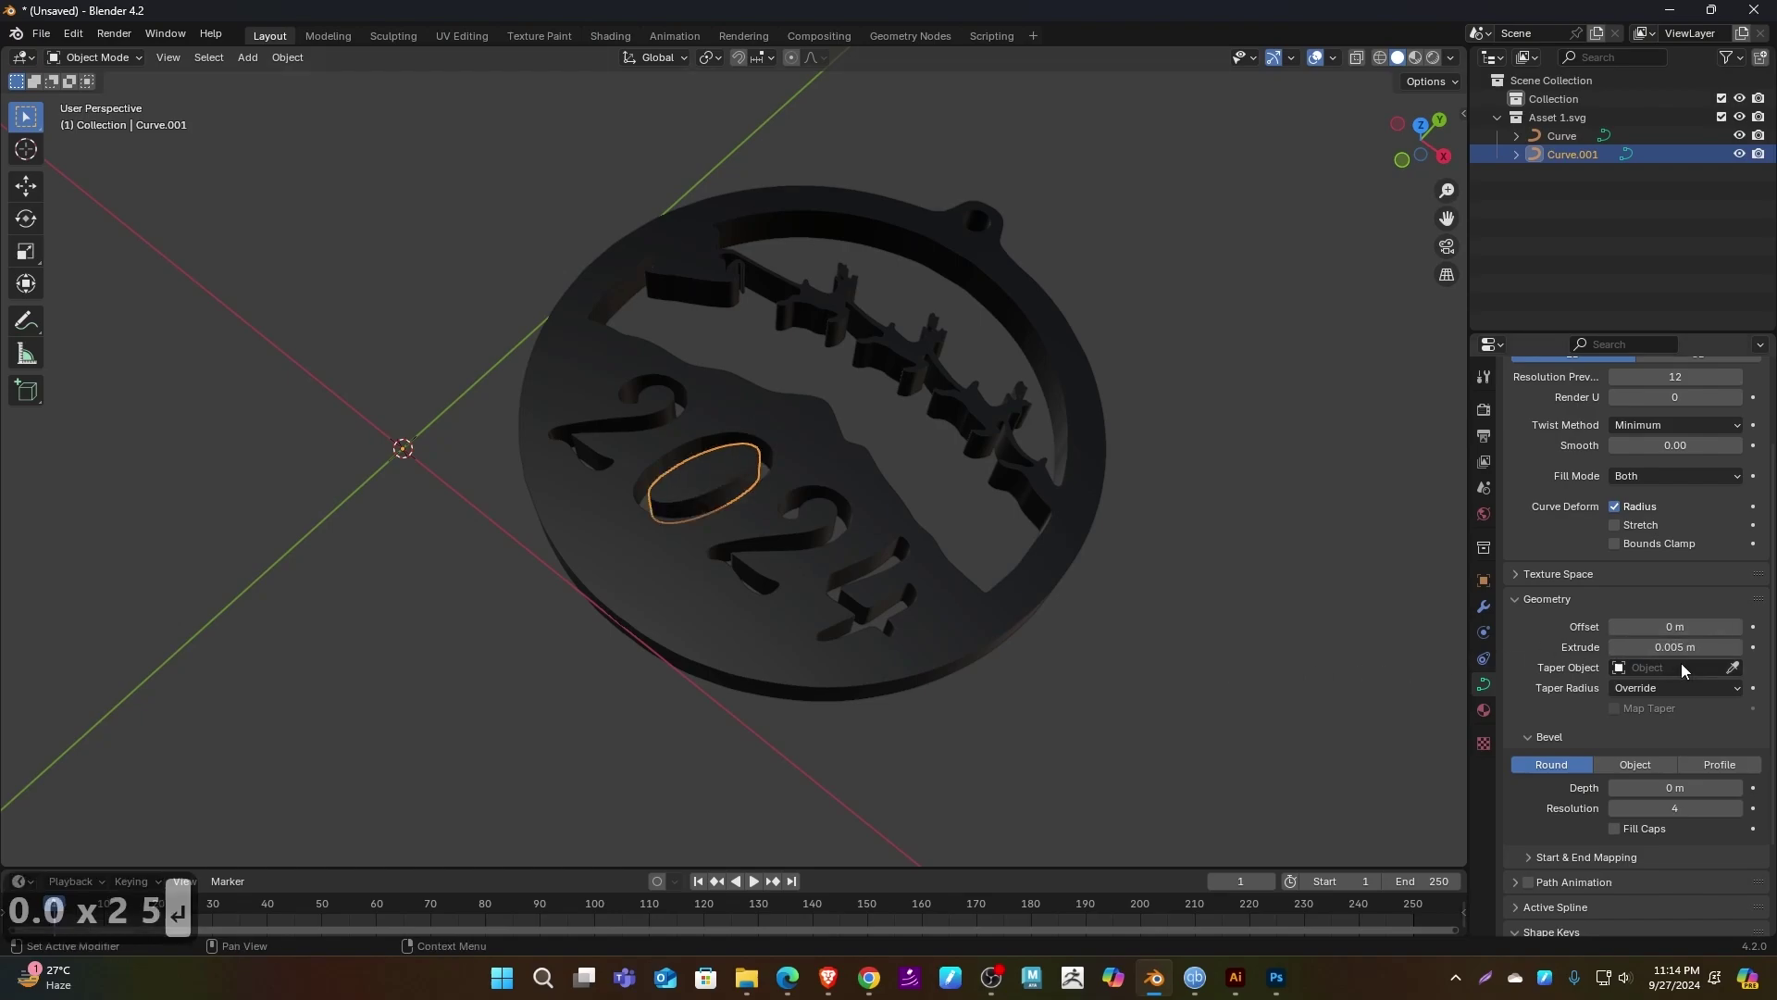
- Set the bevel Resolution to 6 on both the zero's inner curve and the main ornament curve
click(1742, 809)
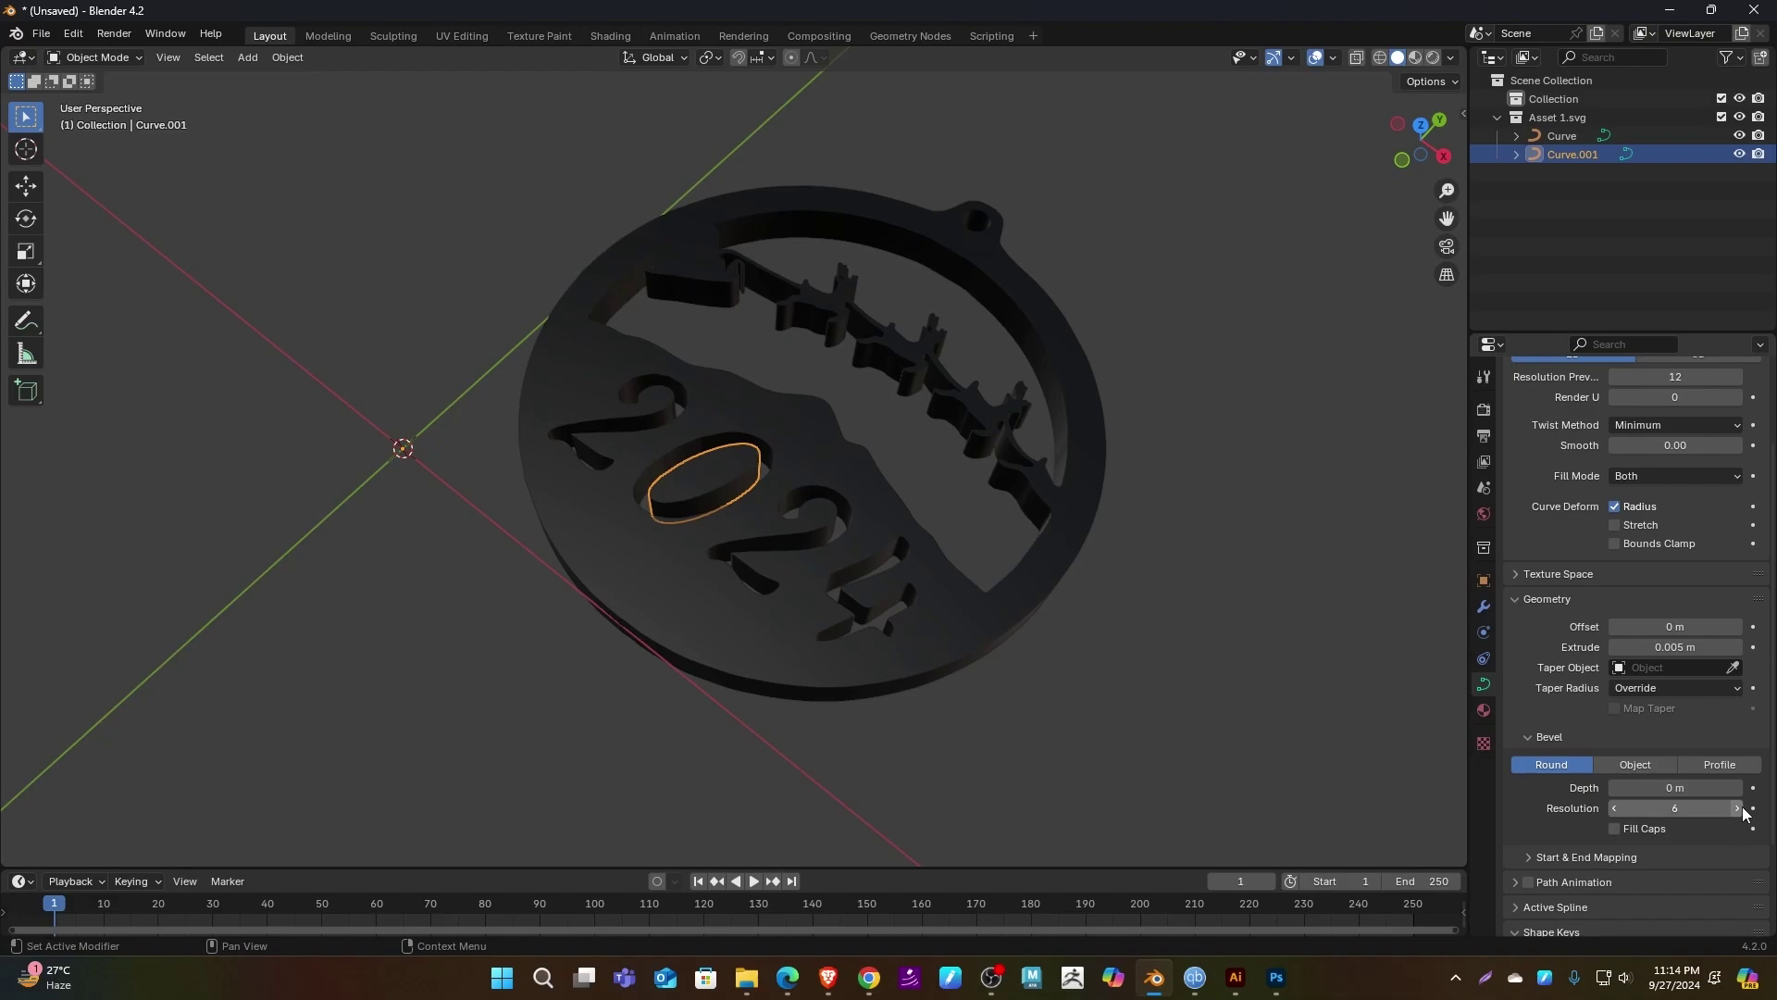
click(992, 586)
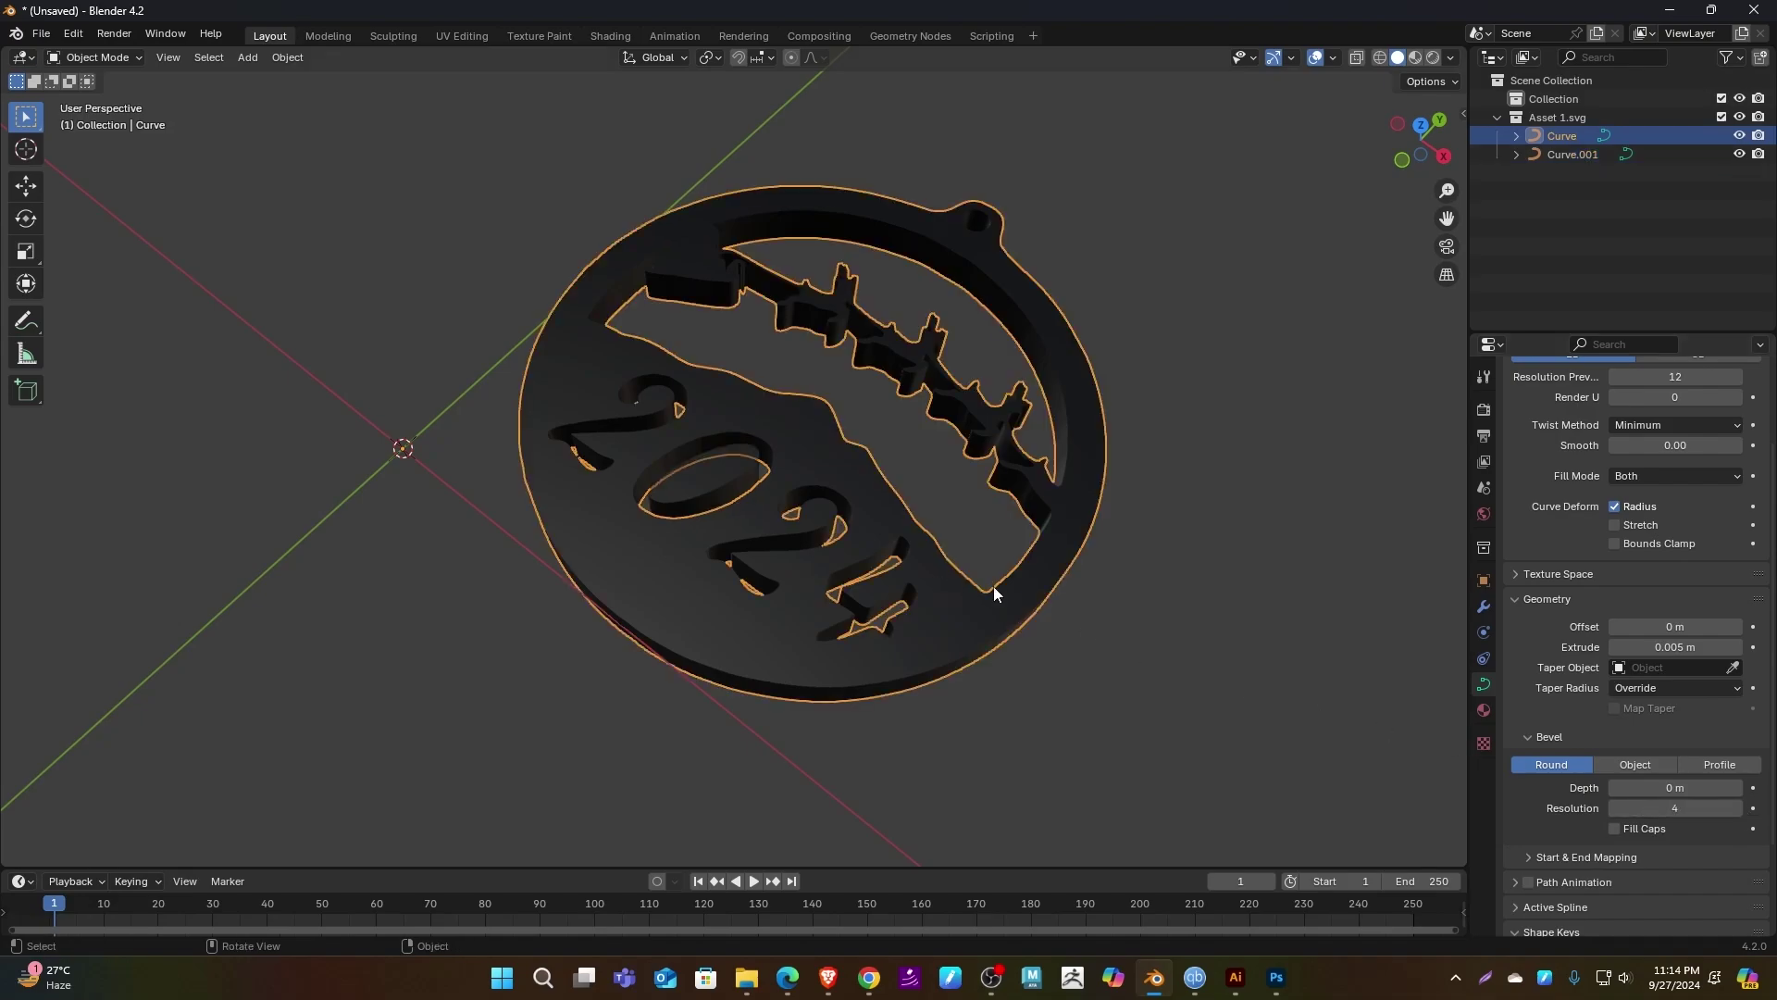
click(1742, 809)
click(1742, 809)
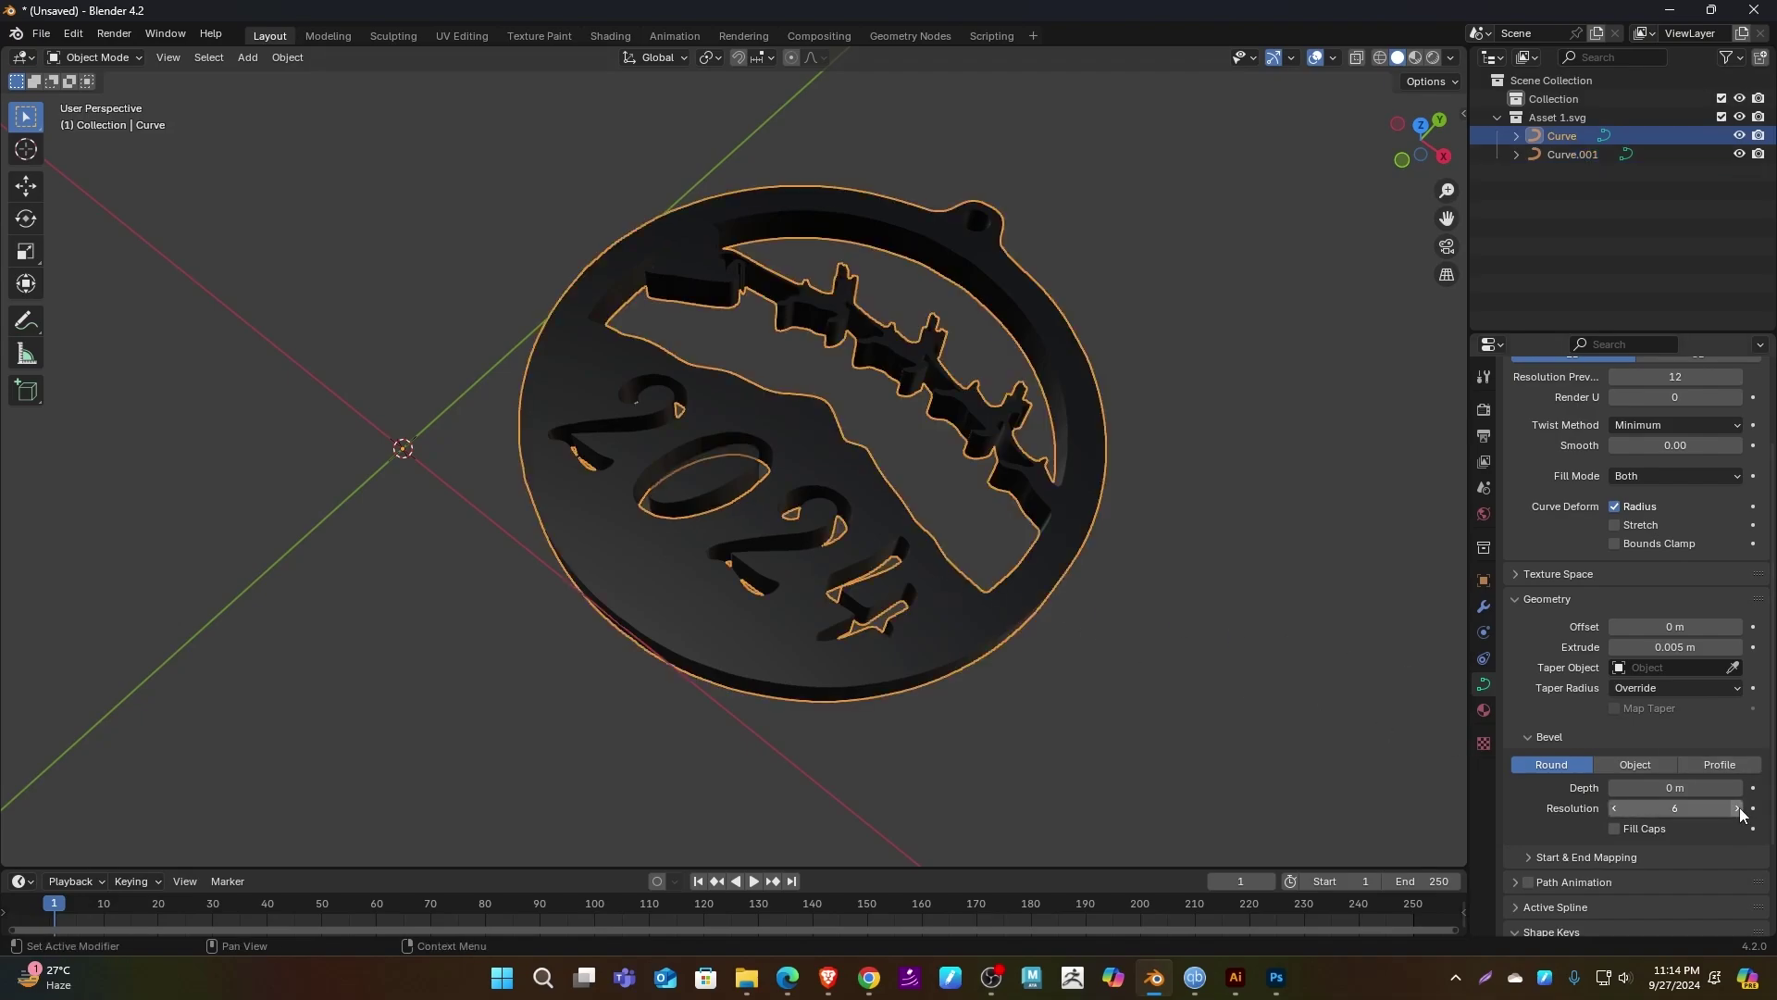
click(1019, 560)
- Select both ornament curves and join them into one object
drag(1019, 555, 1091, 594)
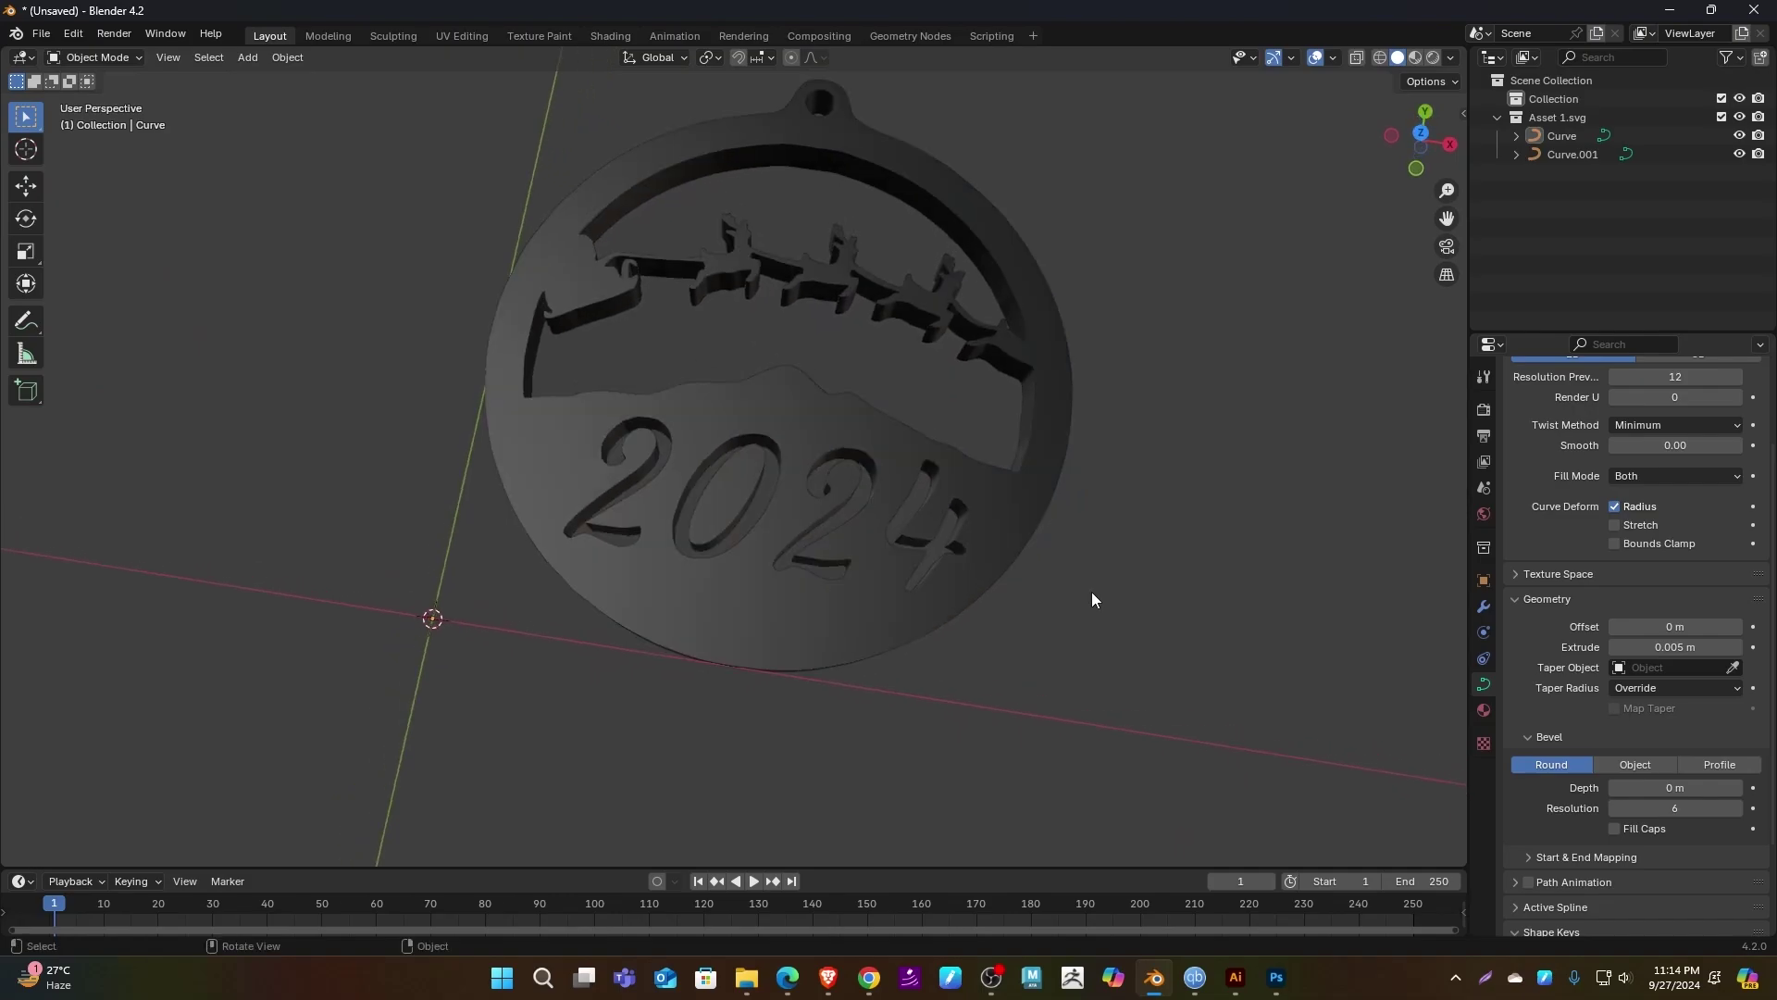
drag(967, 664, 621, 392)
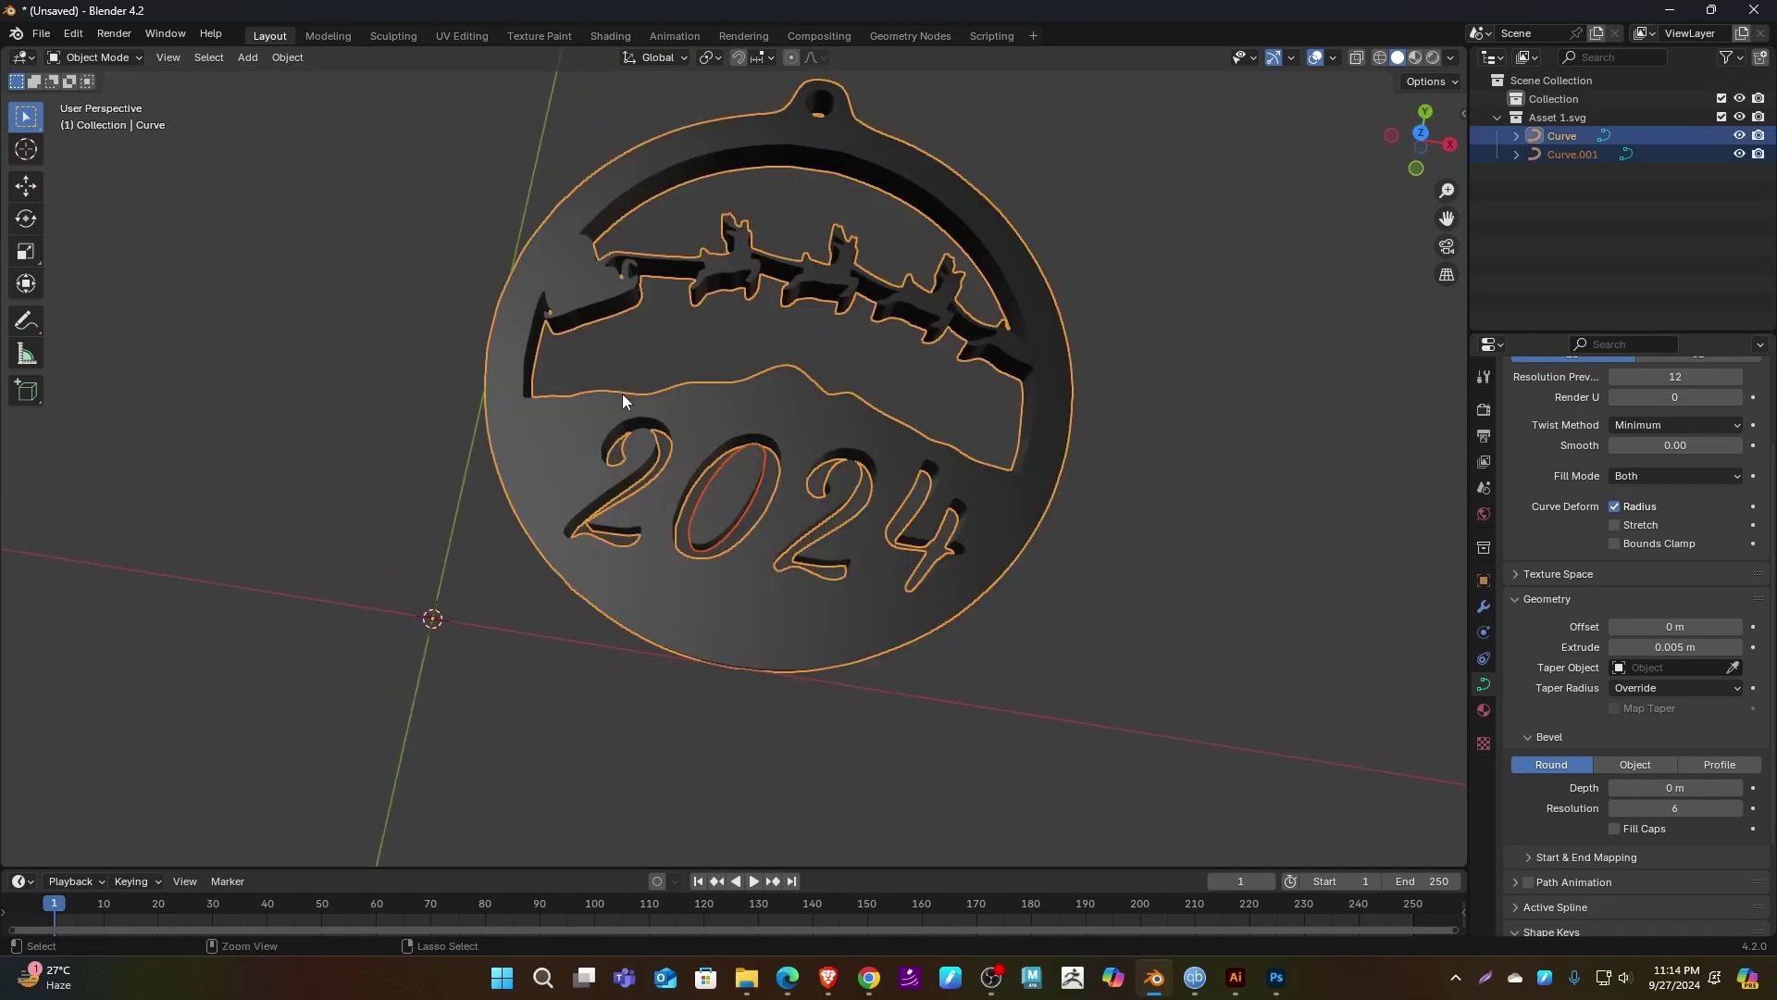
key(ctrl+j)
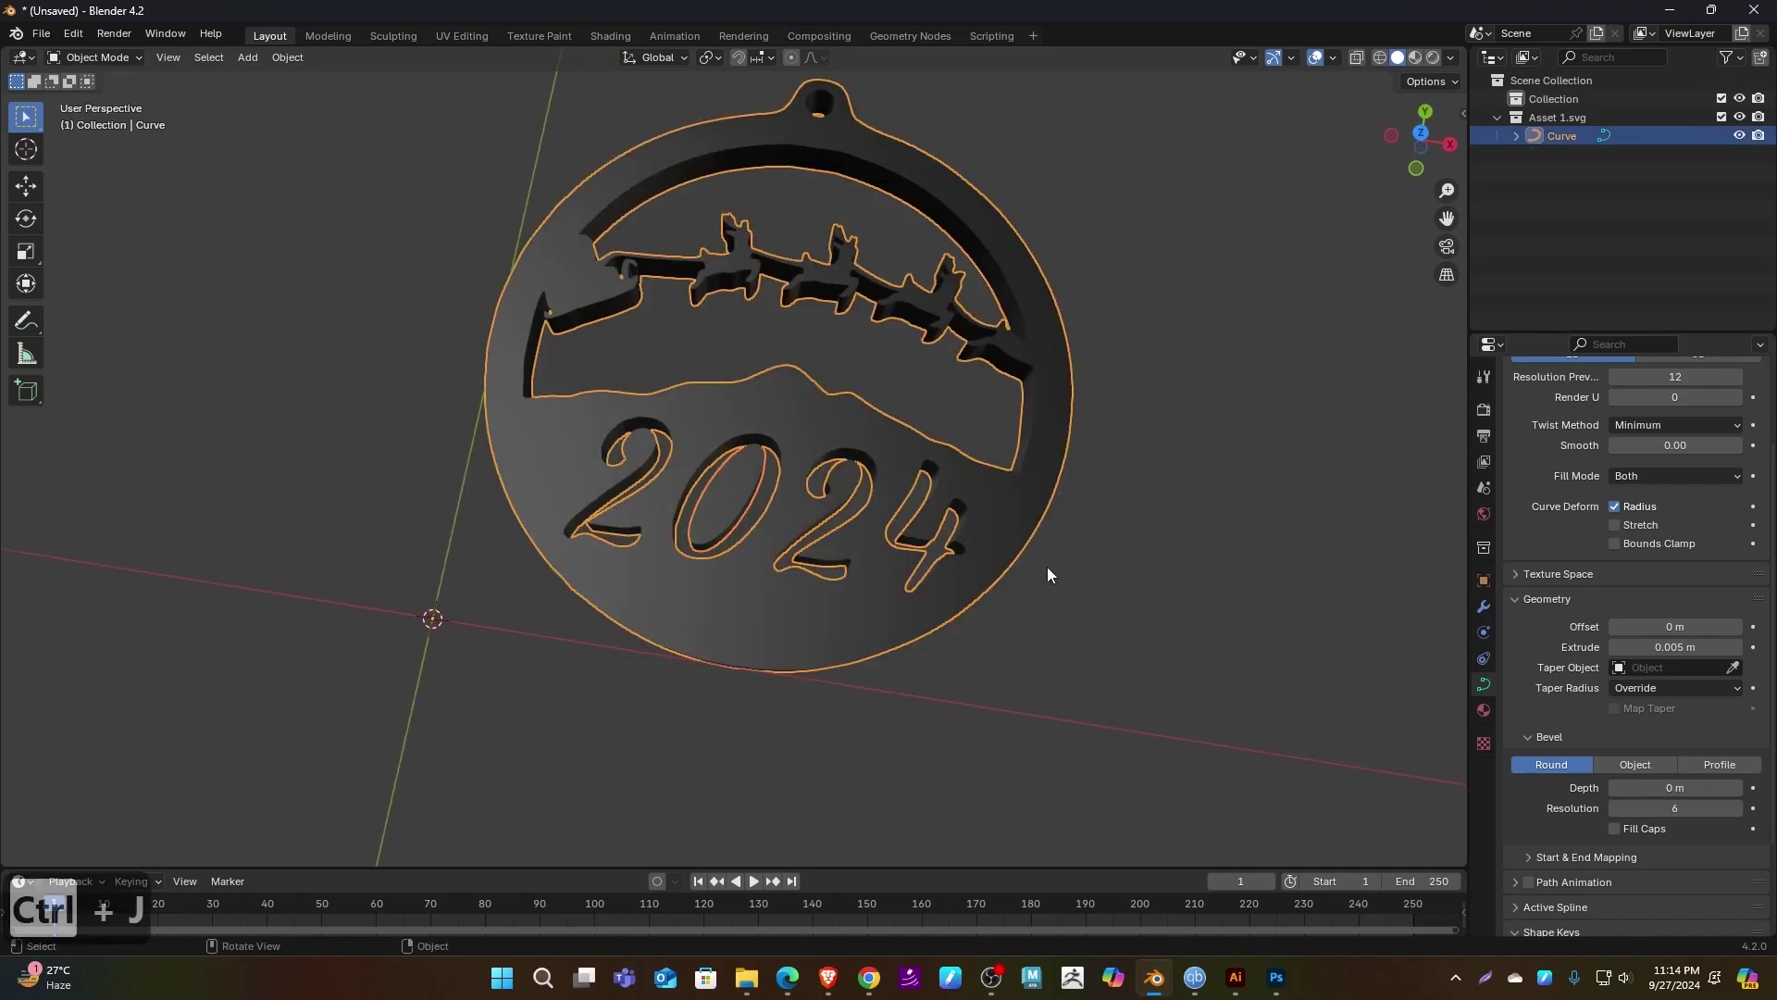
- Duplicate the joined ornament in place and move the copy to a new collection named Mesh
key(shift+d)
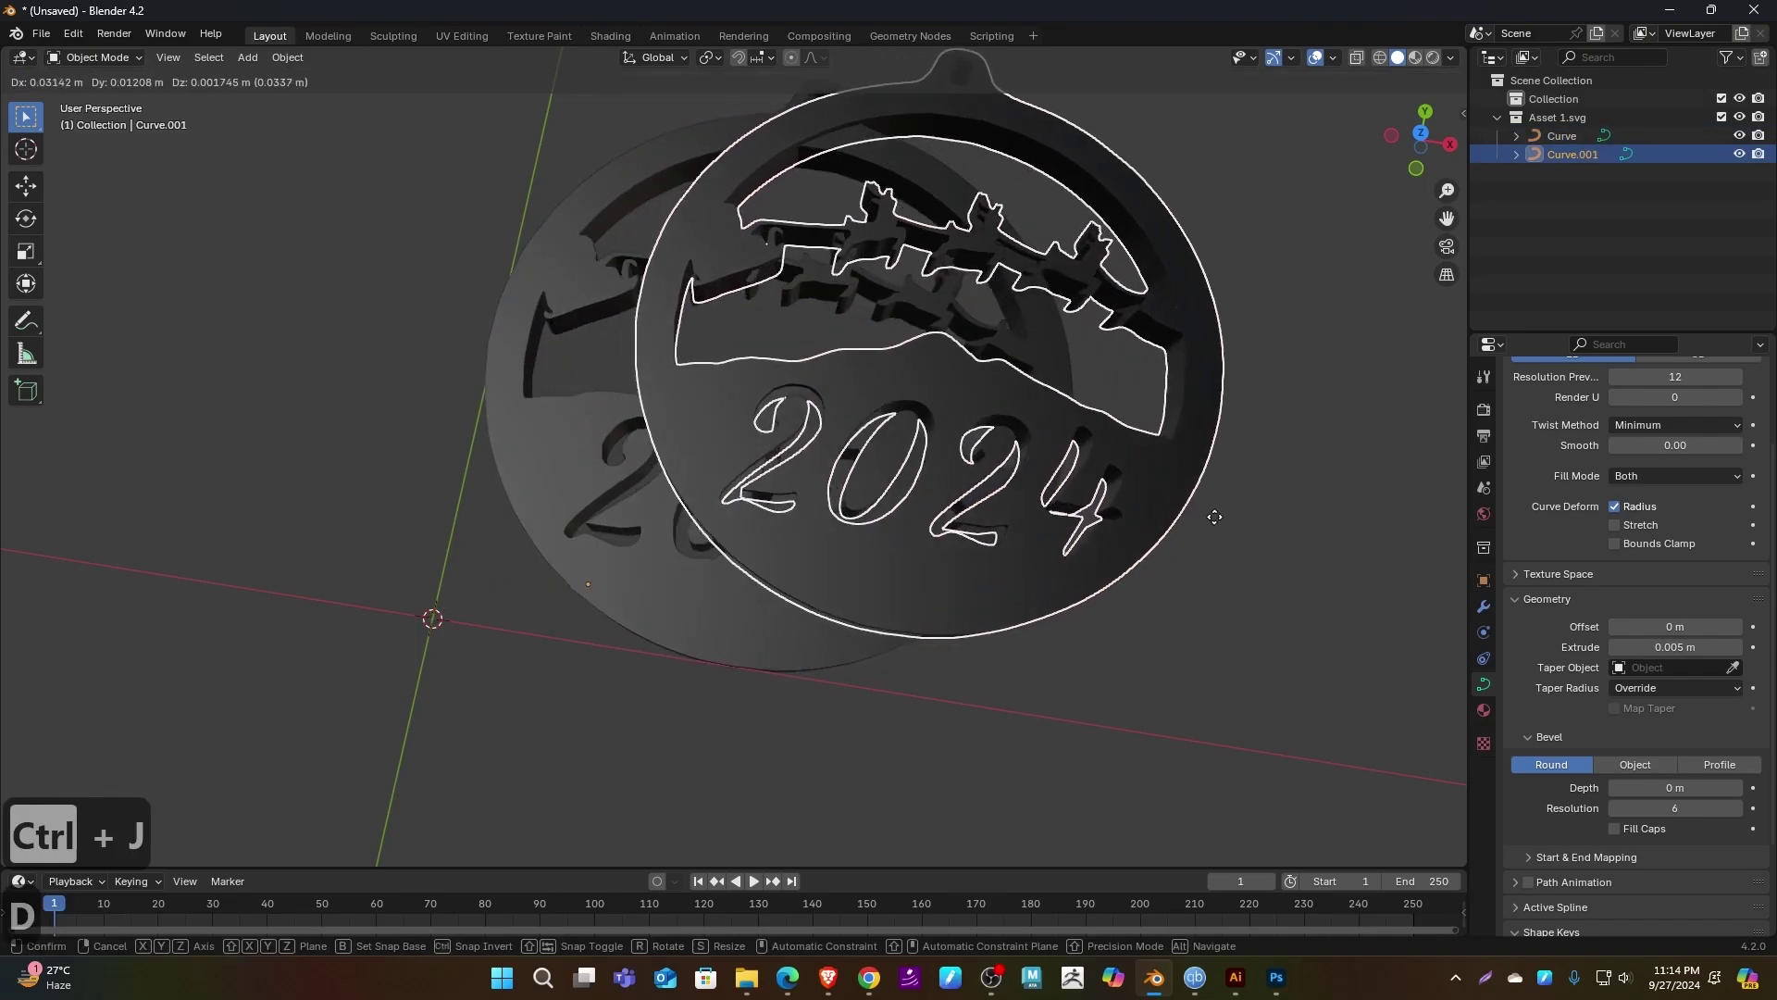
right_click(1211, 525)
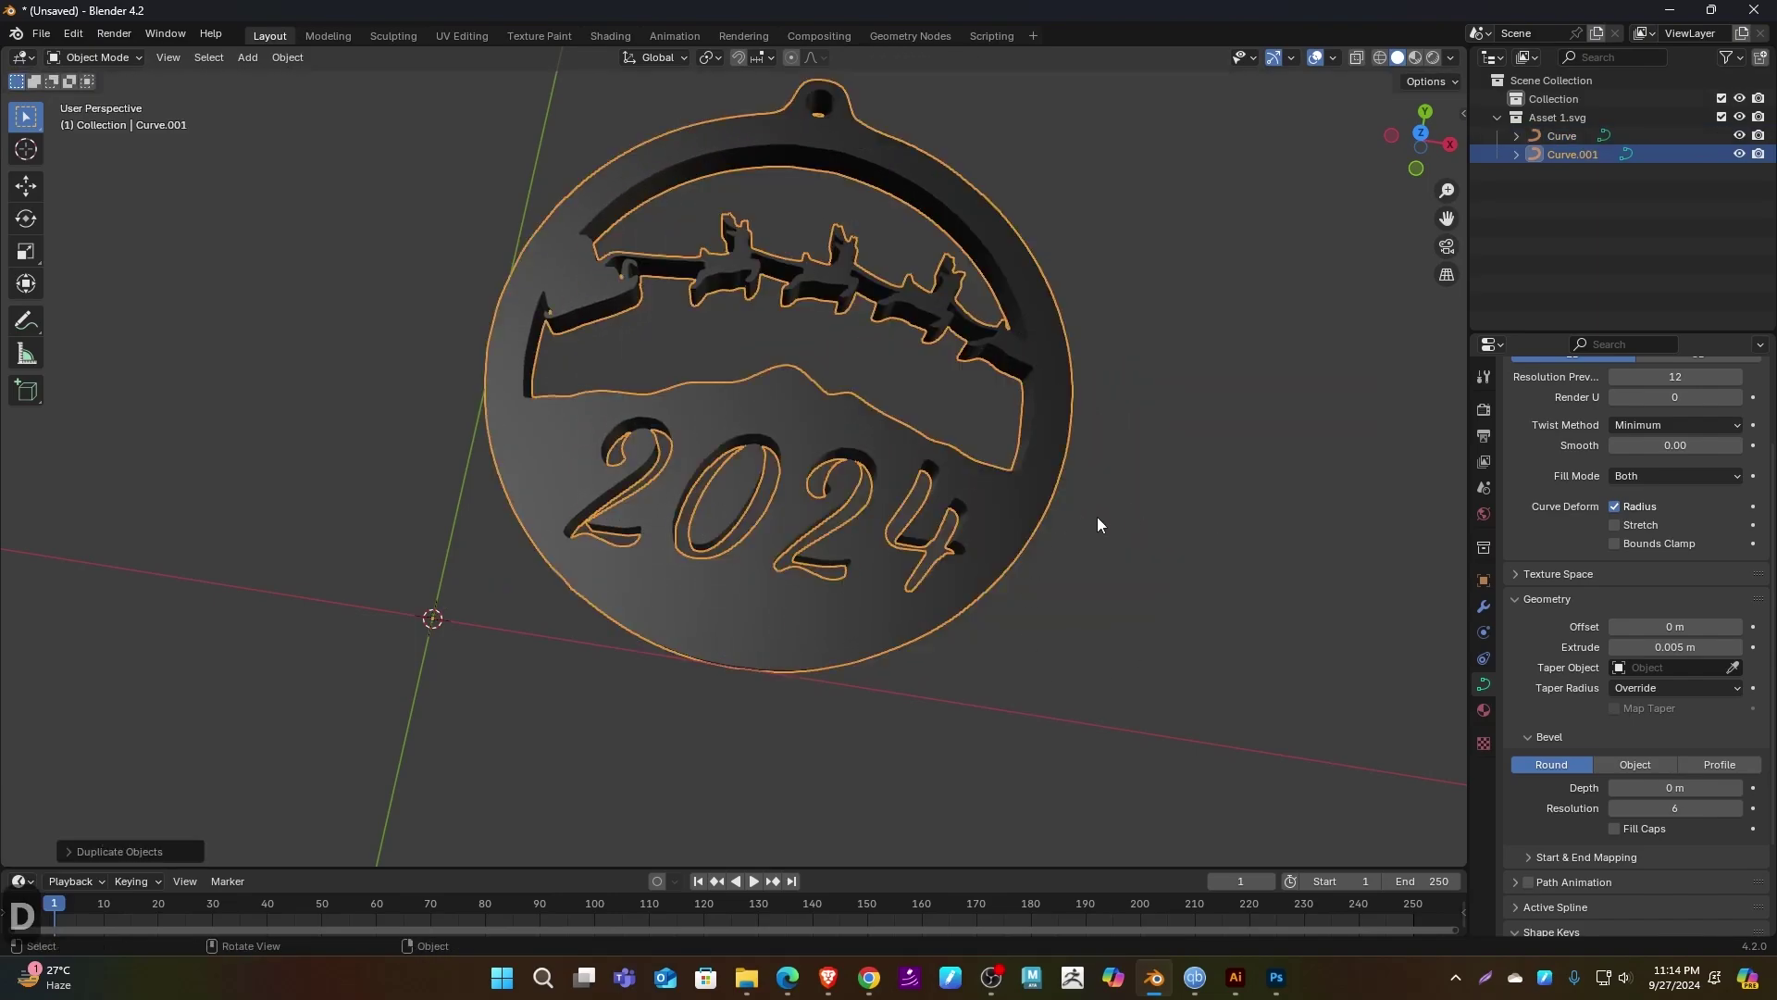
key(m)
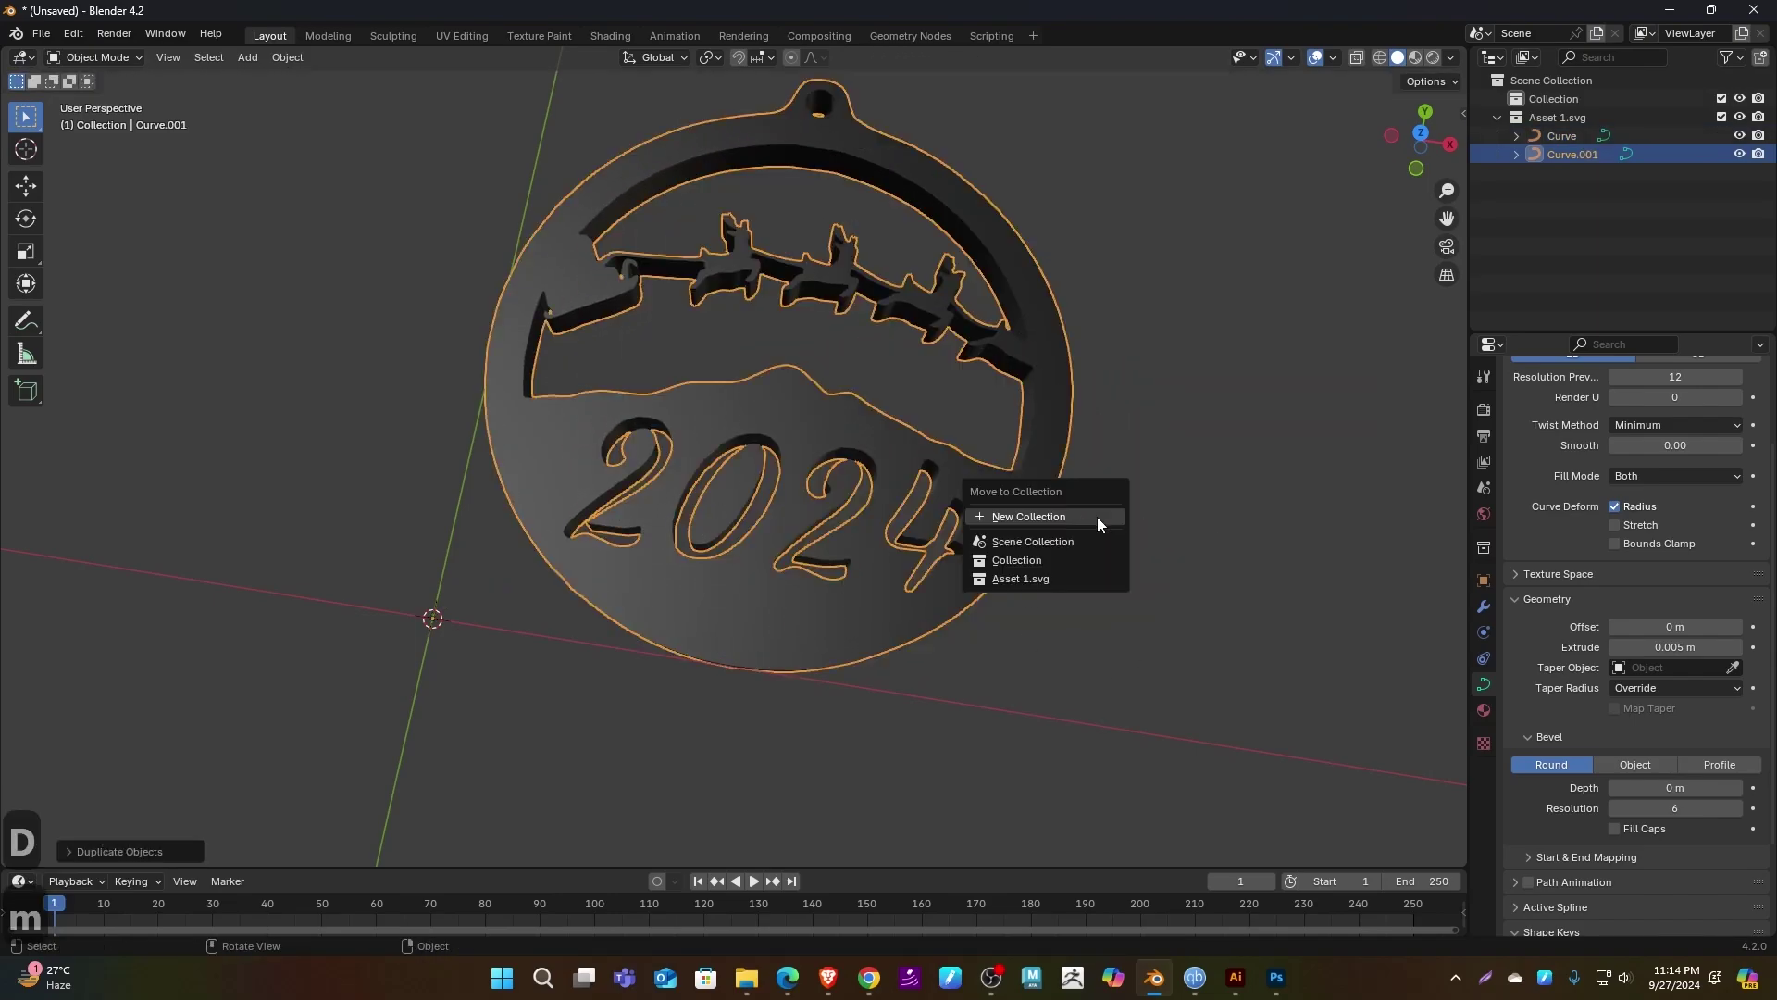
click(1086, 520)
text(Mesh)
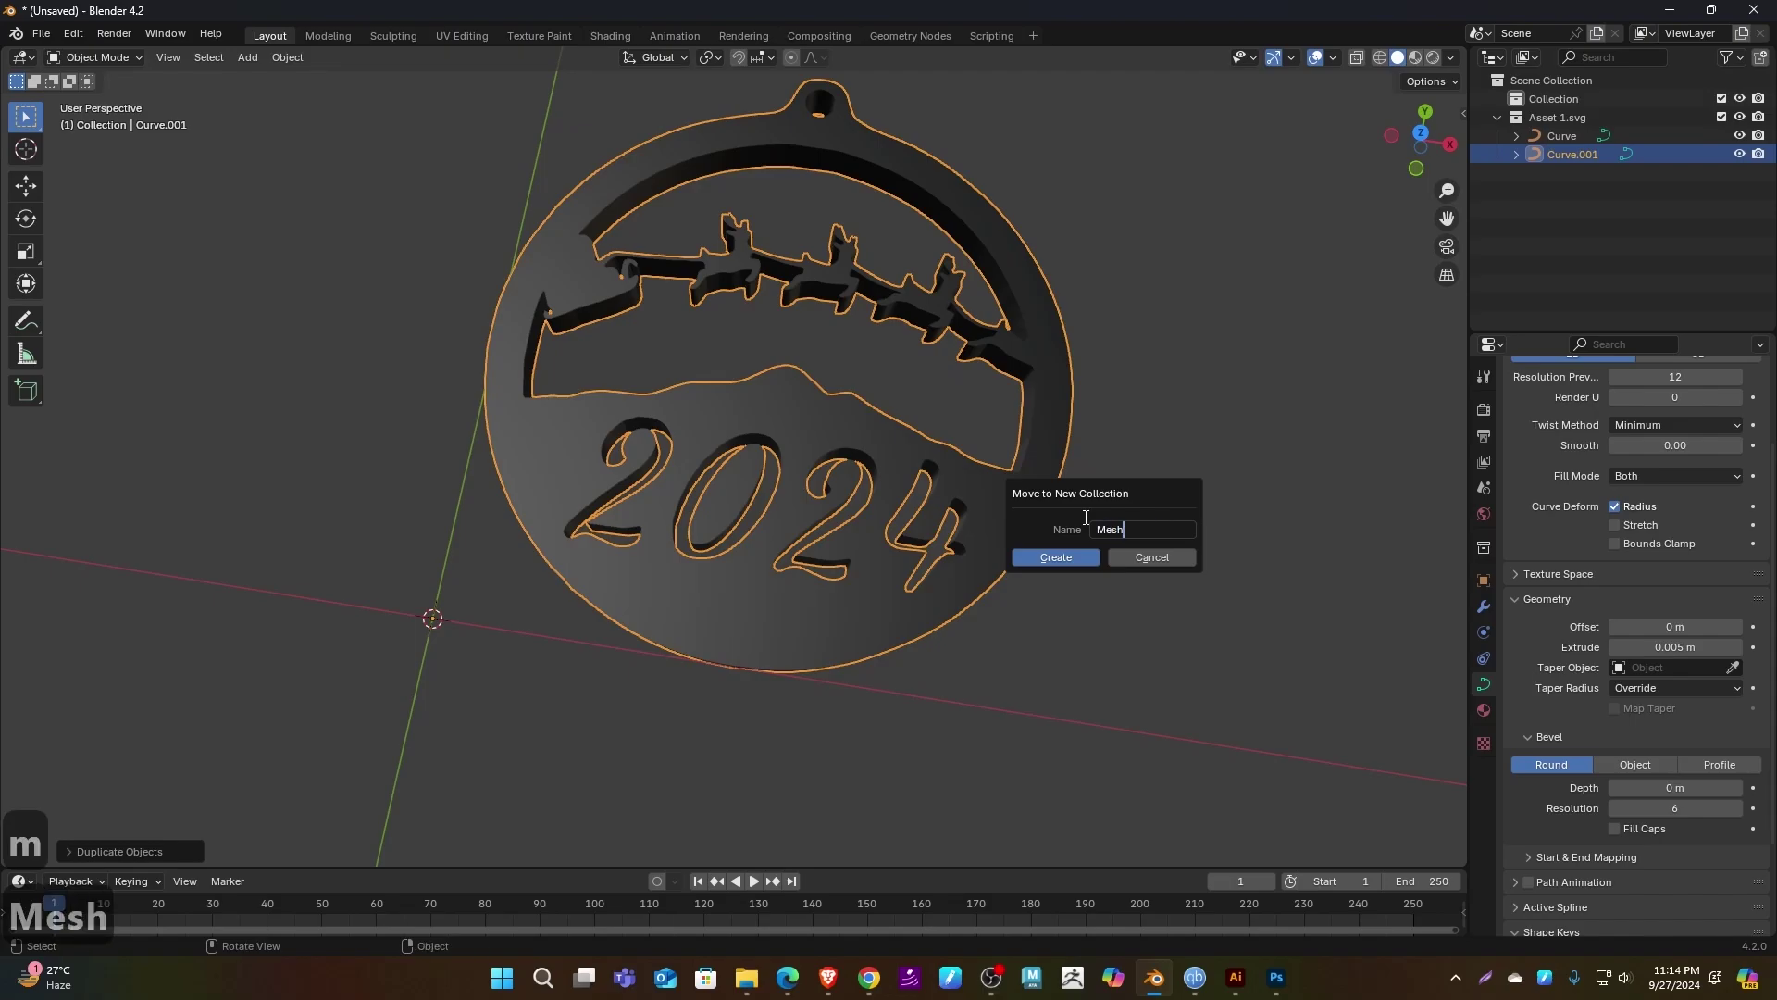
key(Return)
key(Return)
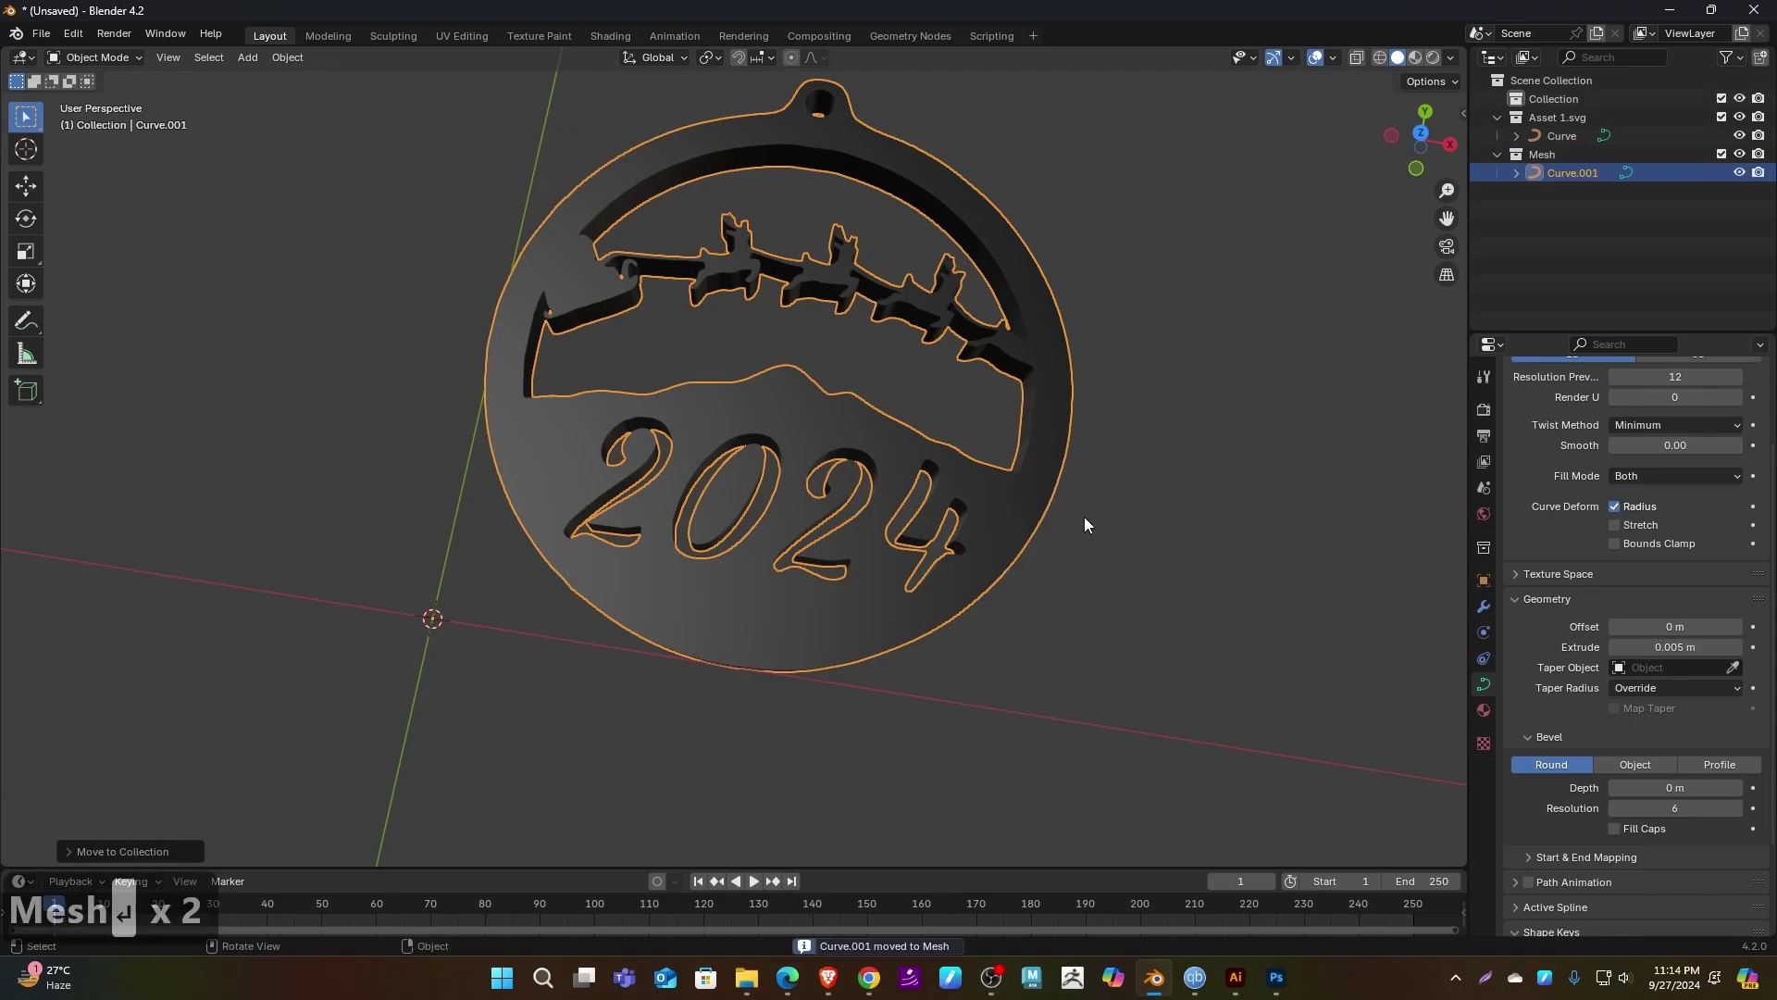
- Hide the Asset 1.svg collection in the viewport, disable it in renders and collapse it in the outliner
click(1740, 118)
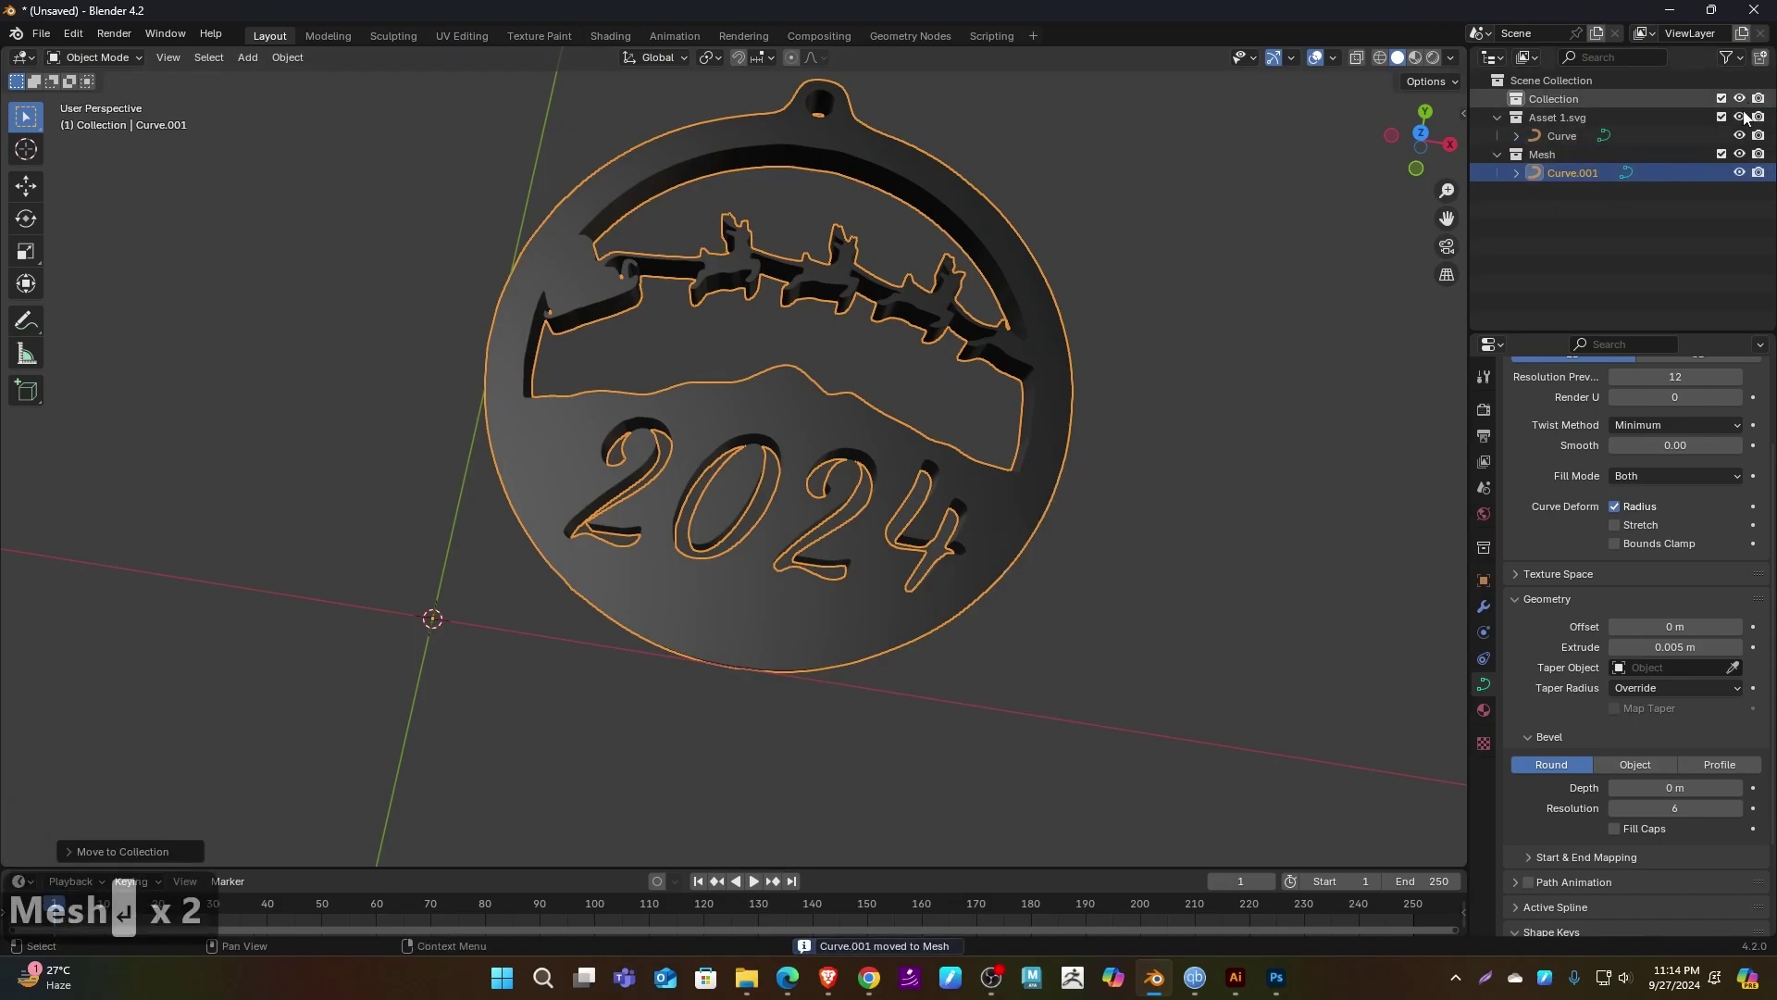
click(1758, 119)
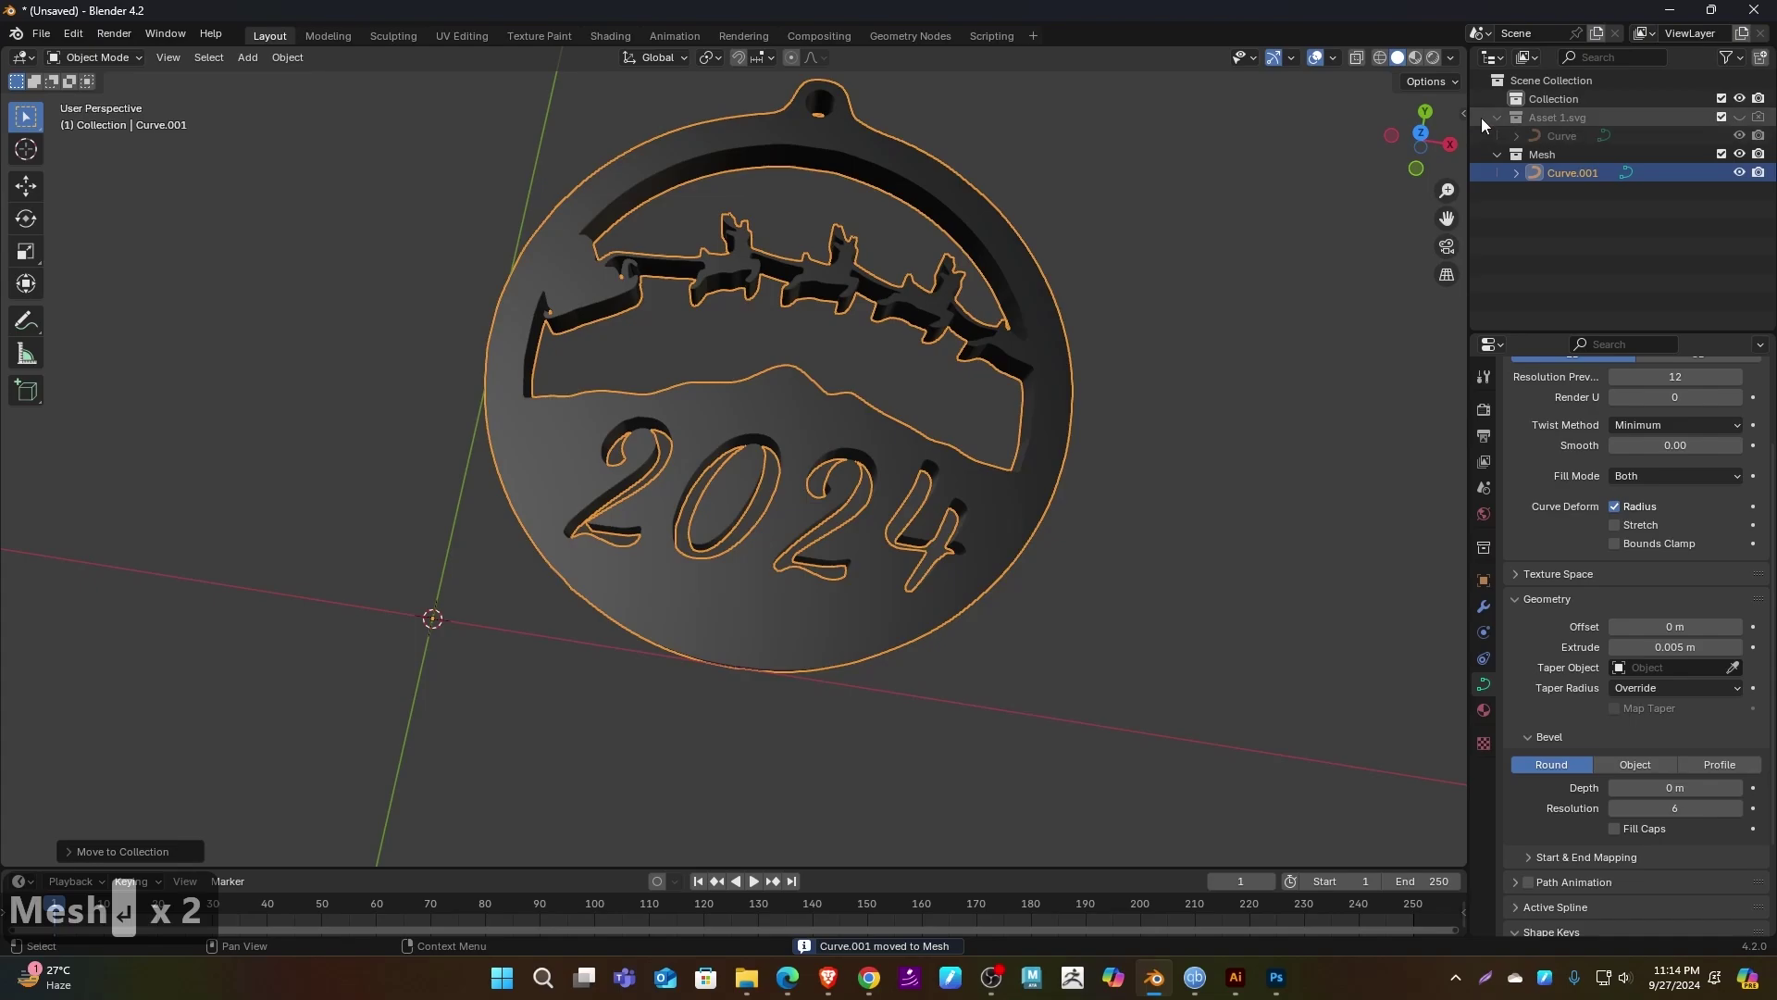
click(1497, 123)
- Convert the duplicated ornament curve to a mesh and check its topology in Edit Mode
right_click(967, 503)
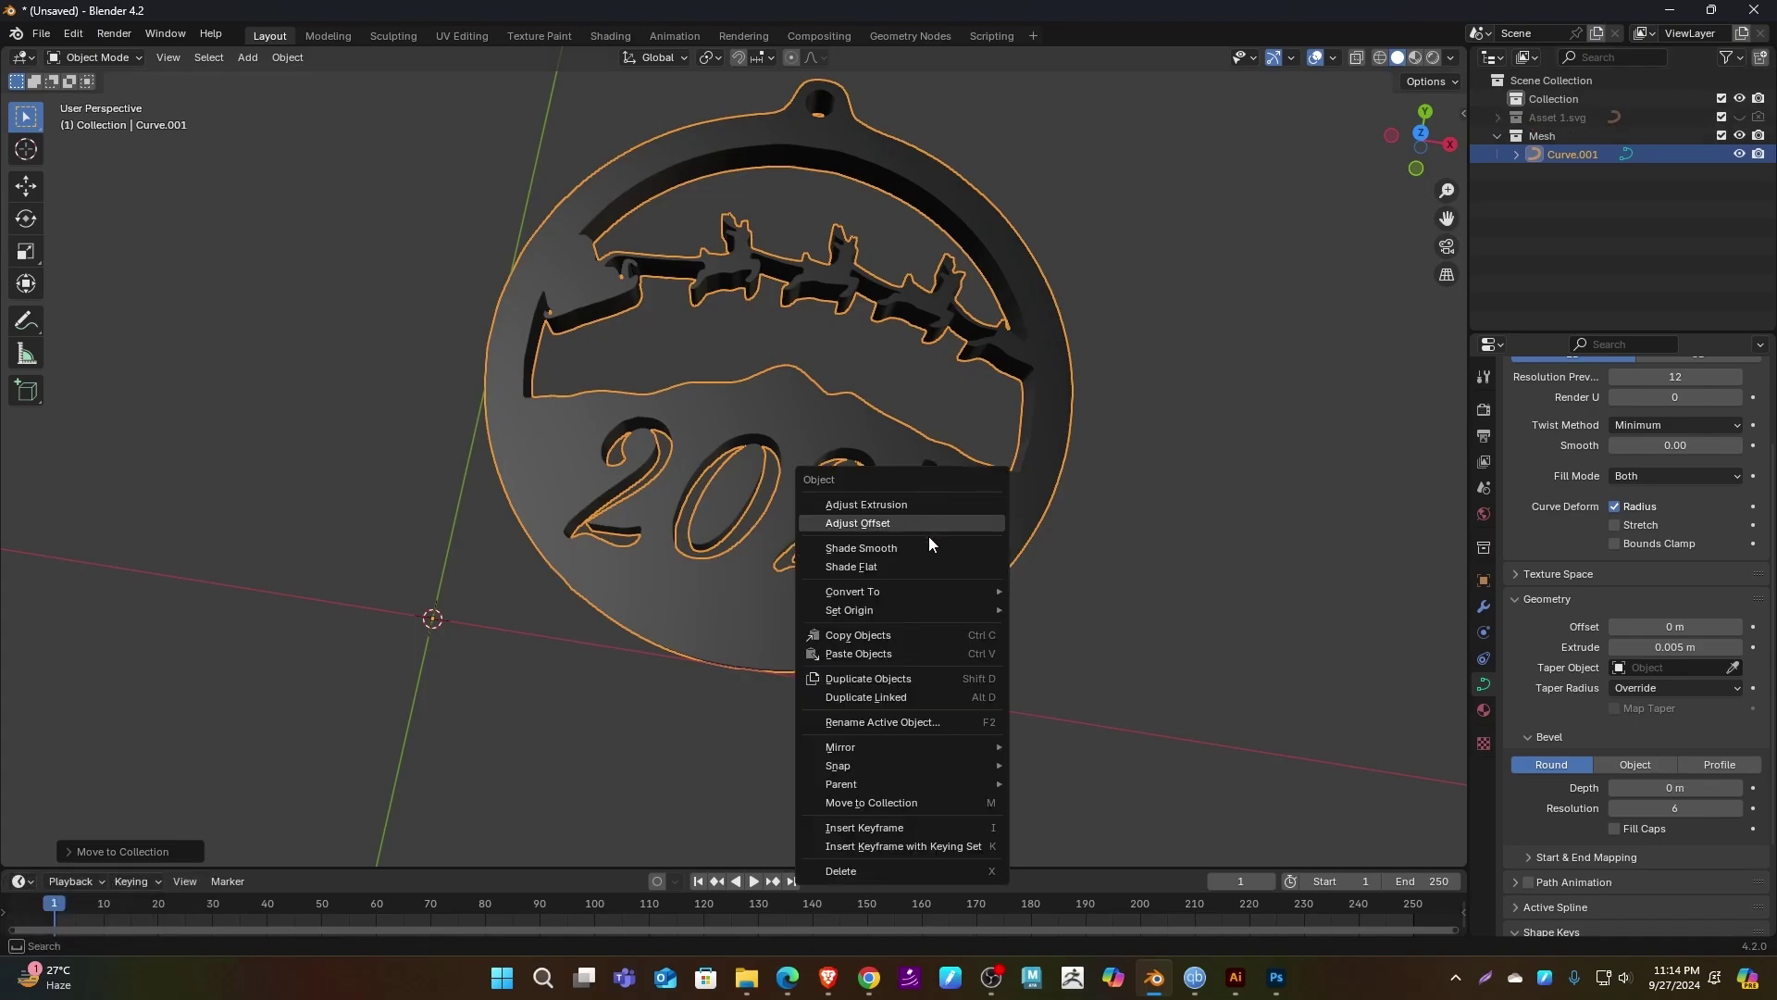
mouse_move(935, 591)
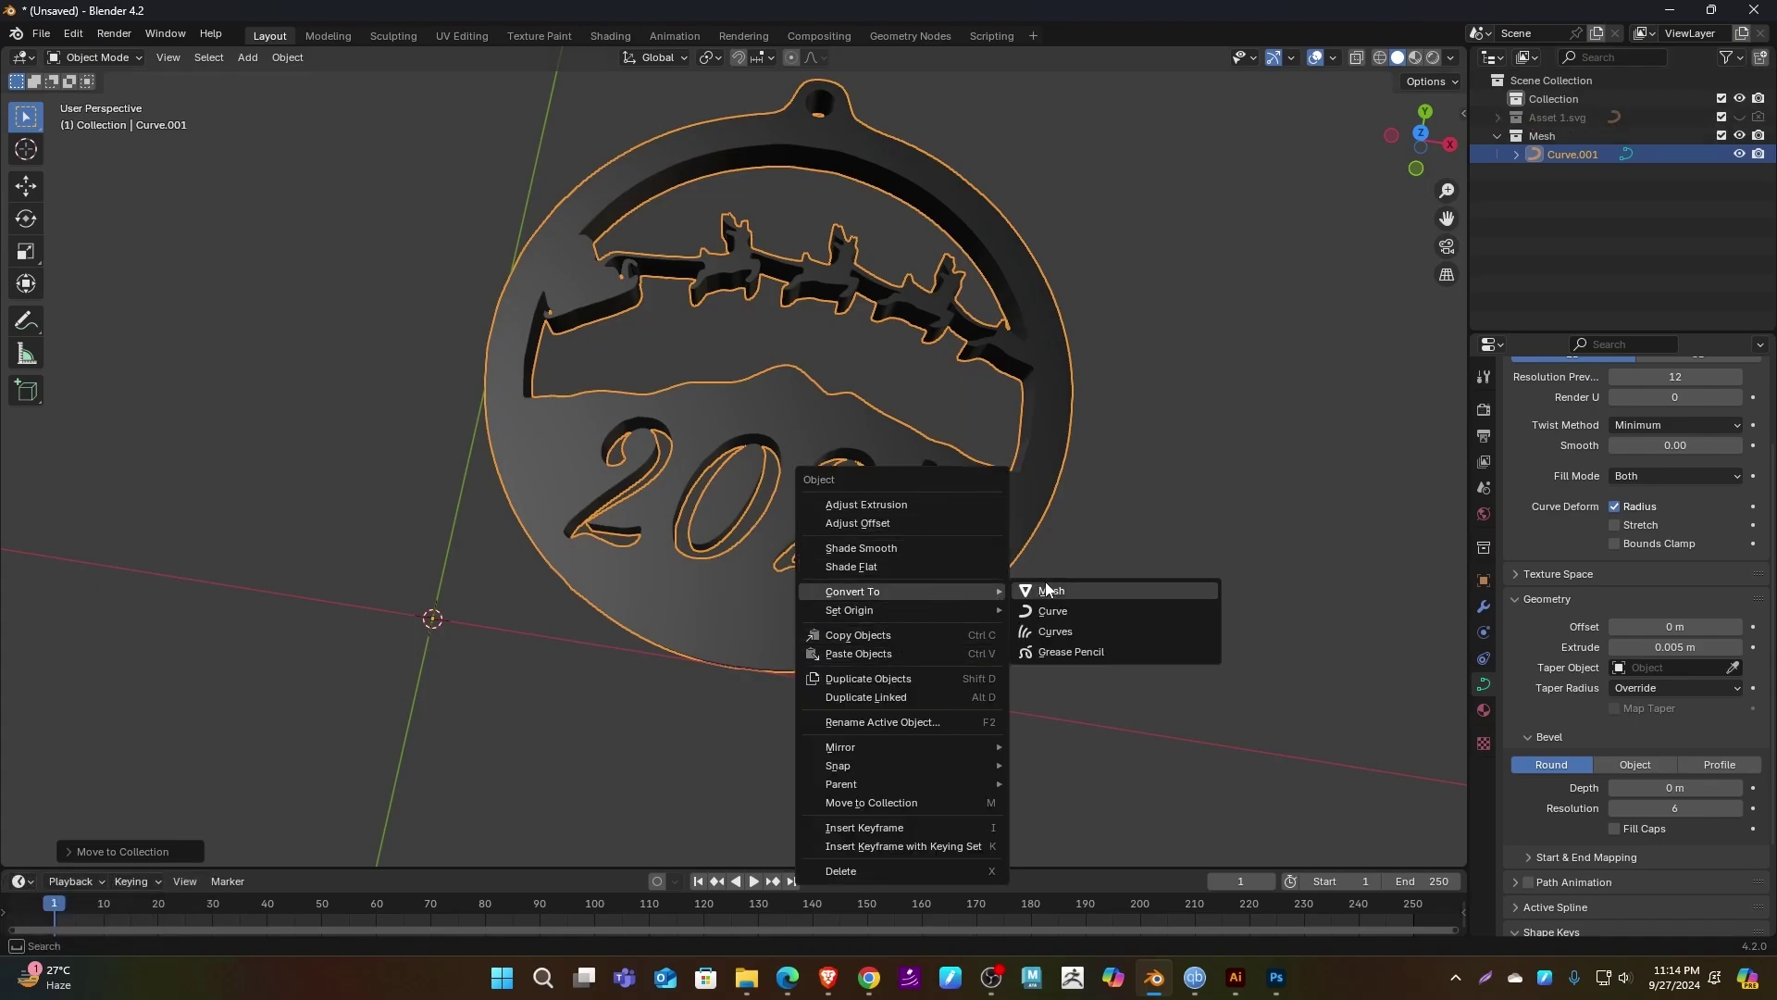
click(1046, 585)
click(1080, 513)
click(997, 513)
key(Tab)
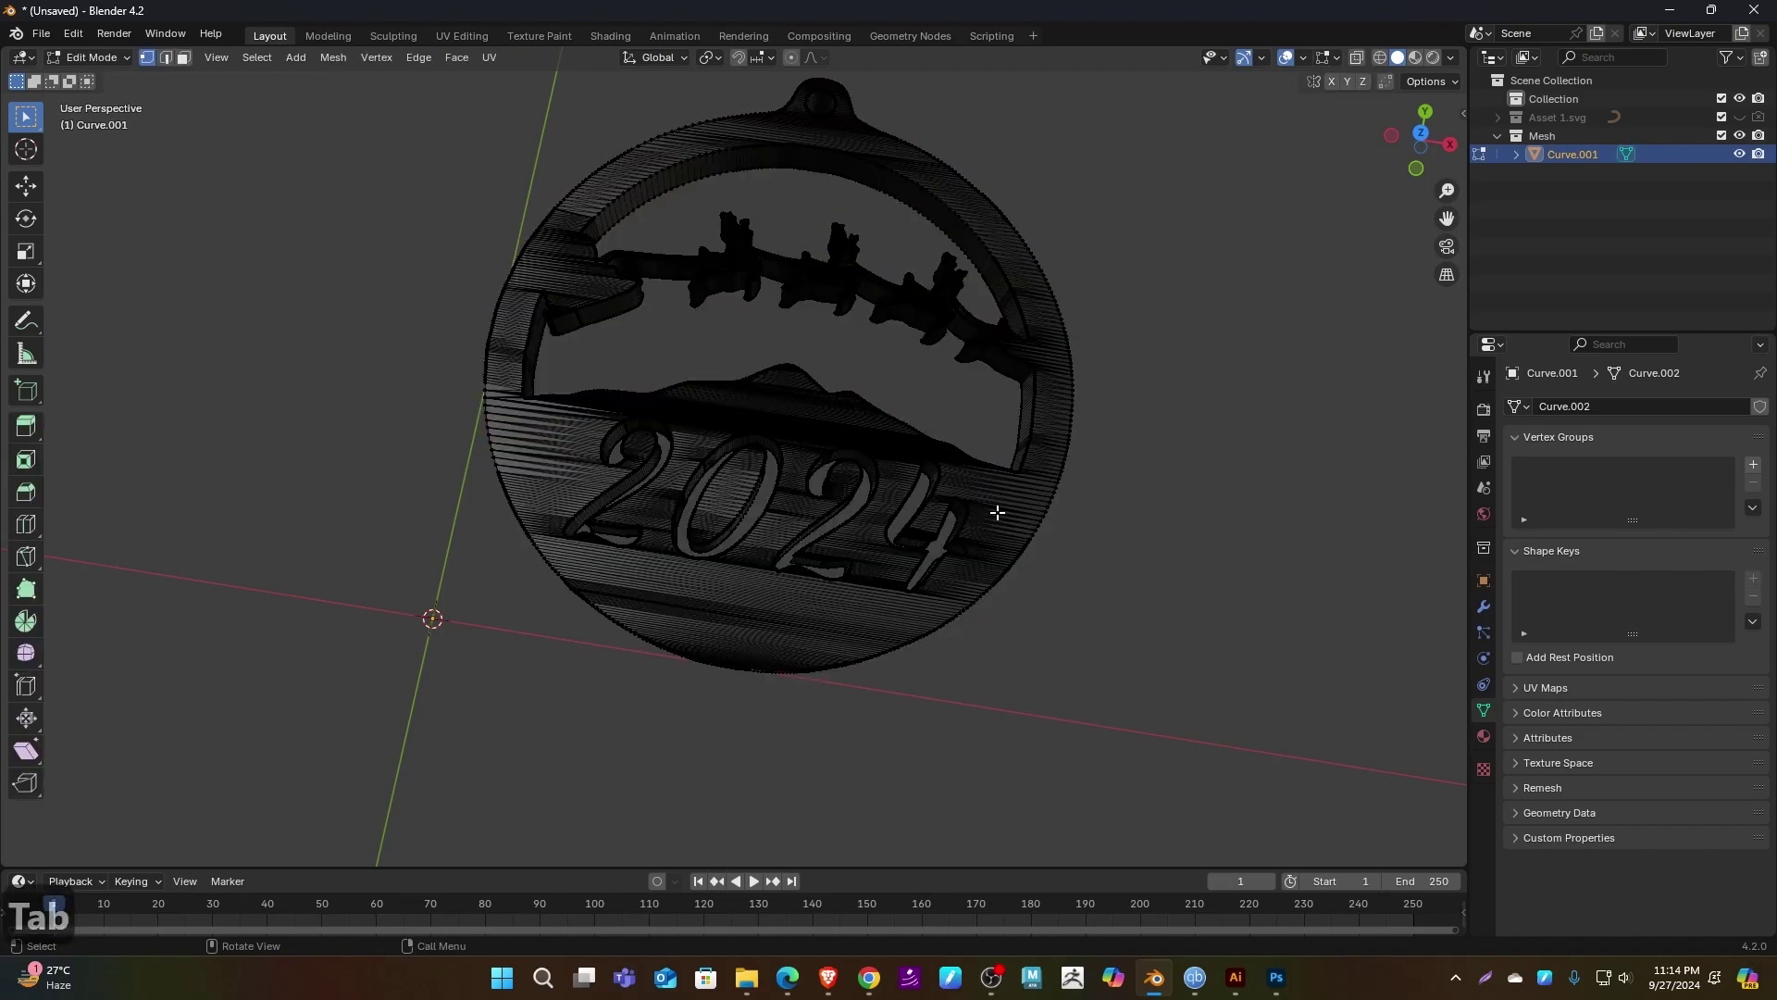
key(Tab)
- Select the ornament mesh and export it to the Desktop as Logo_Keychain.stl in STL format with Selection Only enabled
click(1158, 498)
drag(1158, 498, 1058, 331)
click(880, 403)
scroll(881, 400, down, 2)
scroll(1048, 418, up, 2)
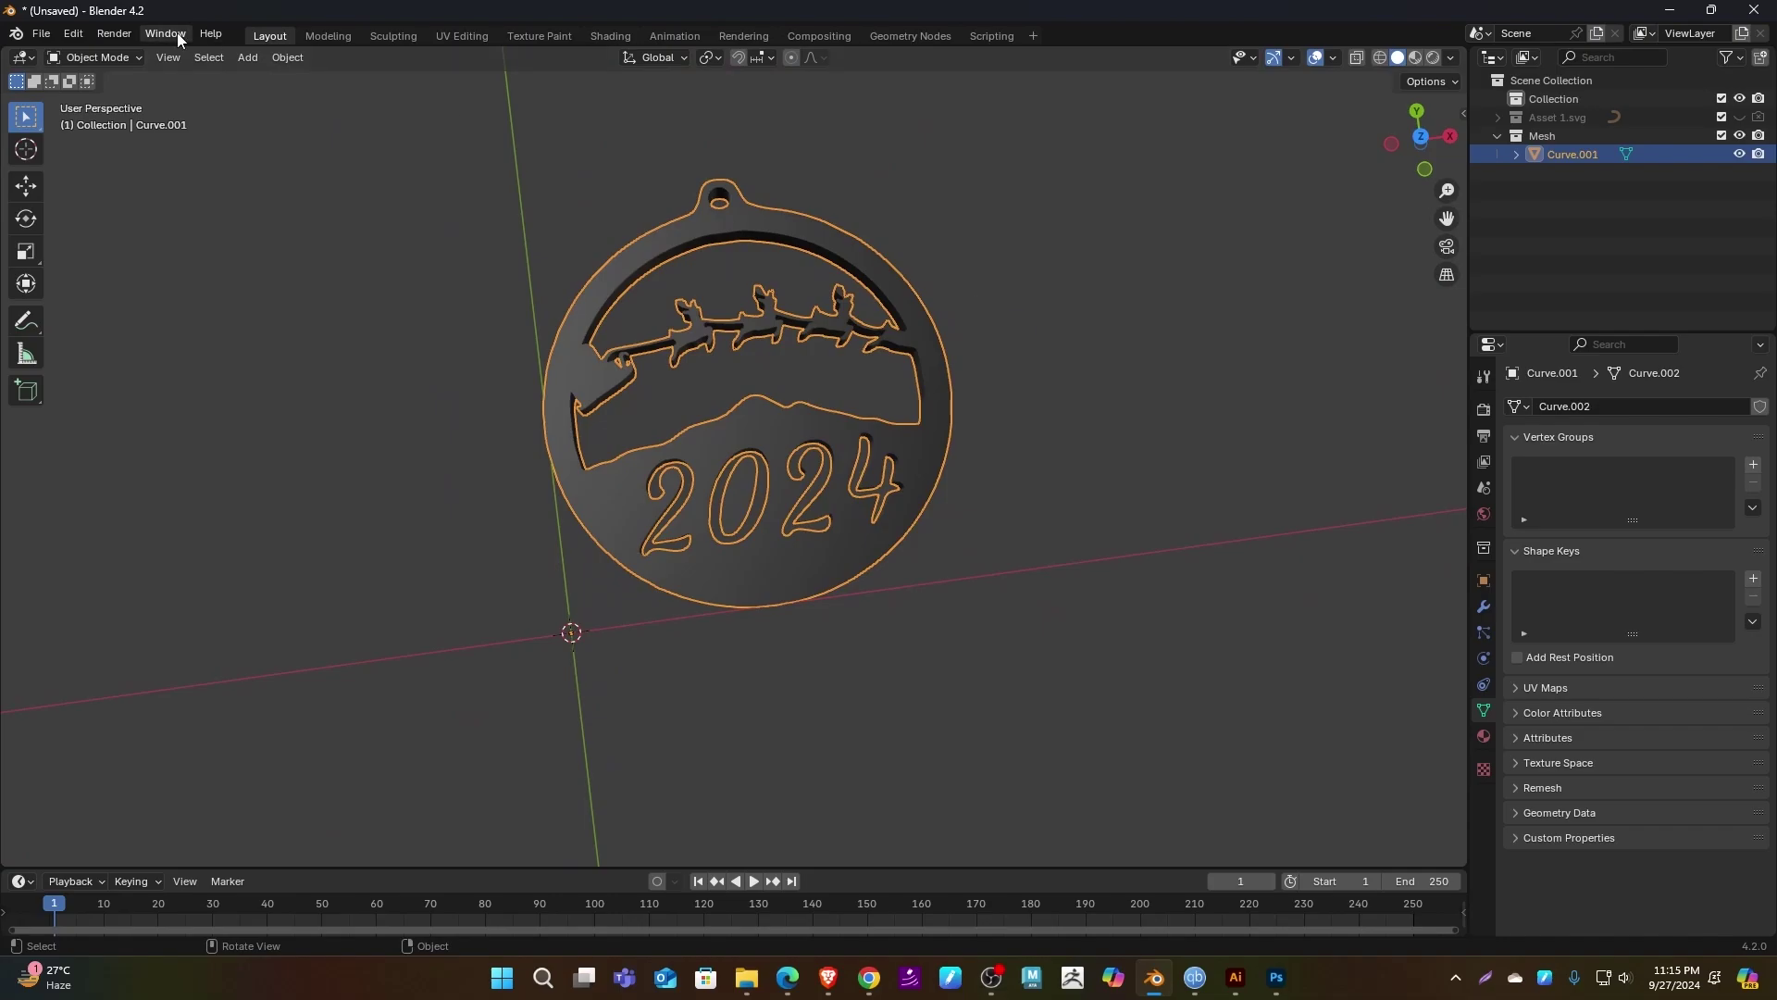
click(41, 33)
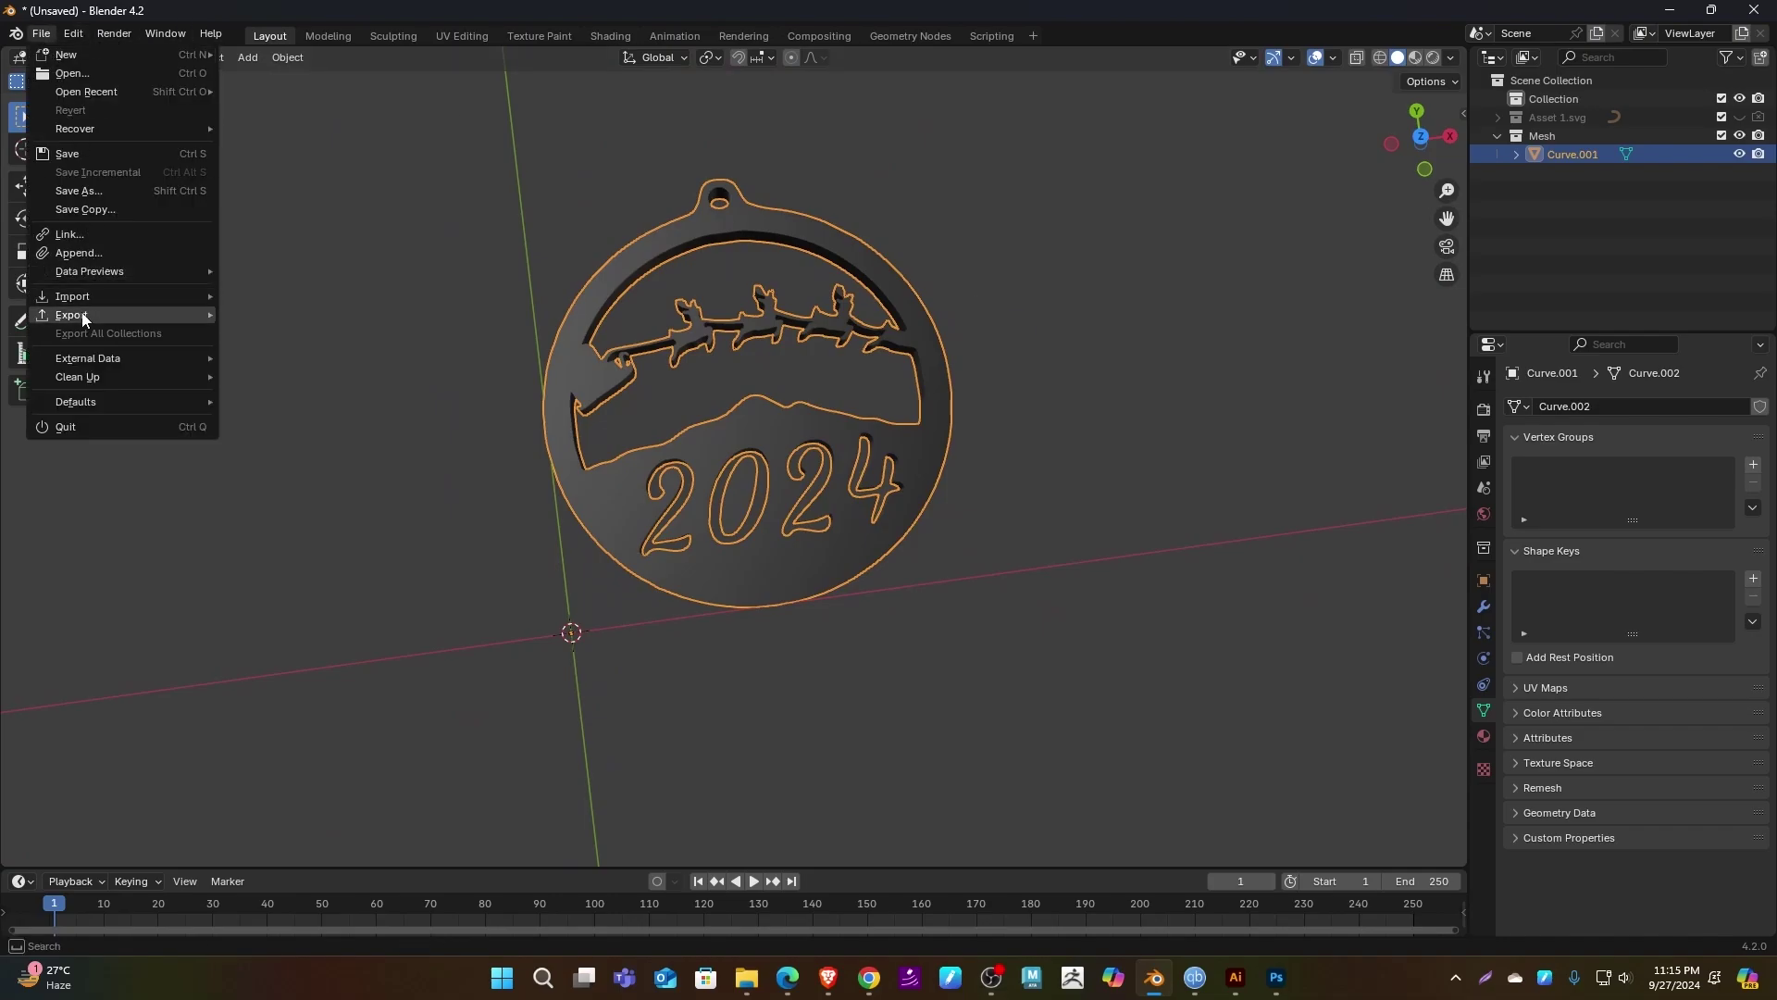
mouse_move(90, 315)
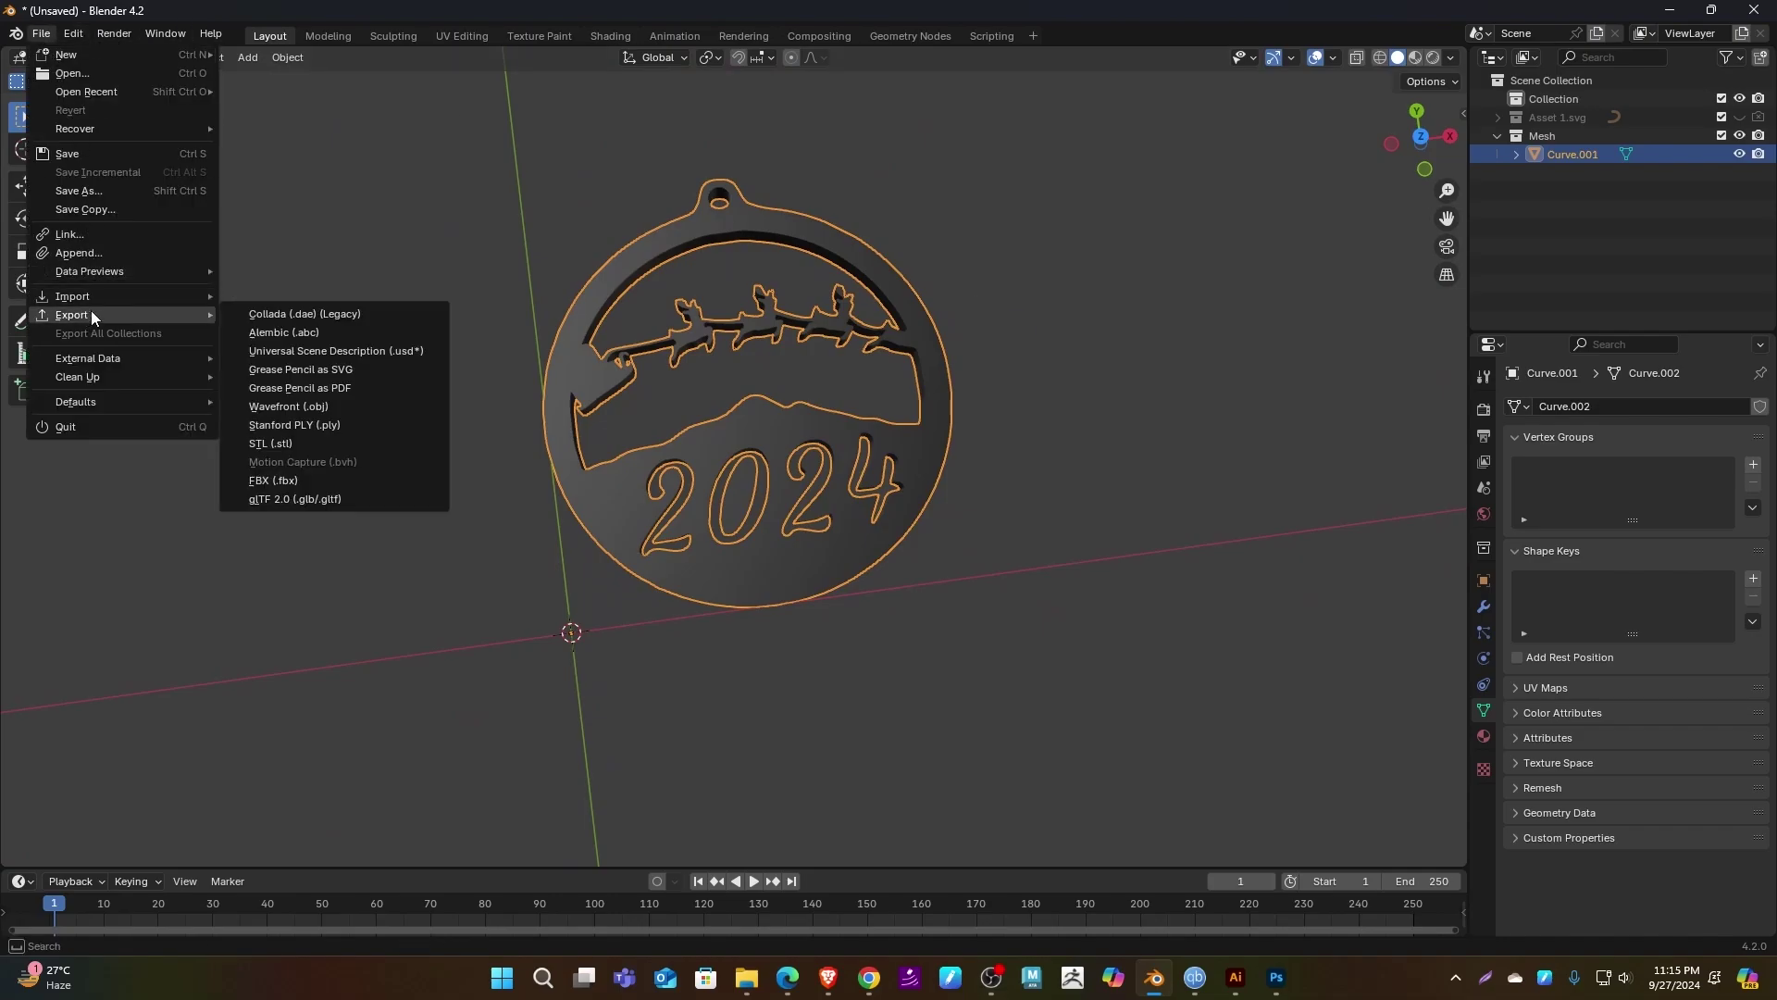
click(307, 443)
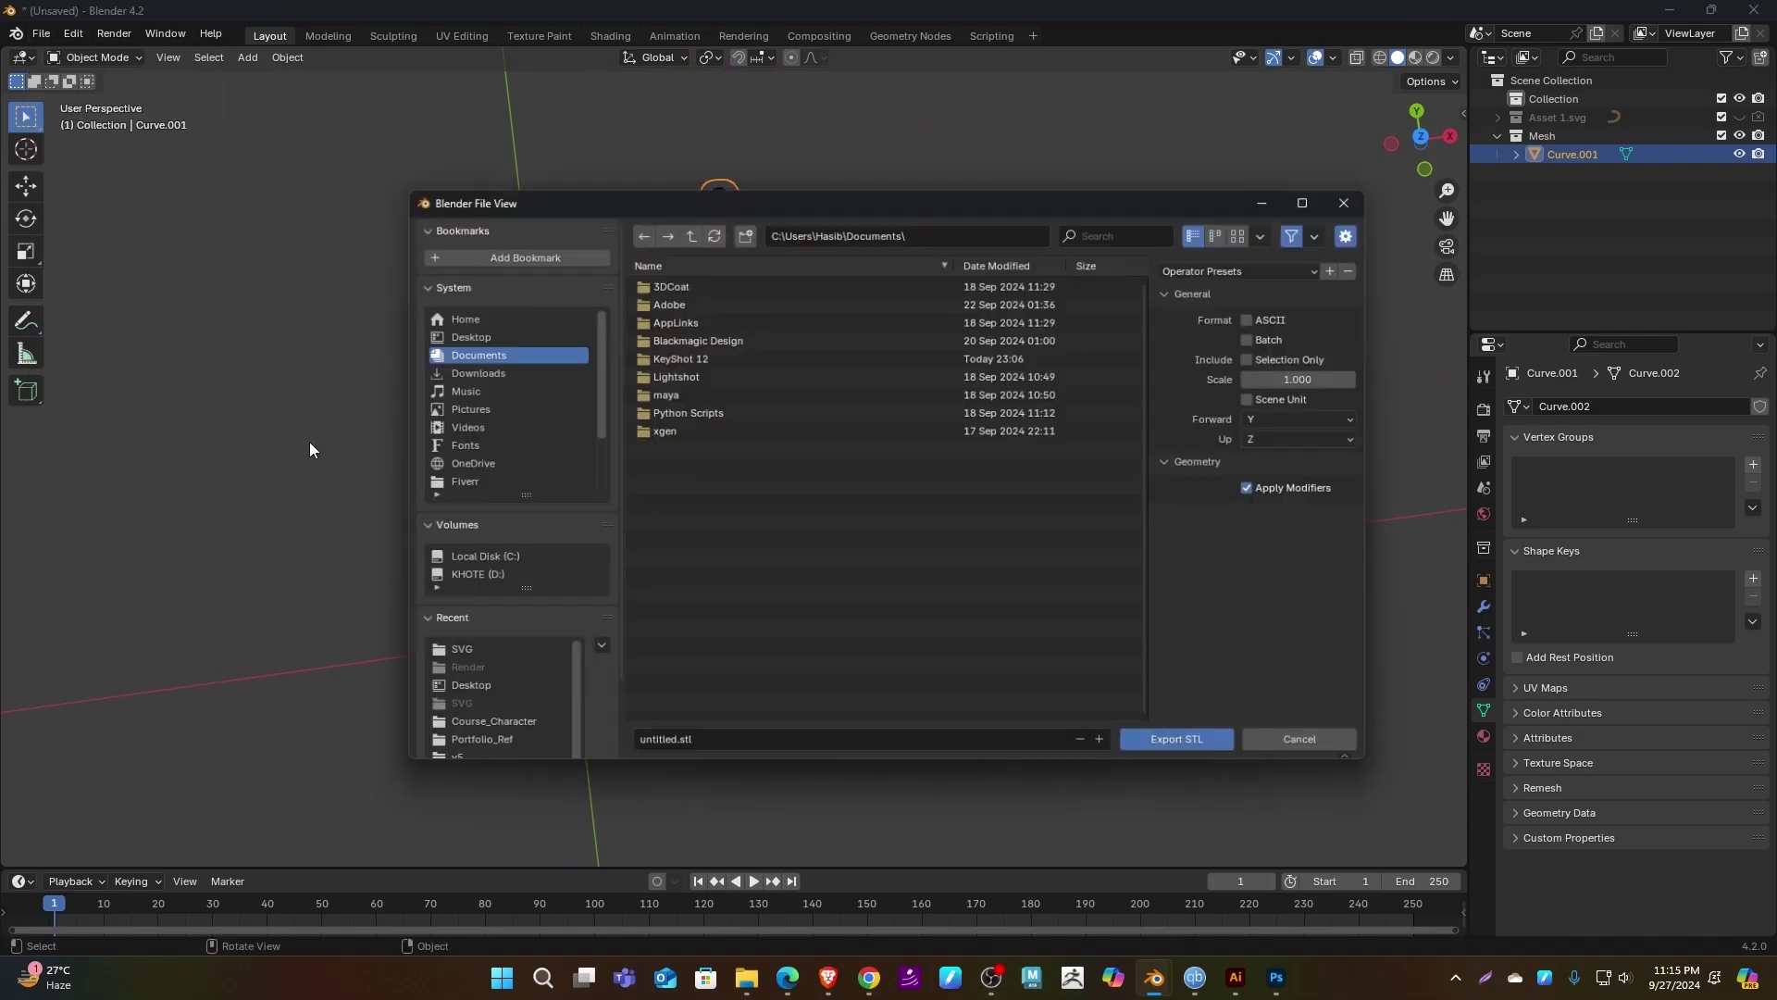
click(501, 339)
click(726, 751)
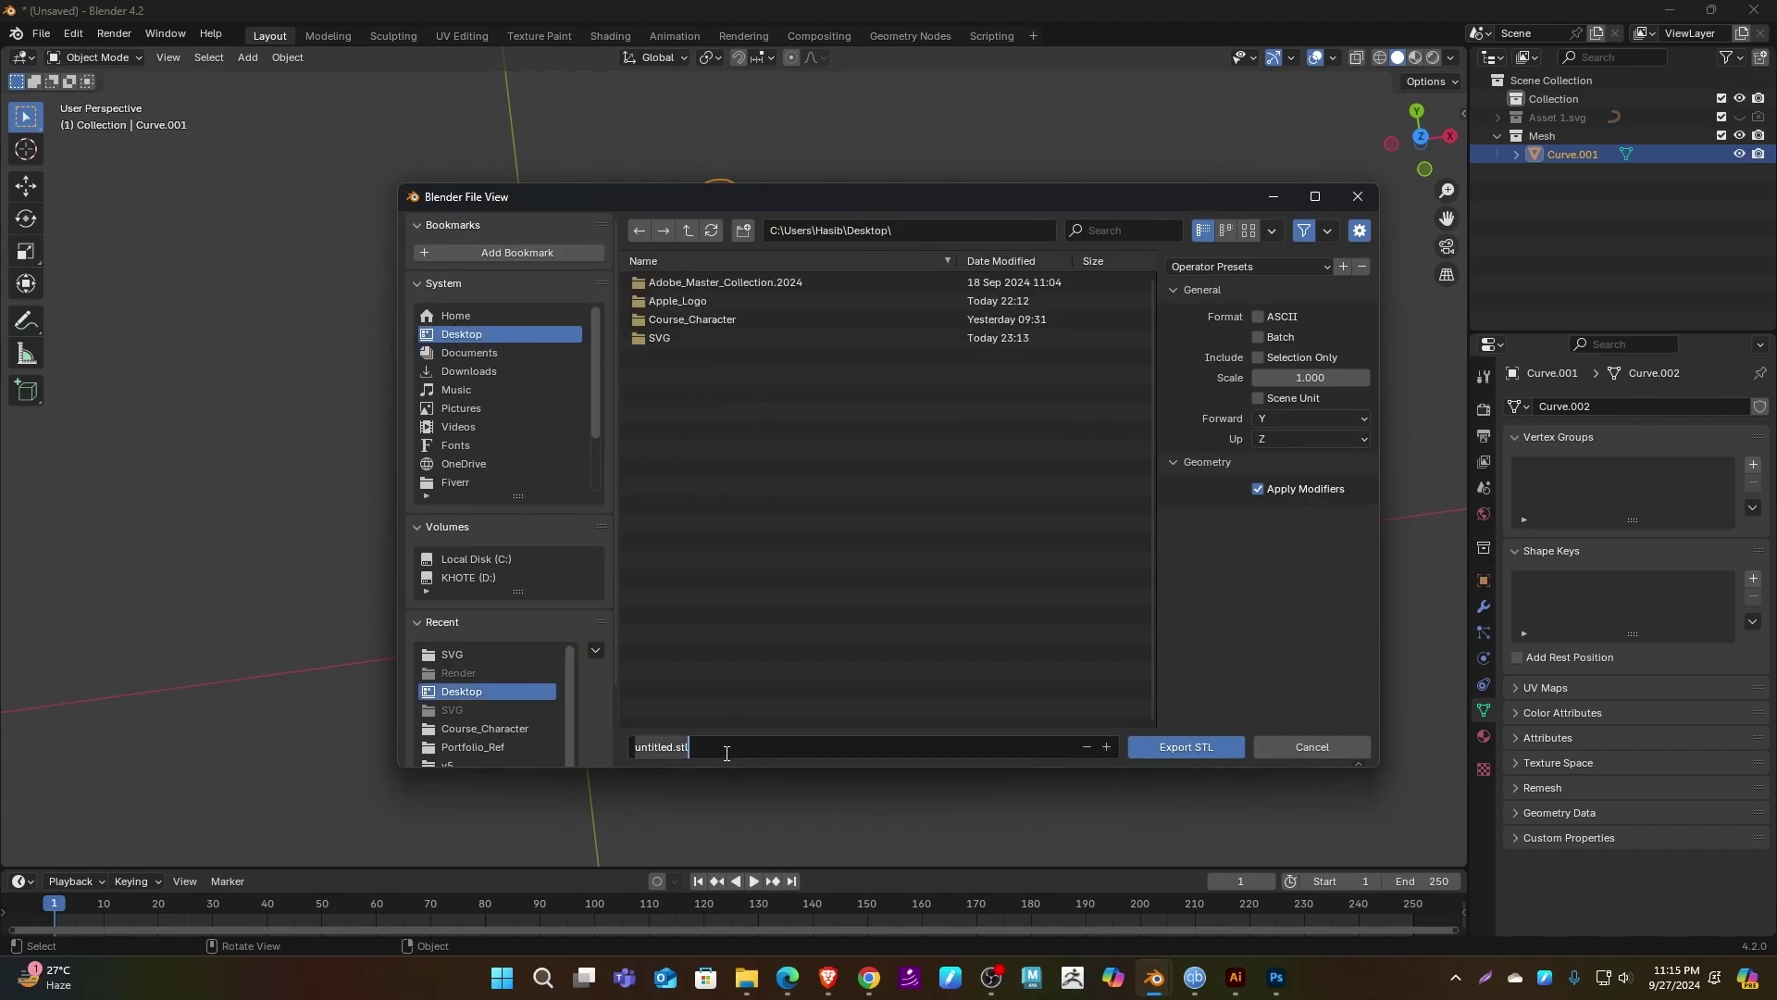
text(Logo)
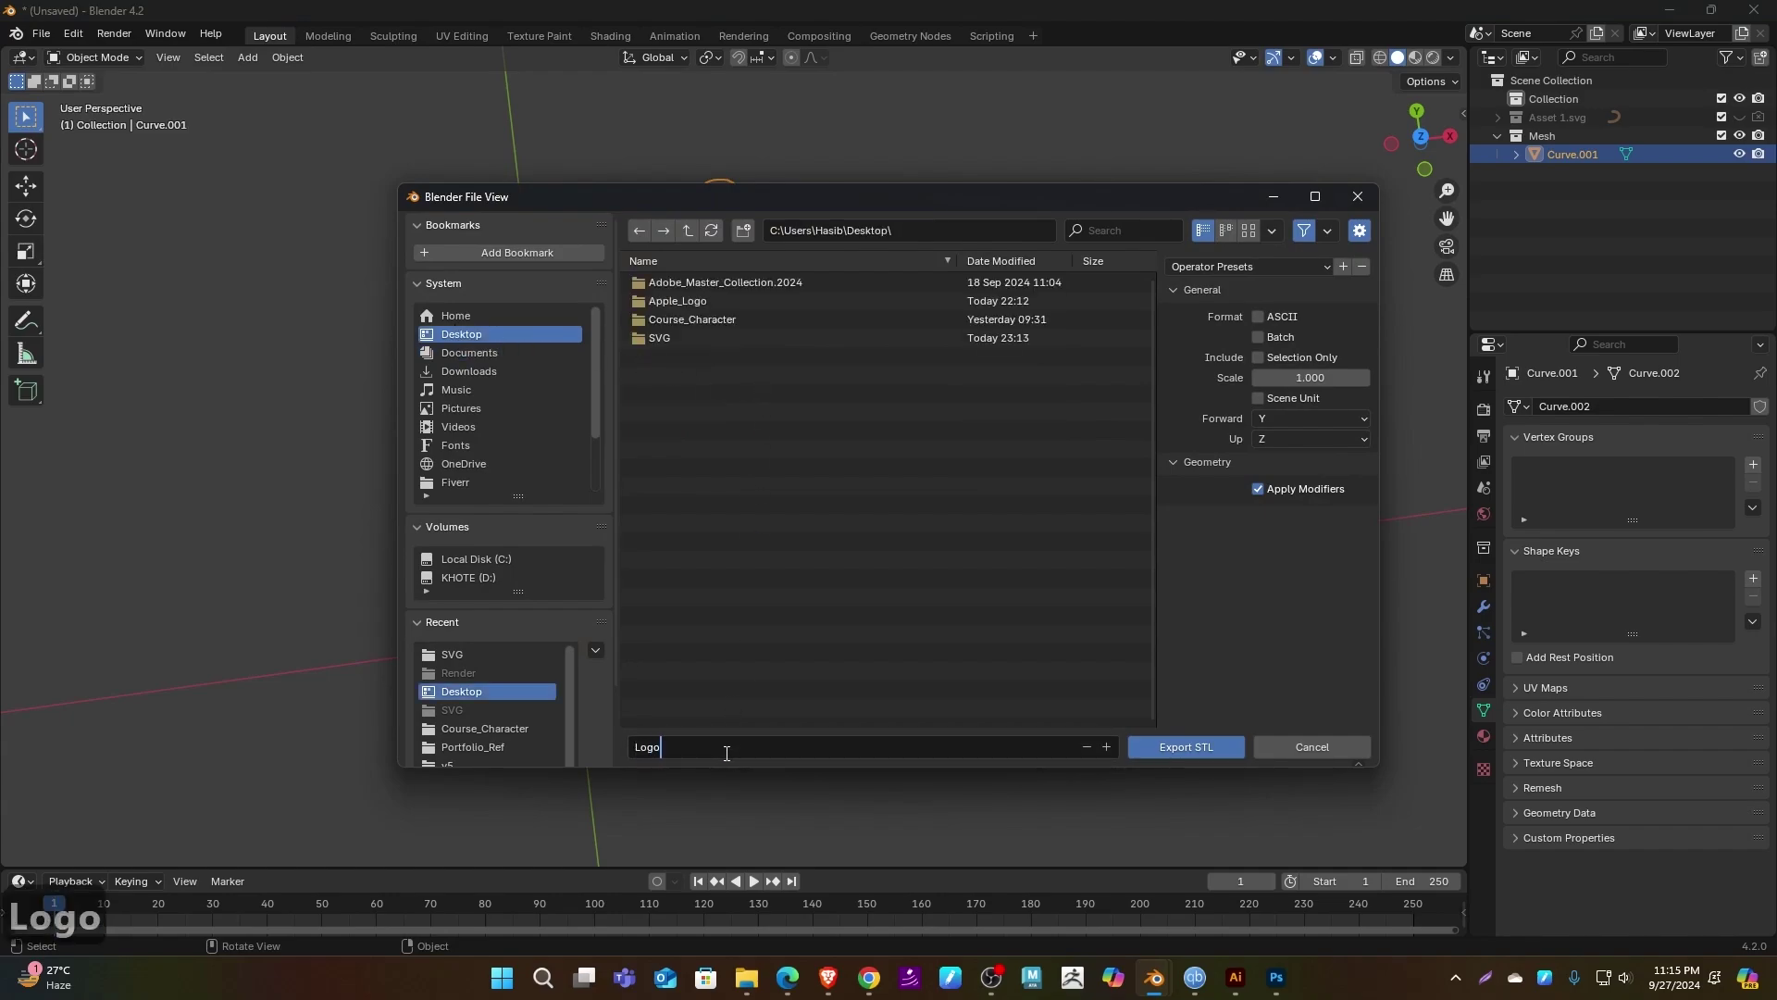
text(_Key)
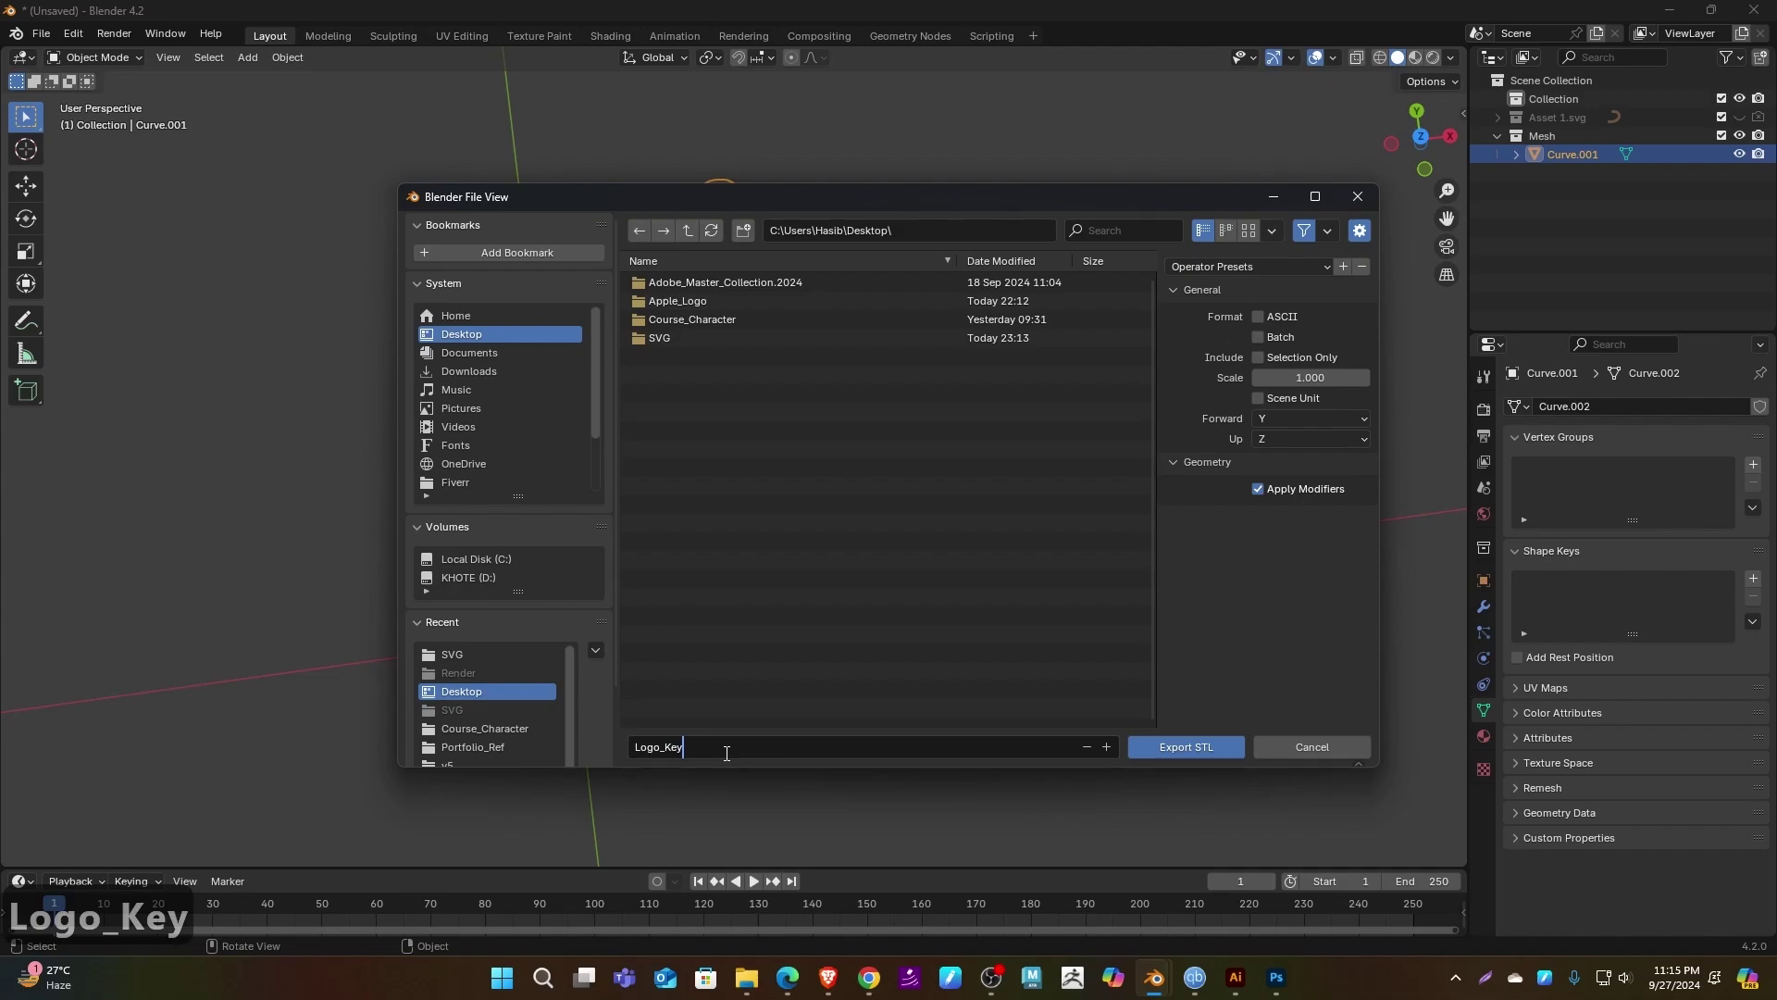
text(chain.stl)
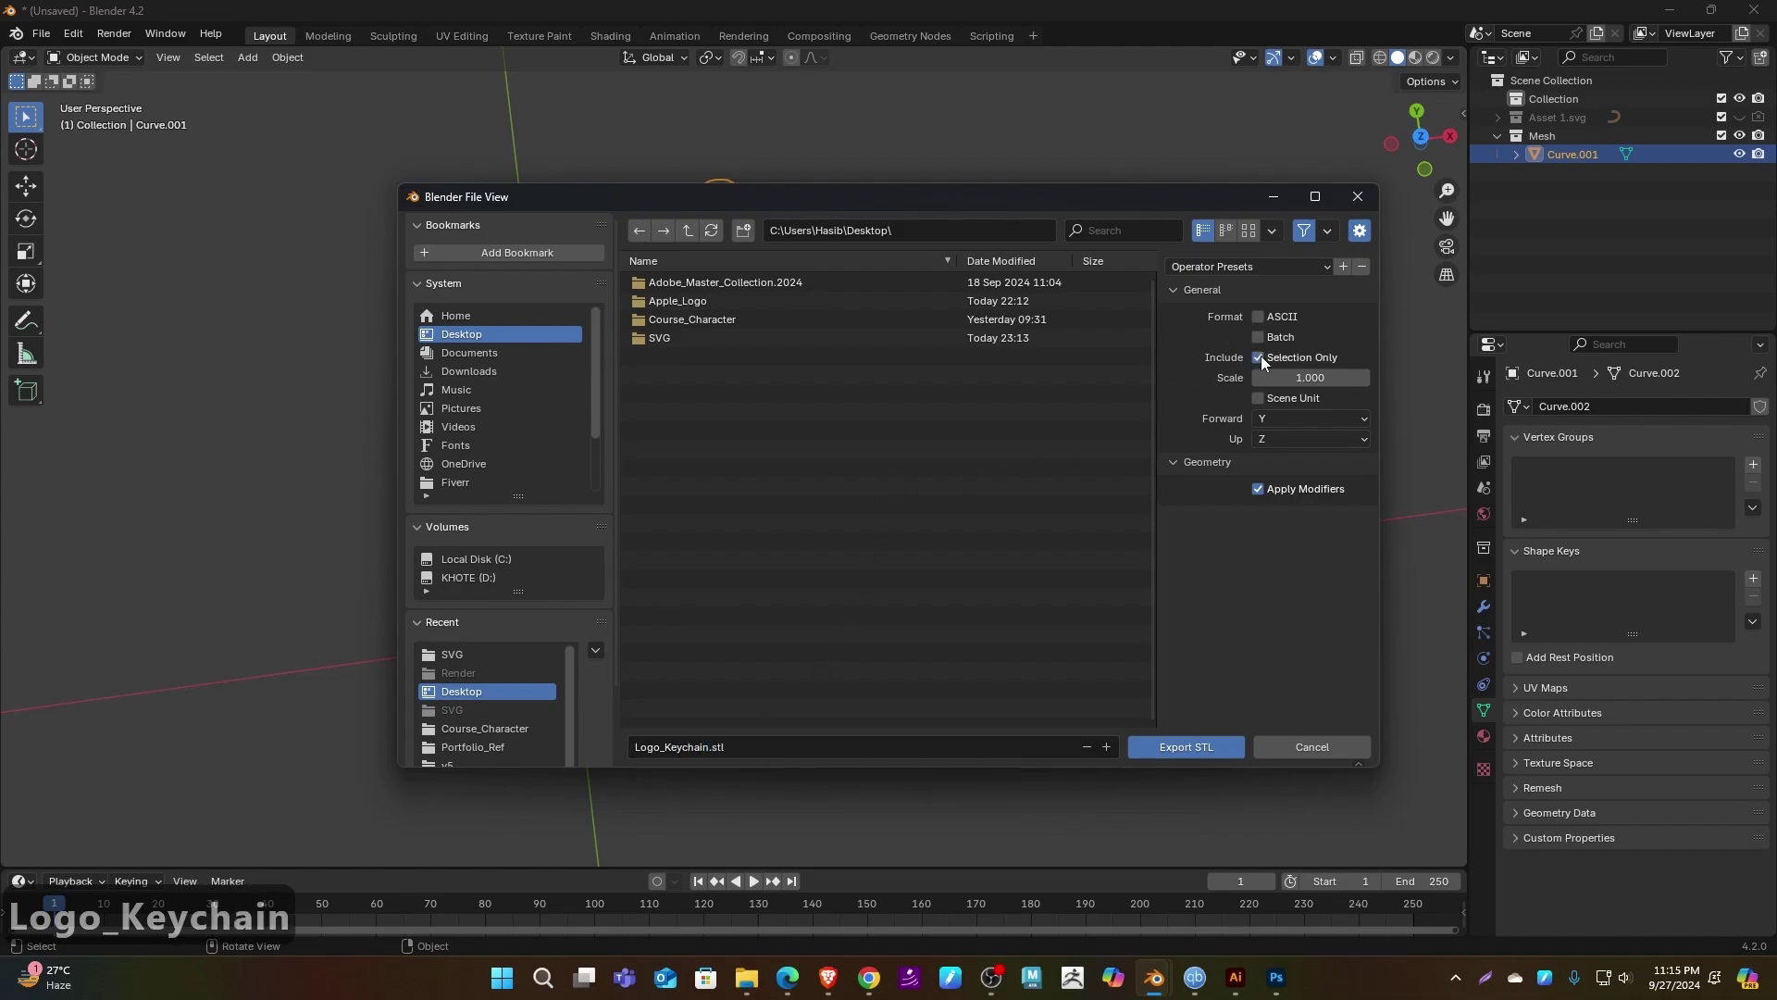
click(1198, 746)
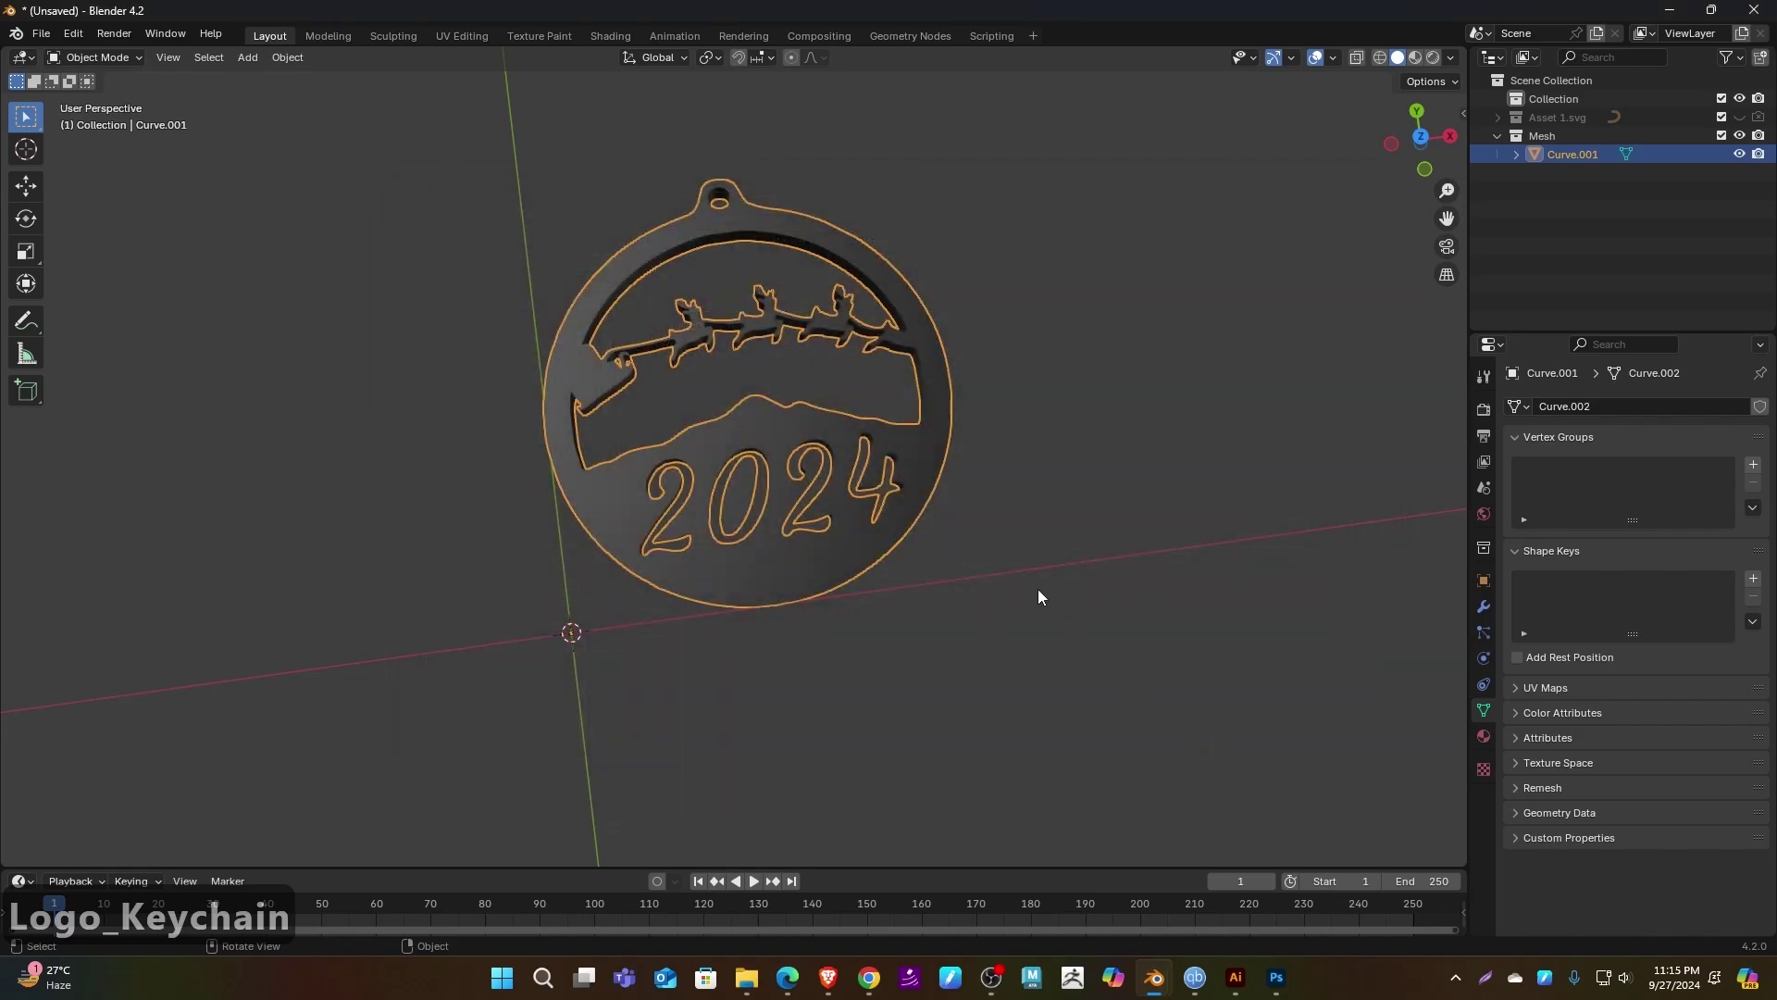
- Minimize Blender and place the exported Logo_Keychain STL file beside the SVG folder on the desktop
click(1020, 544)
click(1666, 9)
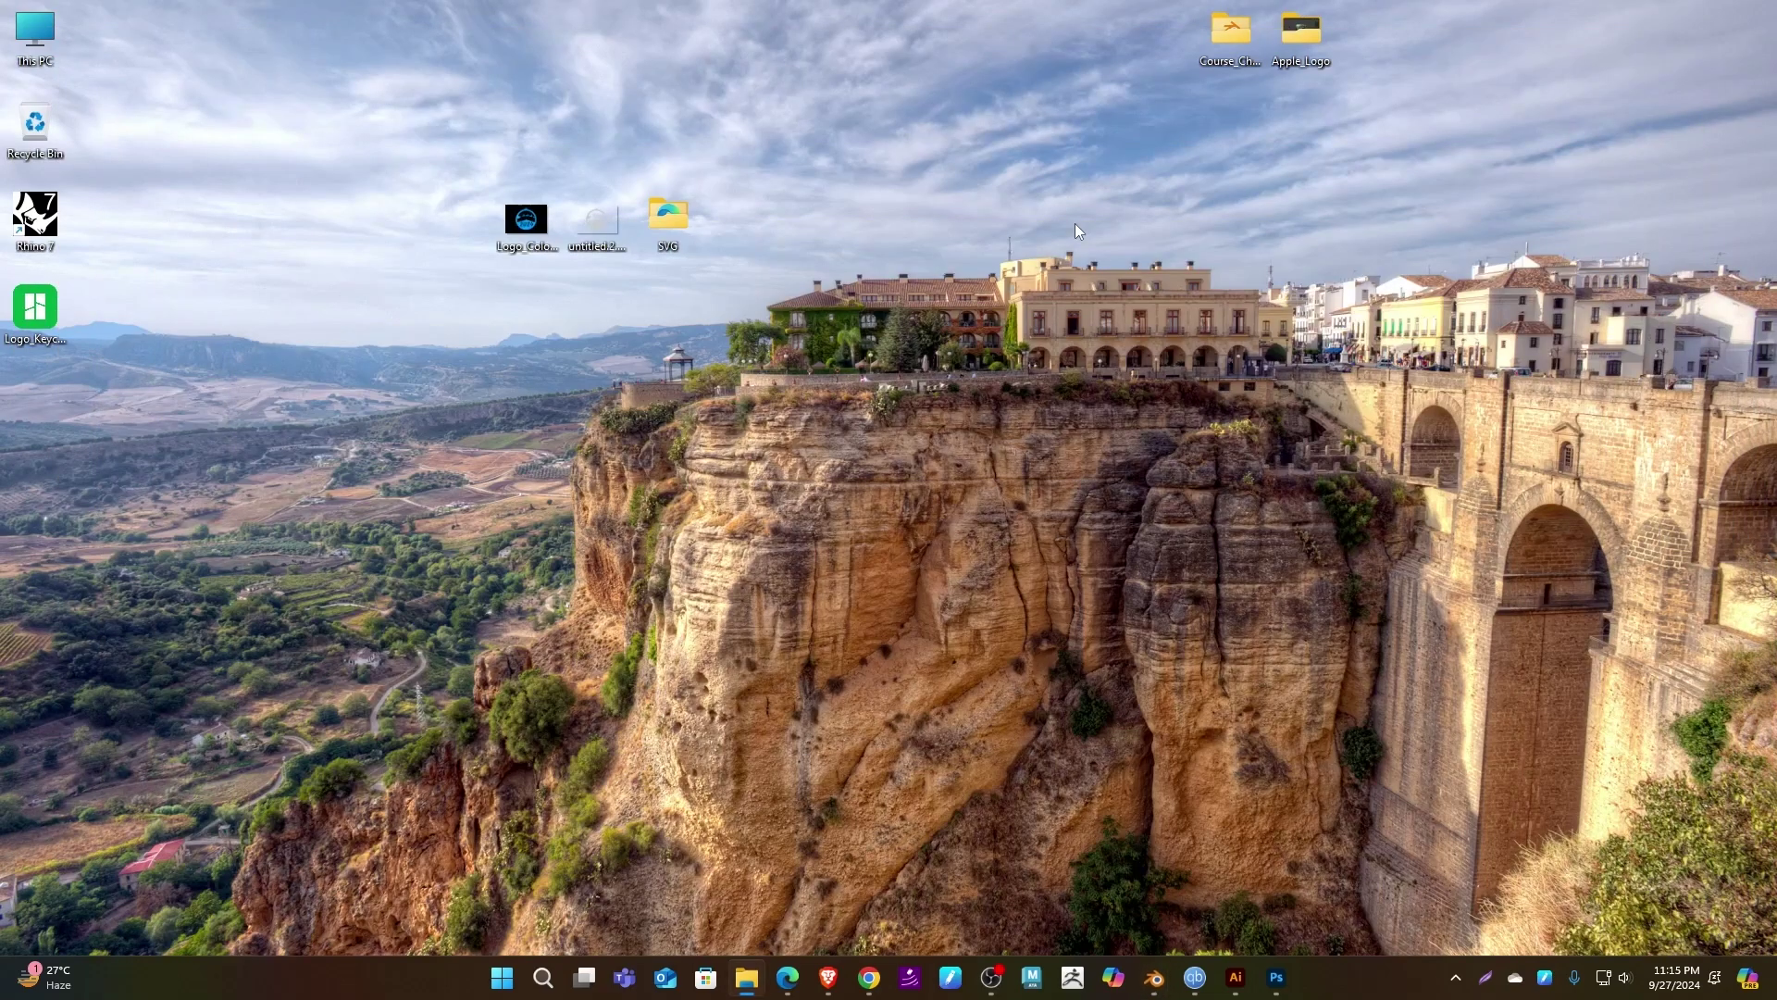
drag(63, 340, 843, 257)
key(super)
text(cht)
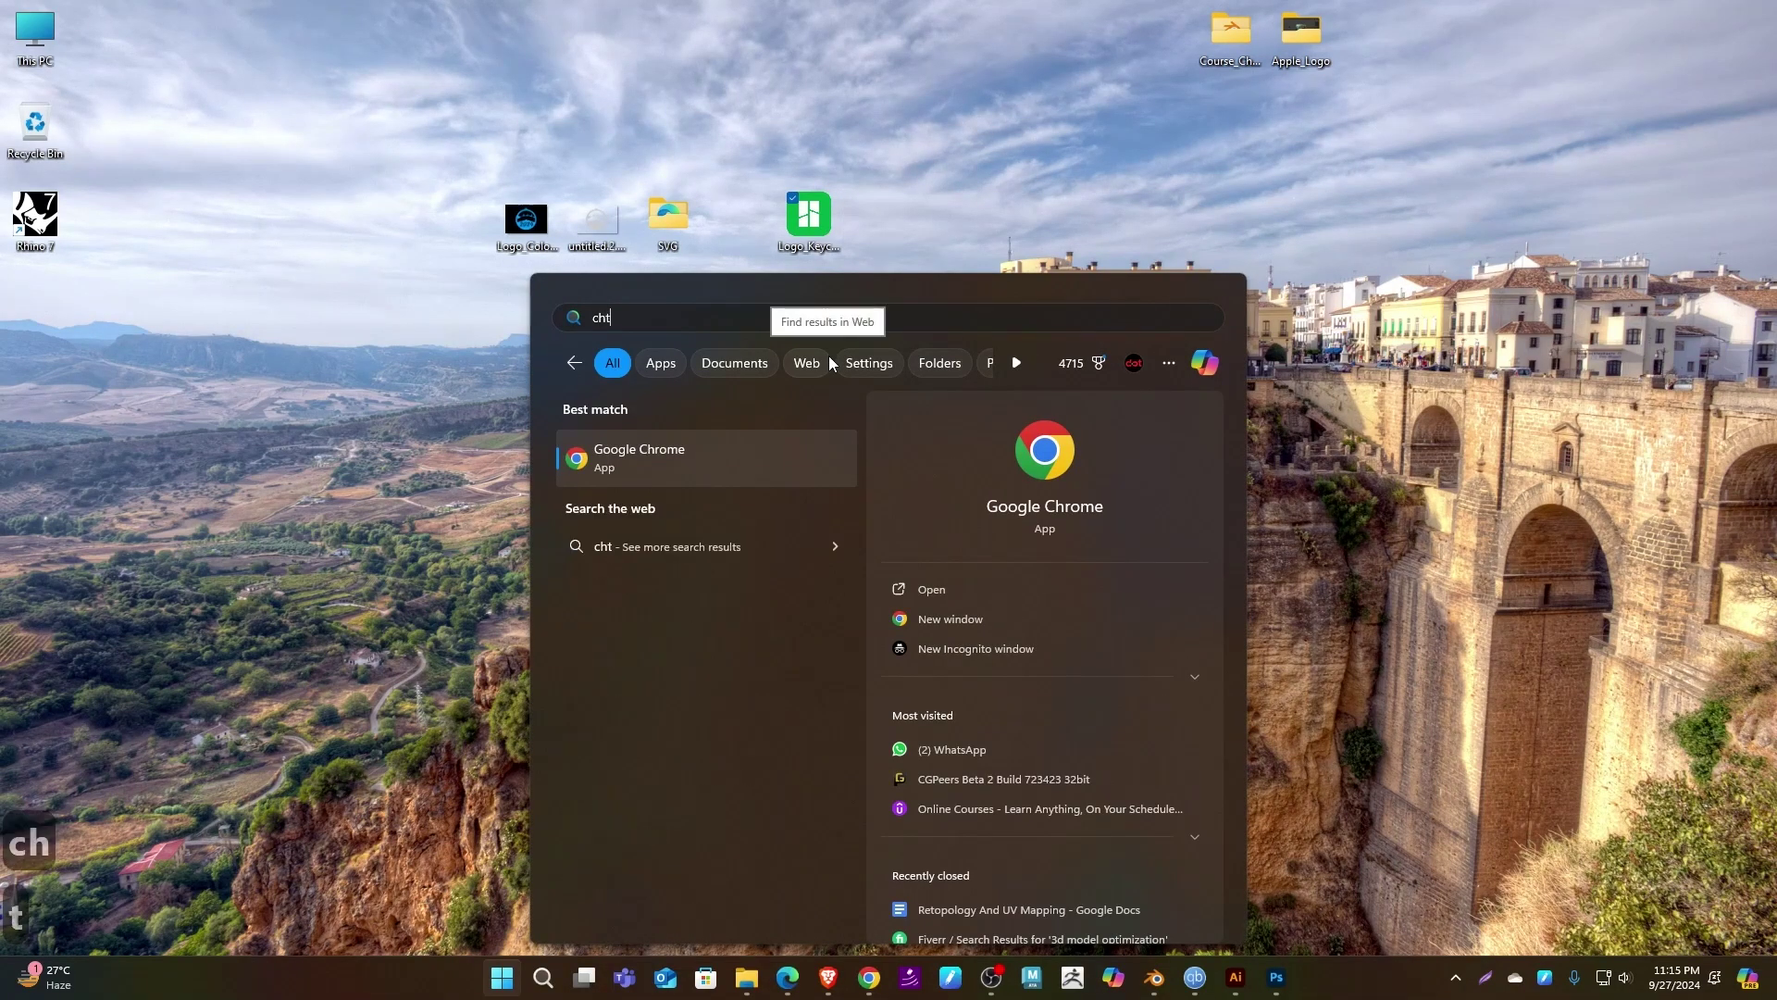
text(u)
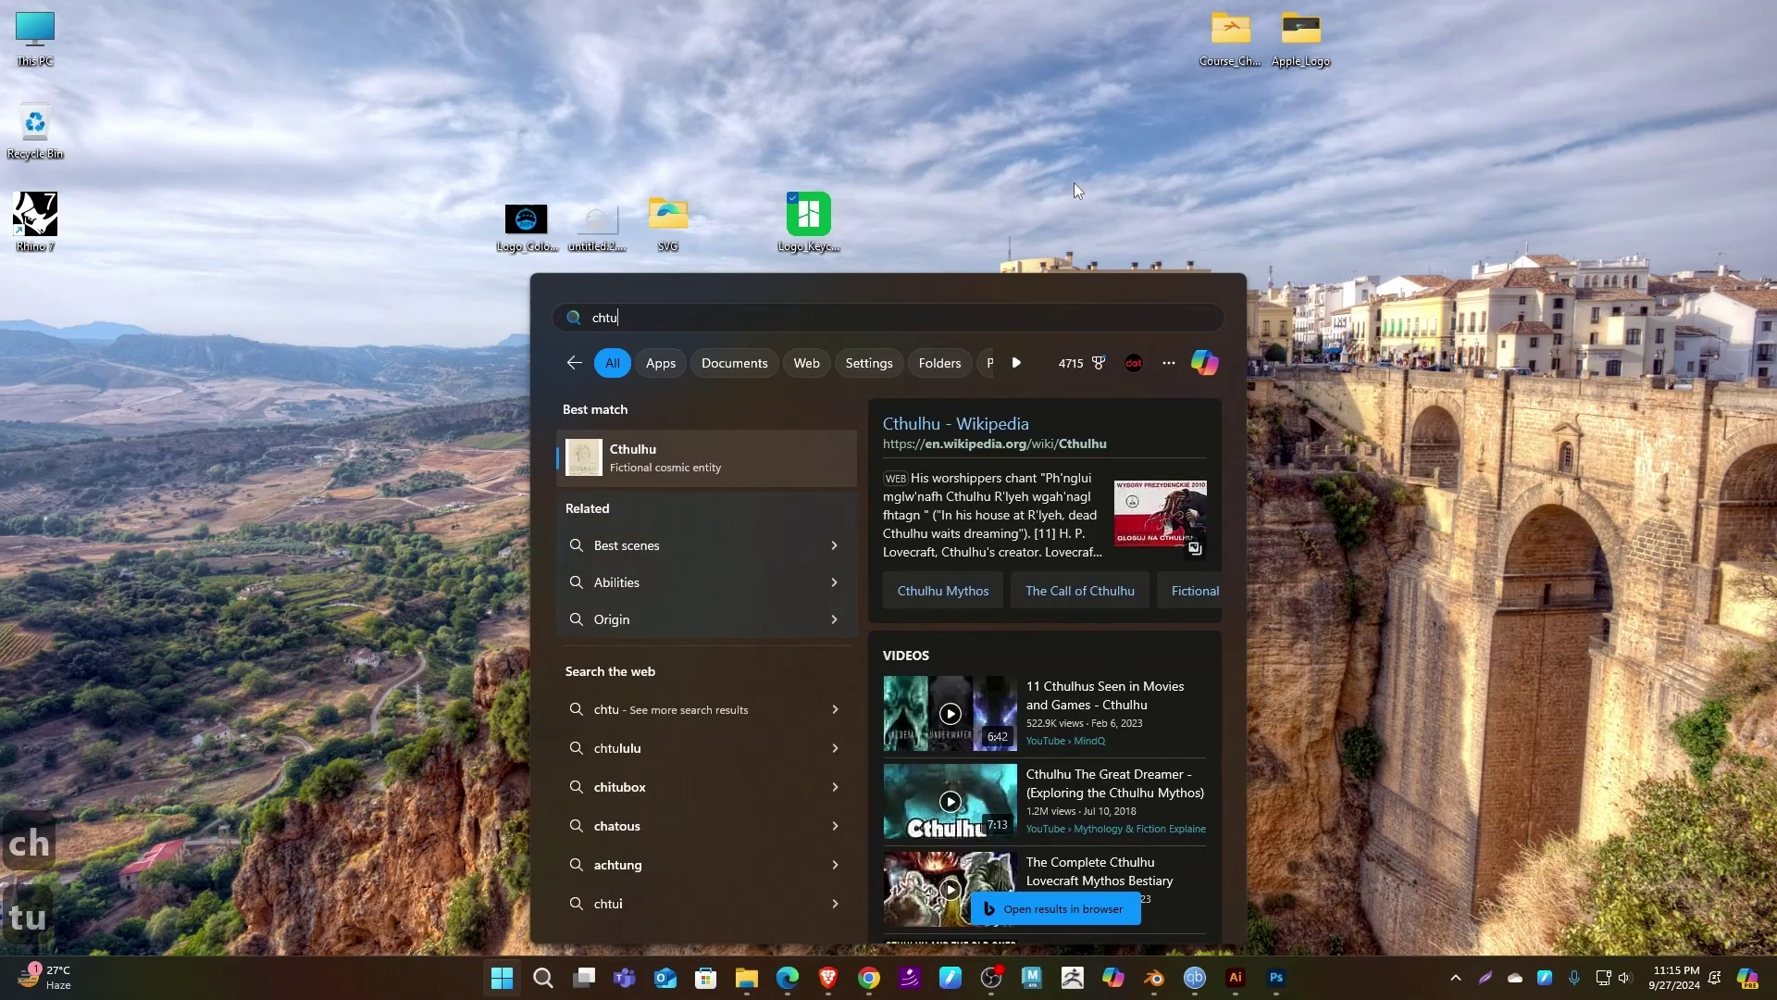
click(1076, 190)
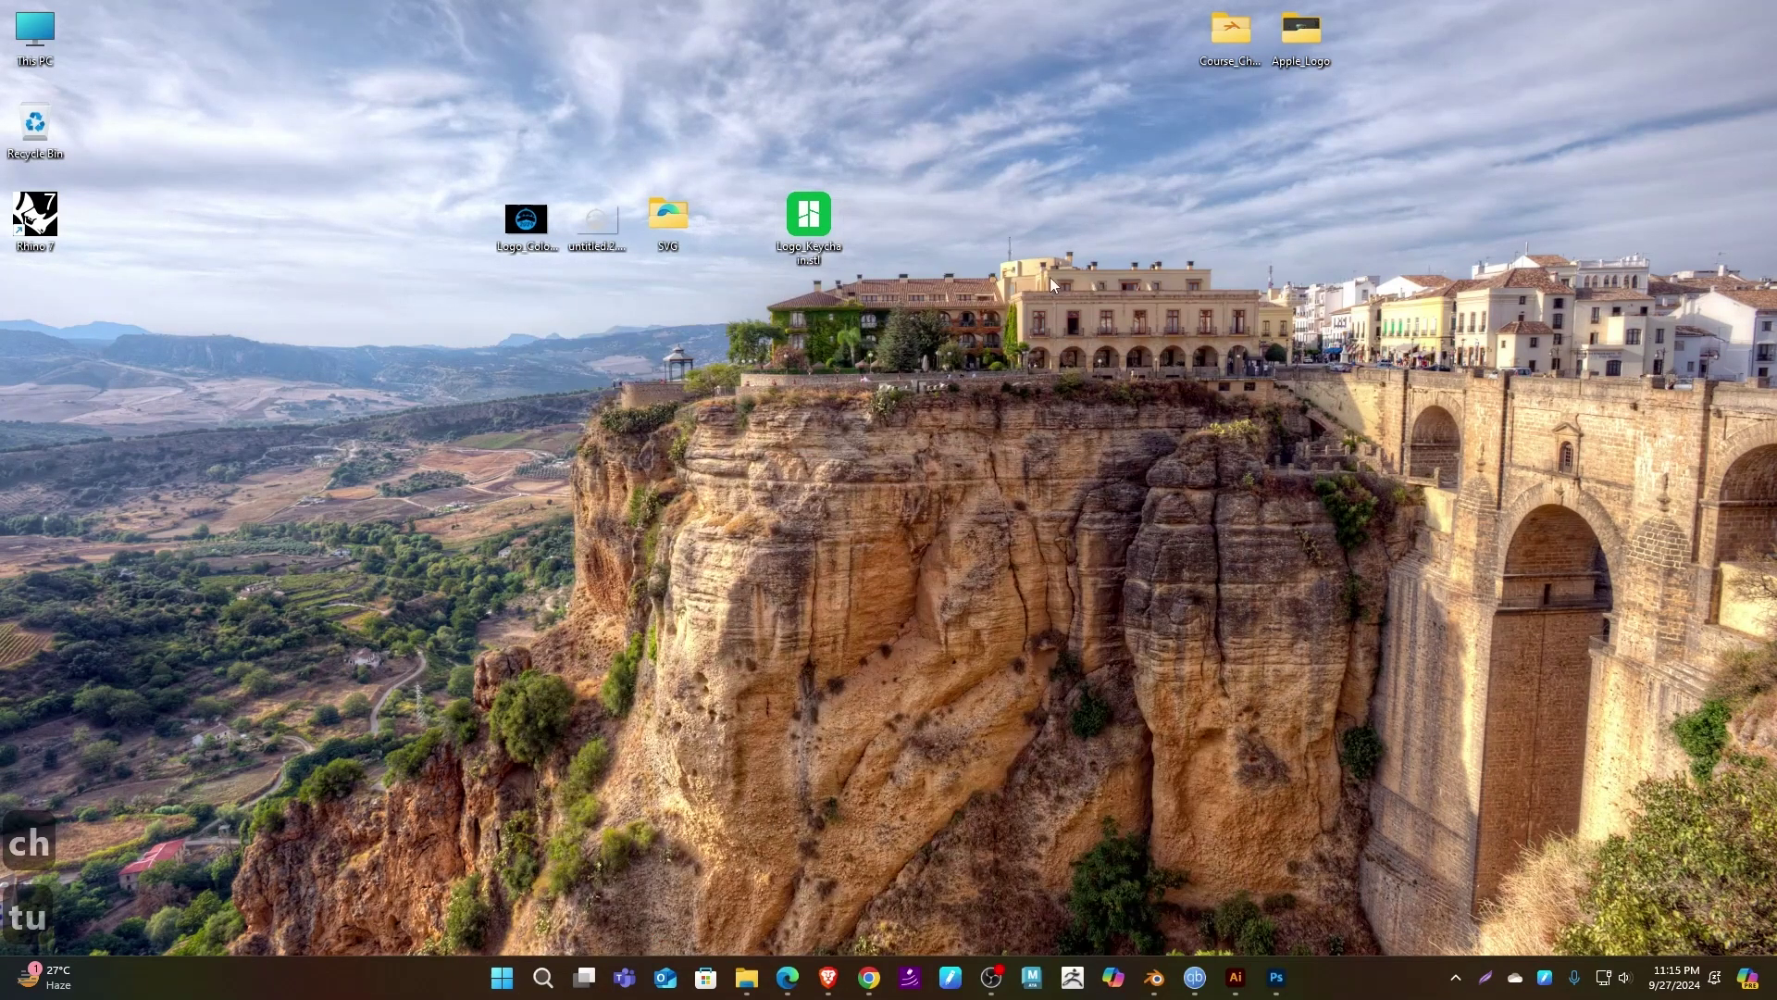
- Switch to Chrome and search the web for chitubox
click(872, 978)
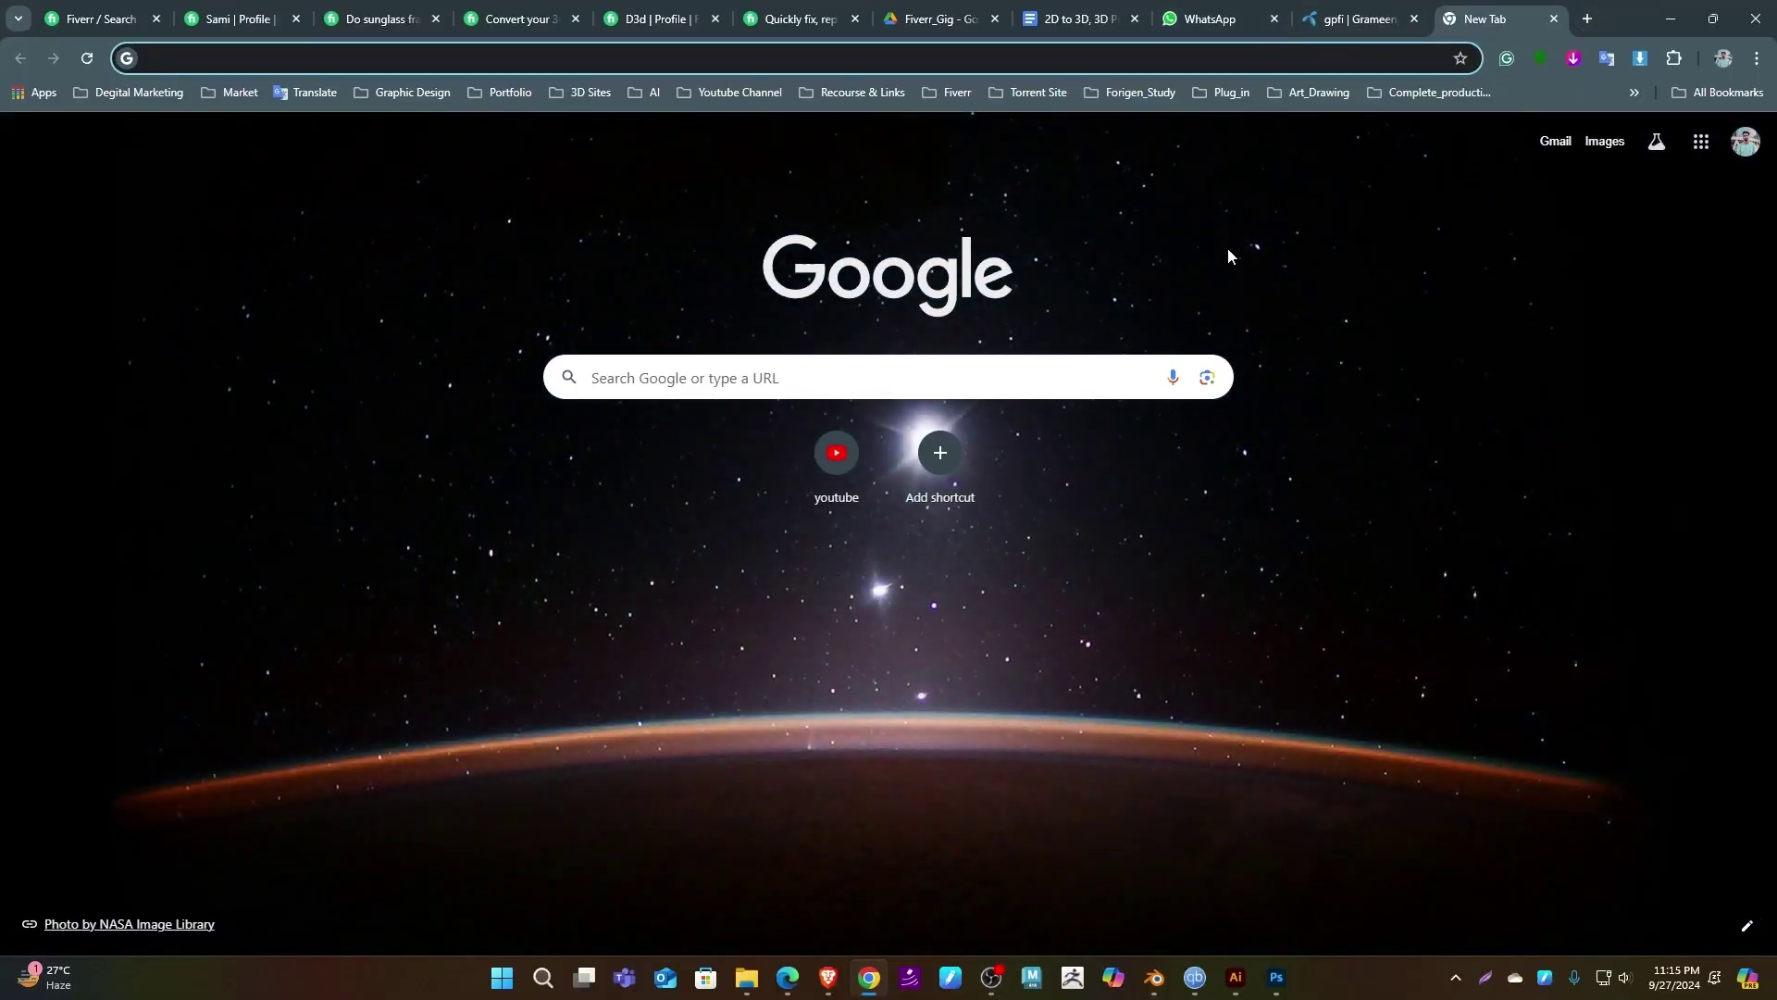
text(chitubo)
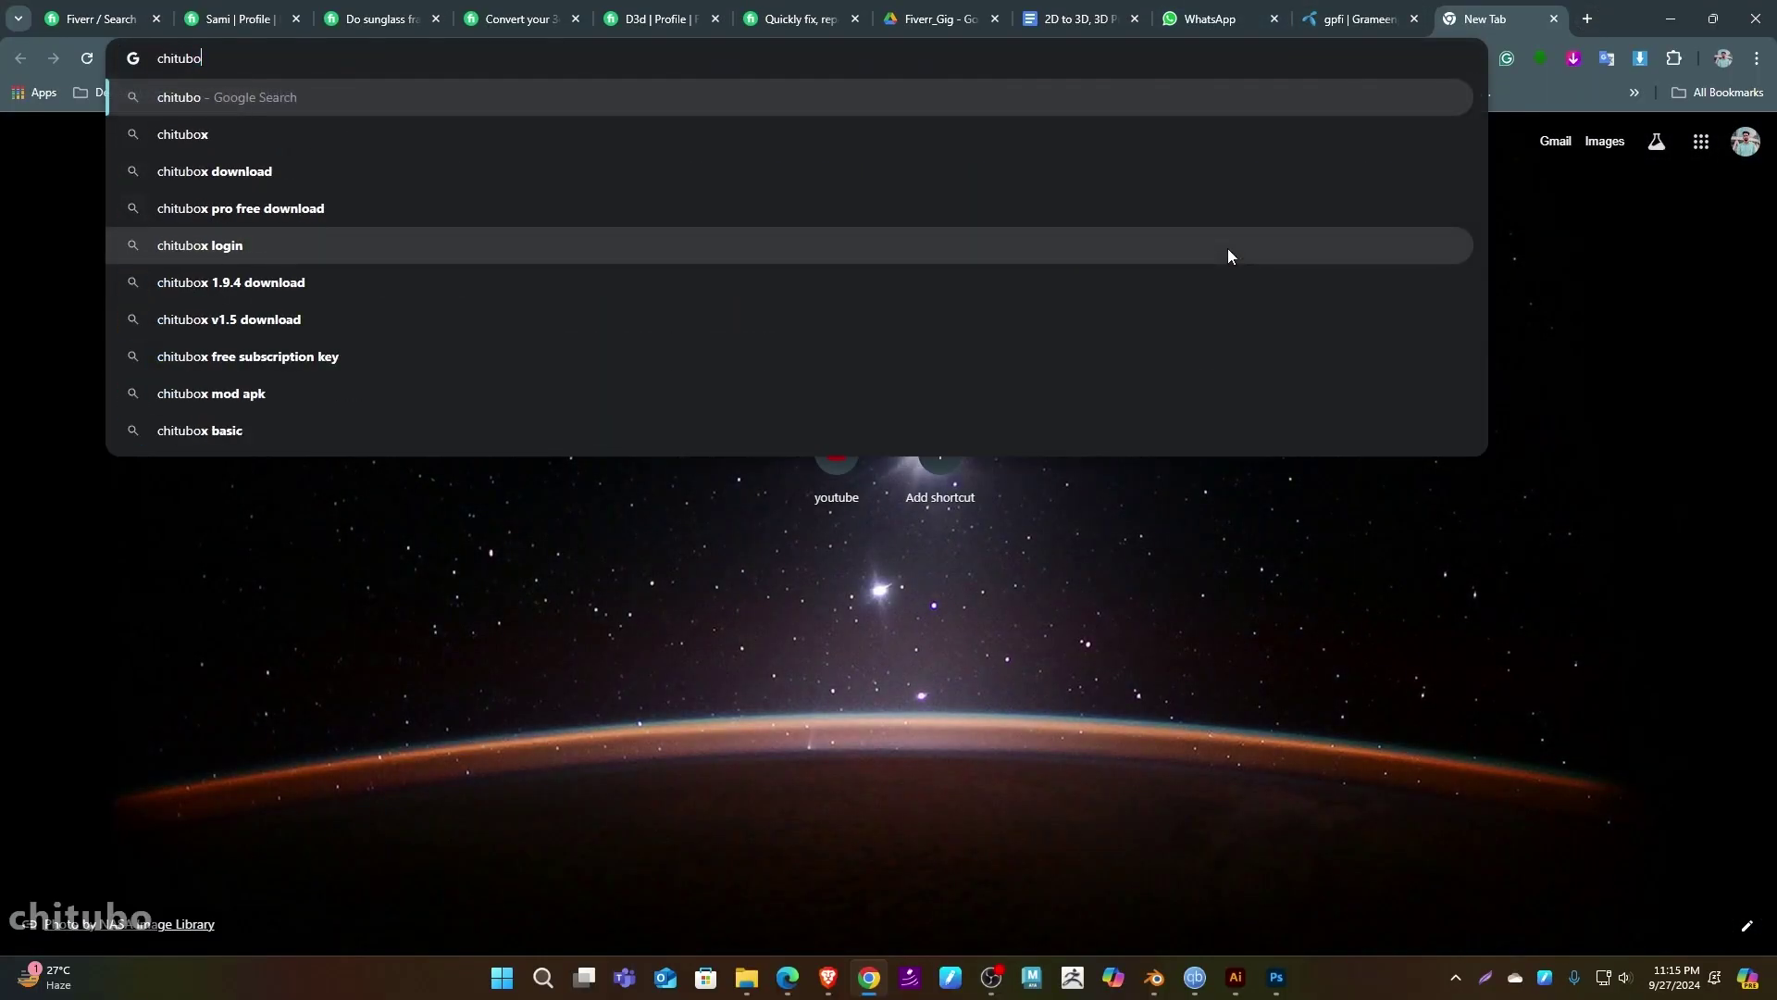
text(x)
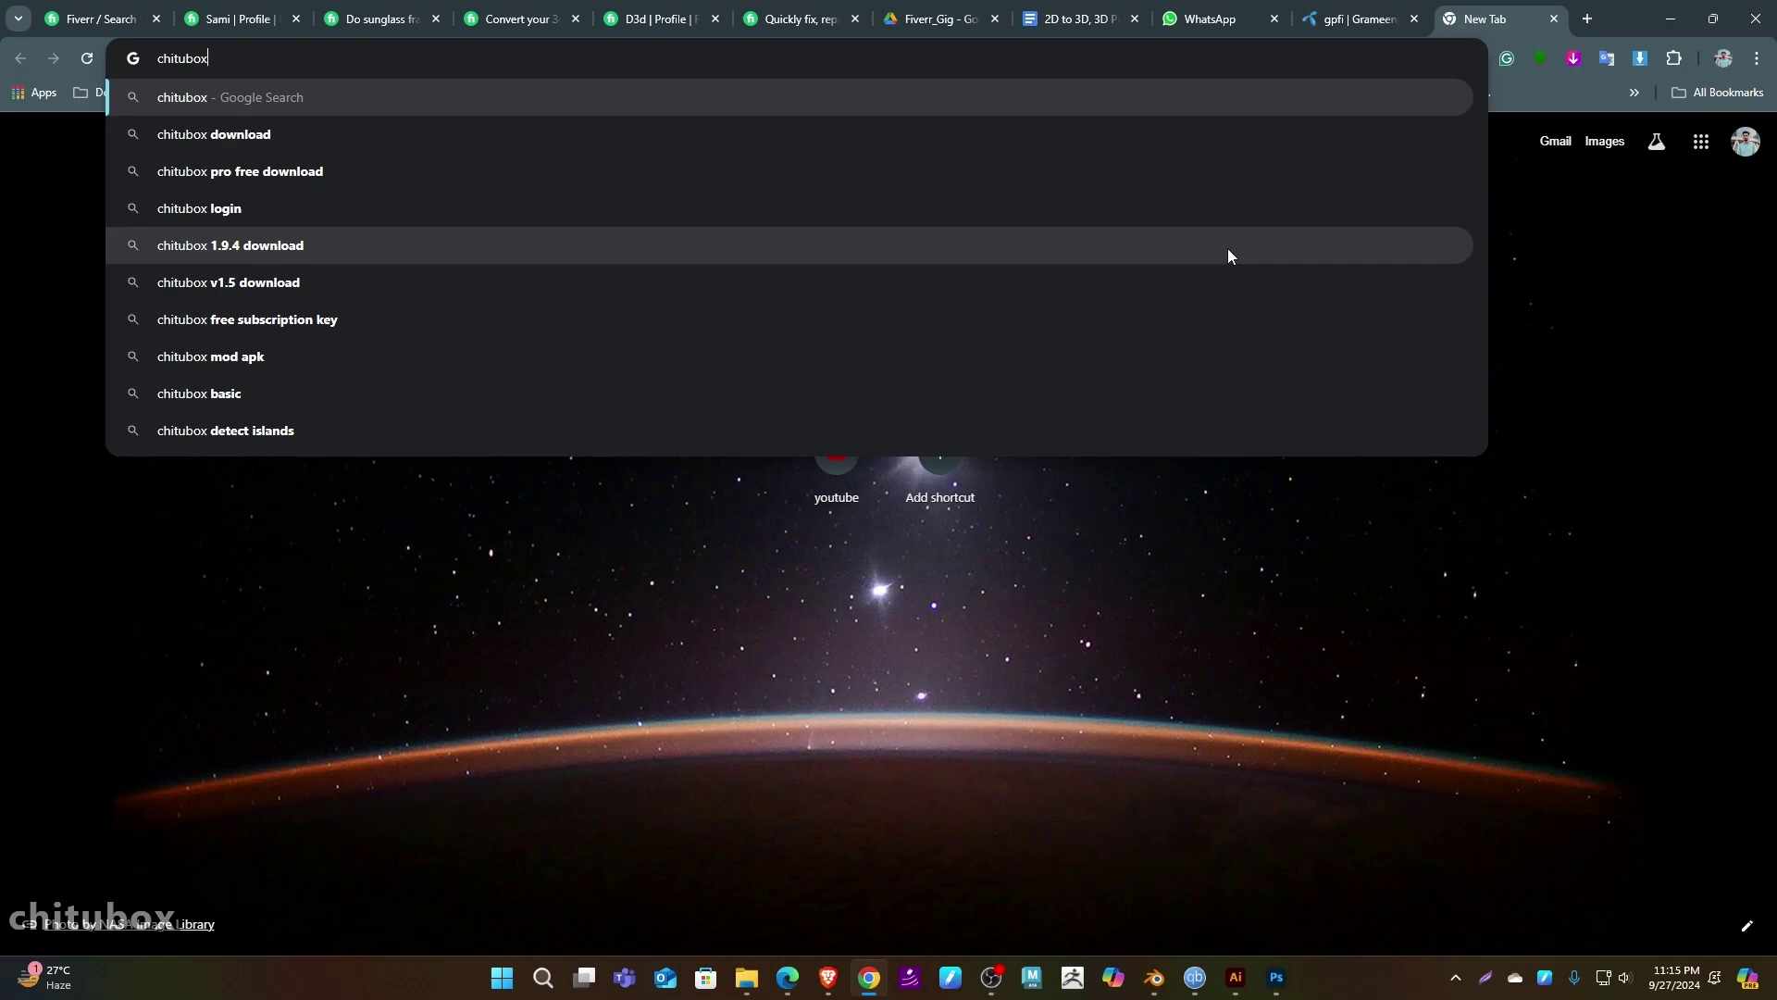
key(Return)
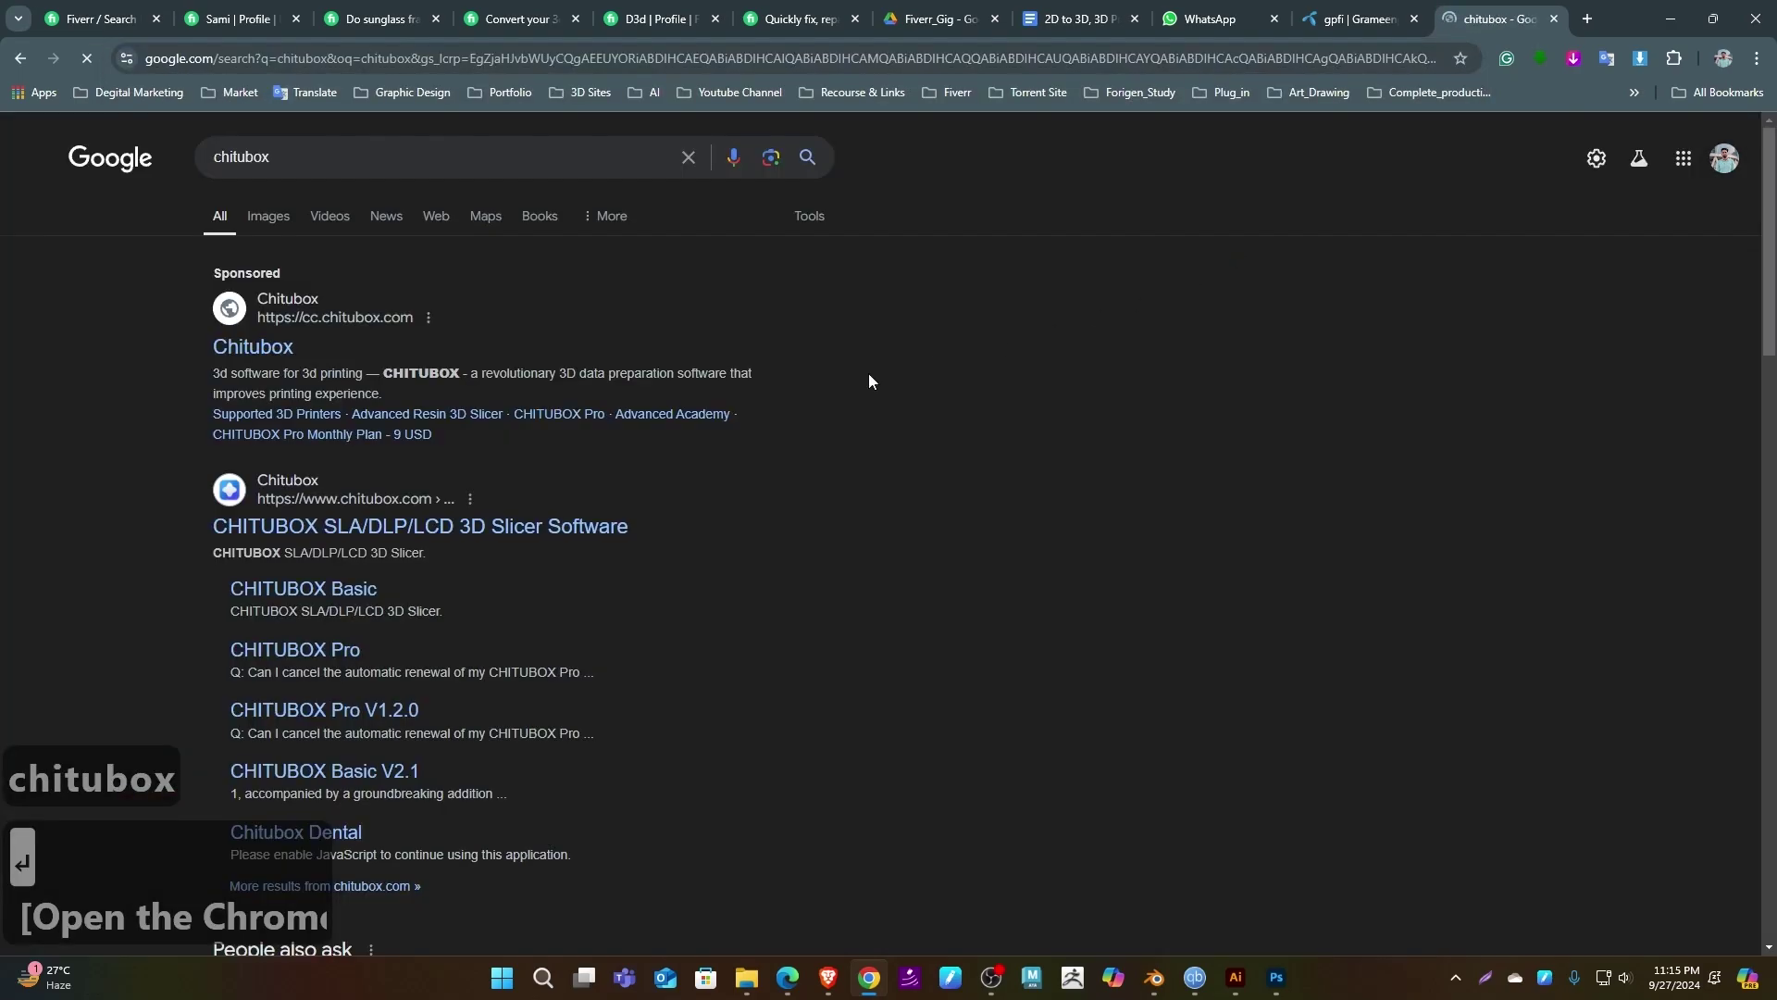
- Open the CHITUBOX SLA/DLP/LCD 3D Slicer Software site from the results, view its home page and minimize the browser
click(260, 346)
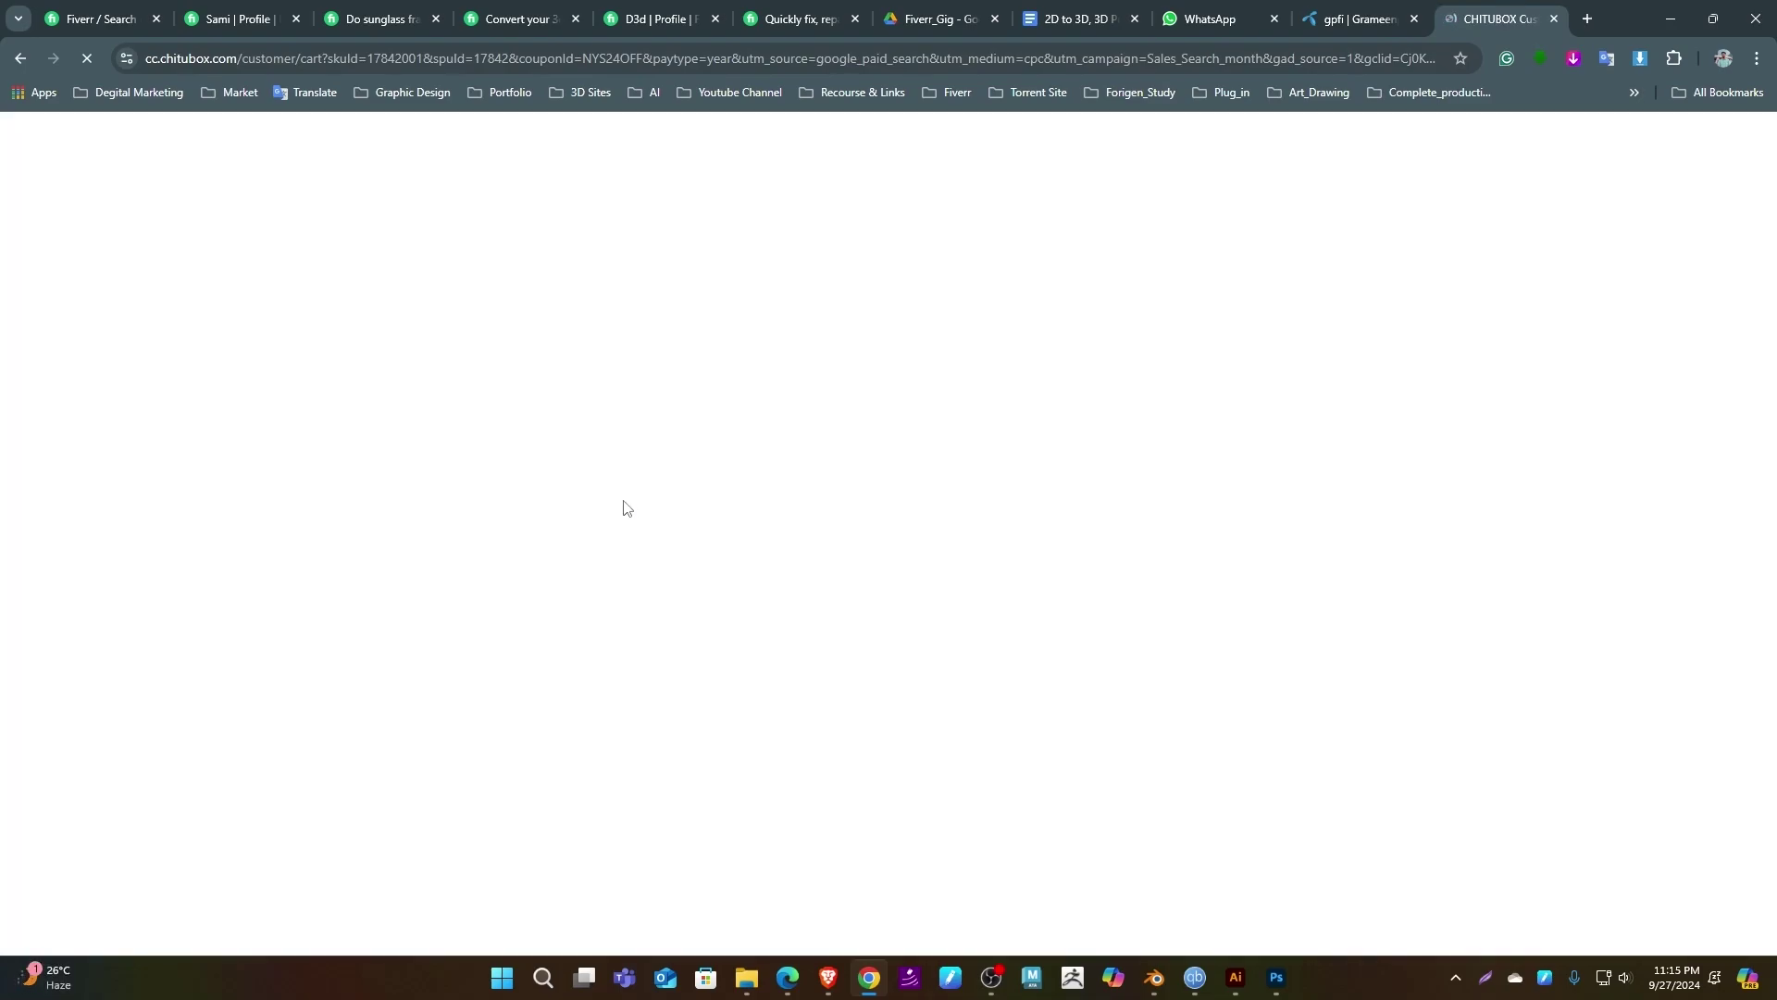
key(alt+Left)
scroll(389, 453, down, 3)
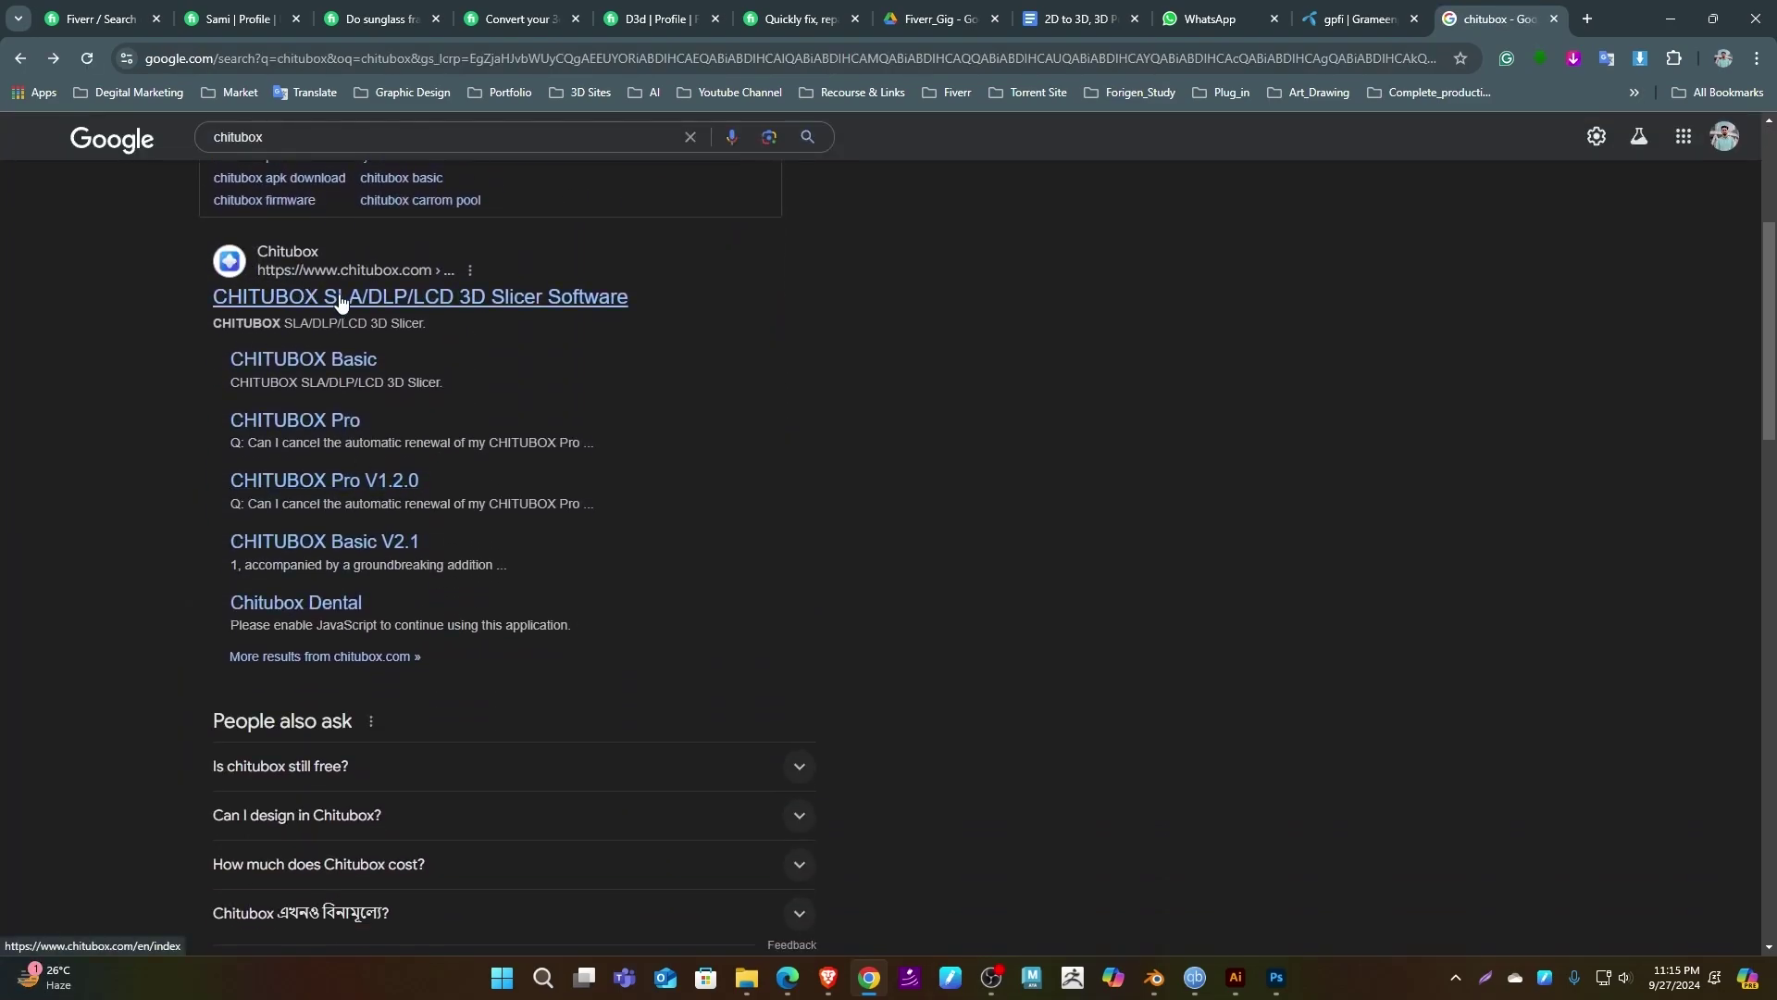
click(513, 277)
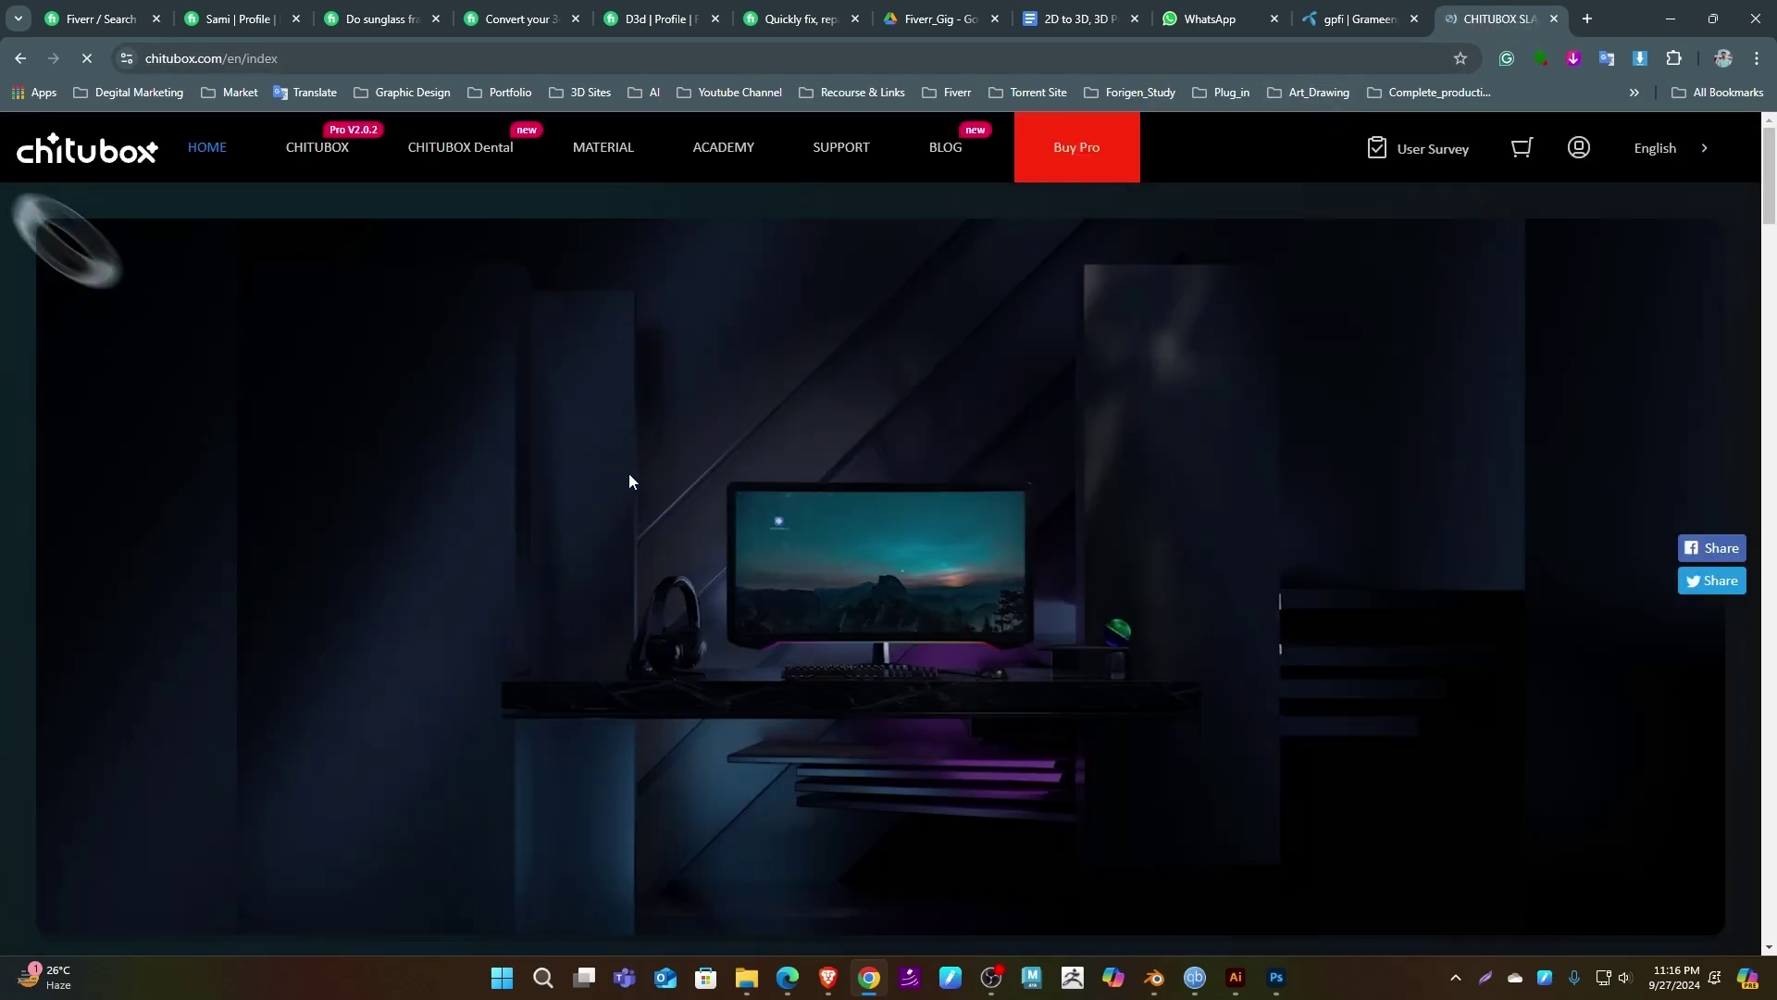
scroll(630, 481, down, 5)
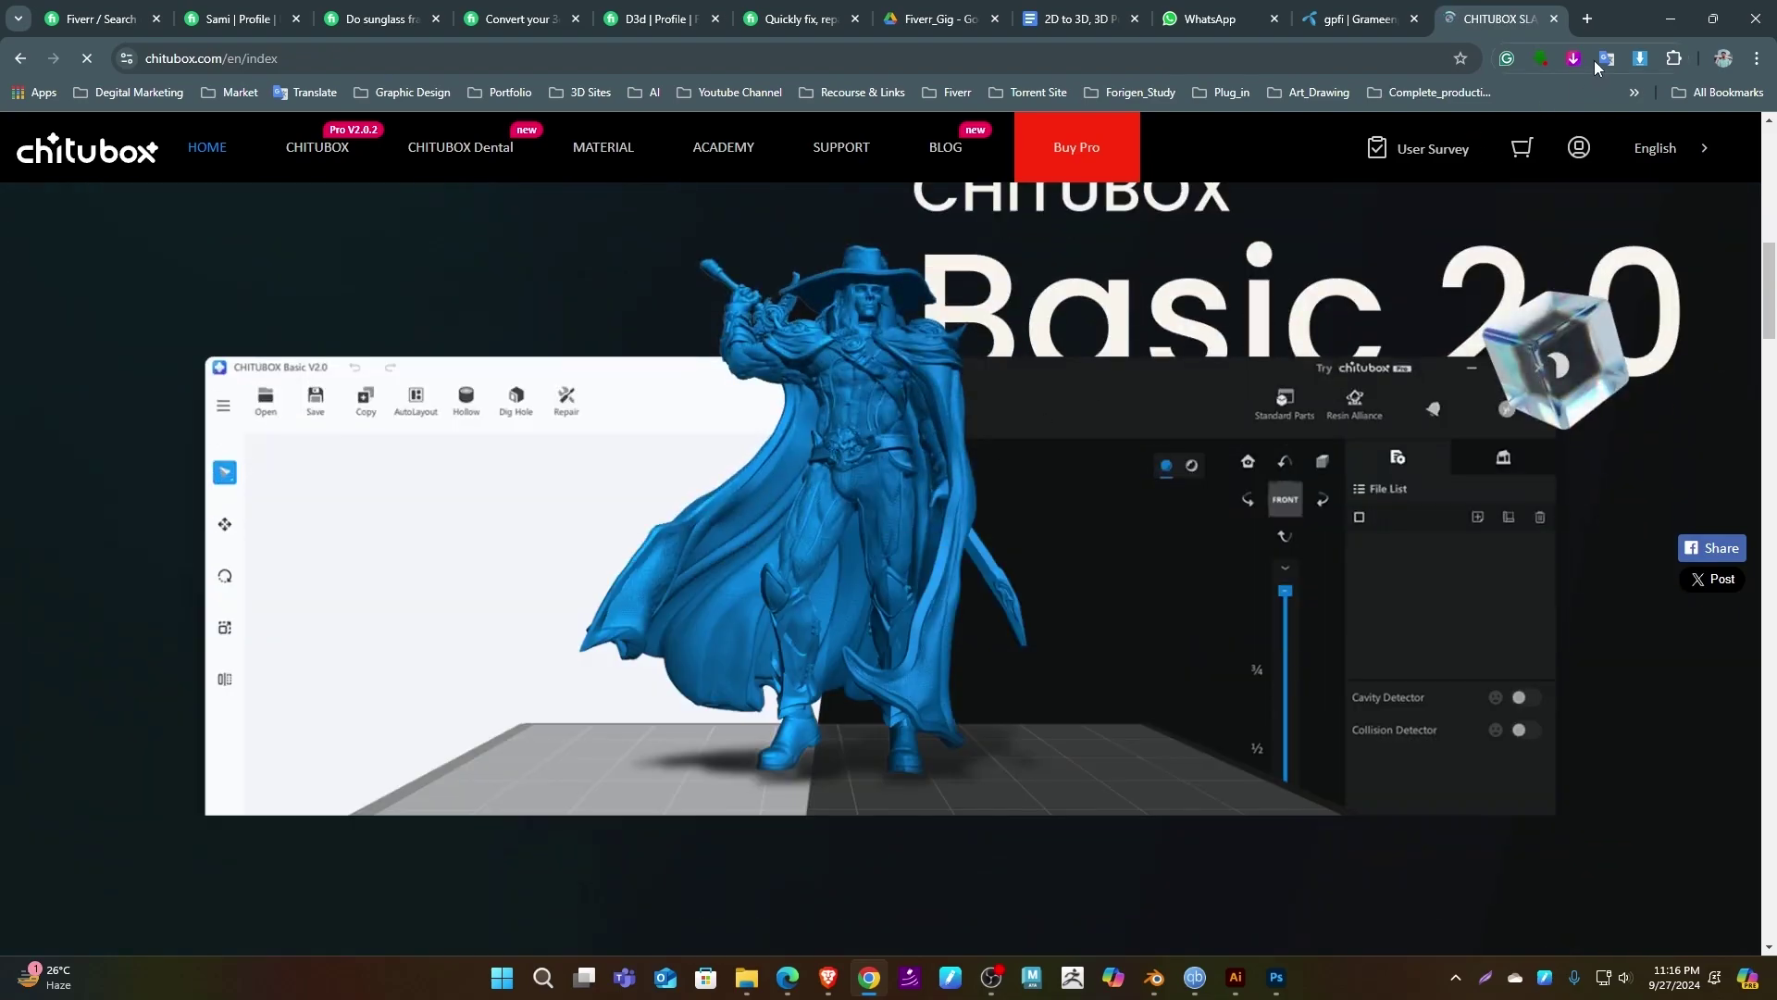
click(1666, 18)
- Open the desktop's Logo_Keychain STL file in Bambu Studio, scale the object to millimeters and inspect it on the plate
click(803, 222)
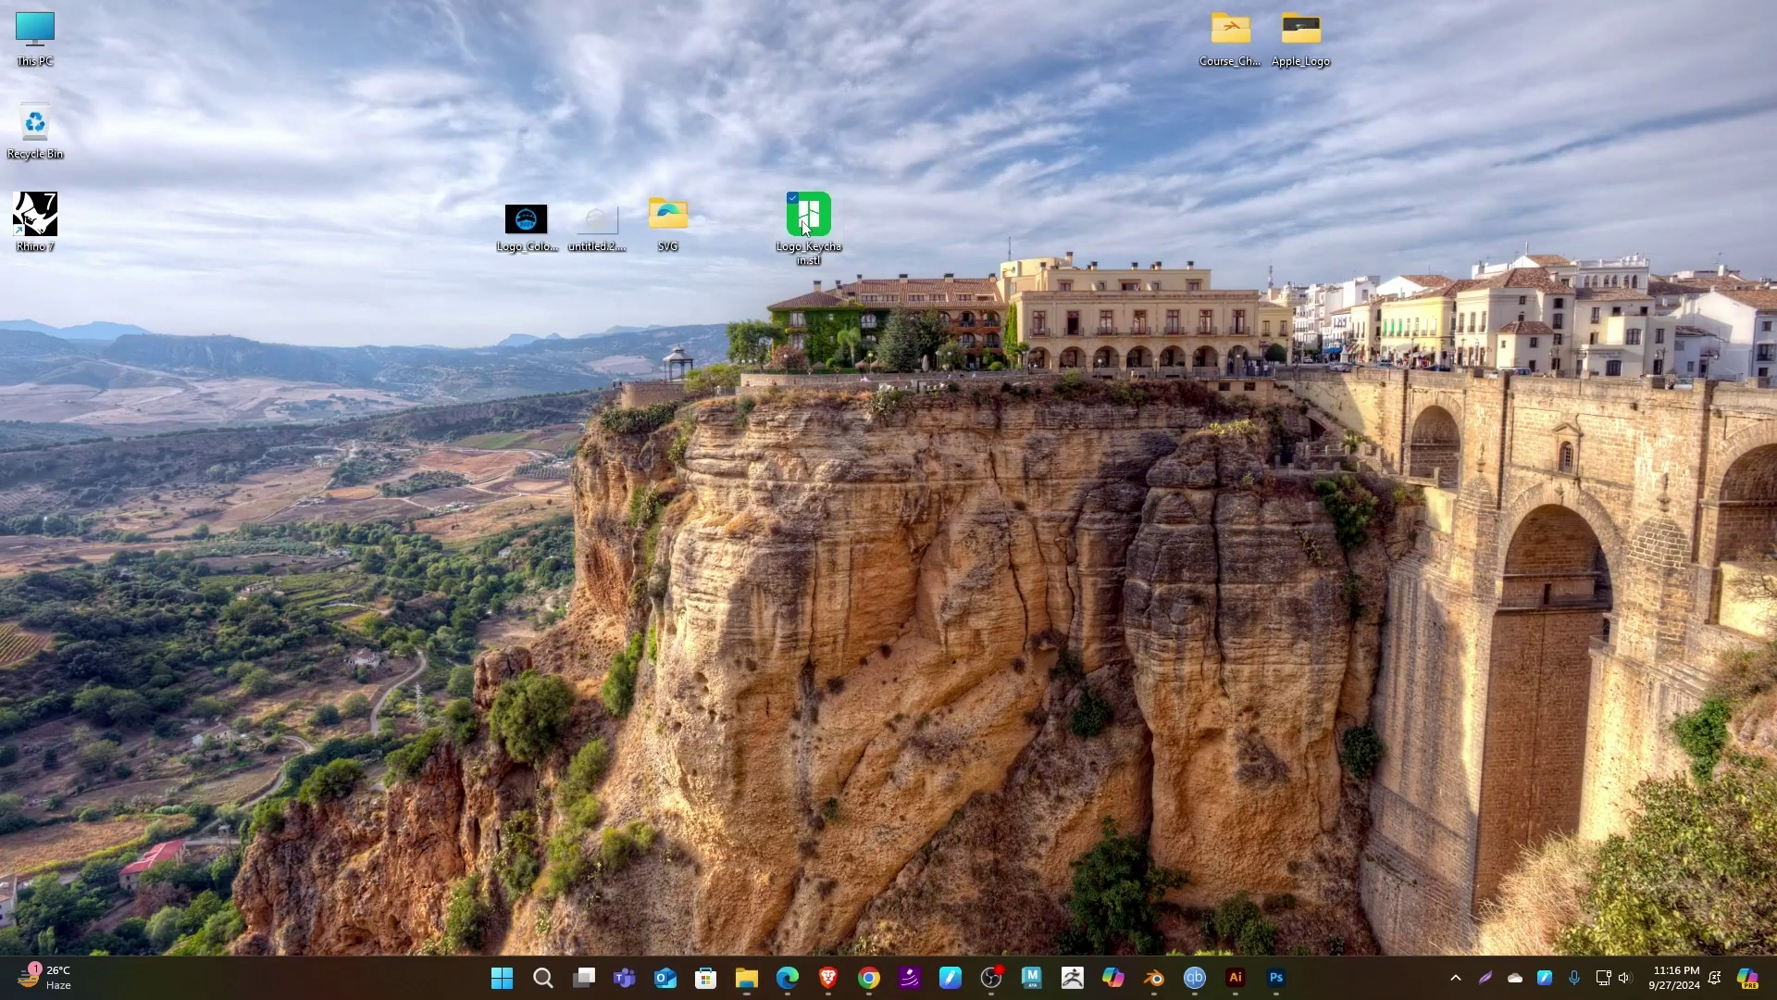
double_click(803, 222)
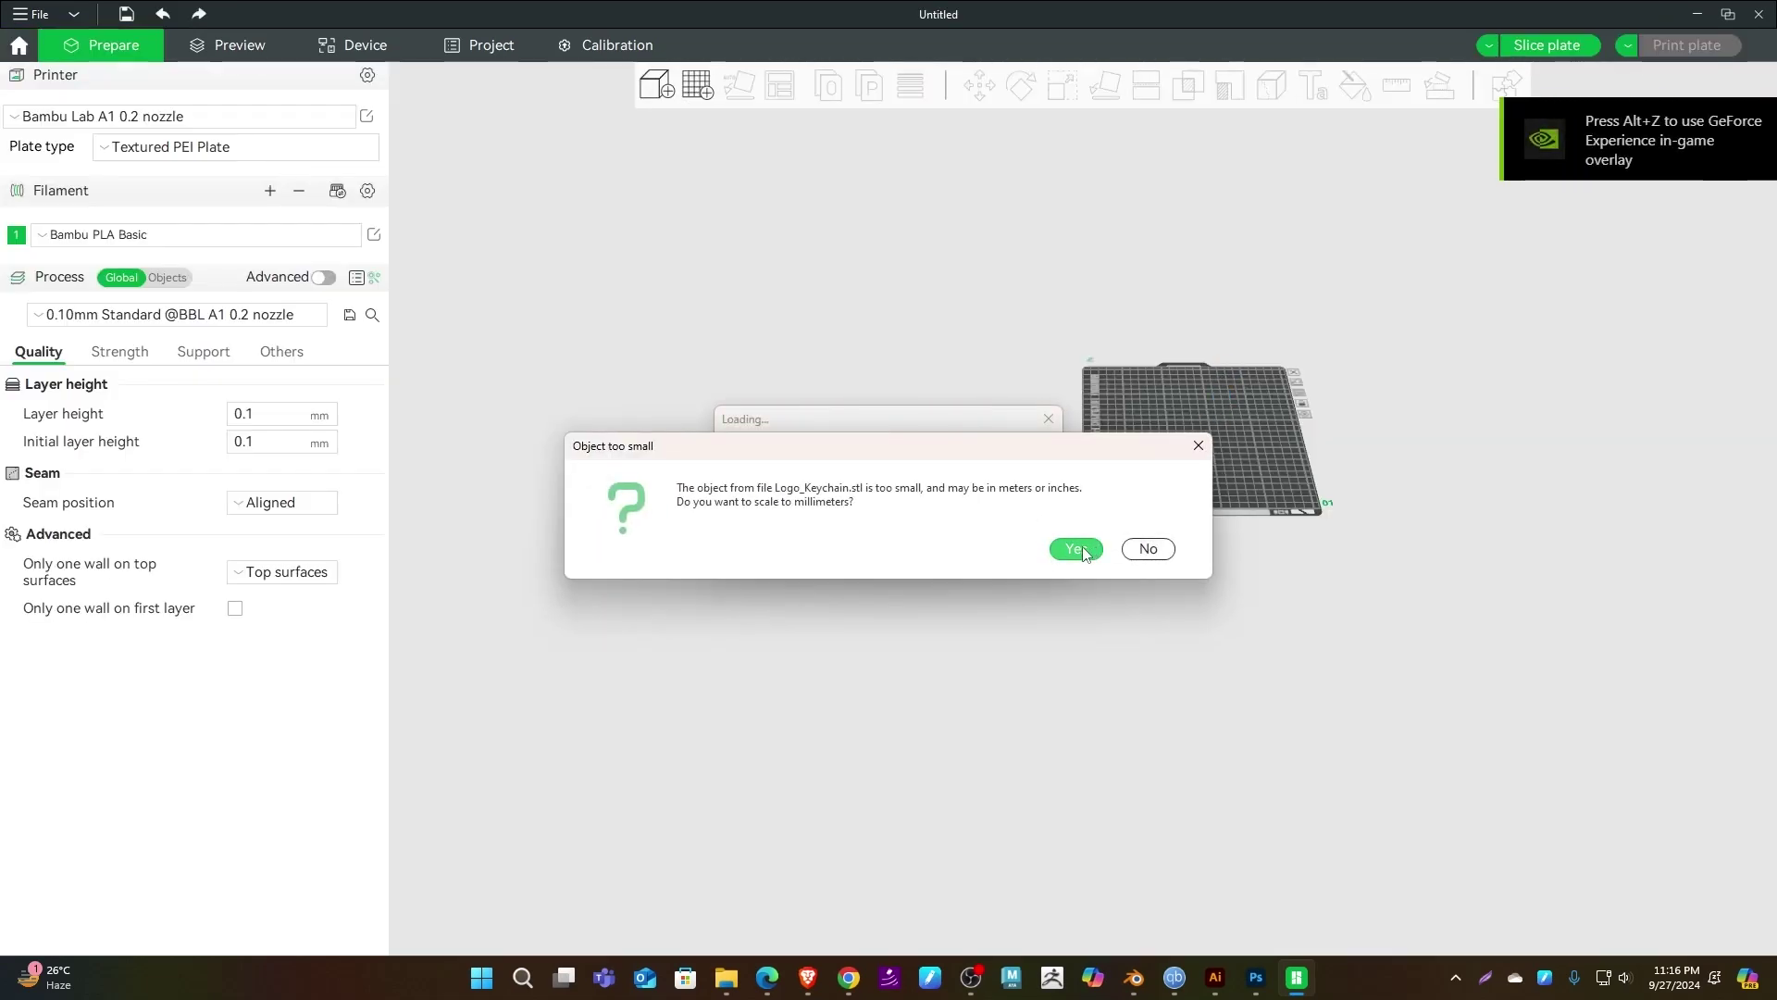
click(1076, 549)
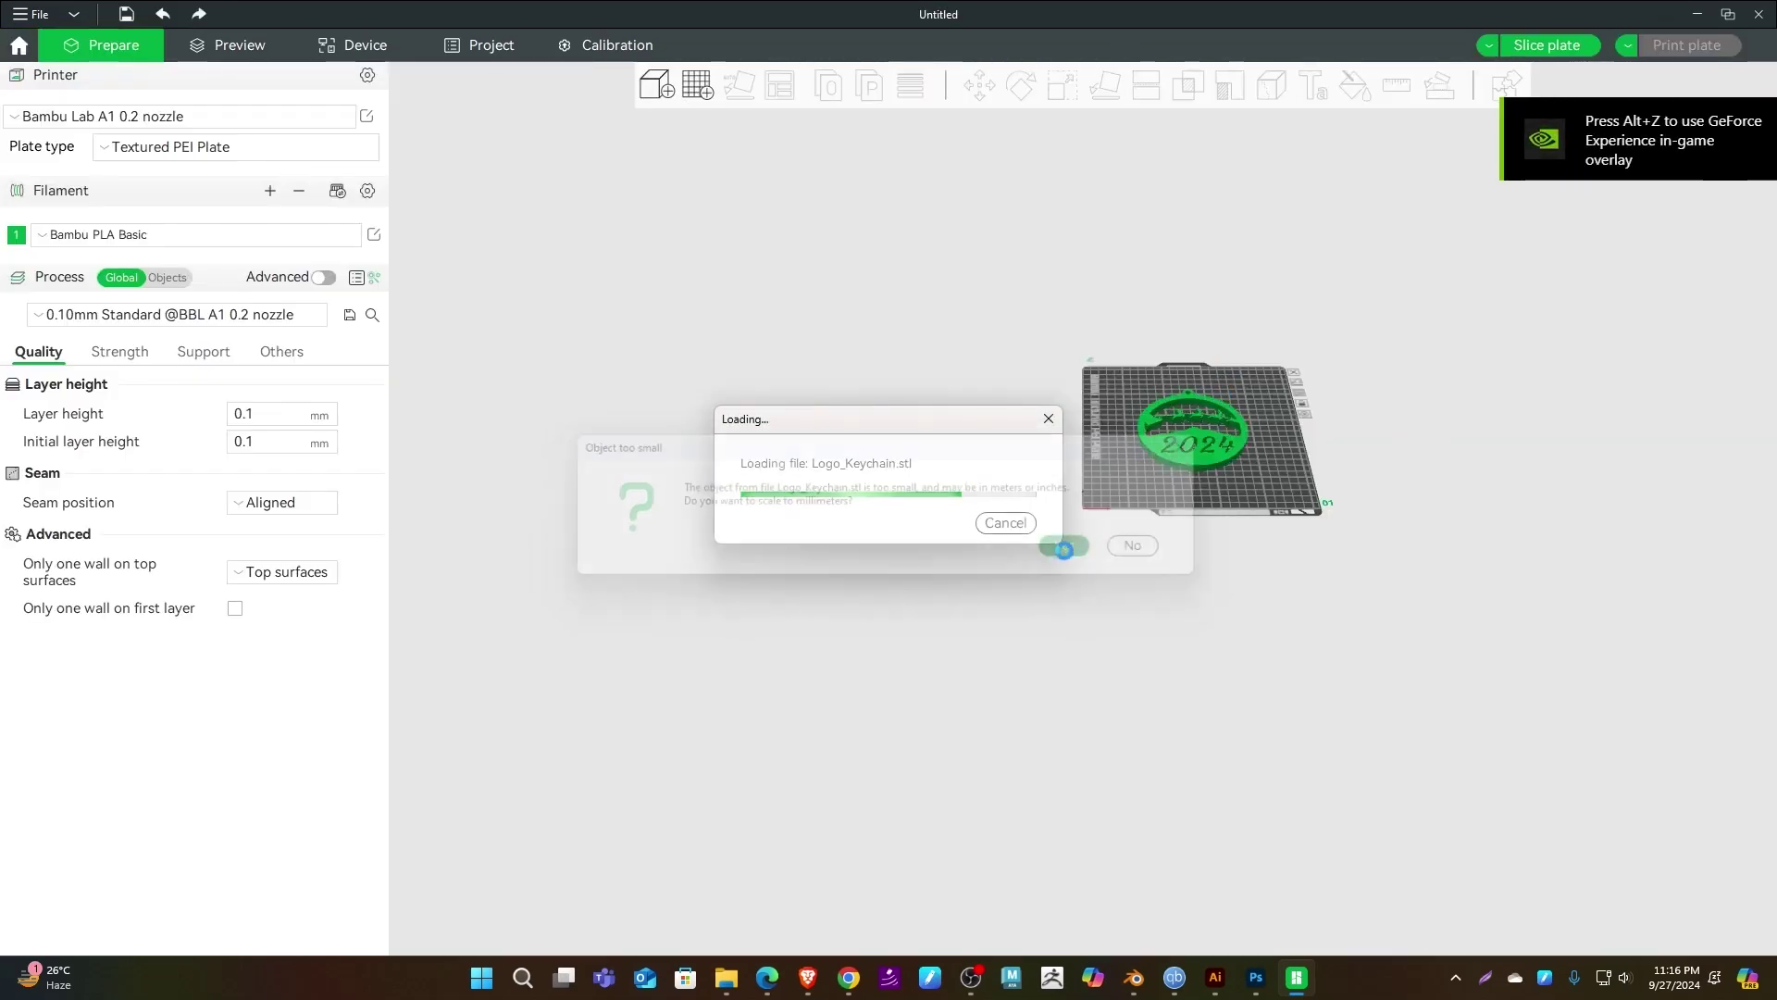
scroll(1414, 557, up, 3)
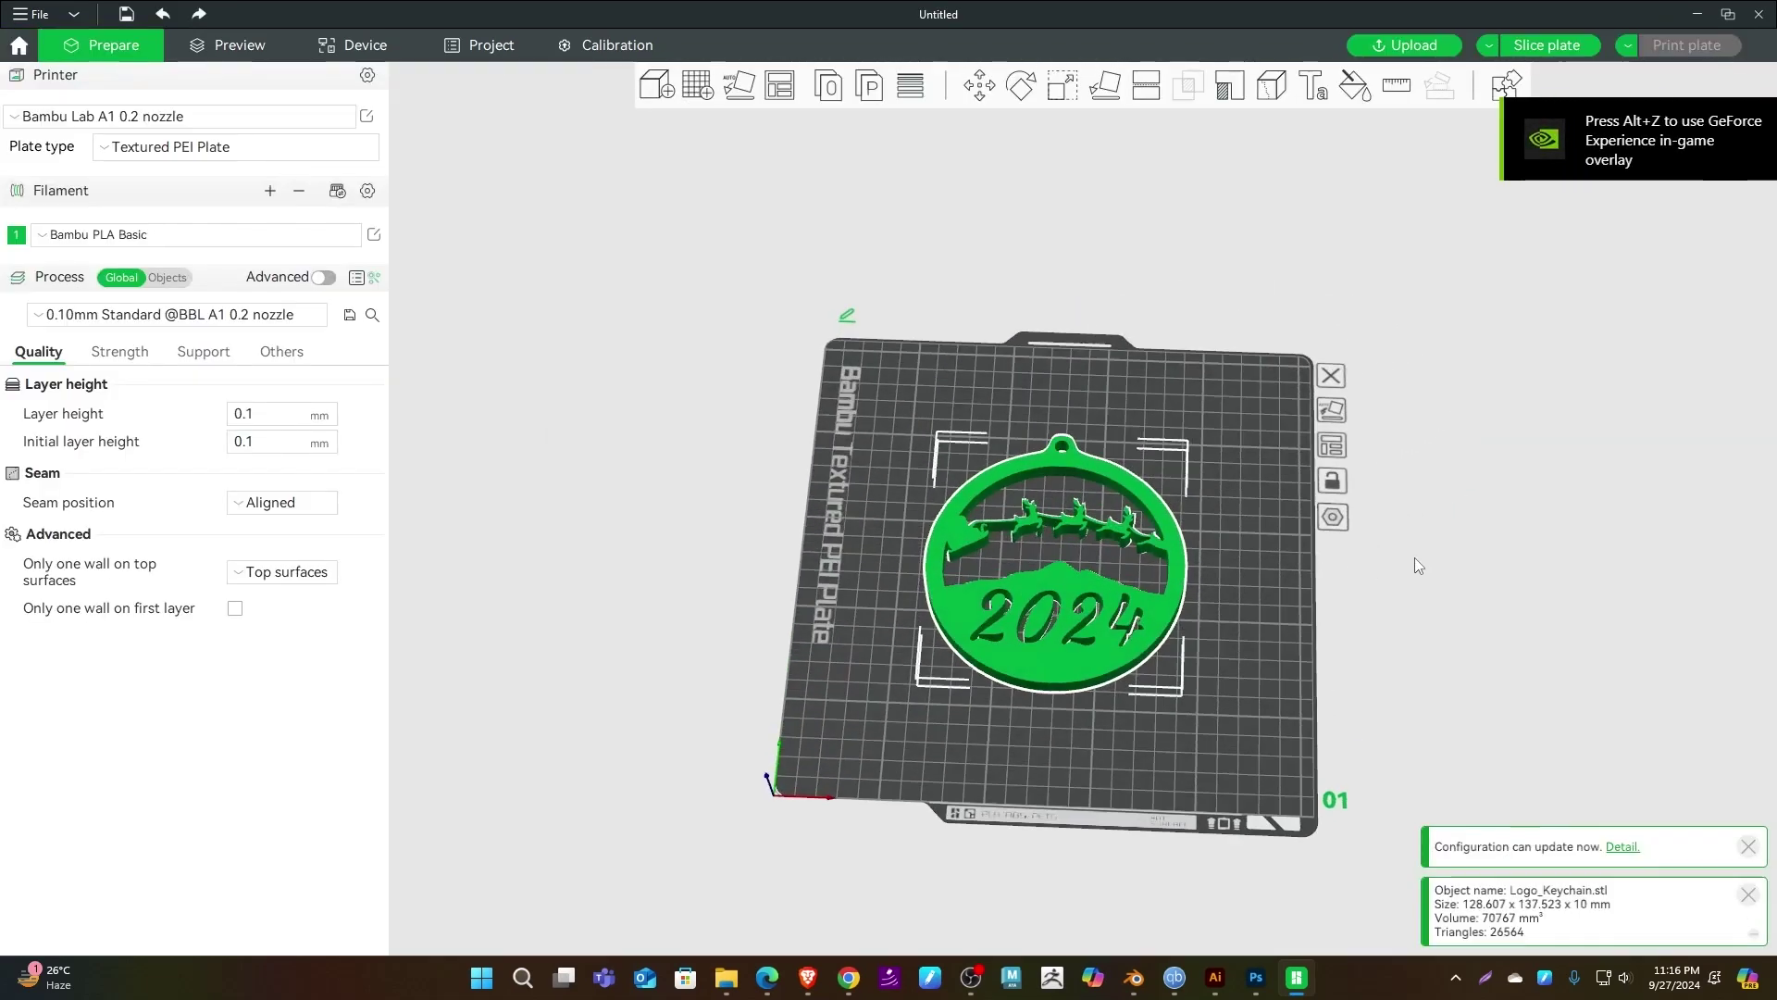
scroll(1386, 609, up, 3)
drag(1379, 608, 1036, 196)
- Export all objects as one STL to the Desktop, saving over Logo_Keychain.stl
click(37, 14)
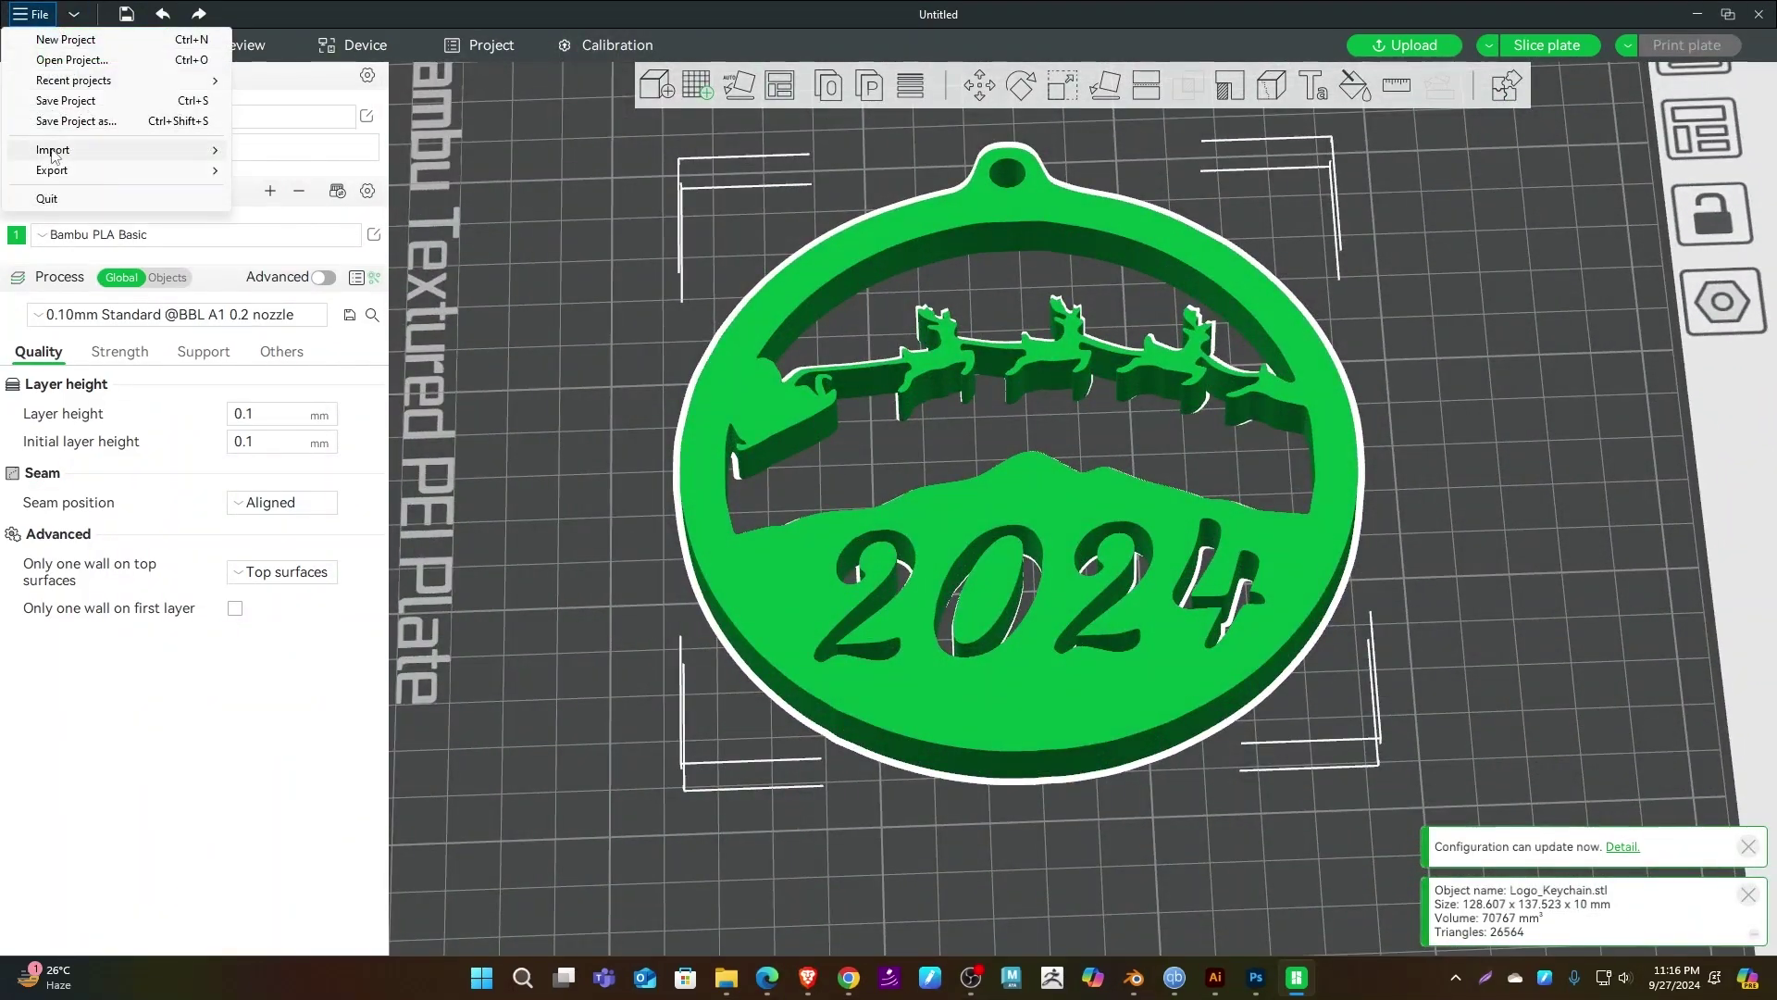
mouse_move(102, 170)
click(413, 172)
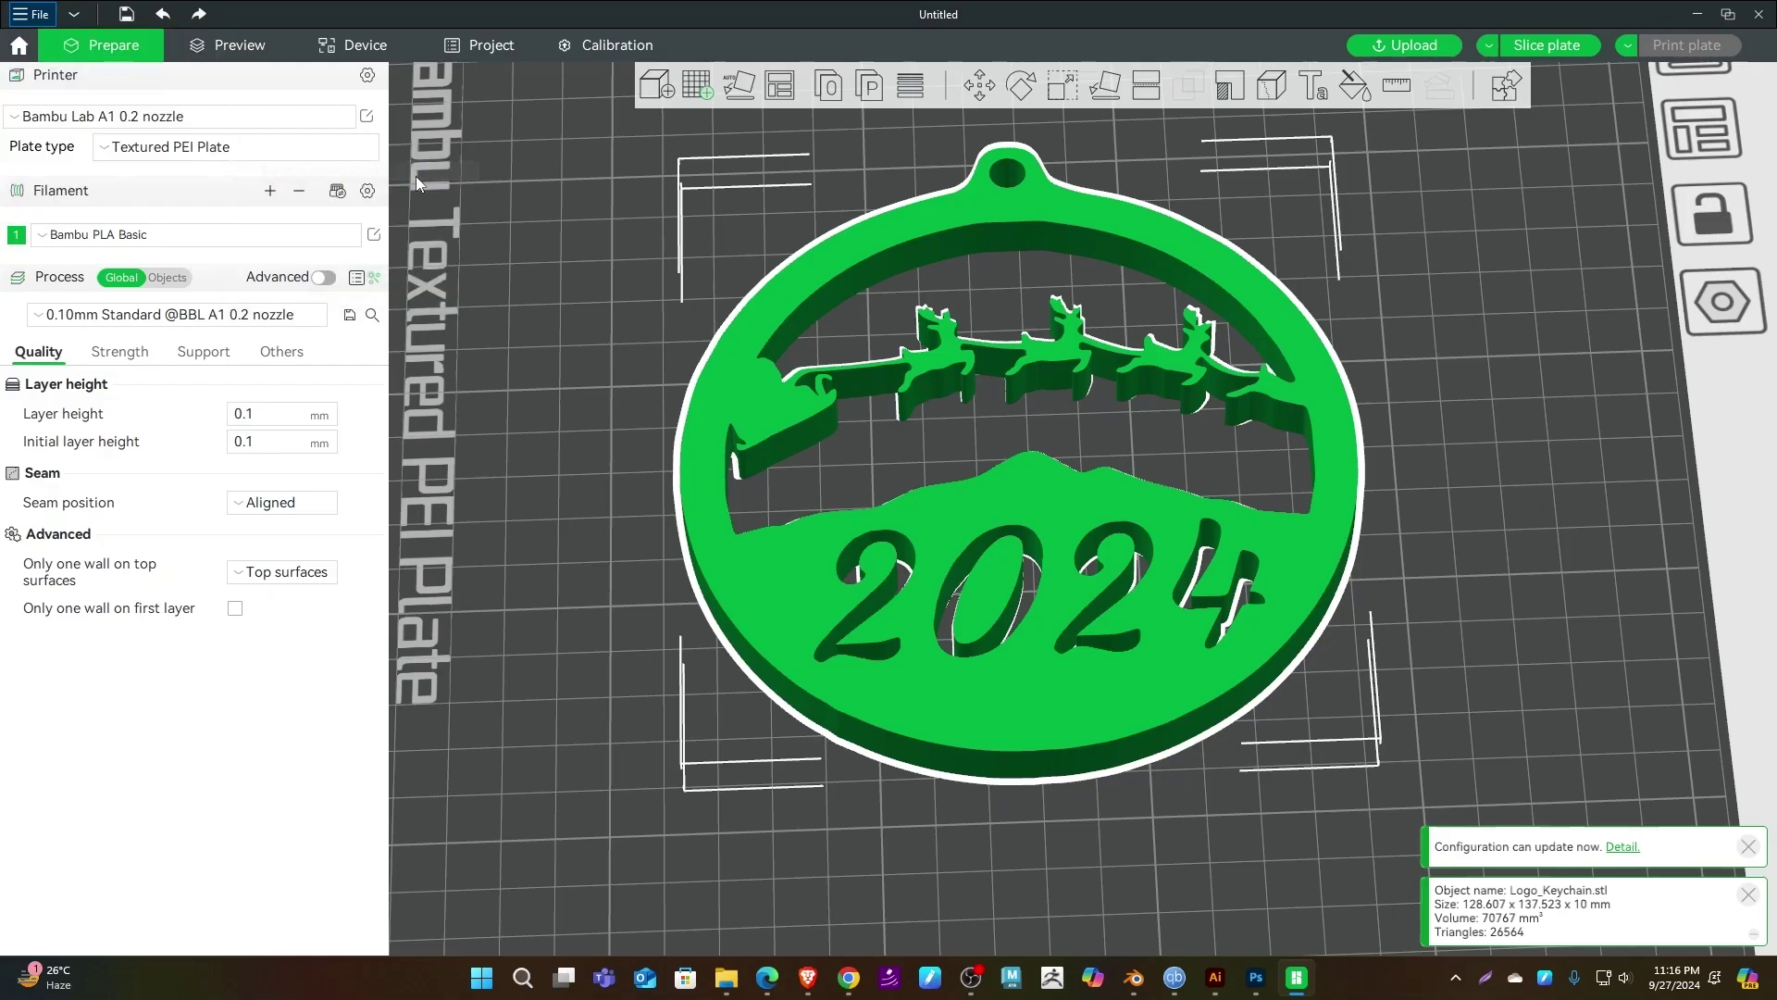
click(65, 246)
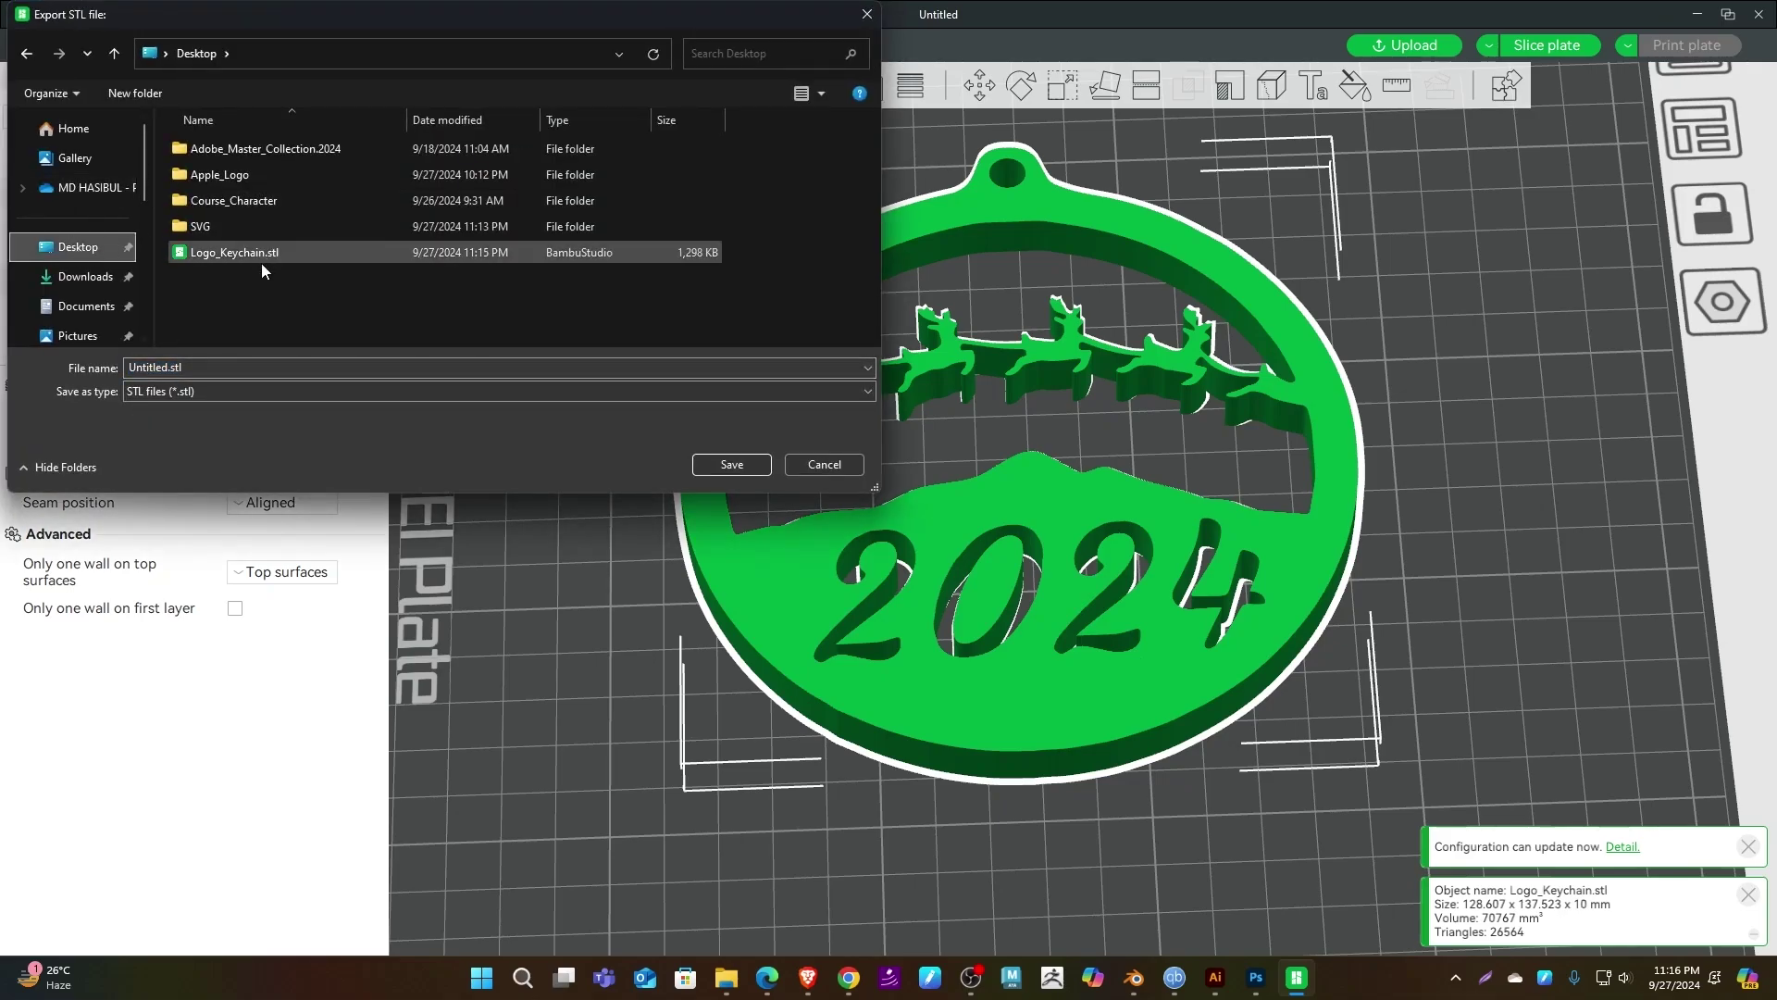
double_click(268, 254)
click(932, 486)
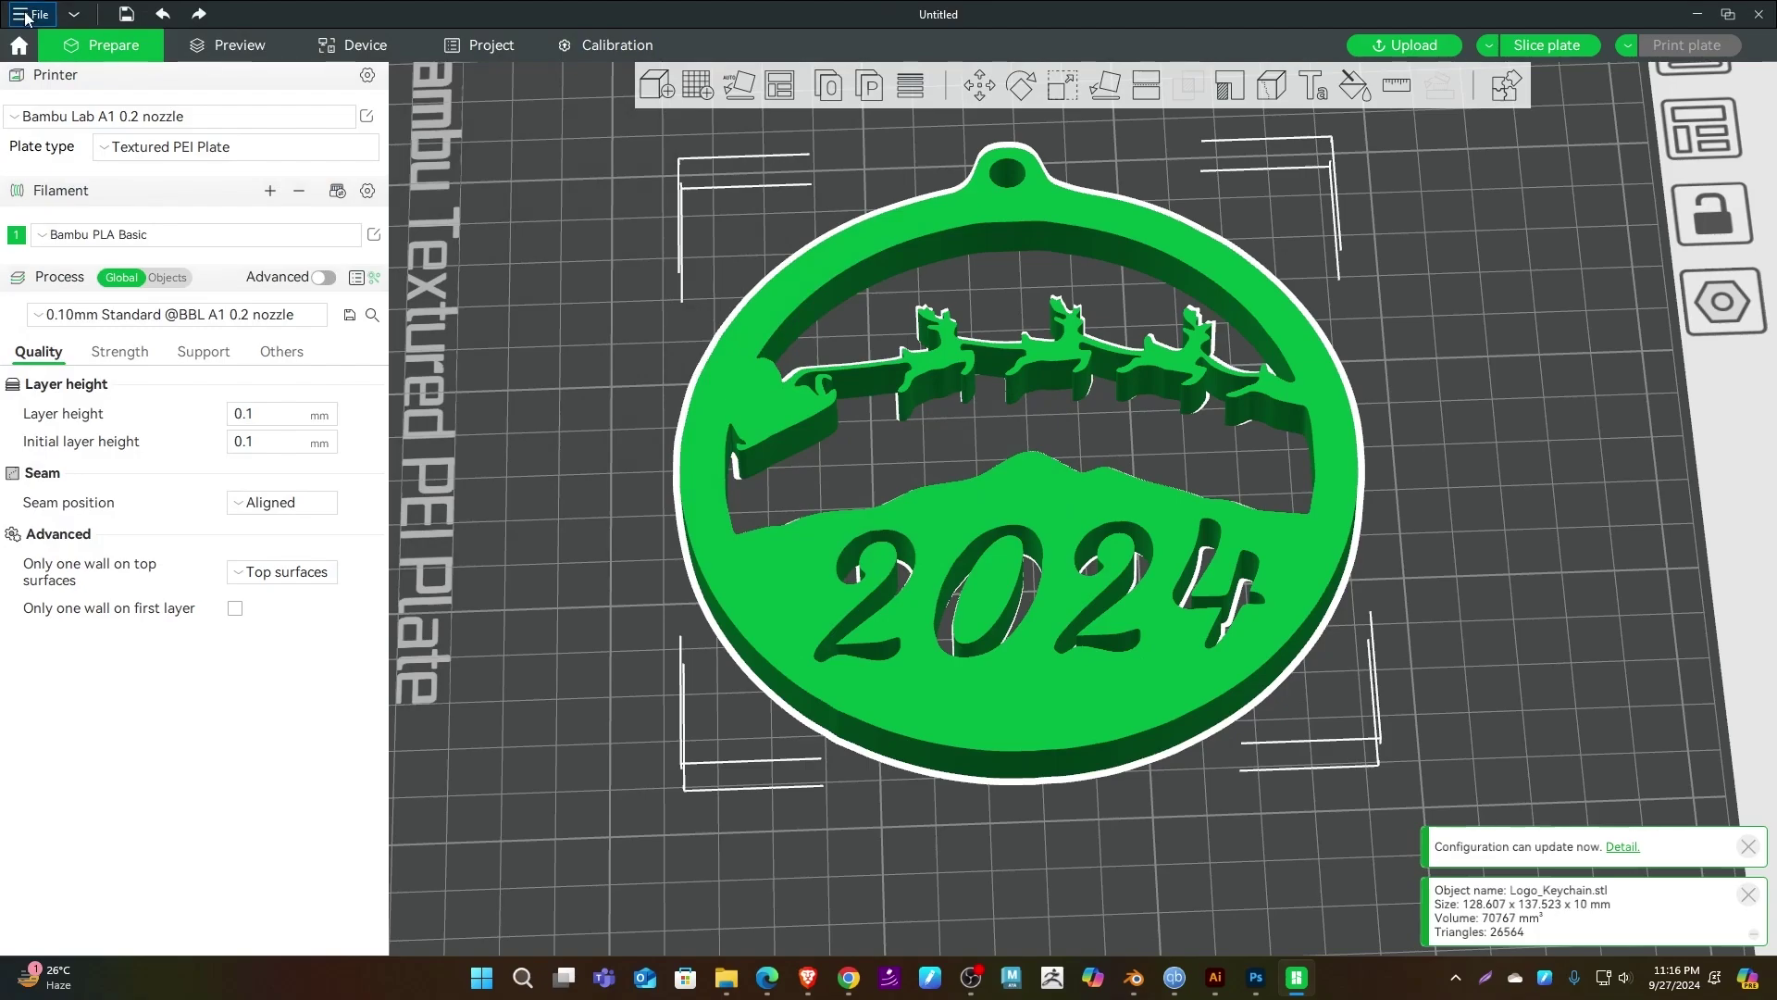
- Export the model as a generic 3MF file named Logo_Keychain.3mf on the Desktop
click(35, 14)
mouse_move(92, 169)
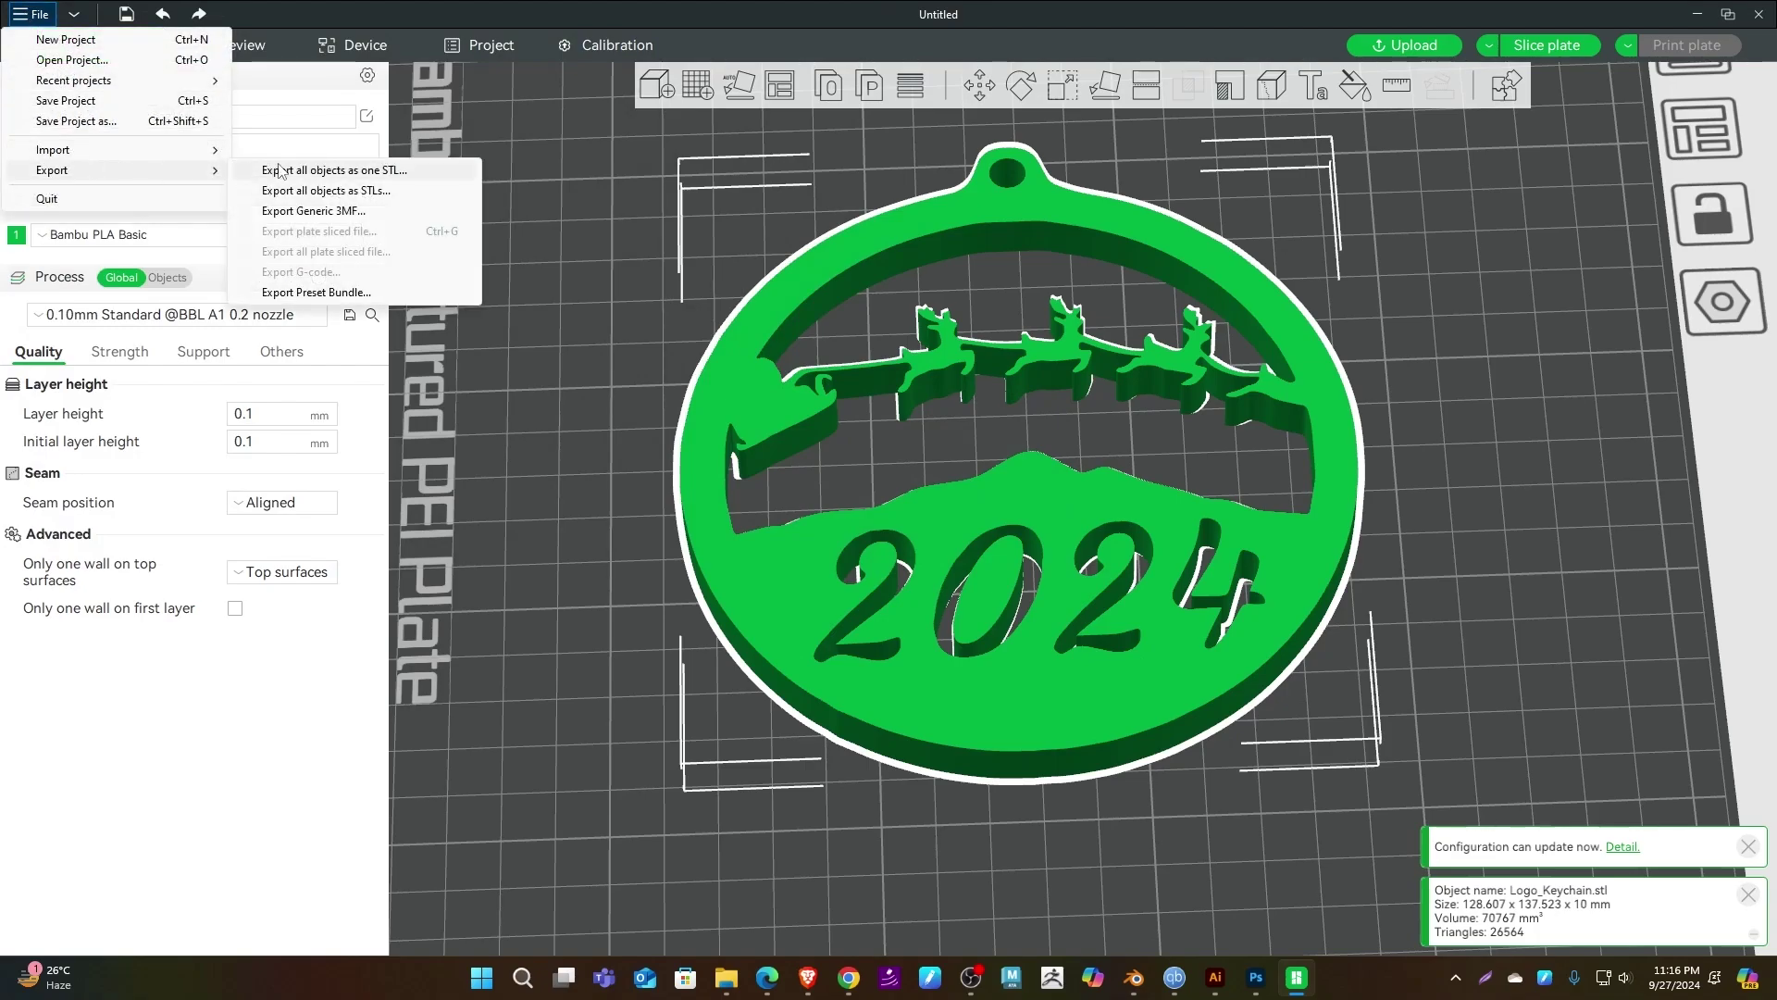
click(358, 212)
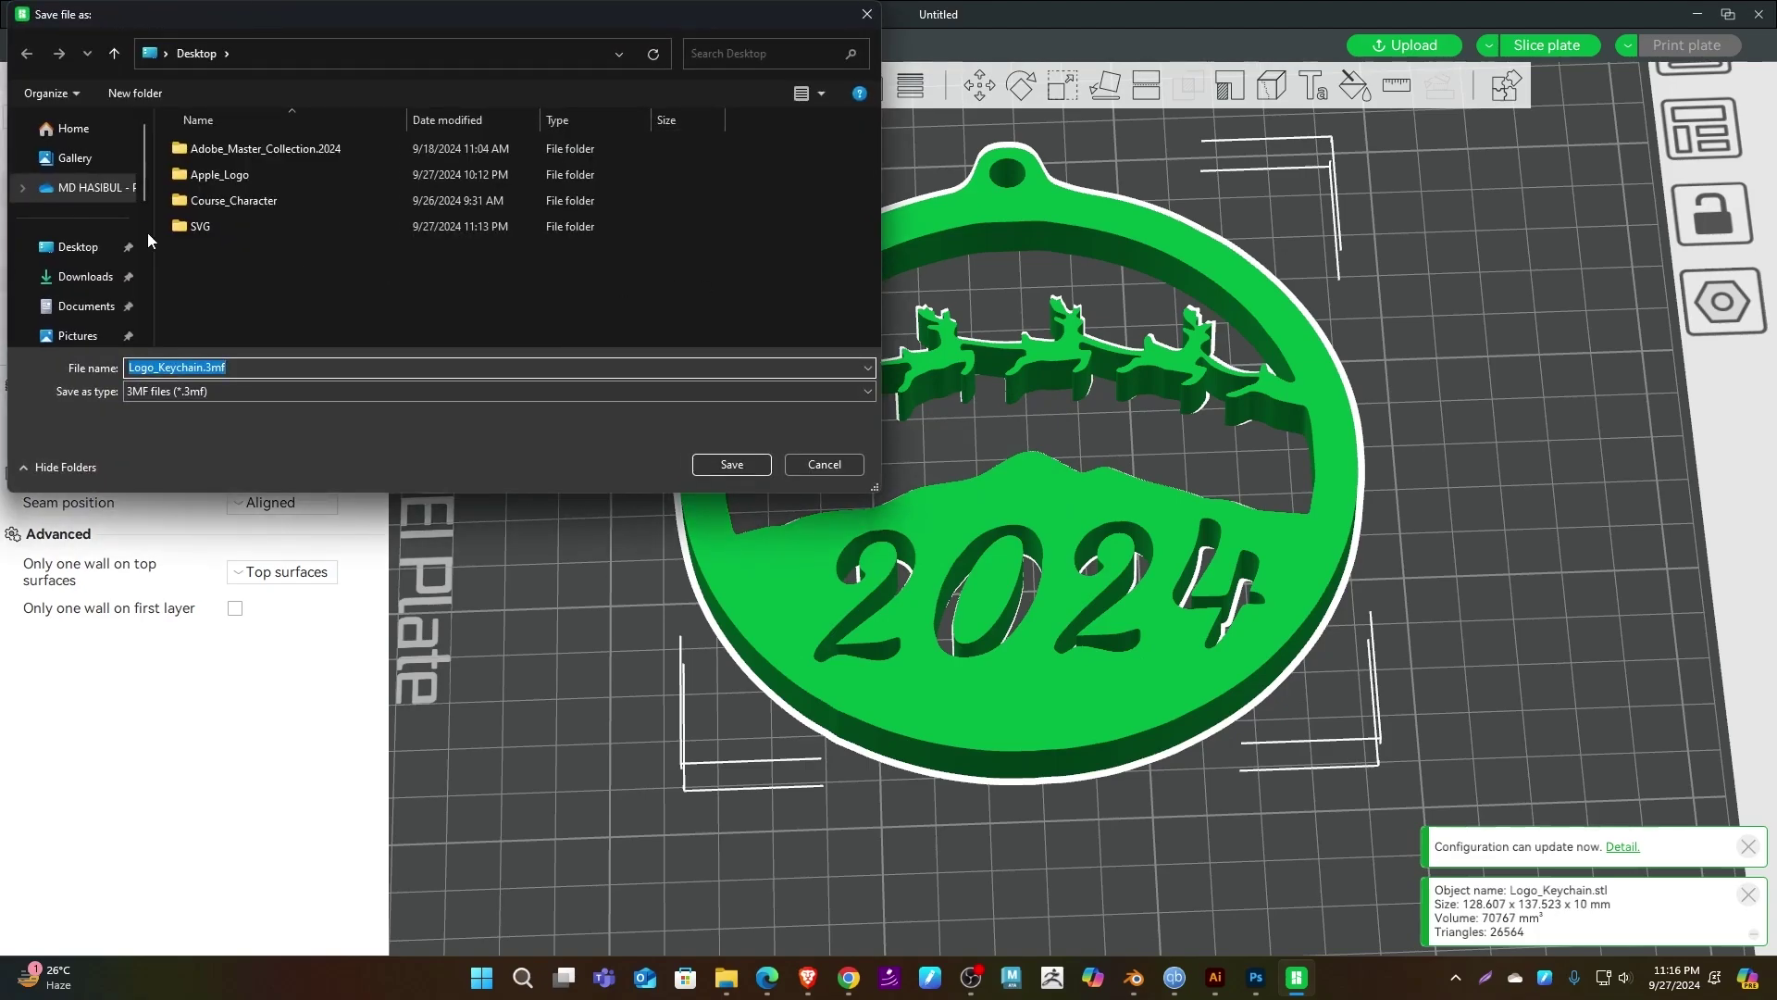
click(549, 372)
click(732, 464)
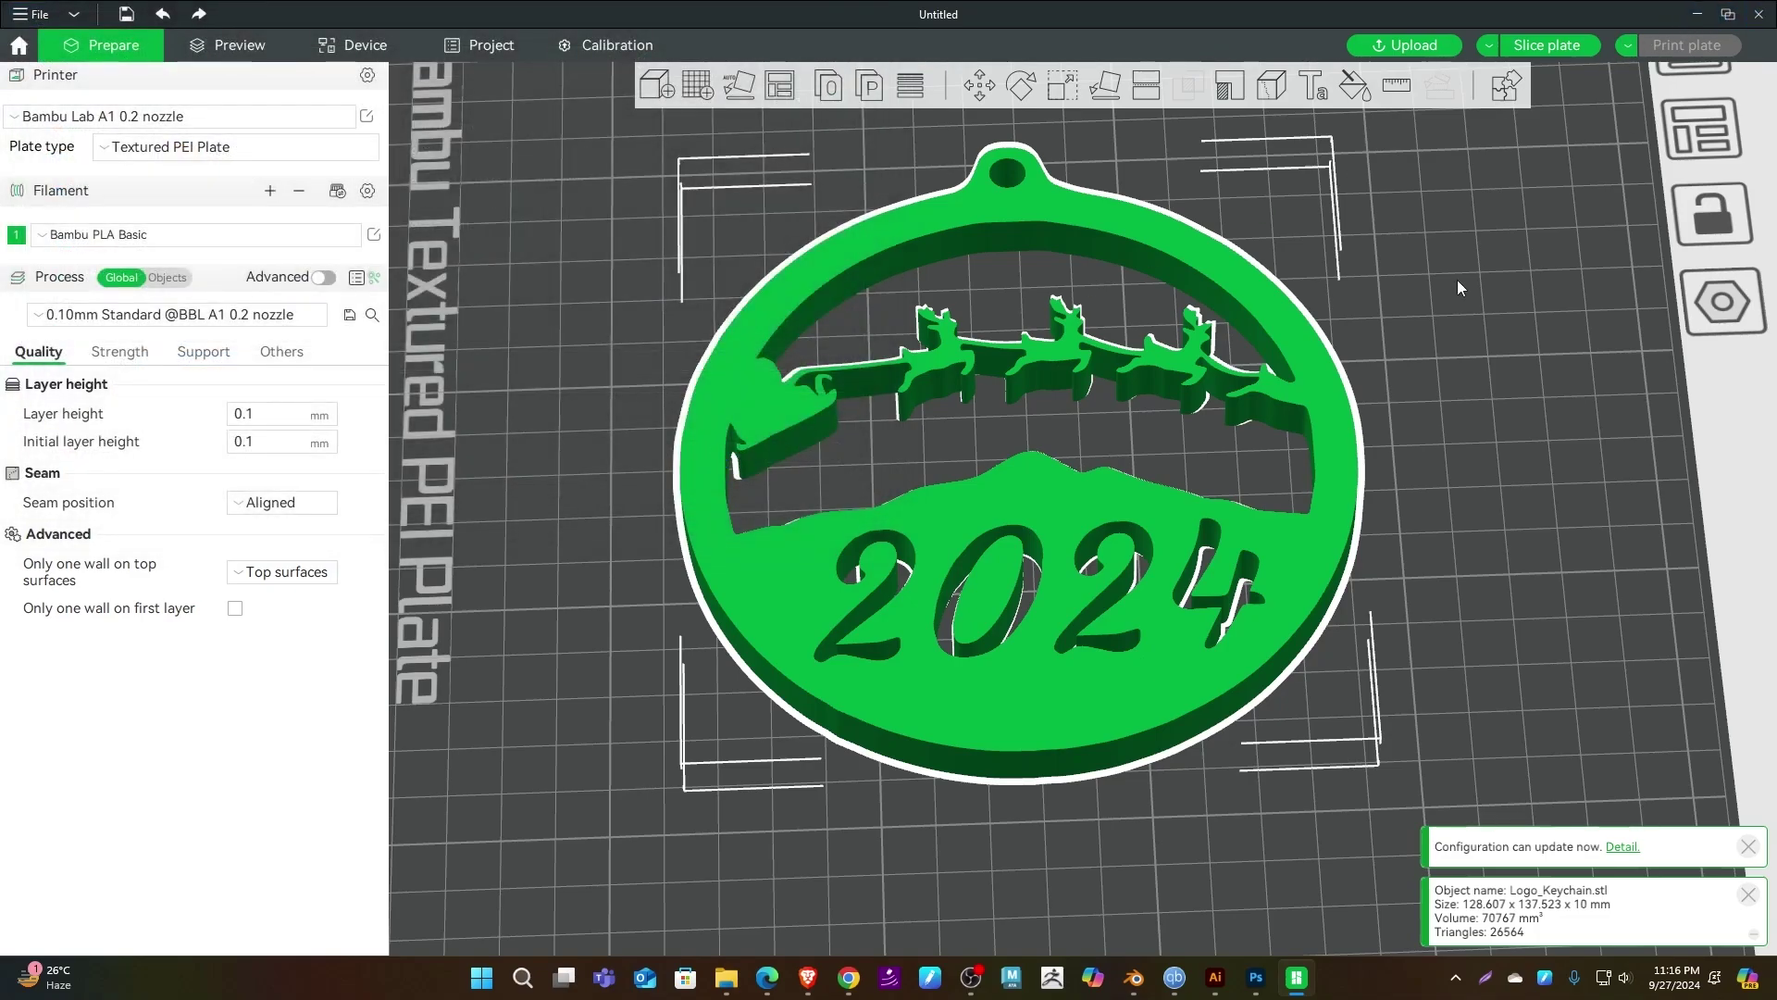
- Deselect the ornament, capture a screenshot region around it on the build plate and close Bambu Studio
click(1438, 292)
scroll(1438, 293, down, 5)
mouse_move(1380, 315)
mouse_down()
mouse_move(1357, 369)
mouse_move(1388, 324)
mouse_move(1358, 324)
mouse_up()
scroll(1361, 326, up, 3)
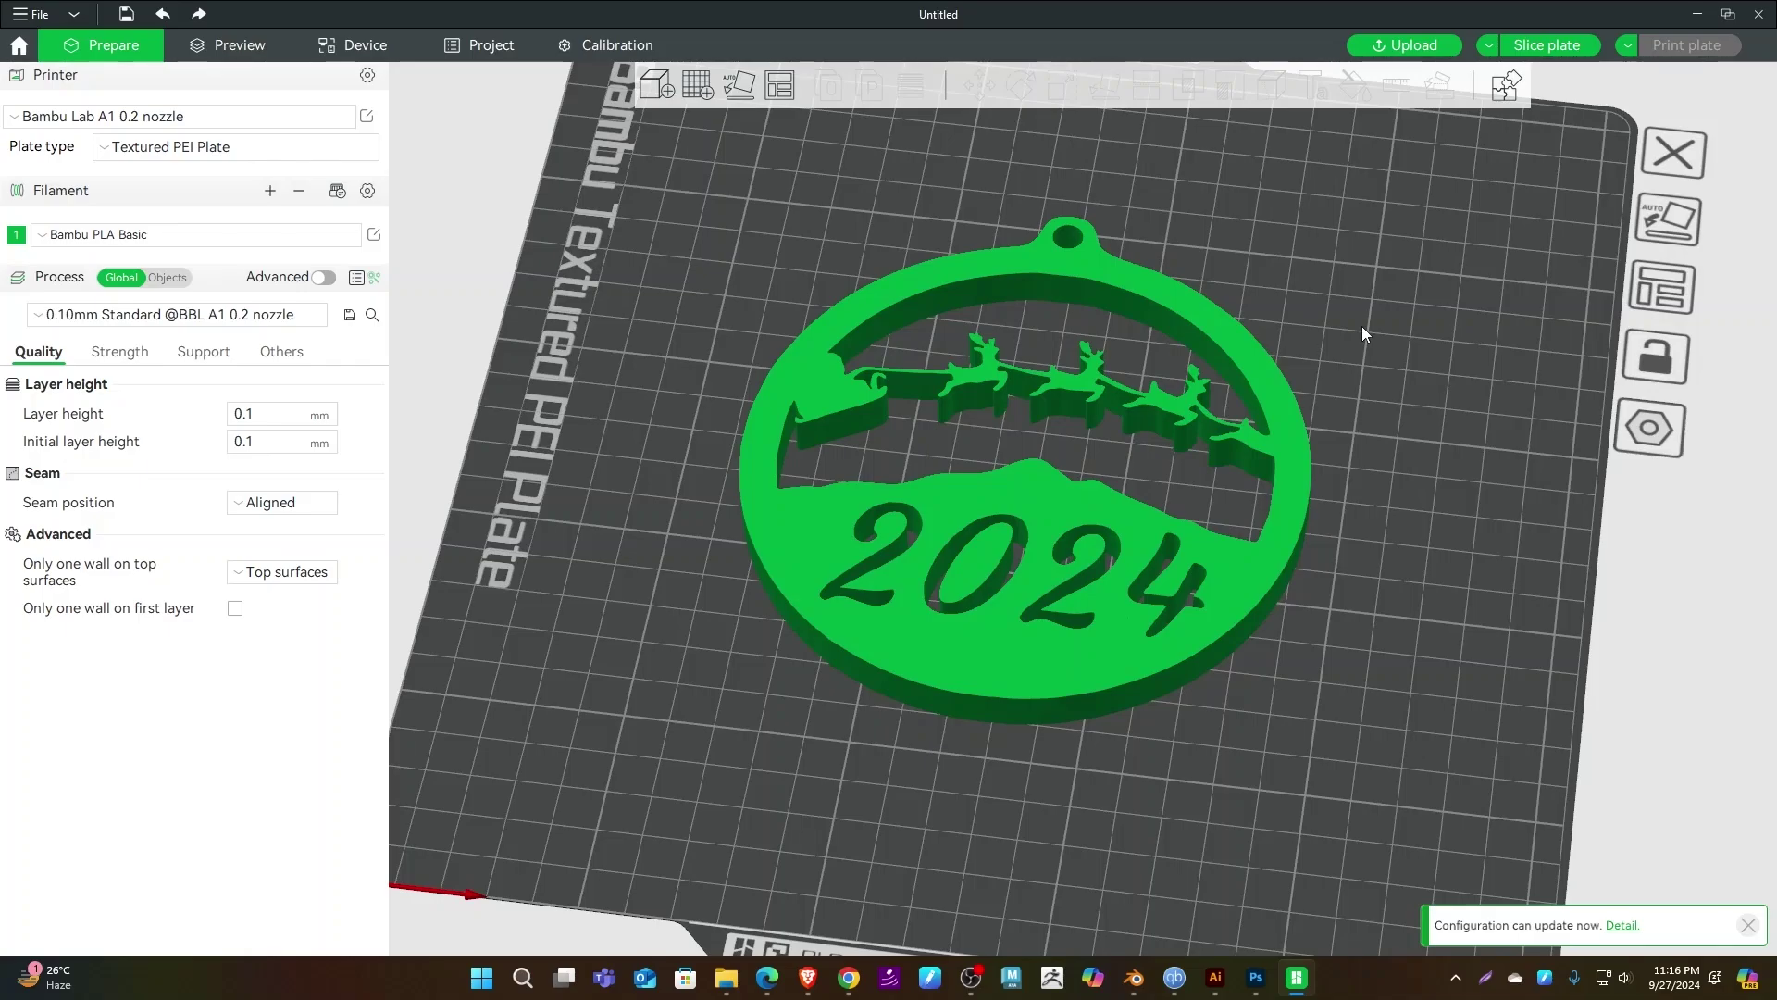
key(Print)
drag(599, 150, 1483, 782)
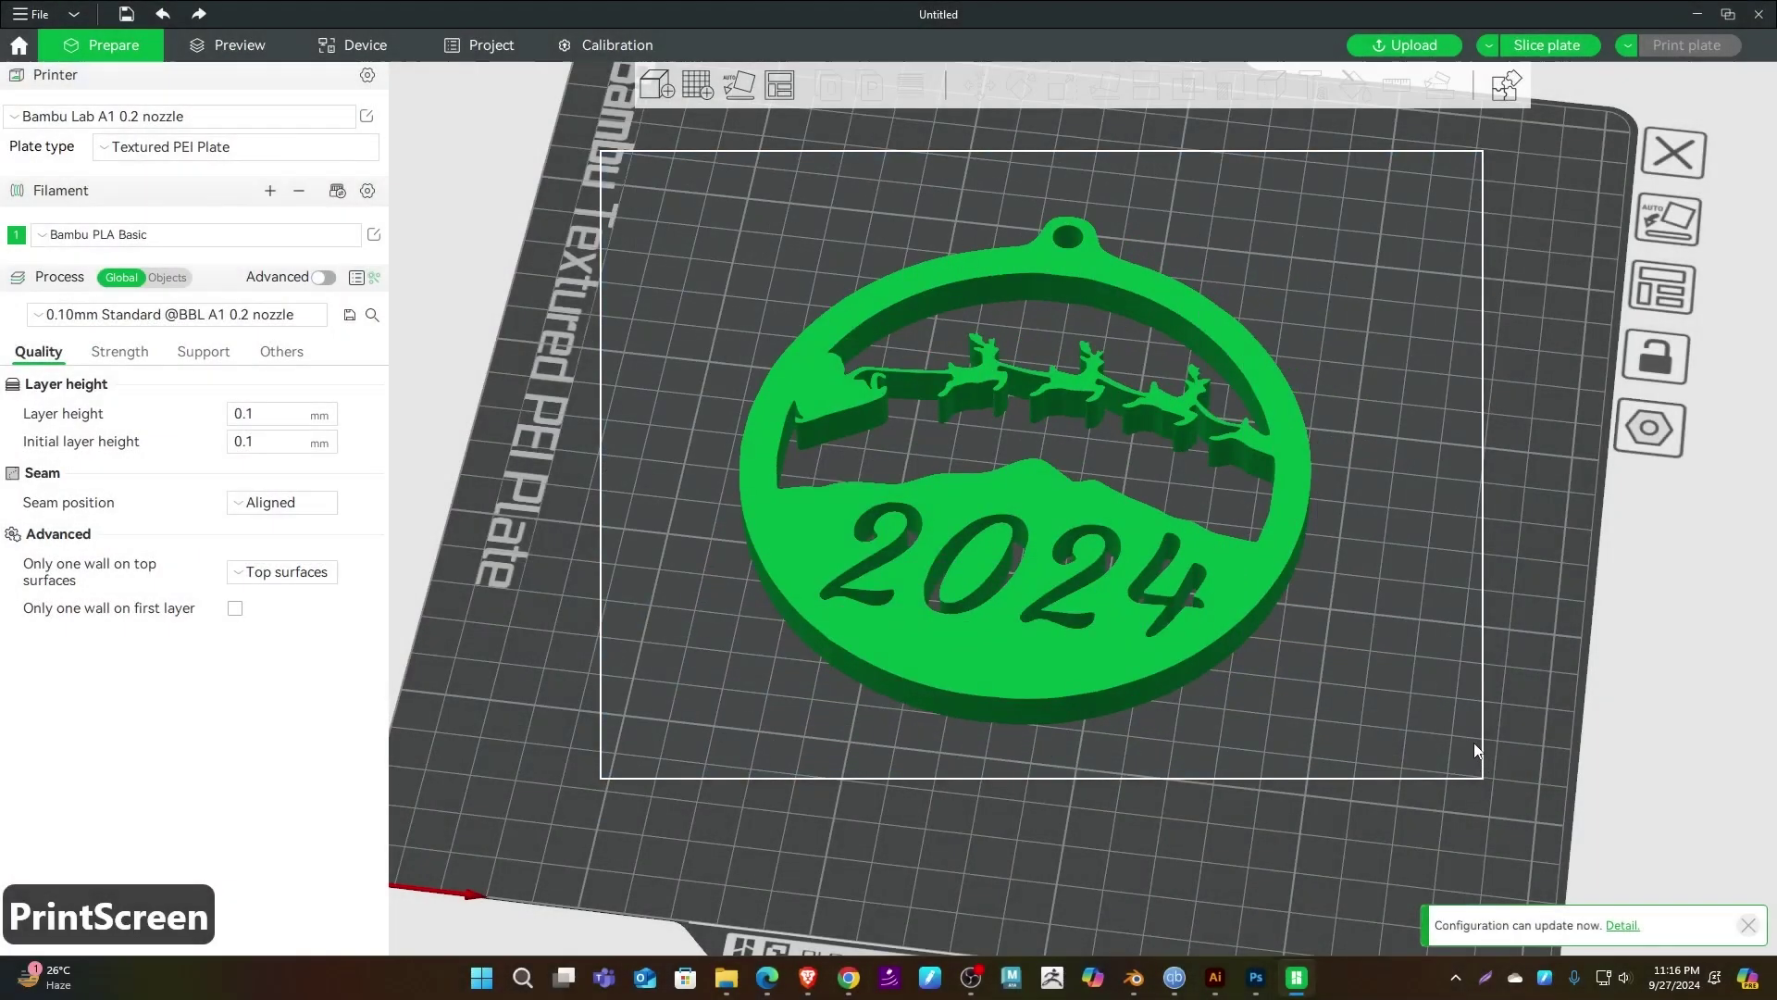
click(1758, 21)
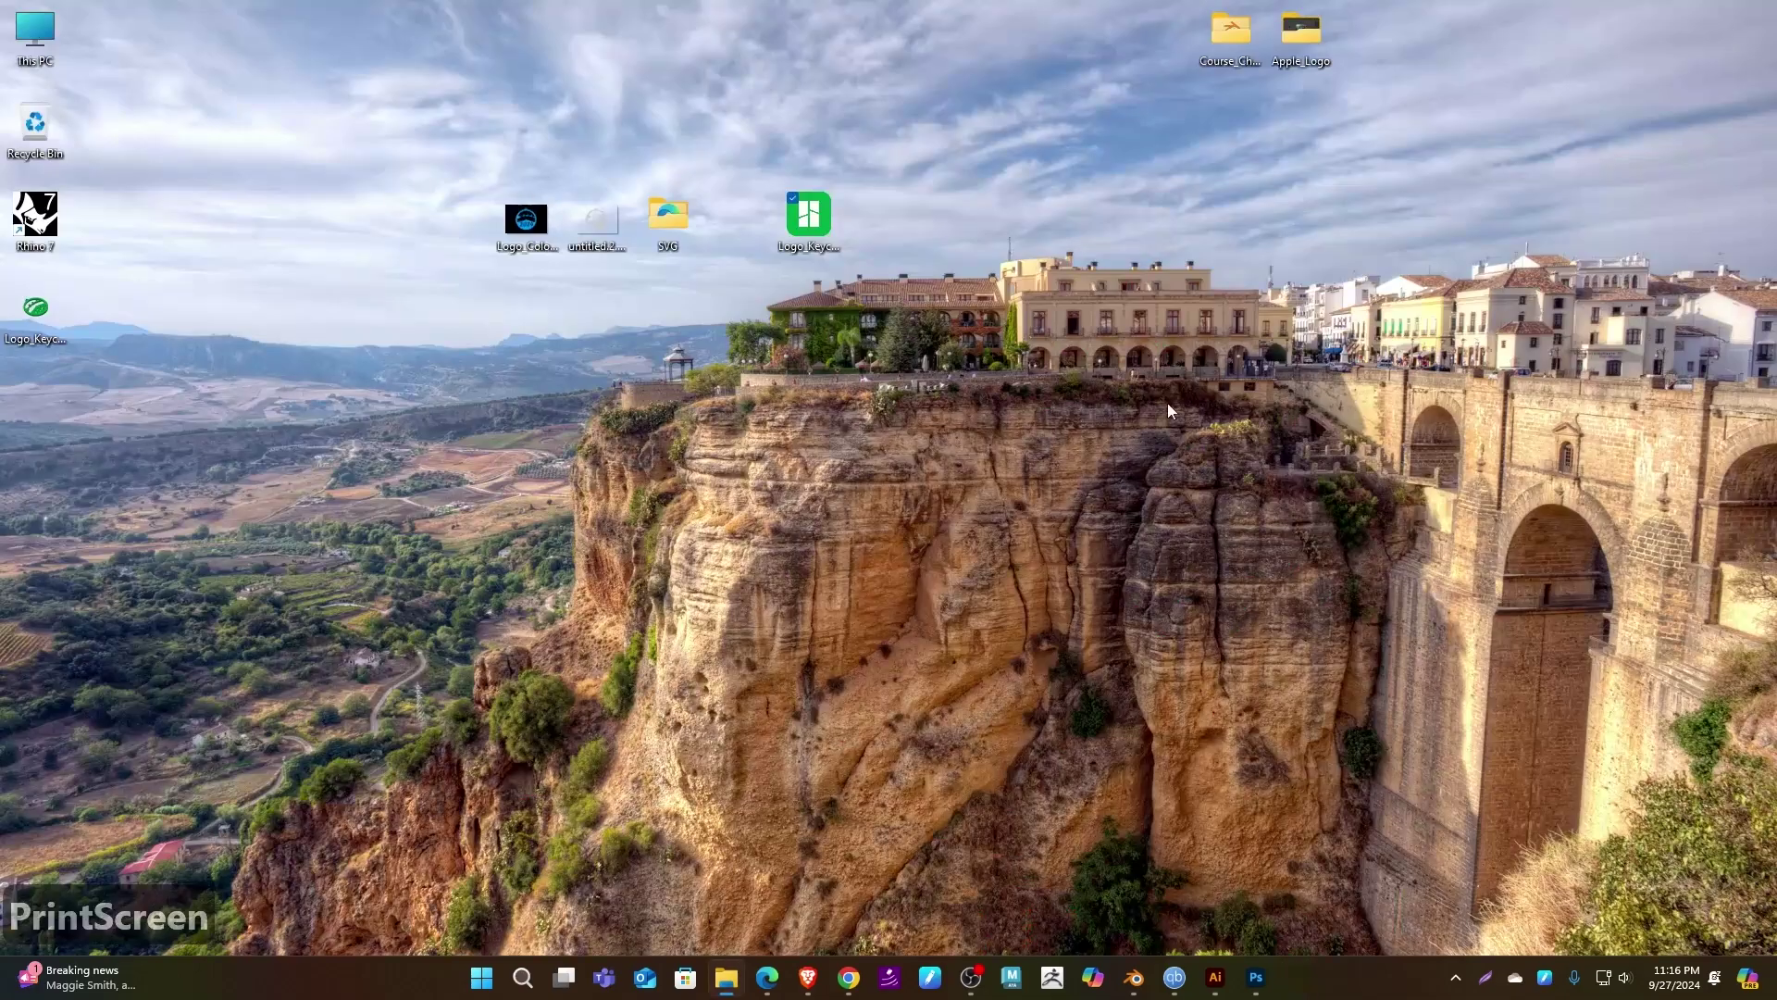
- Refresh the desktop and place the Logo_Keychain 3MF file between the SVG folder and the STL file
right_click(928, 385)
click(946, 456)
drag(991, 399, 480, 137)
drag(35, 307, 731, 239)
drag(918, 357, 359, 108)
right_click(357, 248)
click(413, 324)
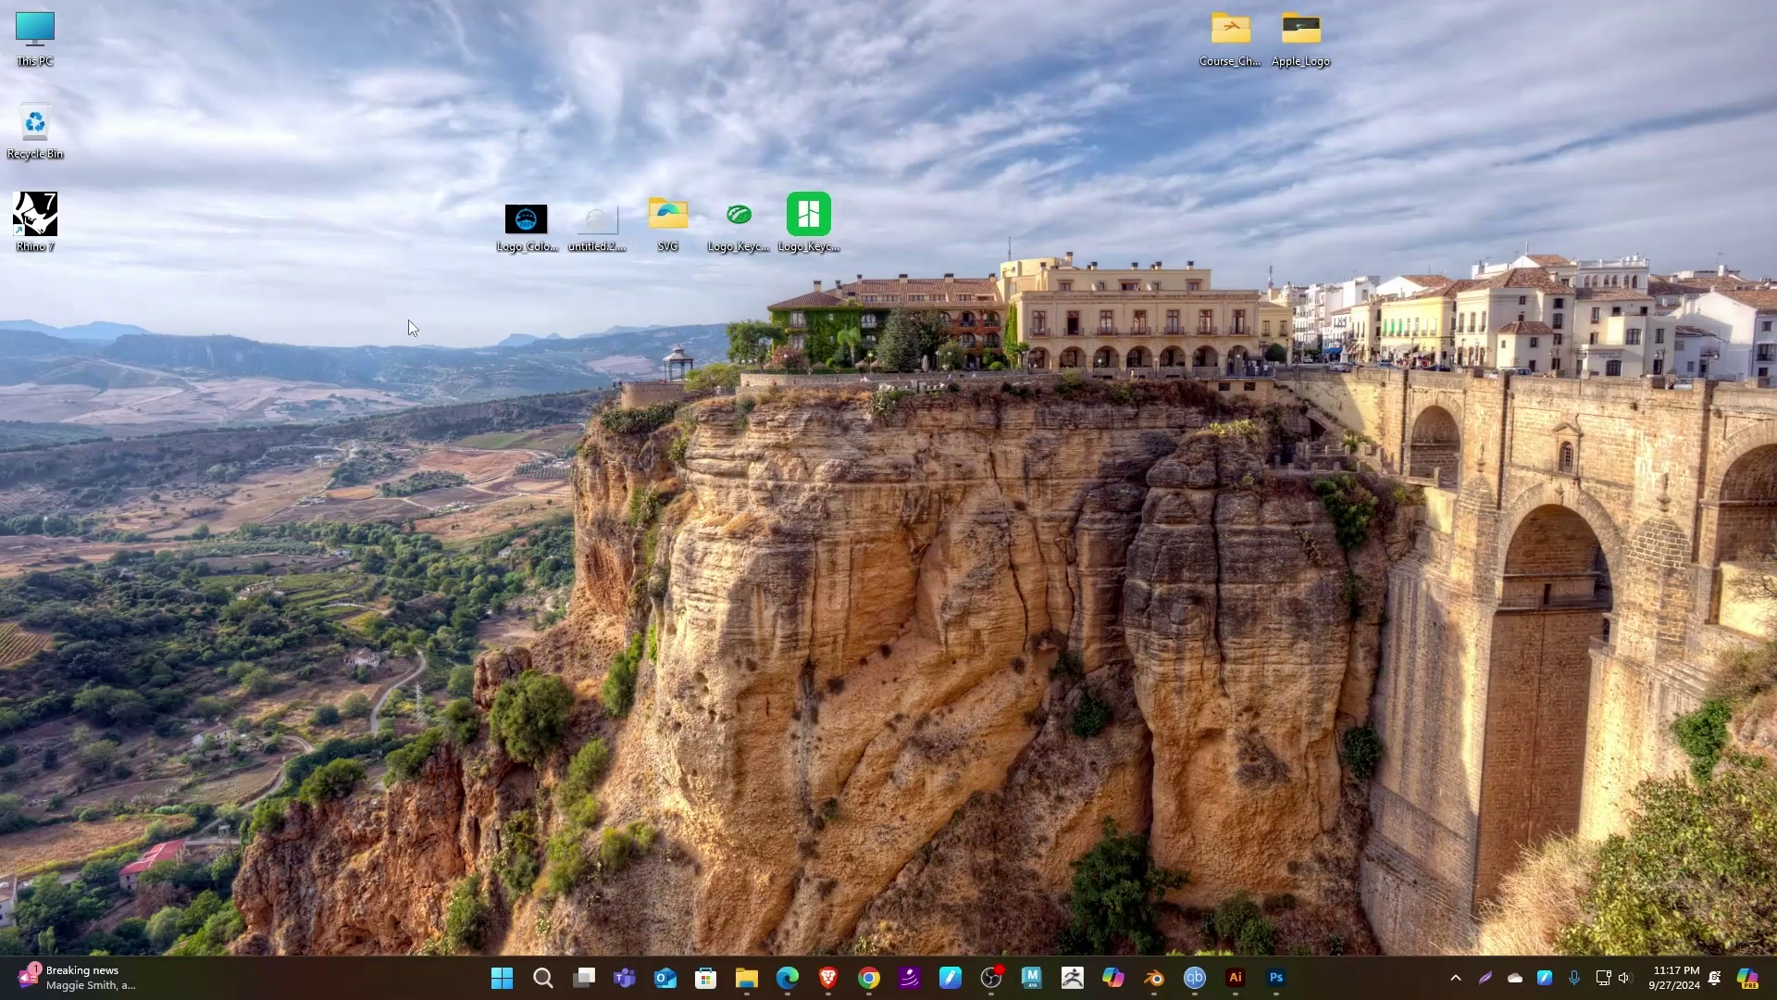
right_click(413, 328)
click(452, 402)
- Switch to Chrome and search Fiverr for 3D Logo
click(868, 978)
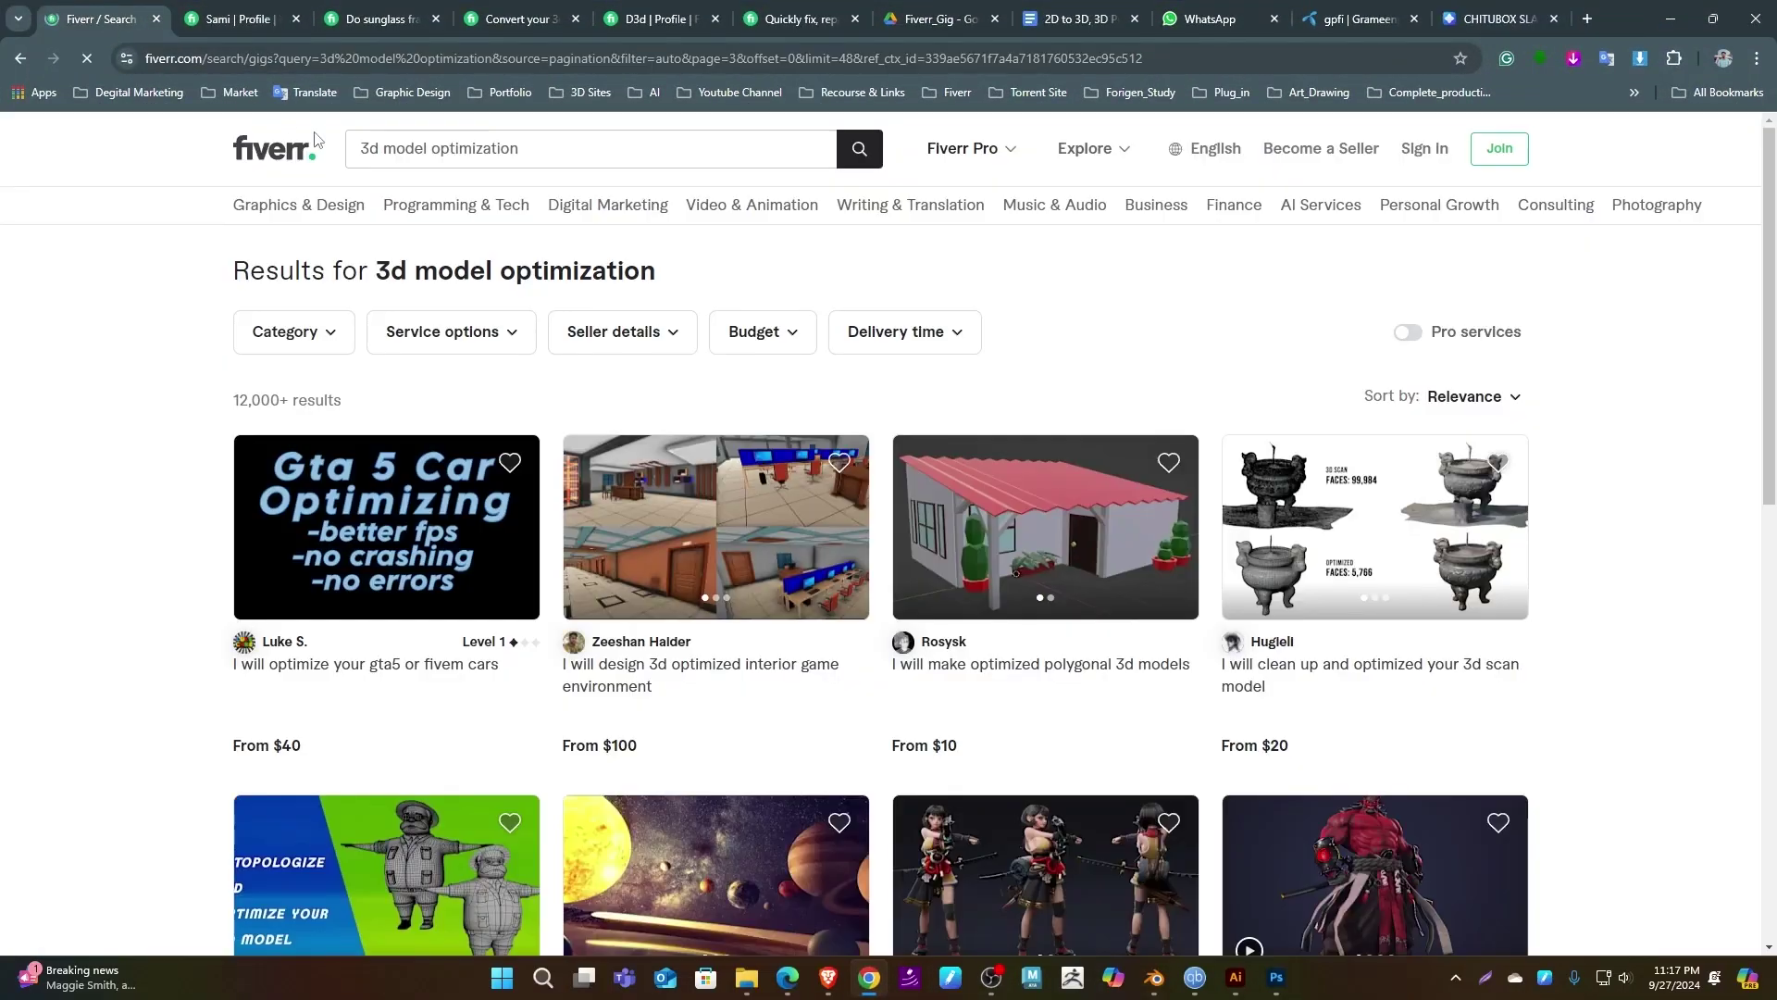
click(97, 19)
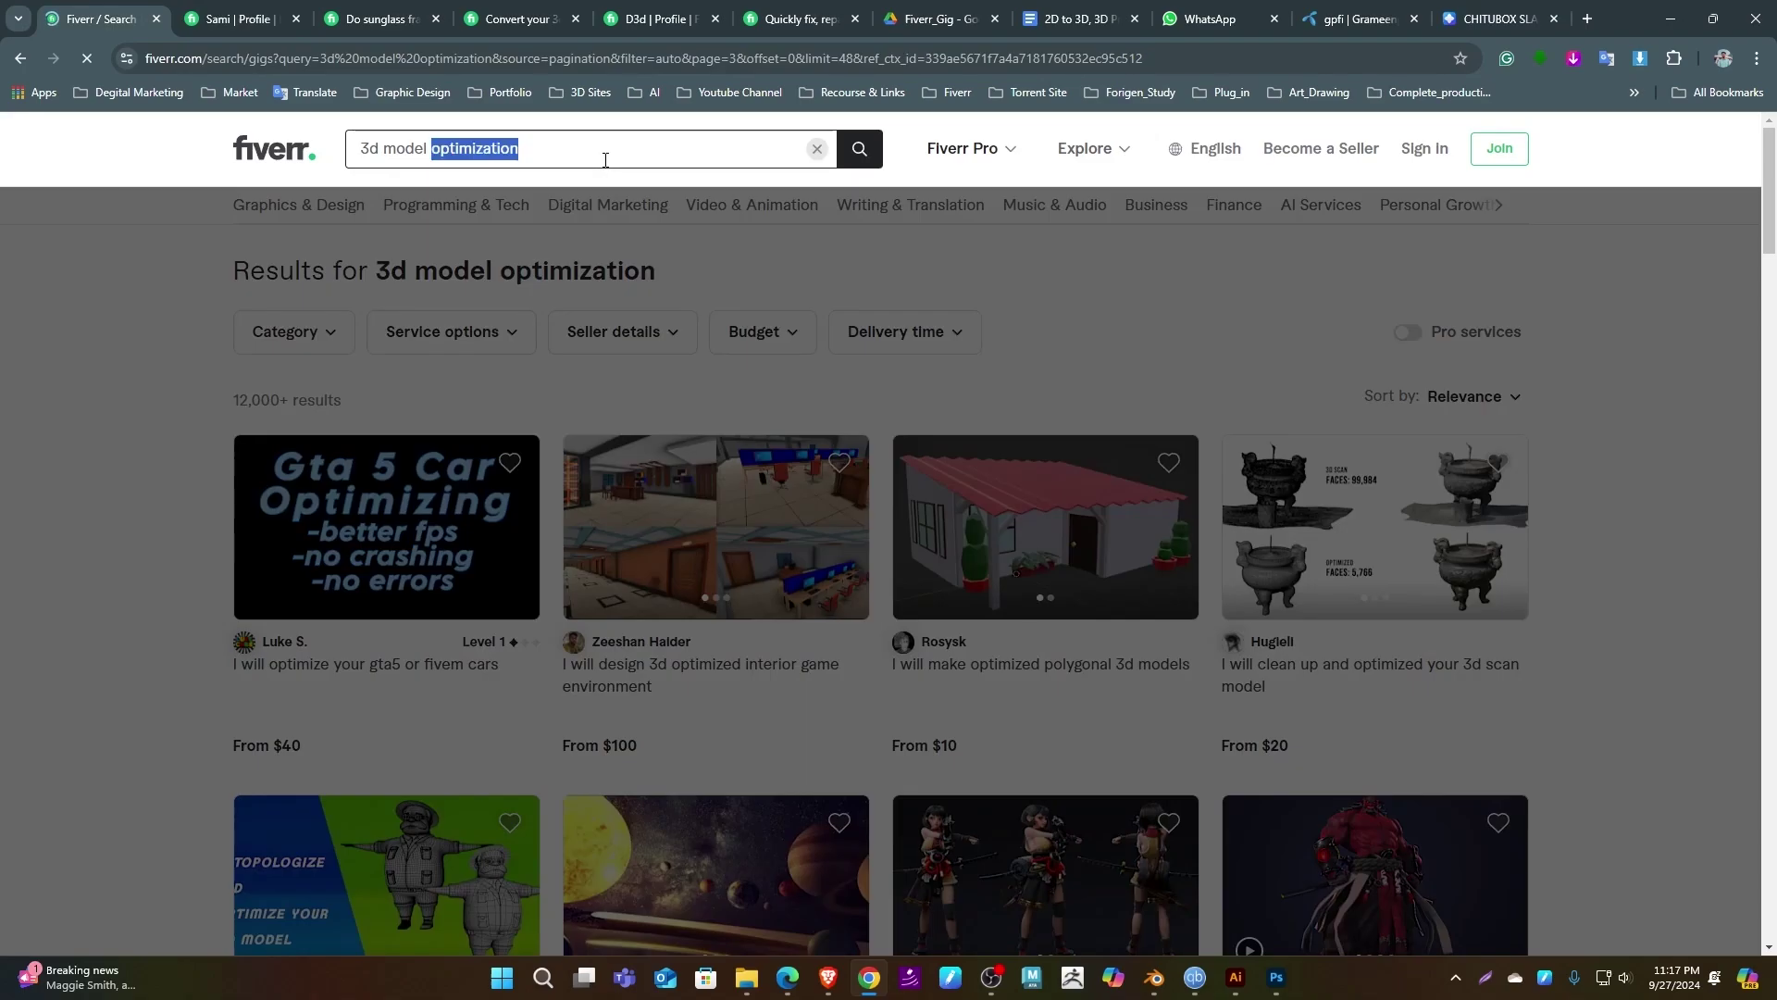
triple_click(605, 160)
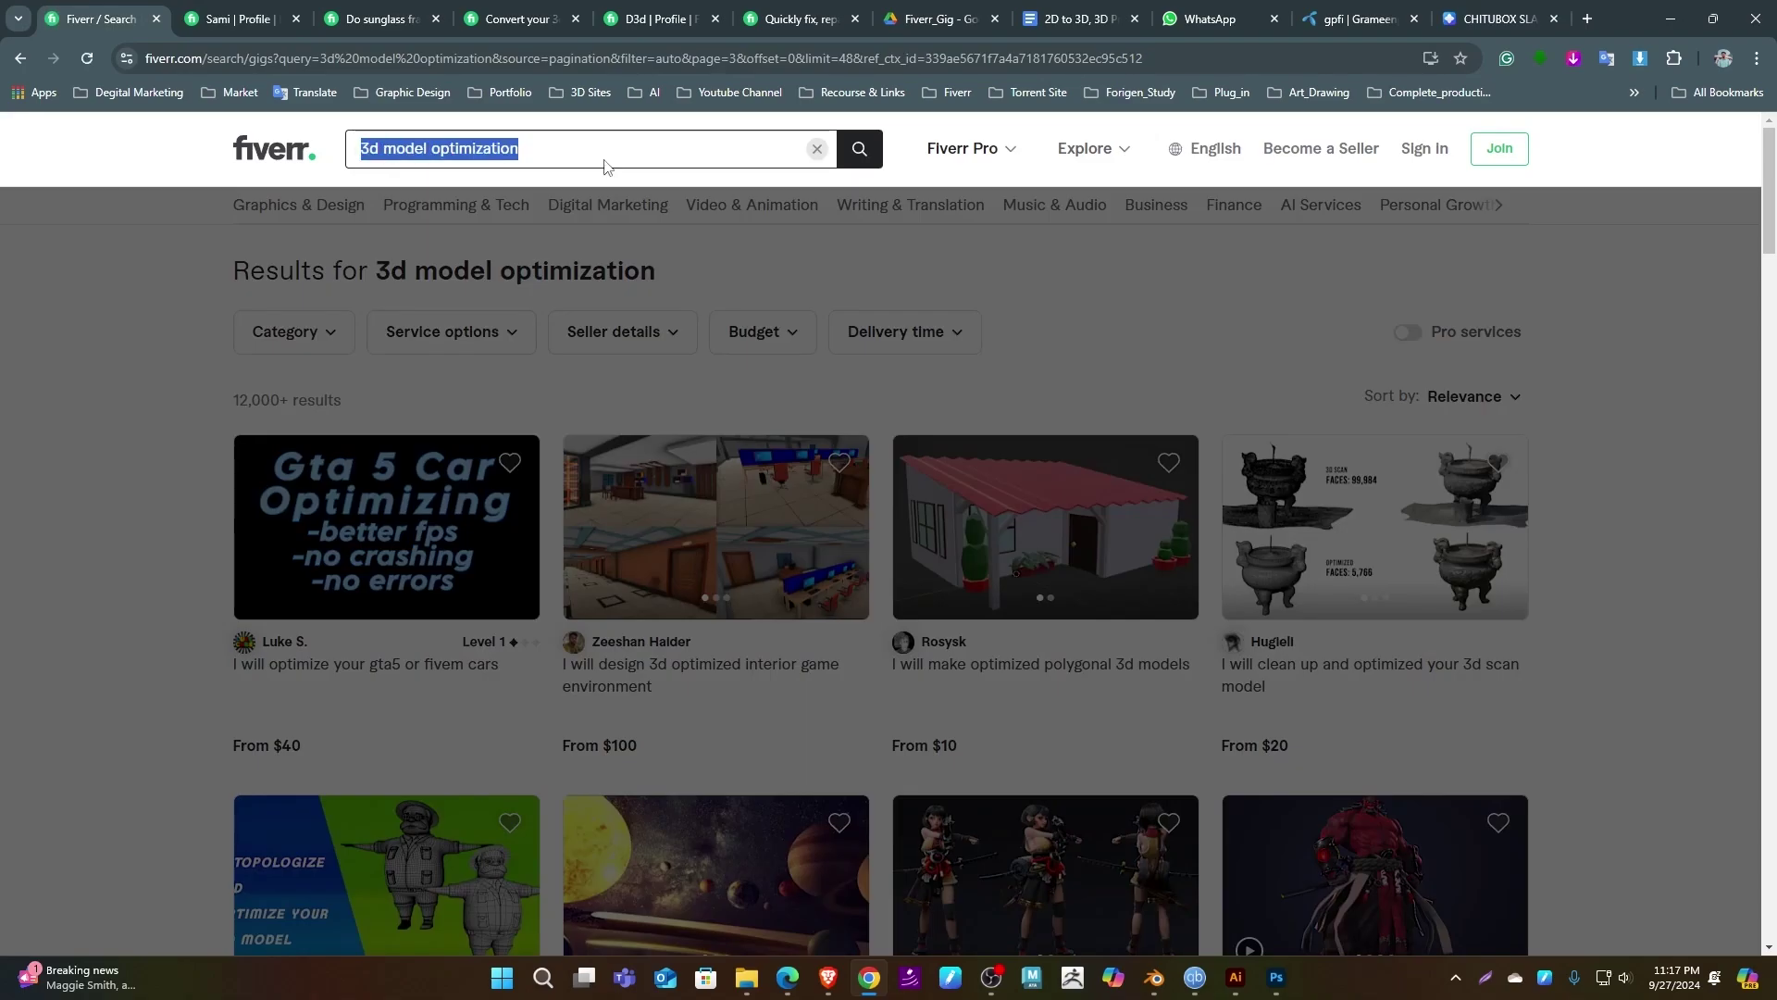
text(3D Log)
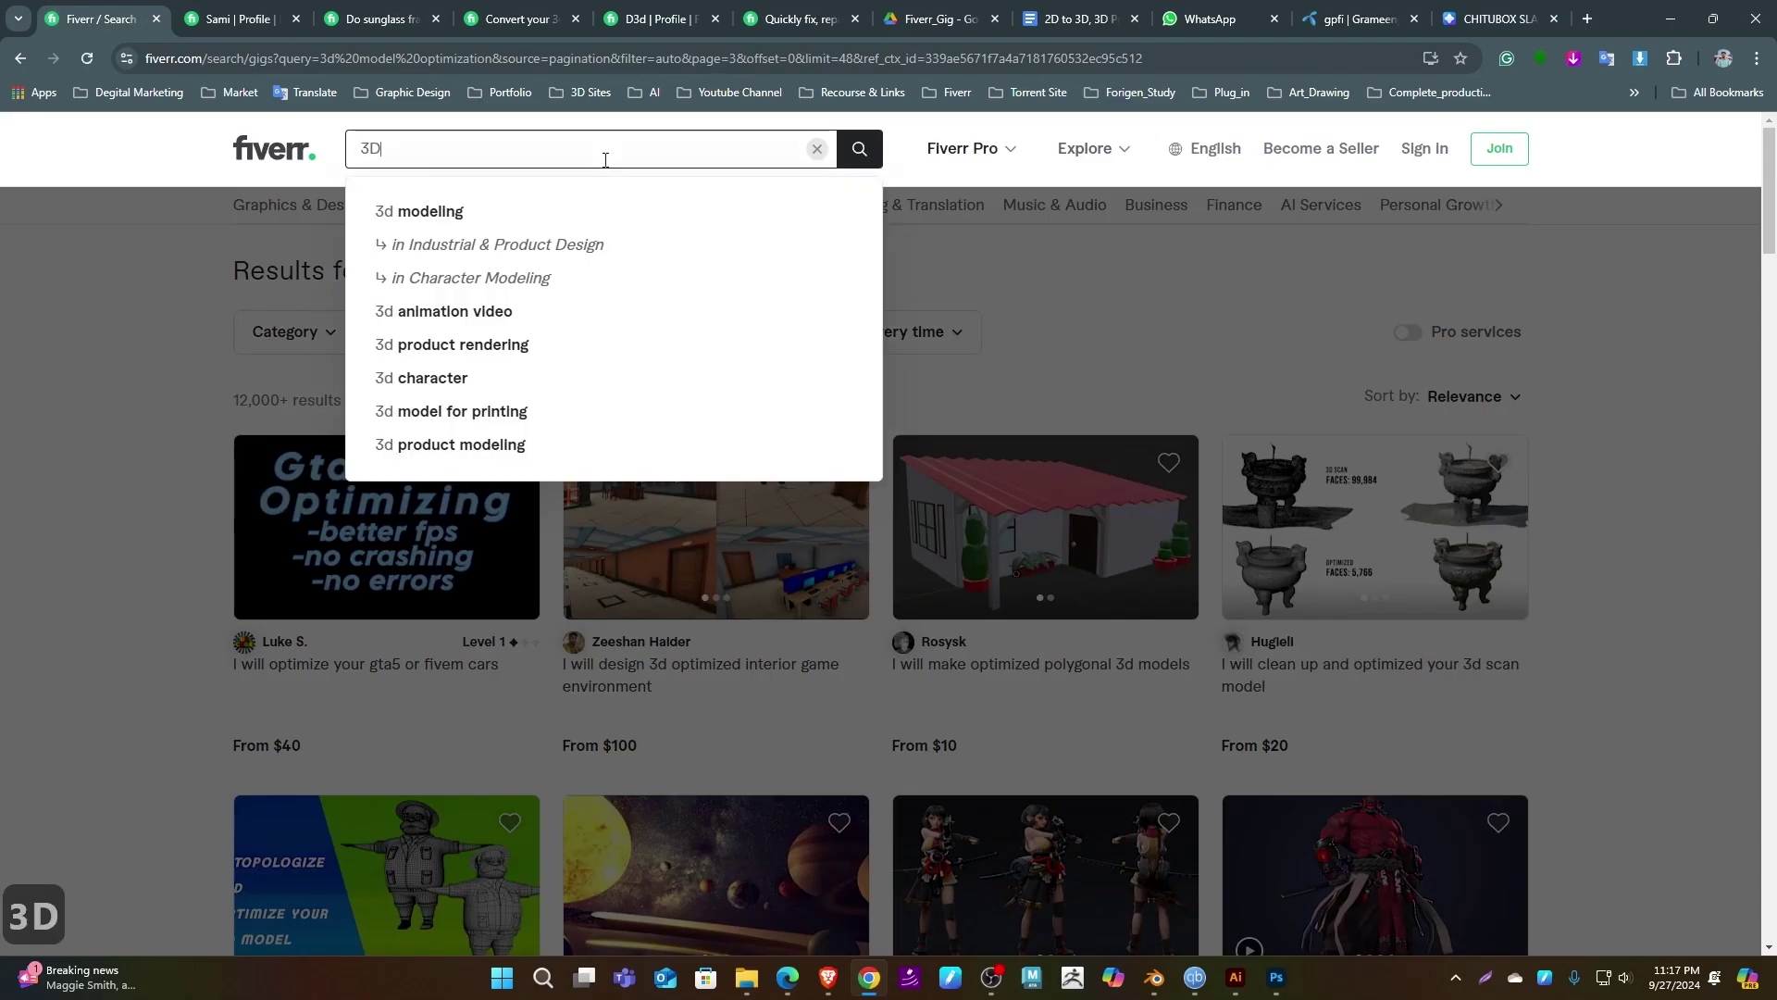
text(og)
key(Return)
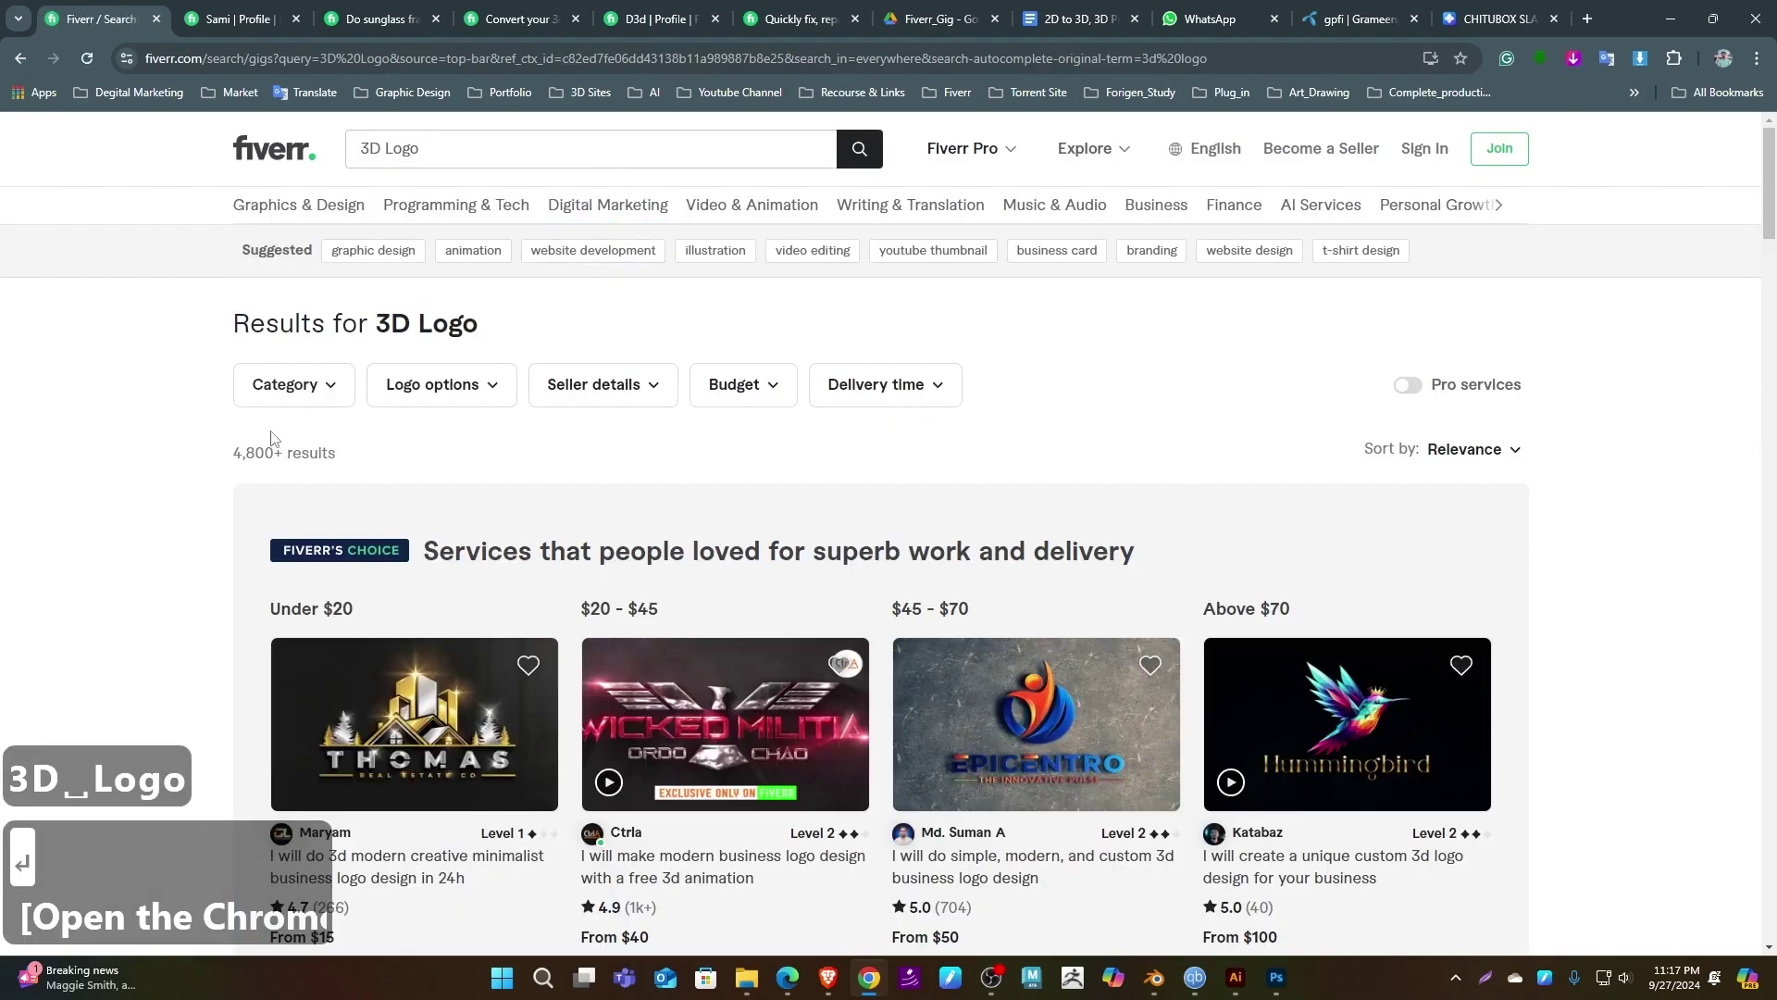
- Browse the 3D Logo results and open the gig offering to turn a 2D logo into 3D with Blender
drag(291, 456, 234, 454)
click(1131, 478)
scroll(1284, 522, down, 15)
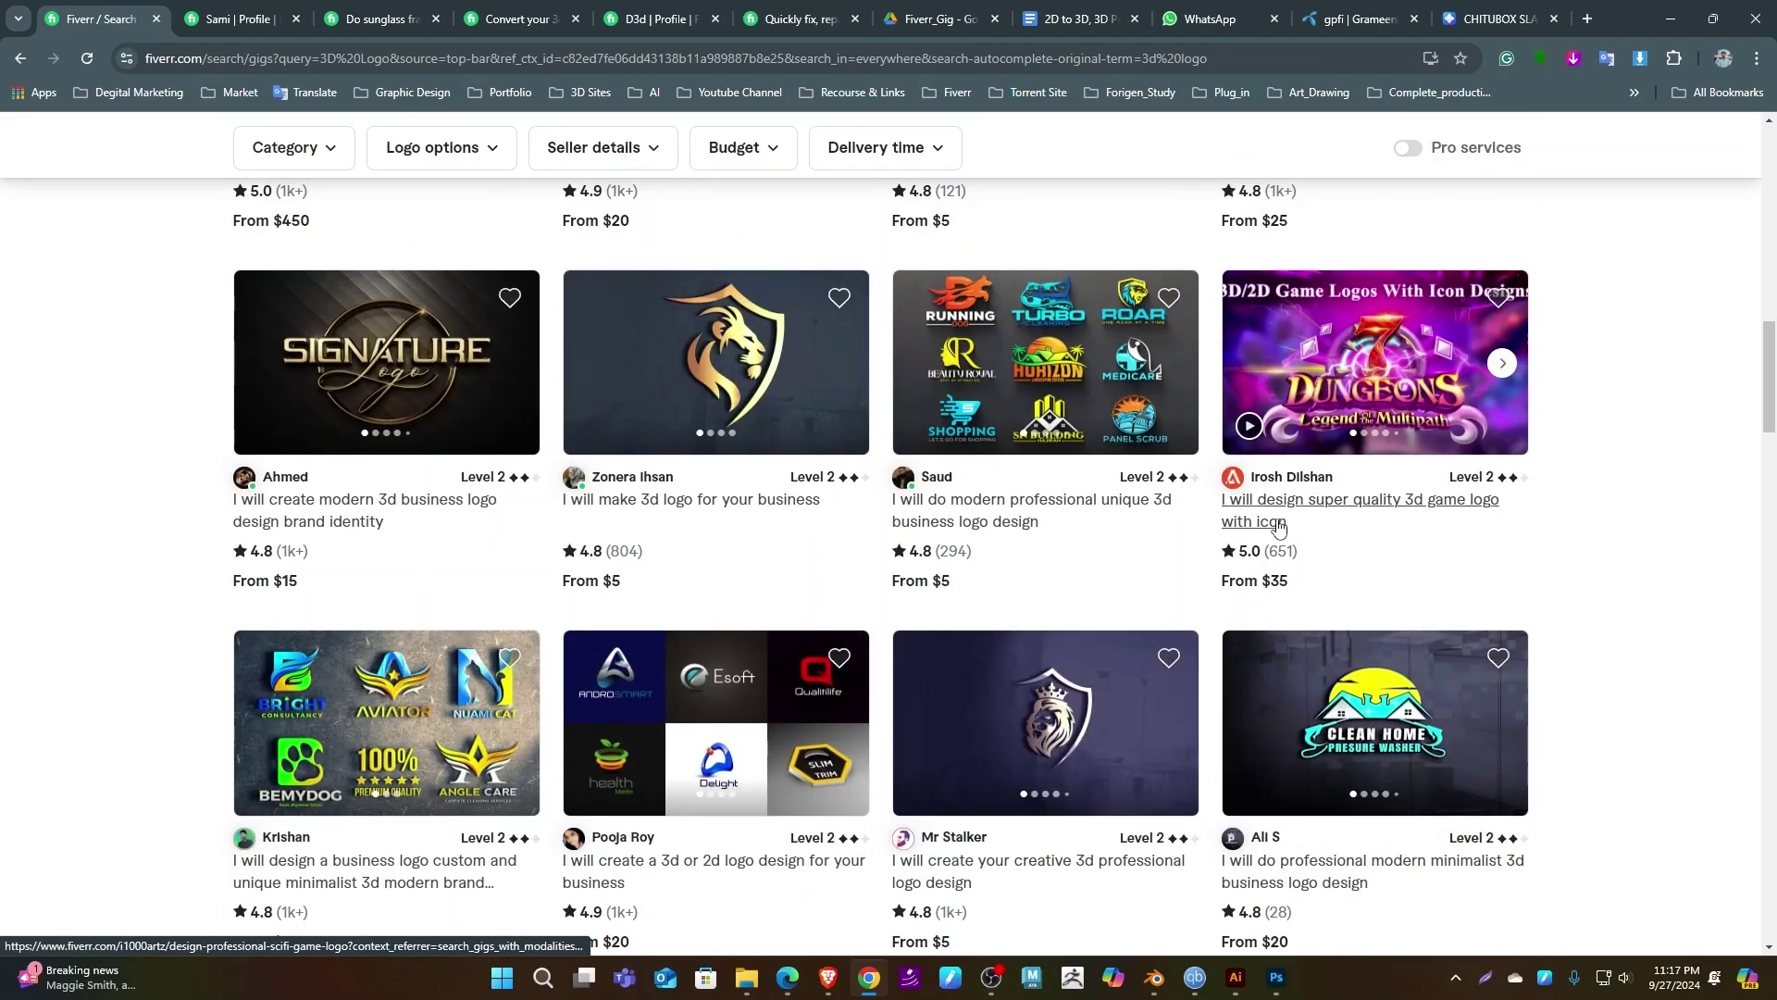
scroll(1278, 526, down, 10)
scroll(1211, 573, down, 16)
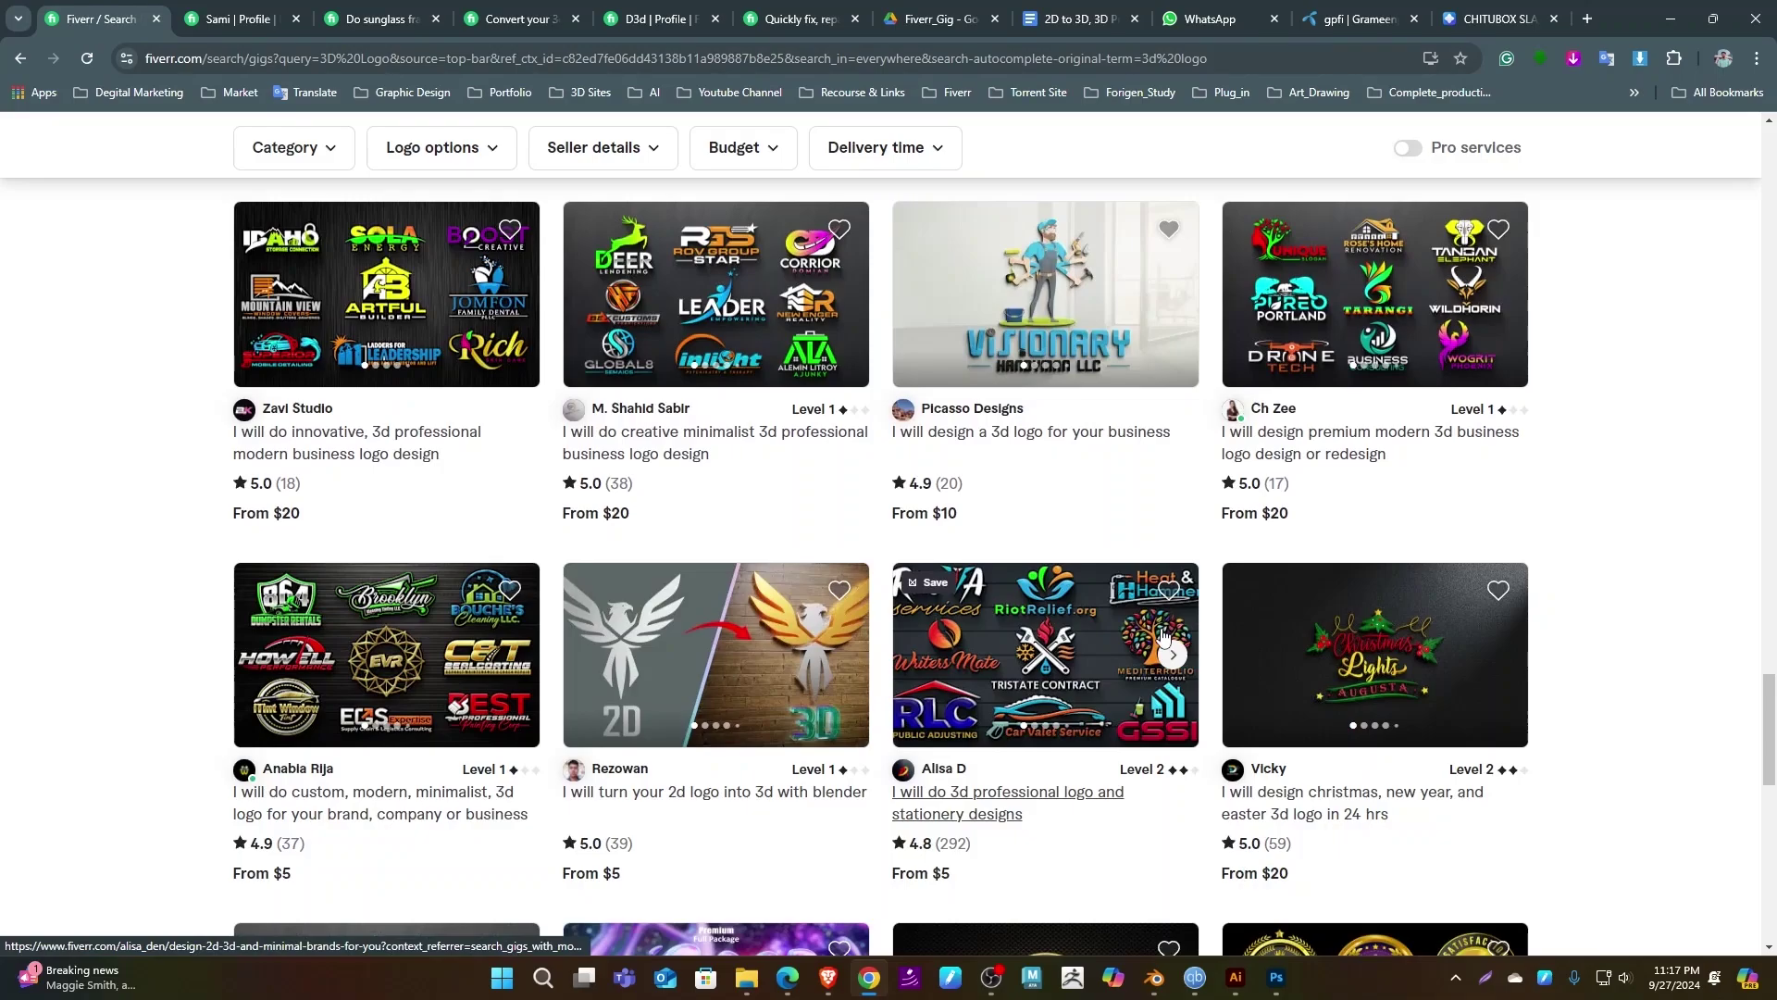
scroll(1169, 634, down, 4)
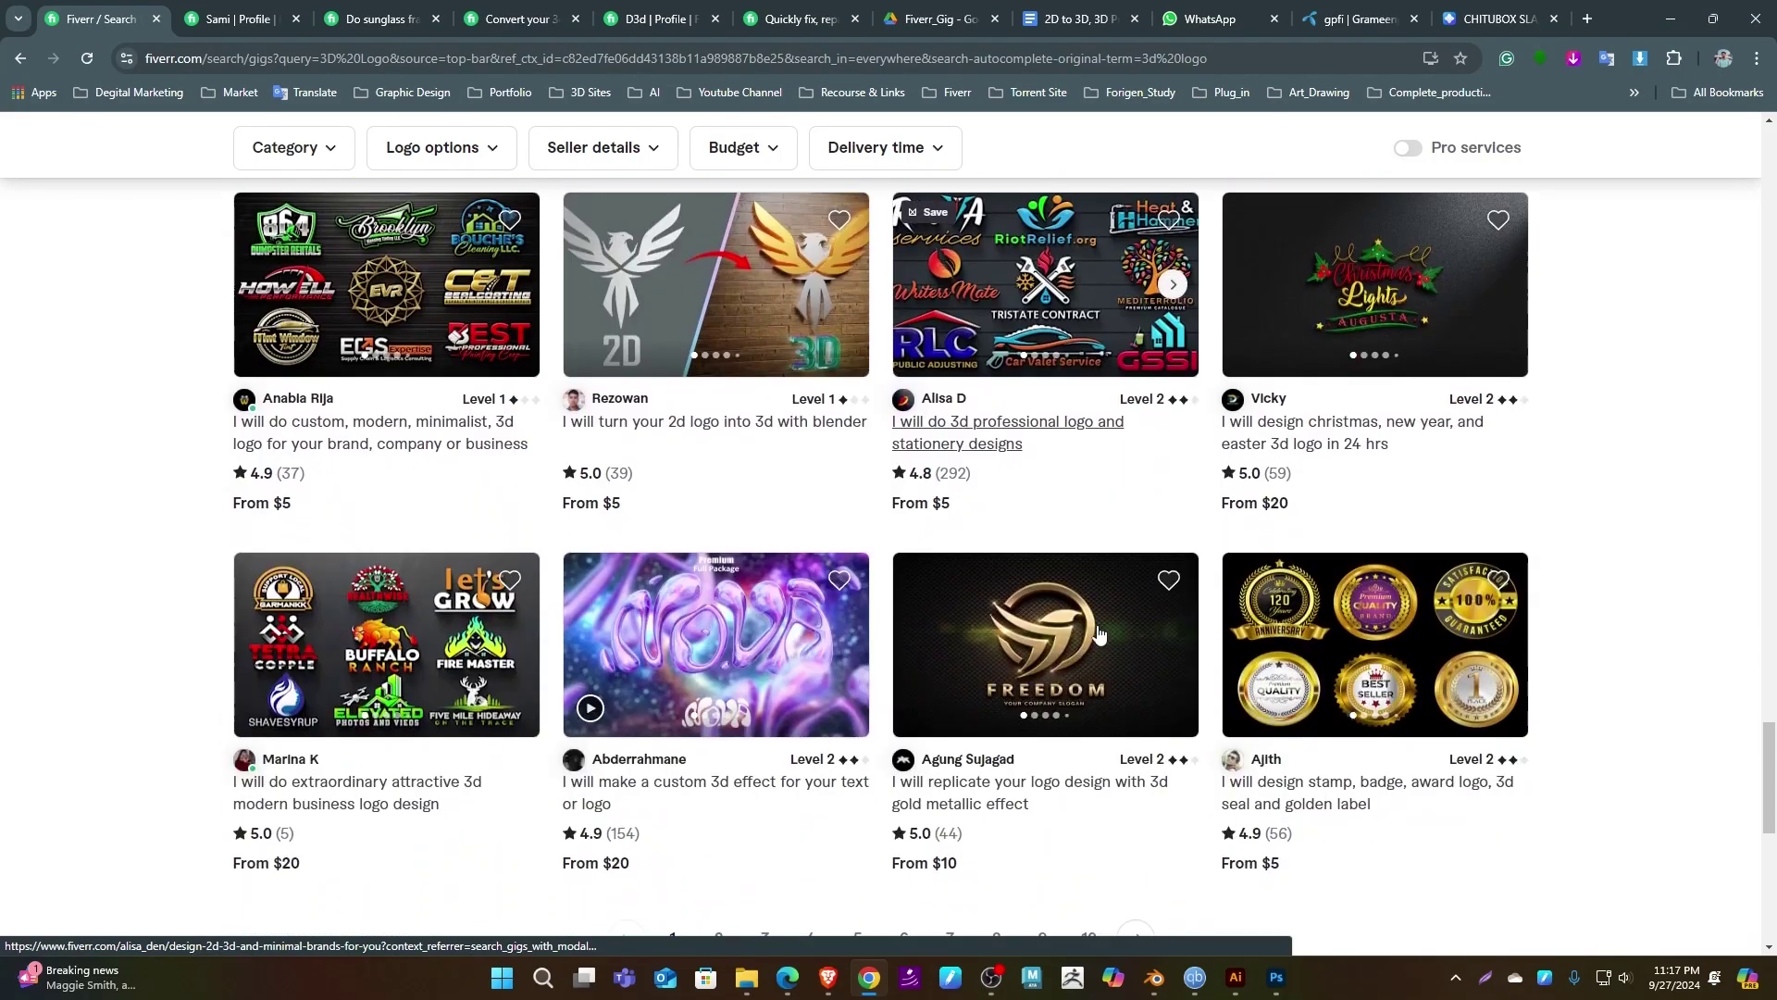
click(713, 430)
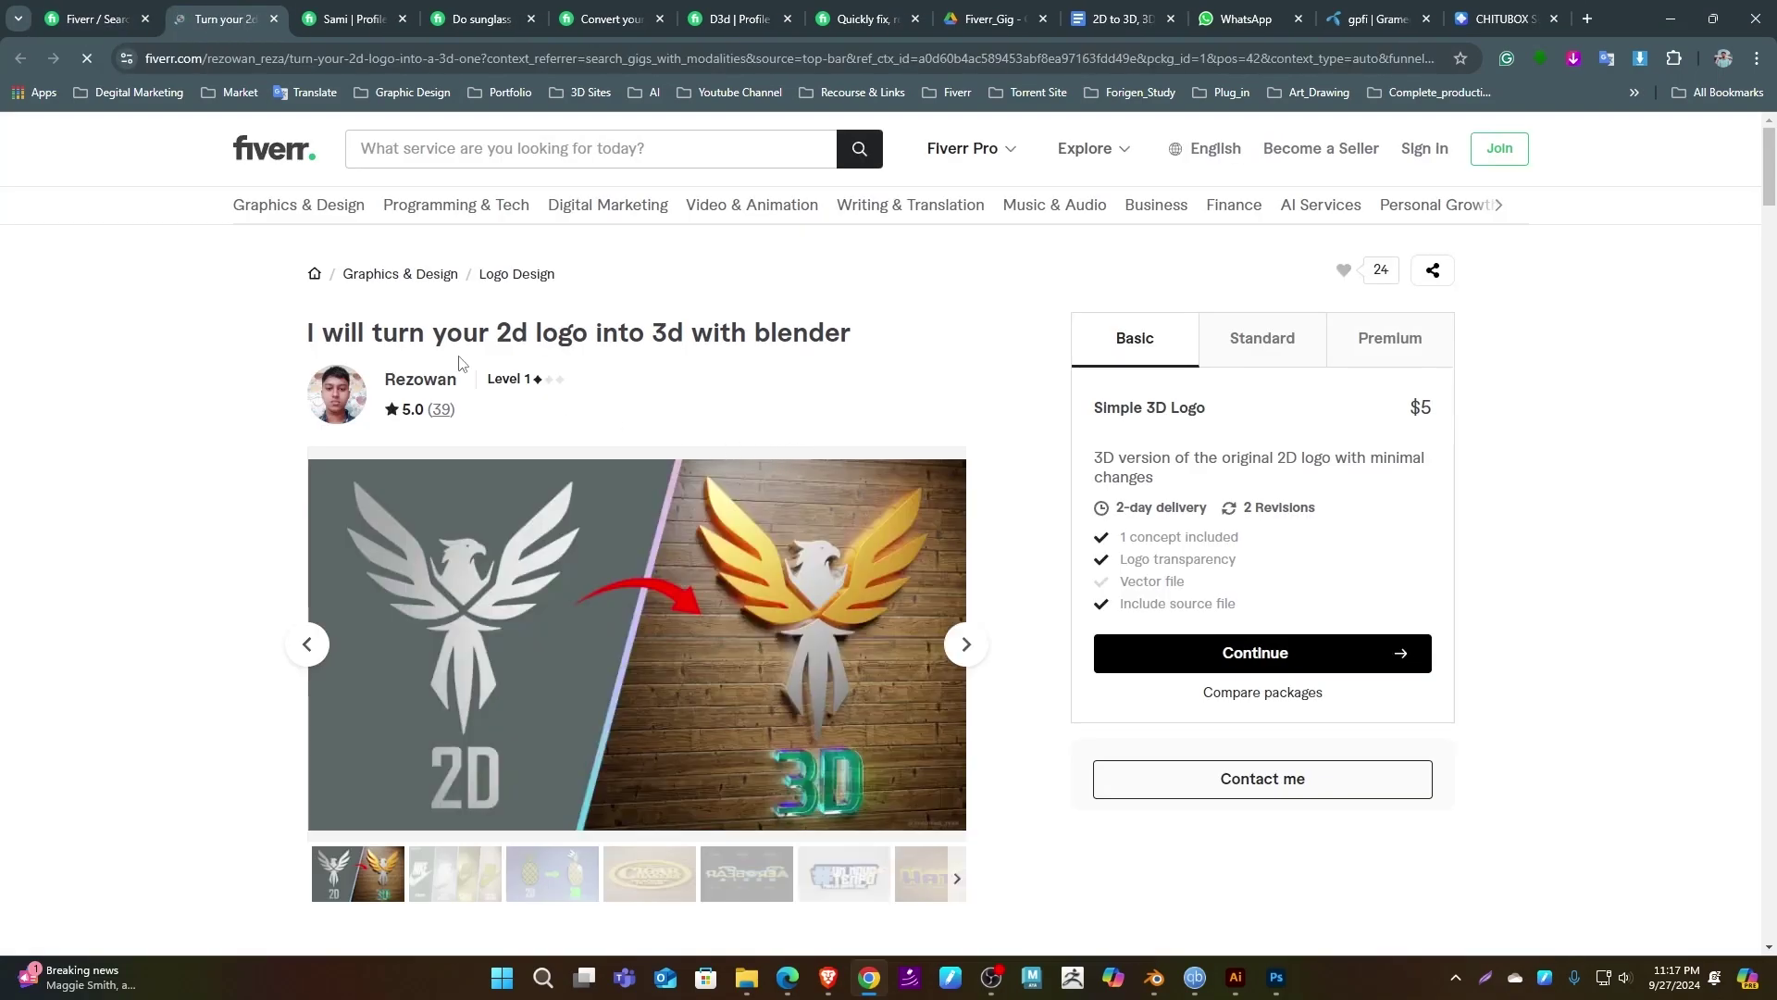
- Review the gig's title and the seller's introduction, and open the seller's profile
drag(365, 331, 832, 328)
click(765, 336)
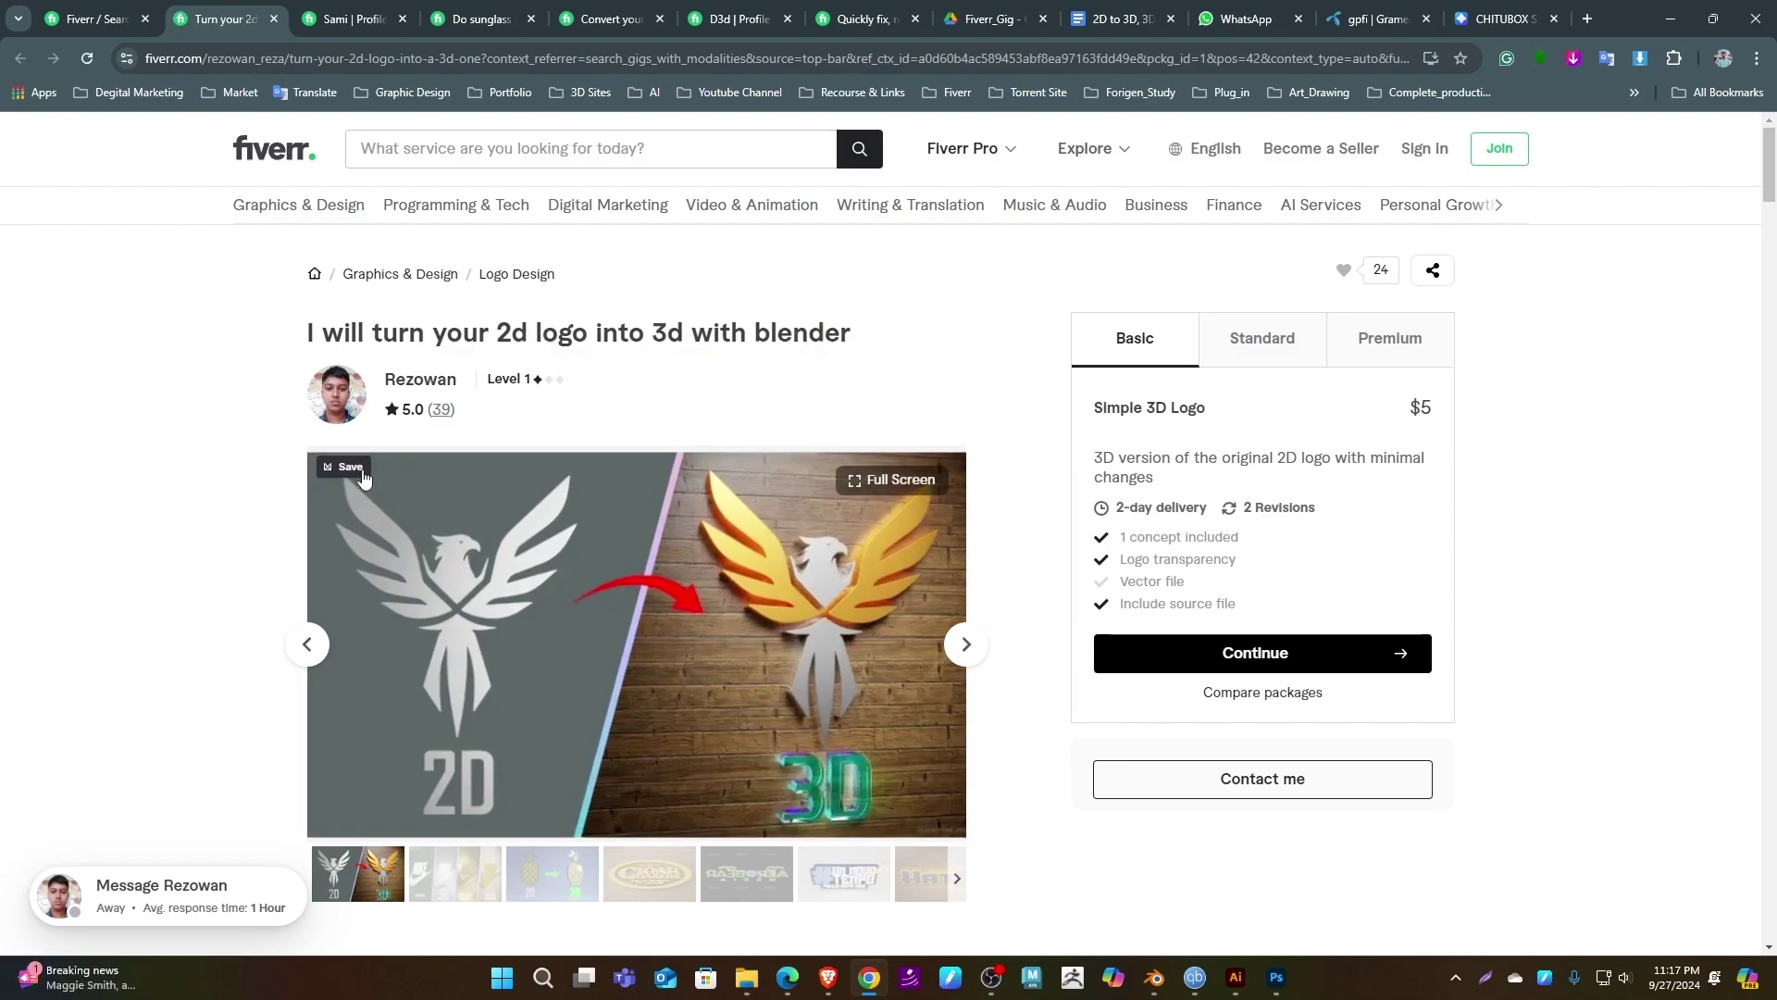
click(421, 380)
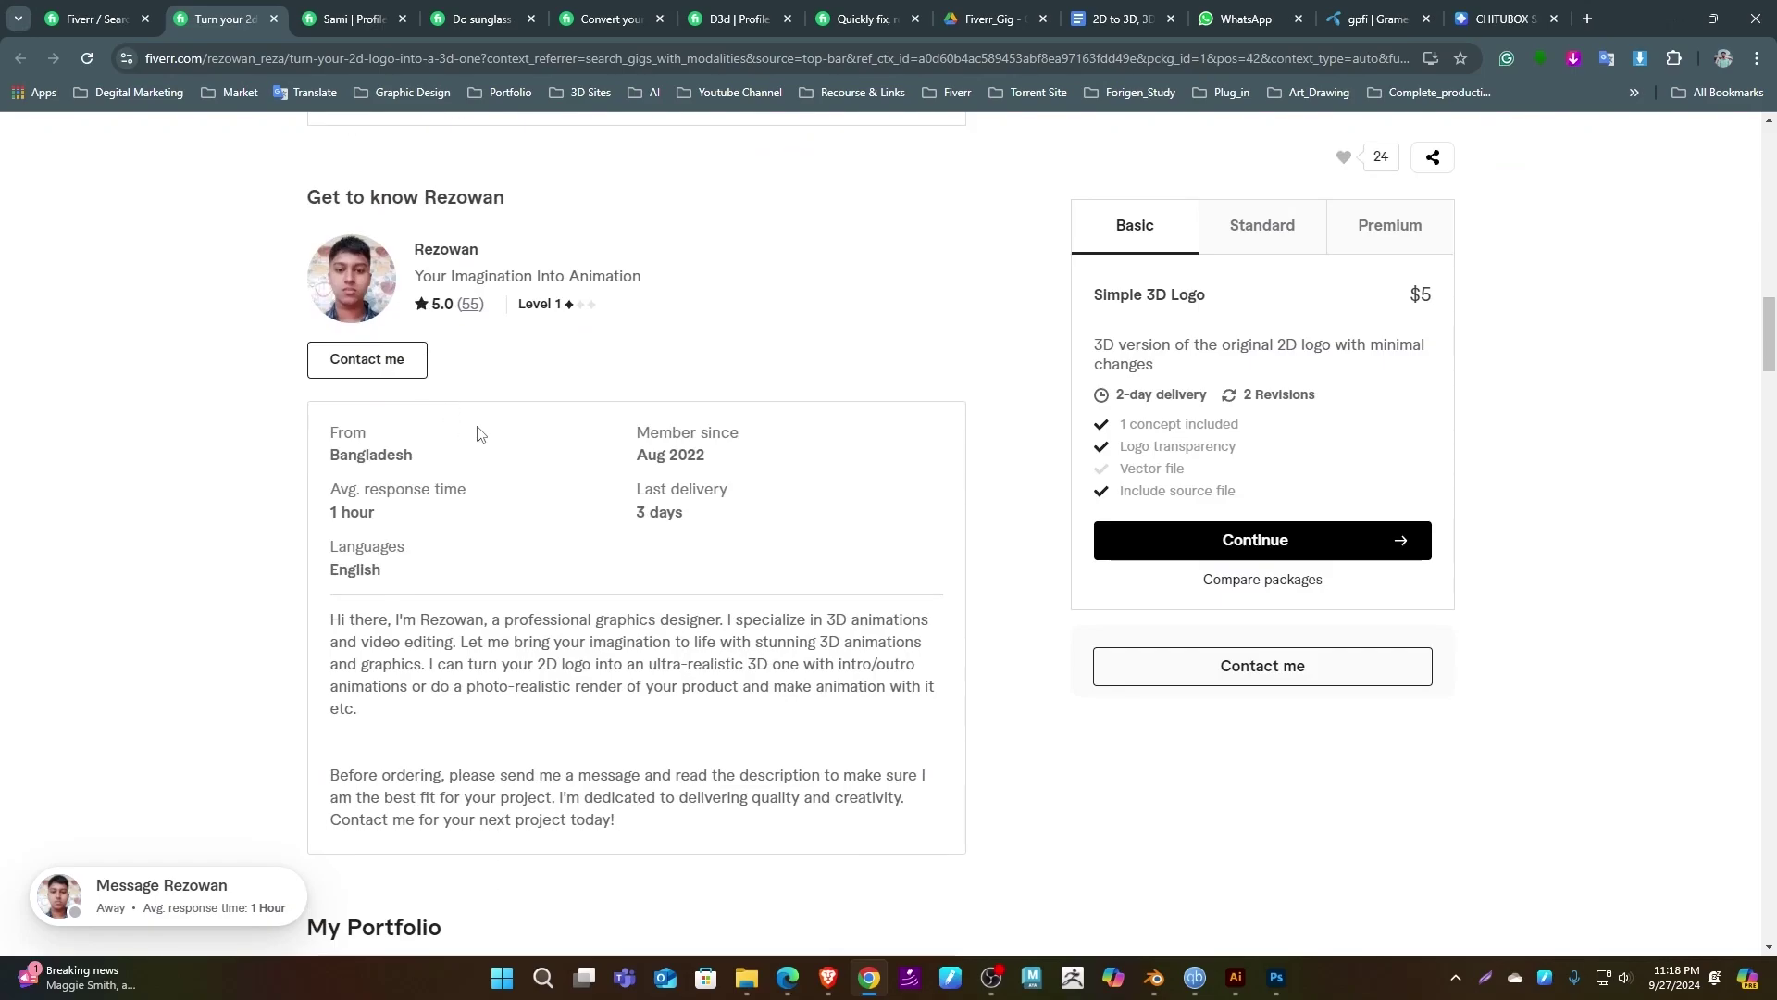
scroll(483, 435, up, 3)
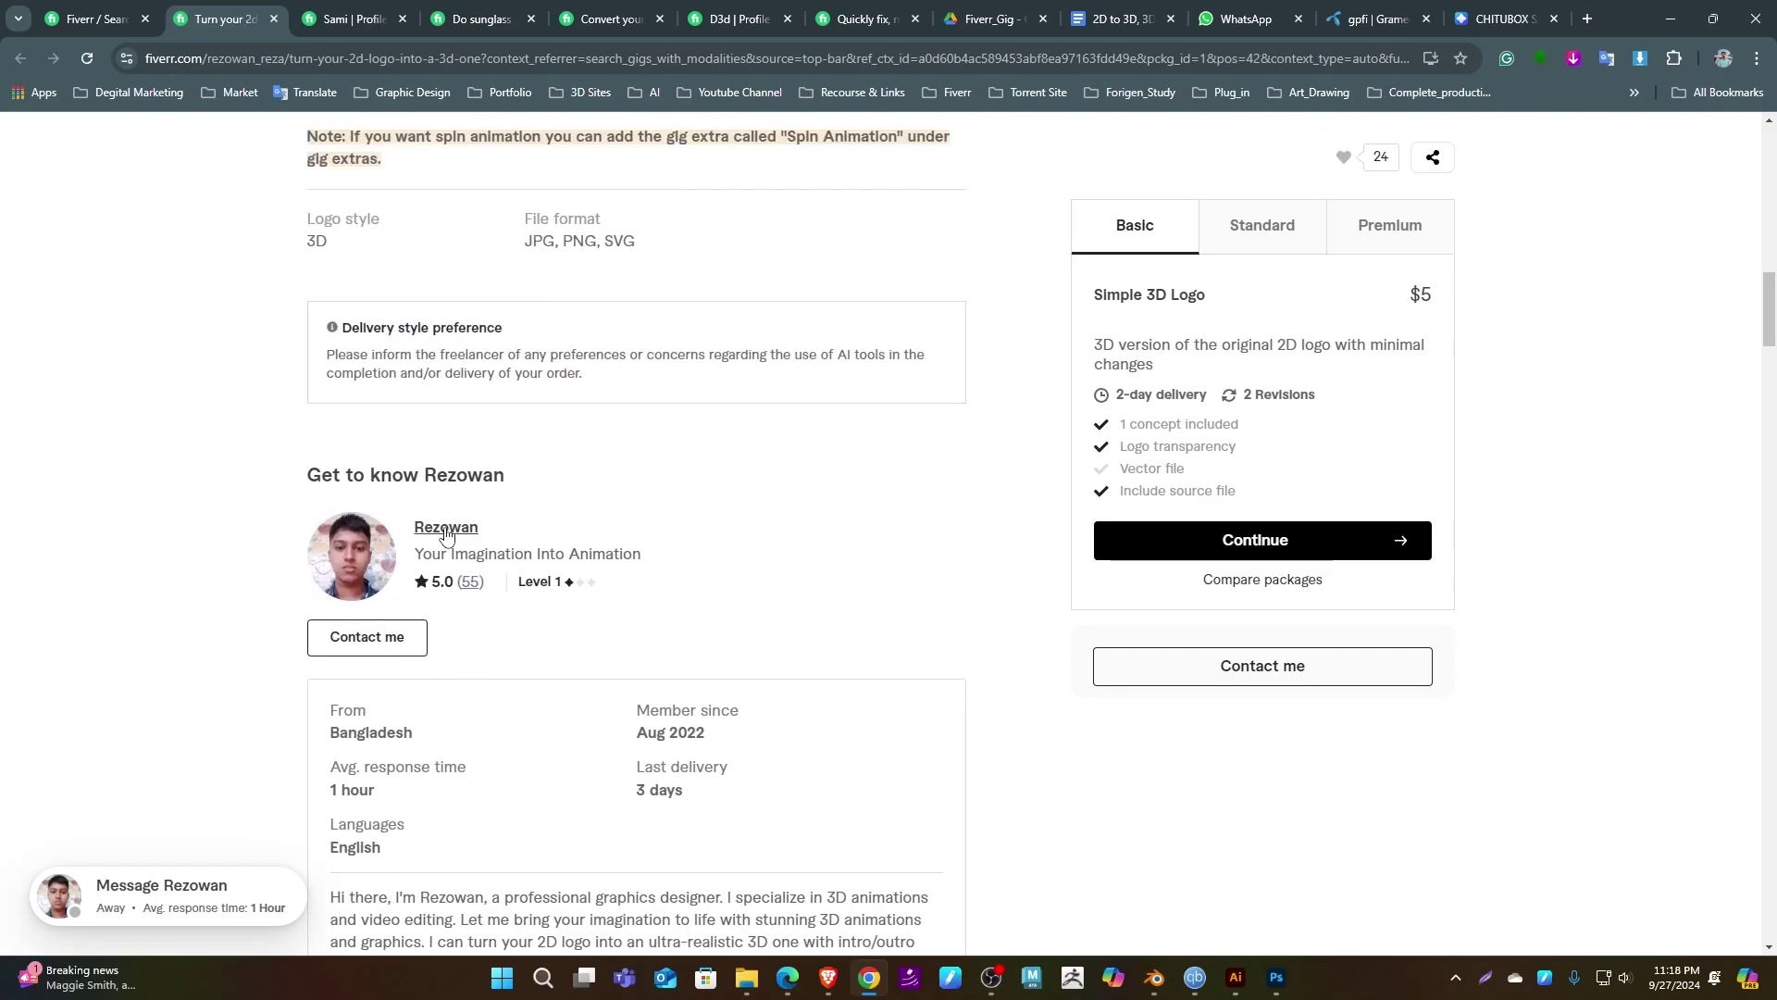
click(445, 534)
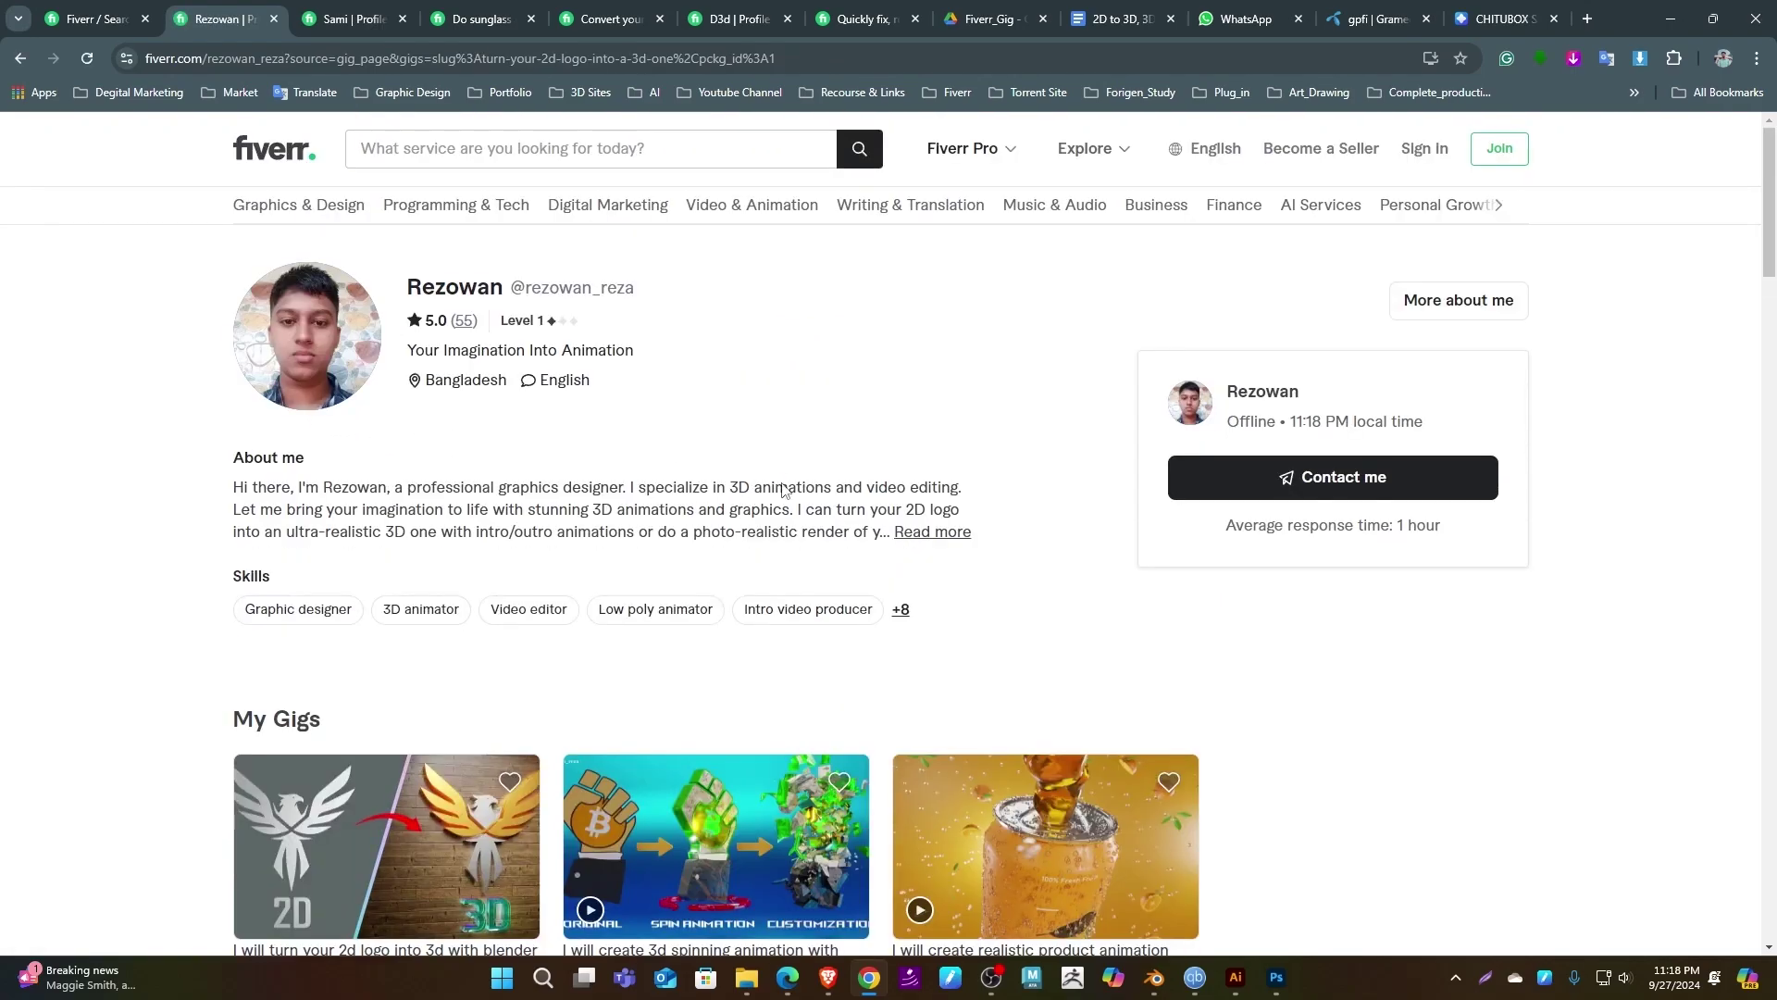
- Open the seller's gig for 3D spinning animation with a 2D logo, and return to the profile
scroll(853, 523, down, 3)
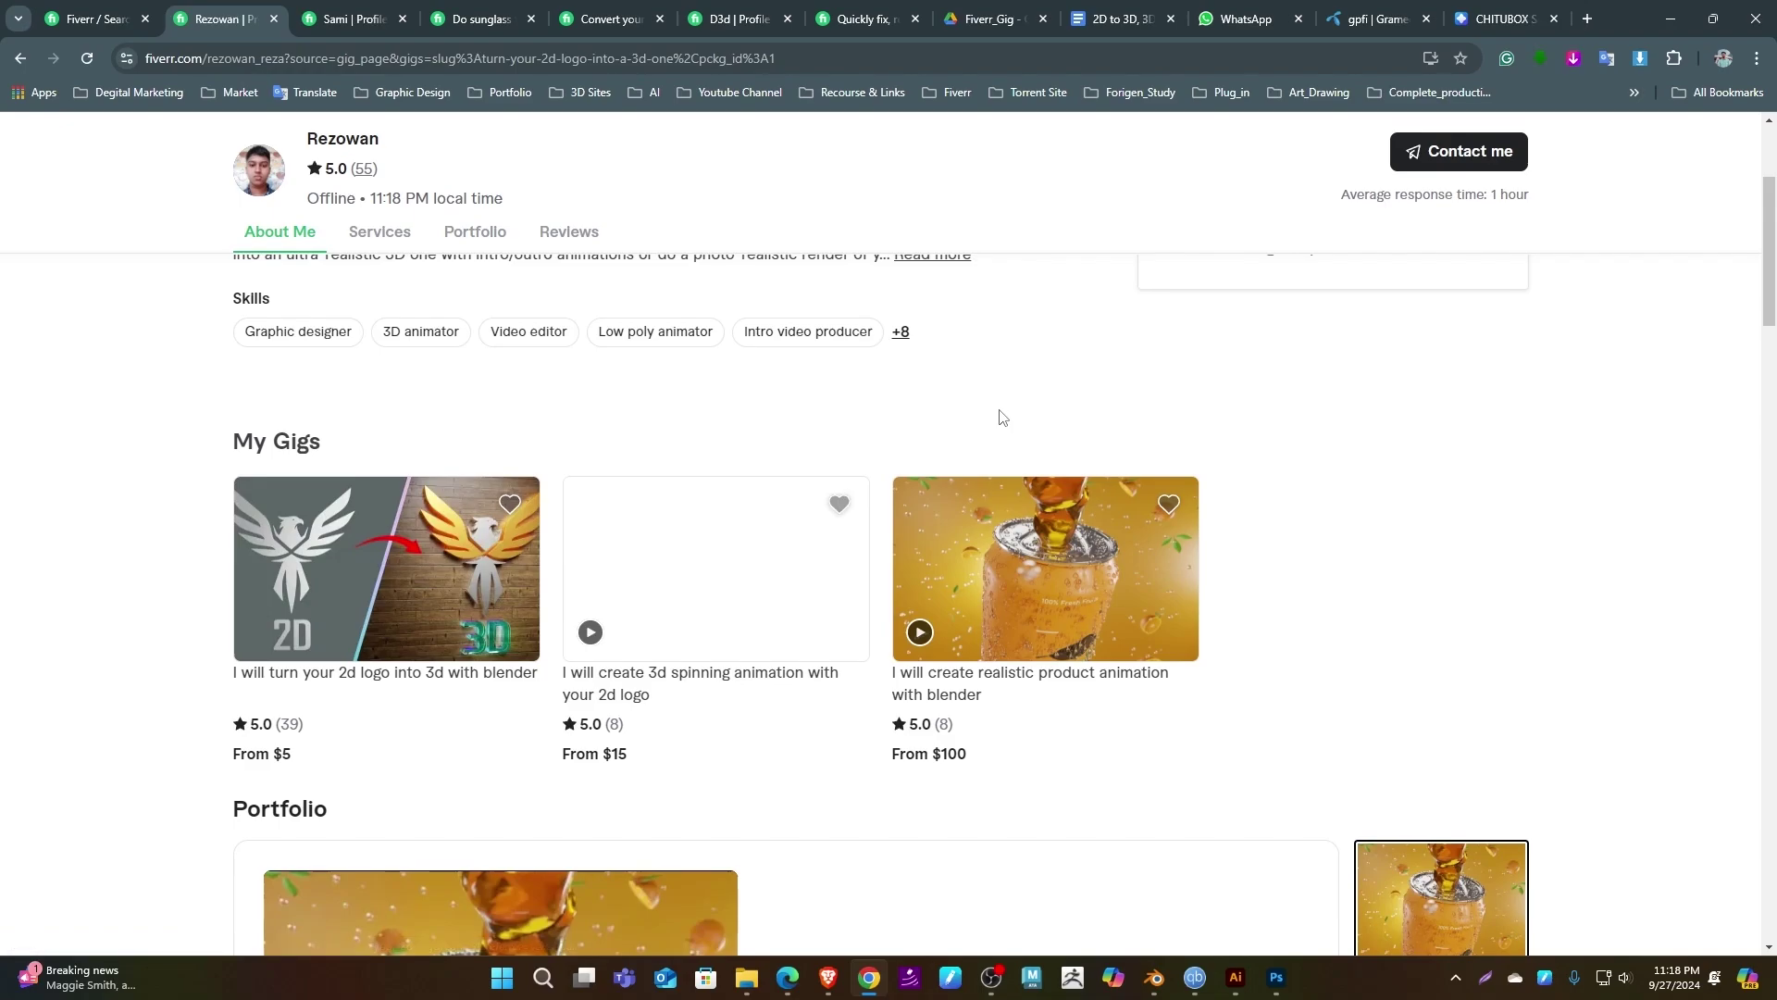
click(615, 670)
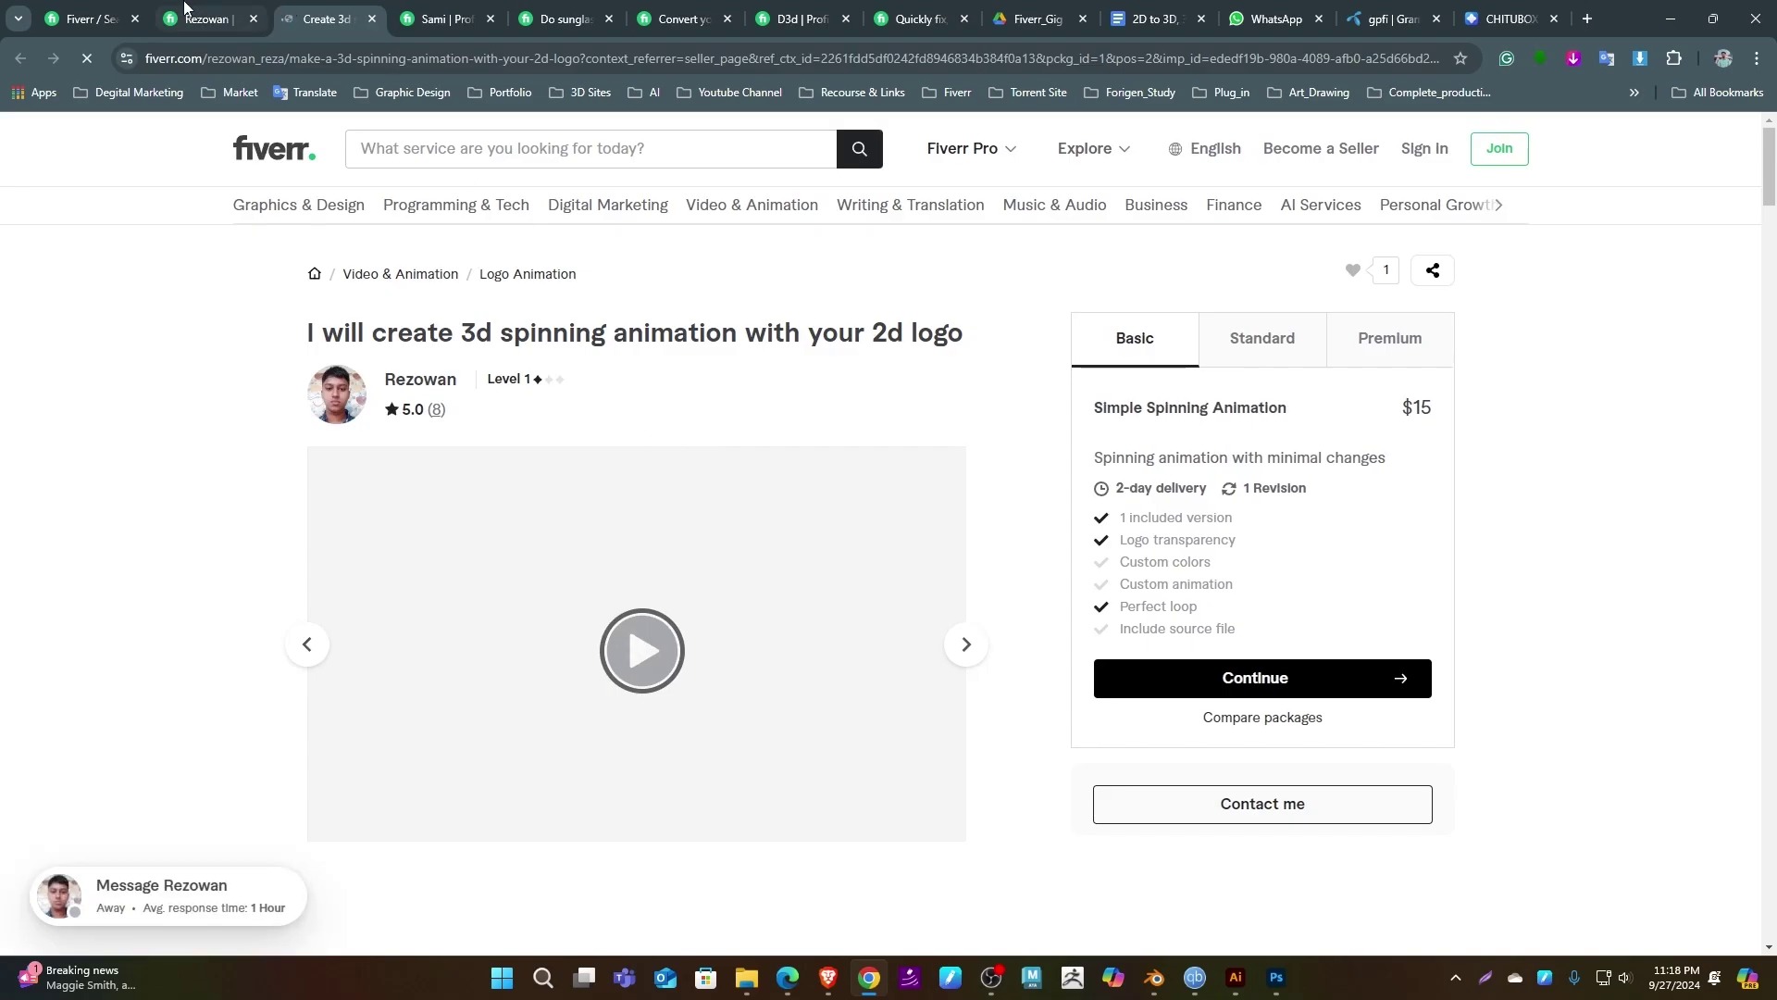
click(206, 18)
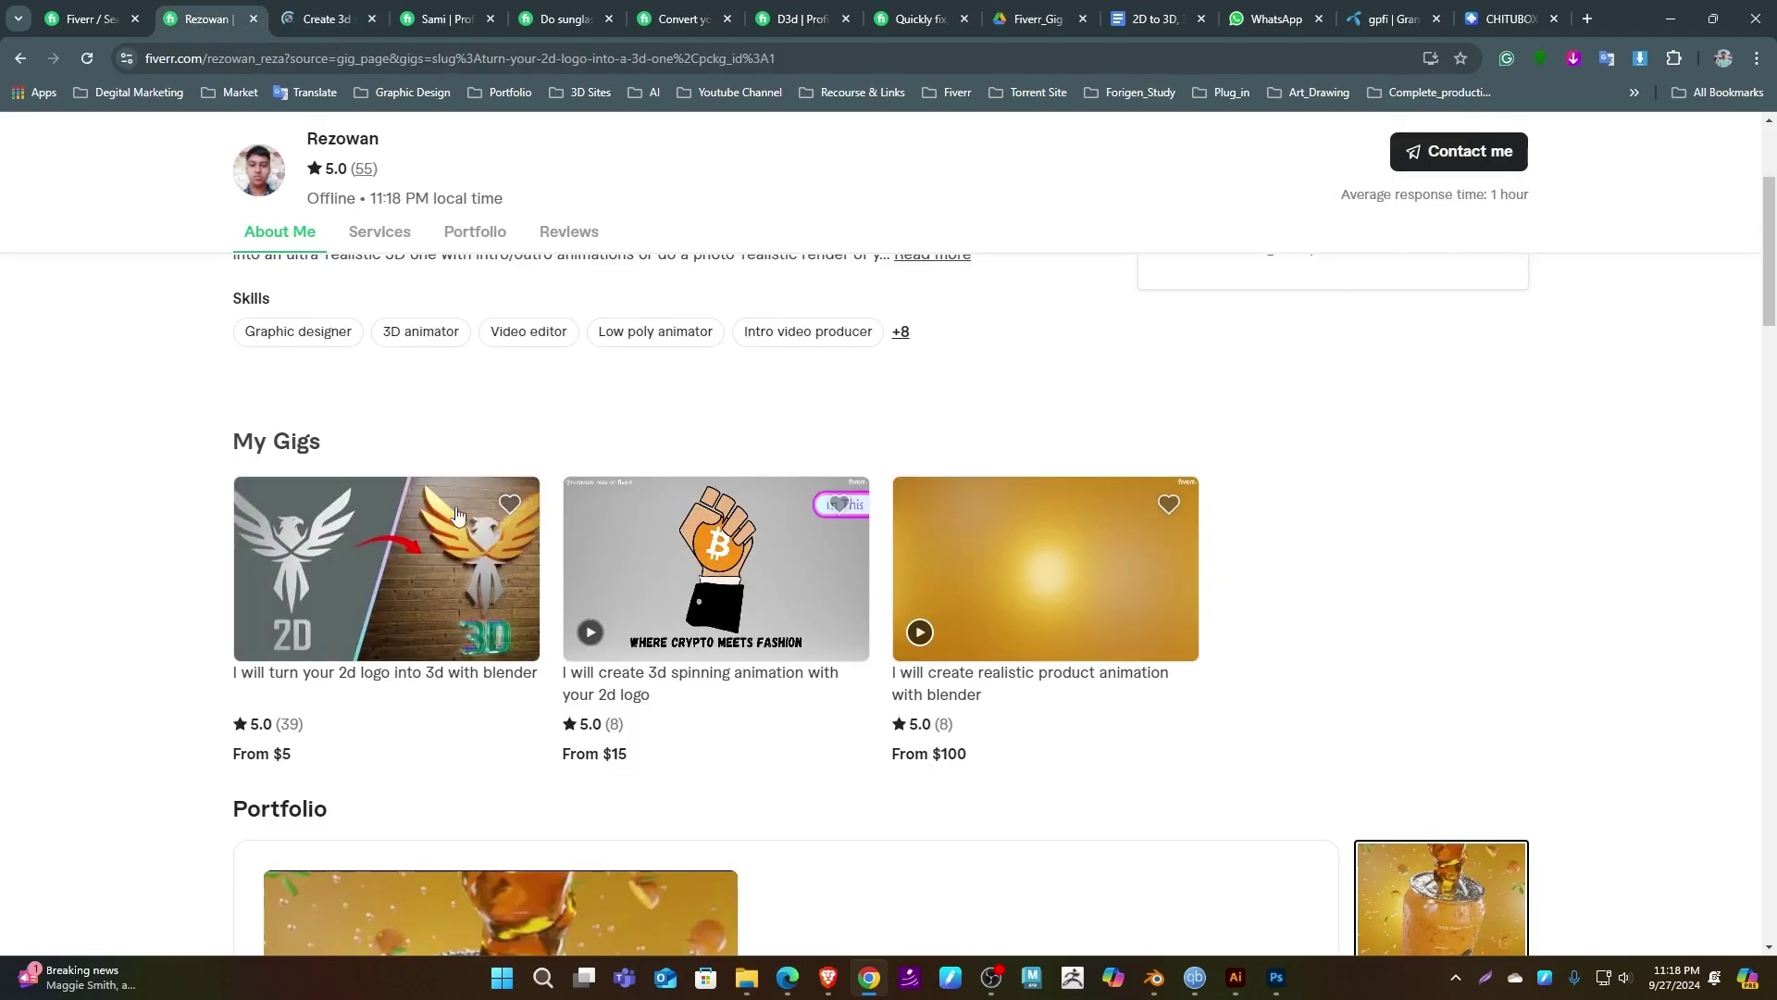
- Open the seller's gig for turning a 2D logo into 3D with Blender and browse through its gallery images
click(435, 676)
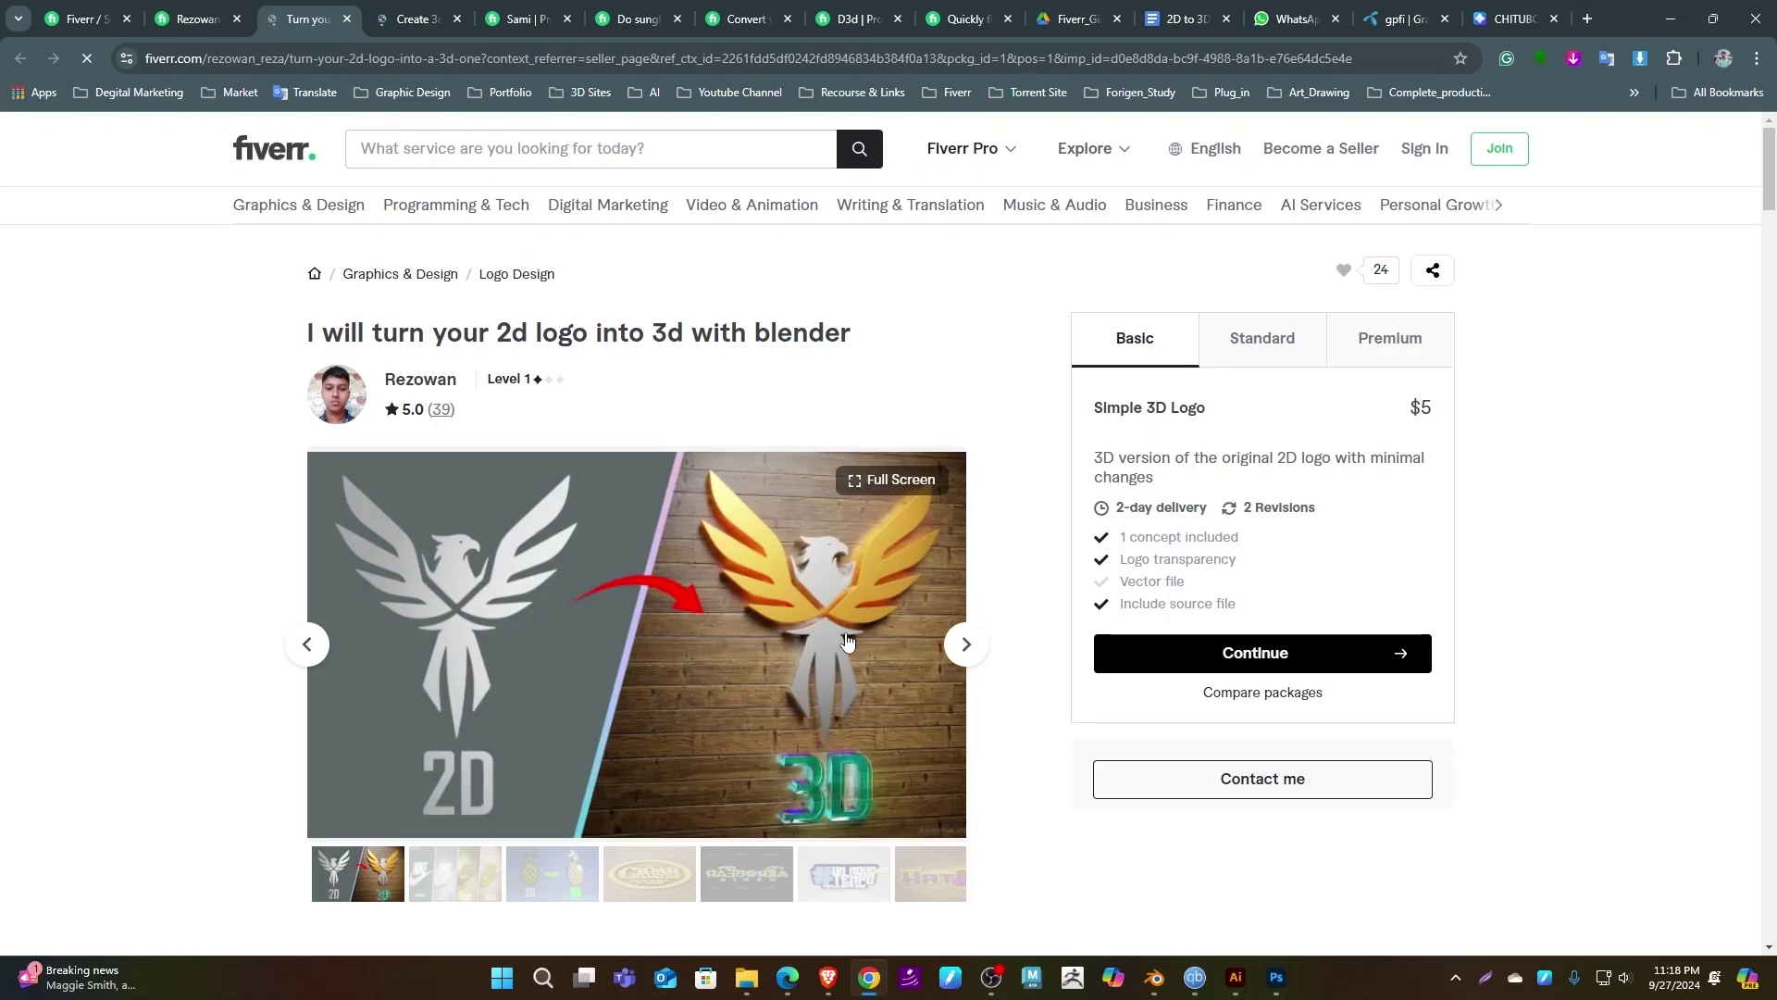
click(962, 658)
click(963, 657)
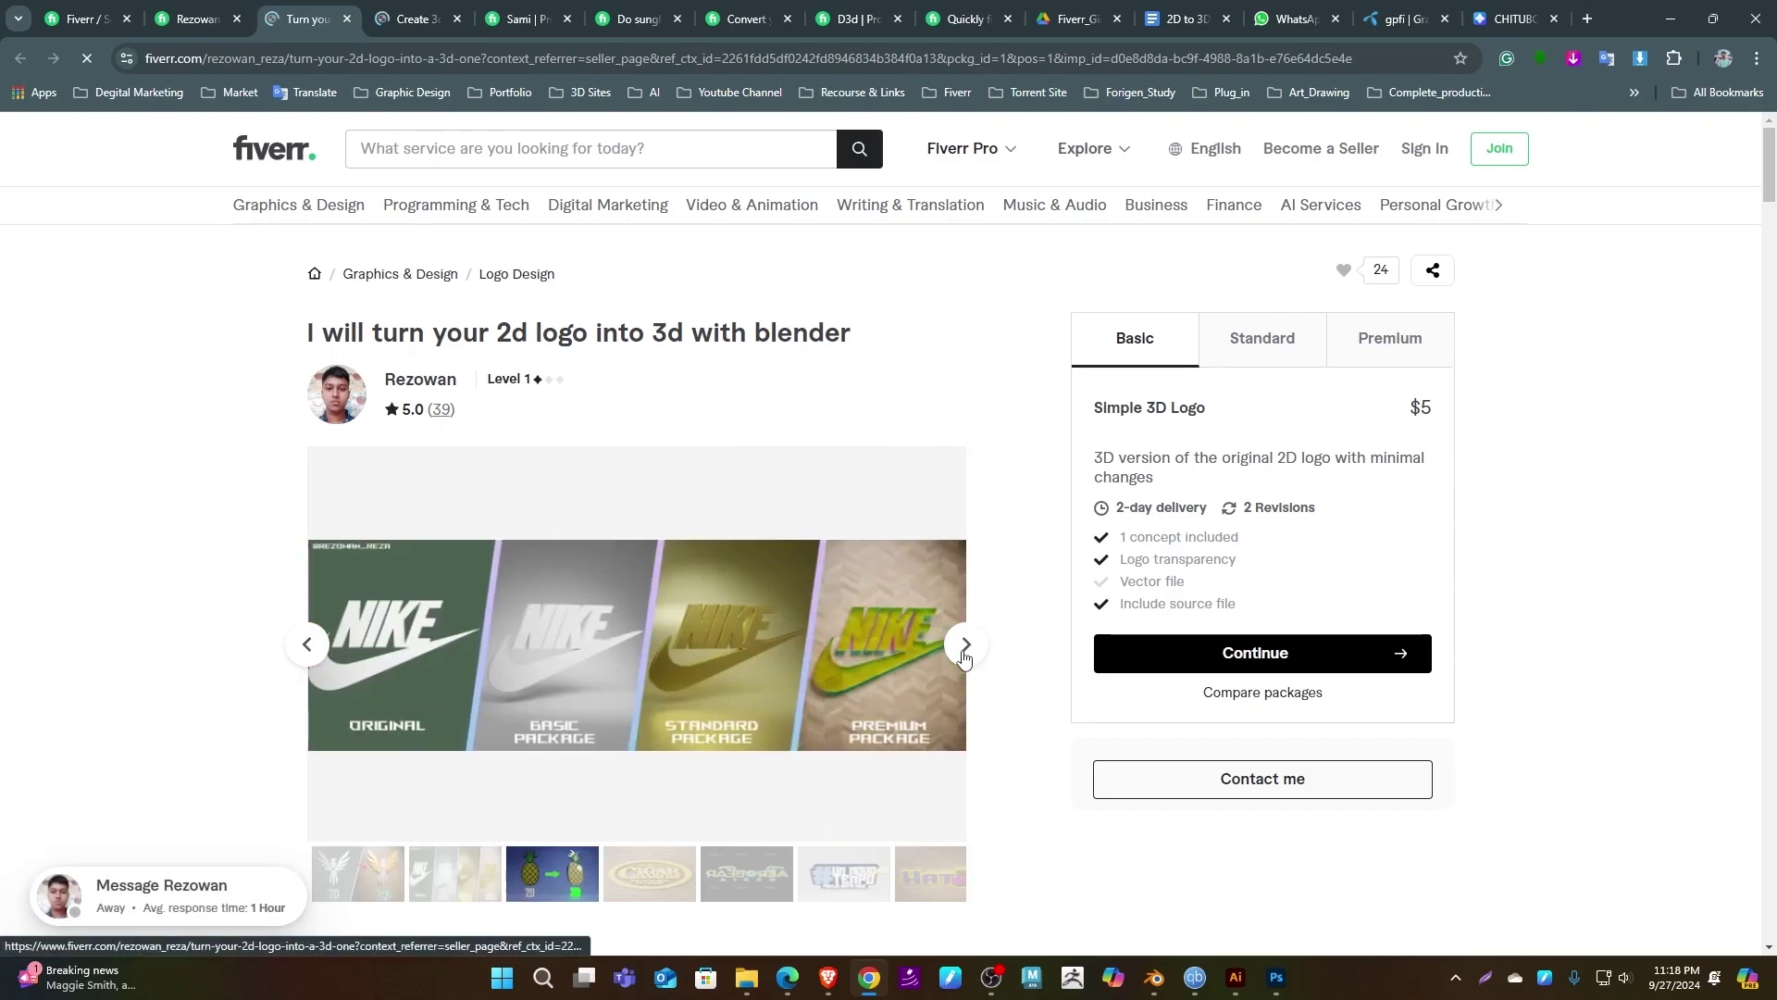
click(962, 657)
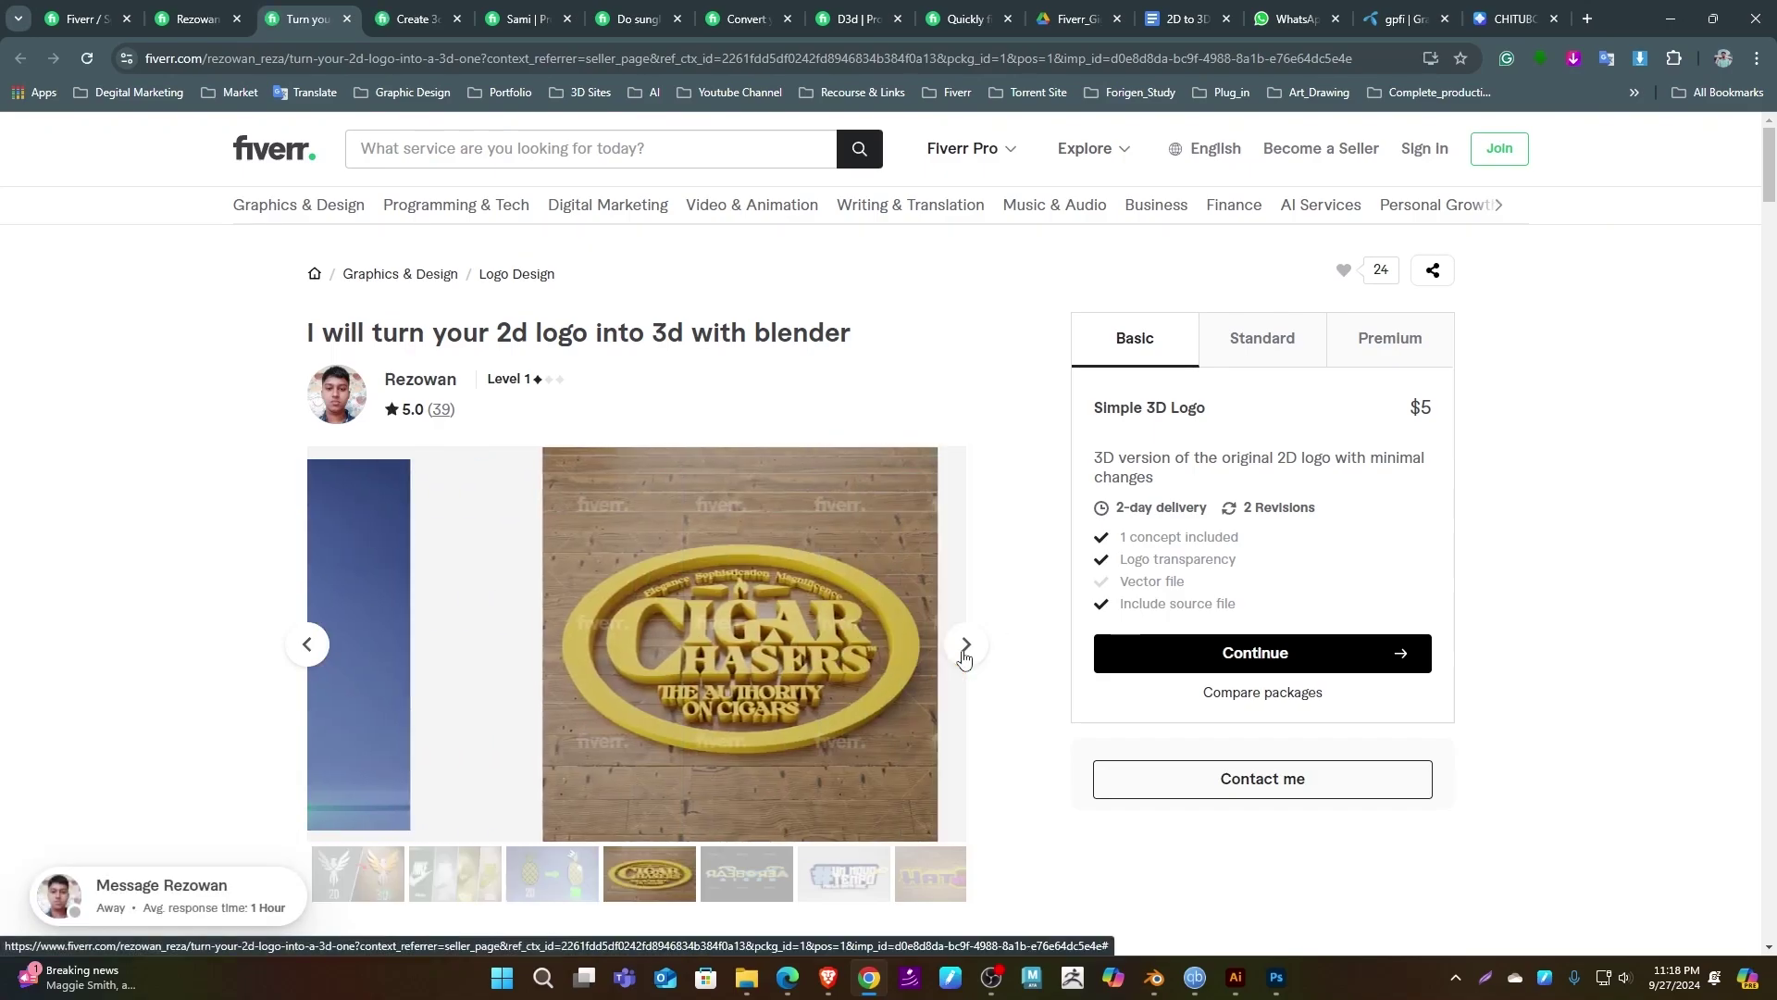
click(962, 657)
click(963, 657)
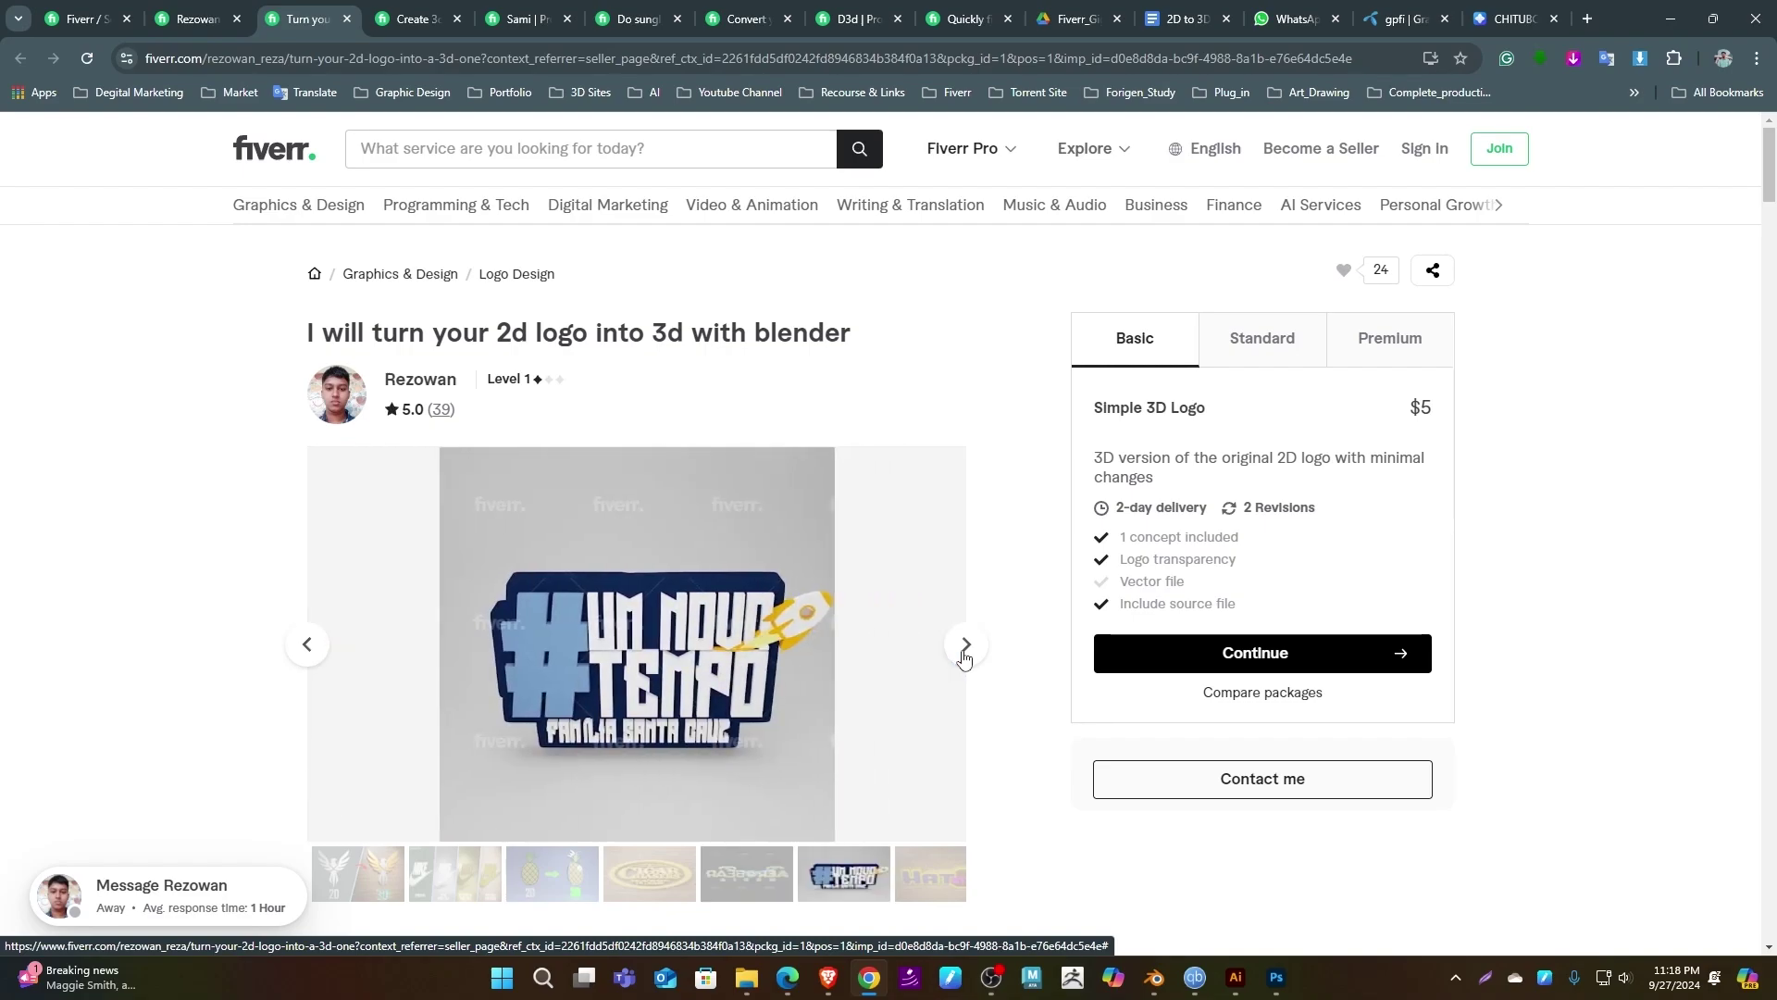
click(964, 655)
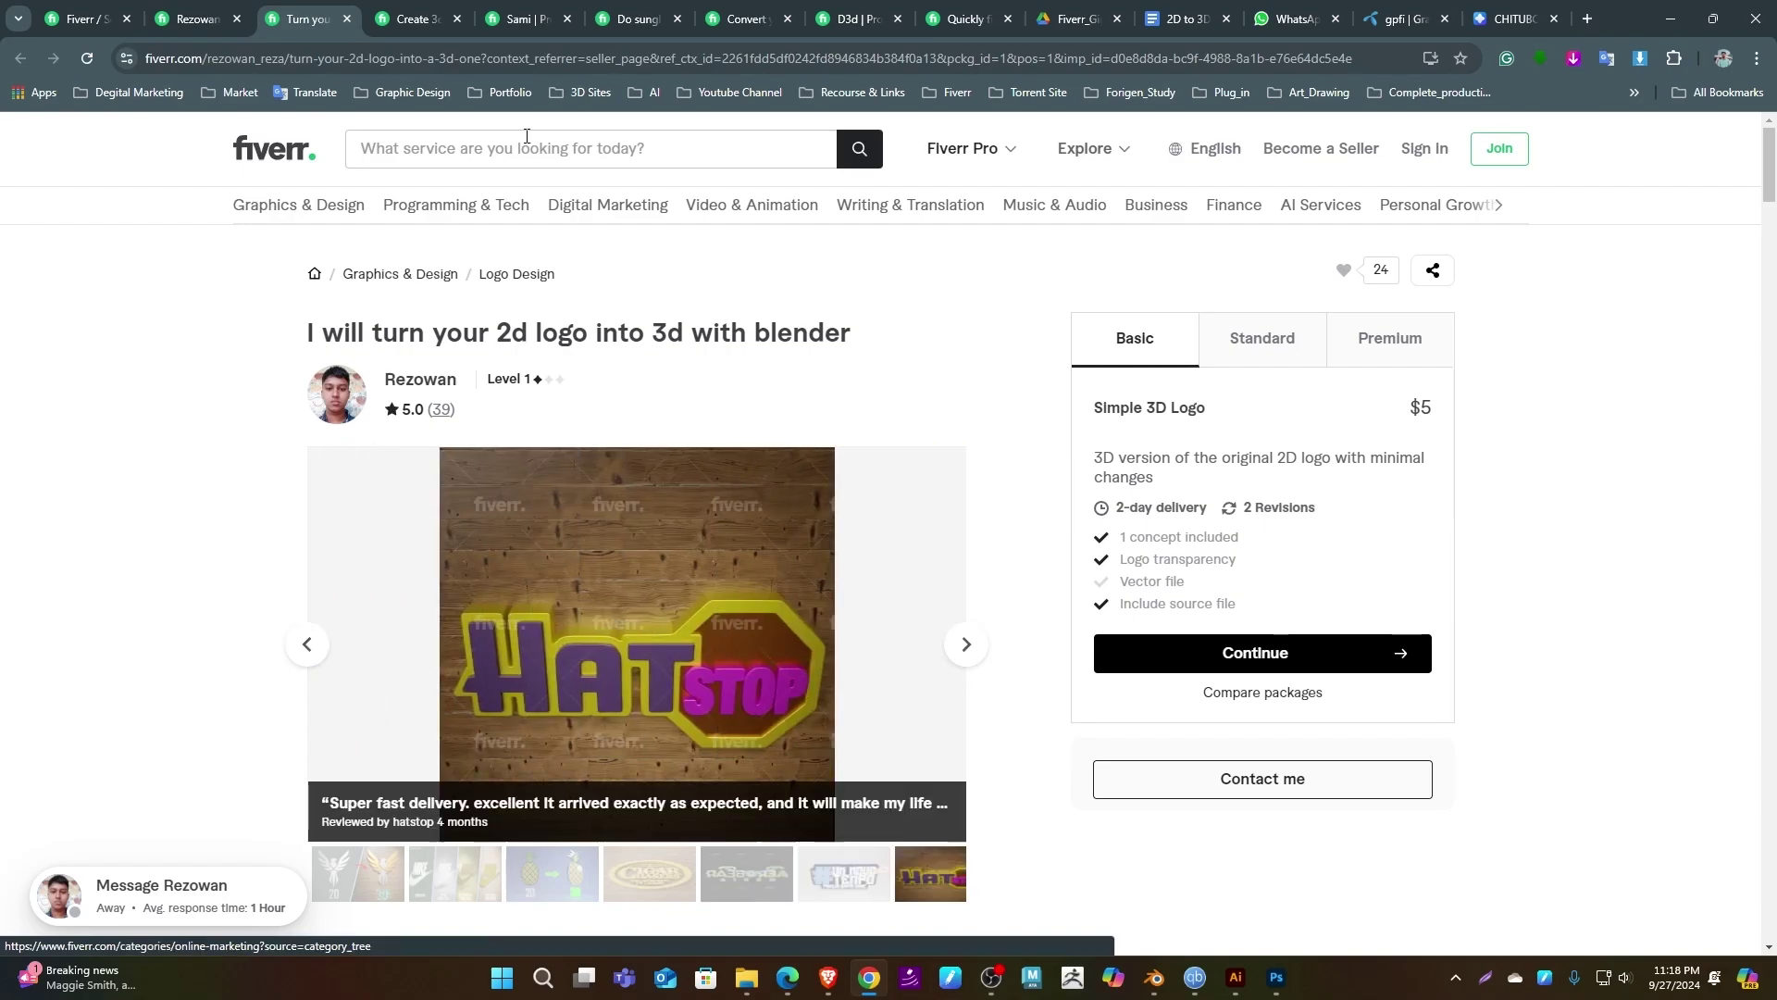
- Return to the 3D Logo search results and look back through the gigs near the start of the list
click(97, 9)
scroll(763, 377, up, 10)
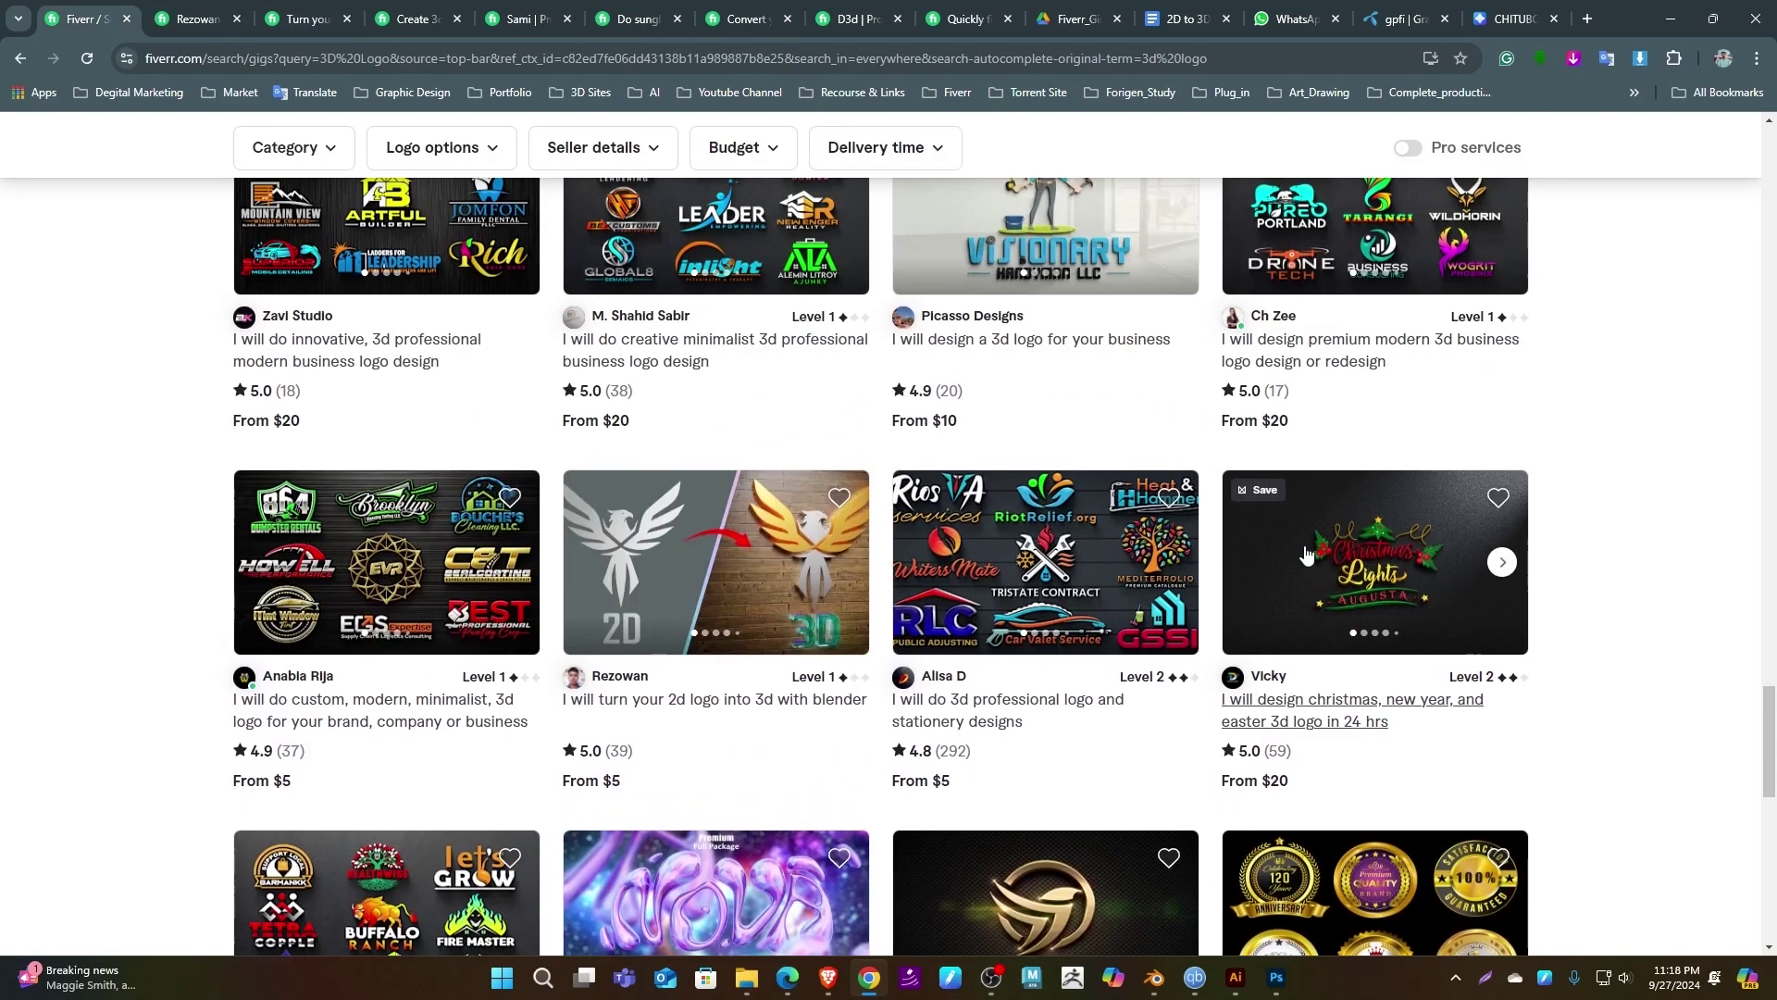
scroll(763, 377, up, 10)
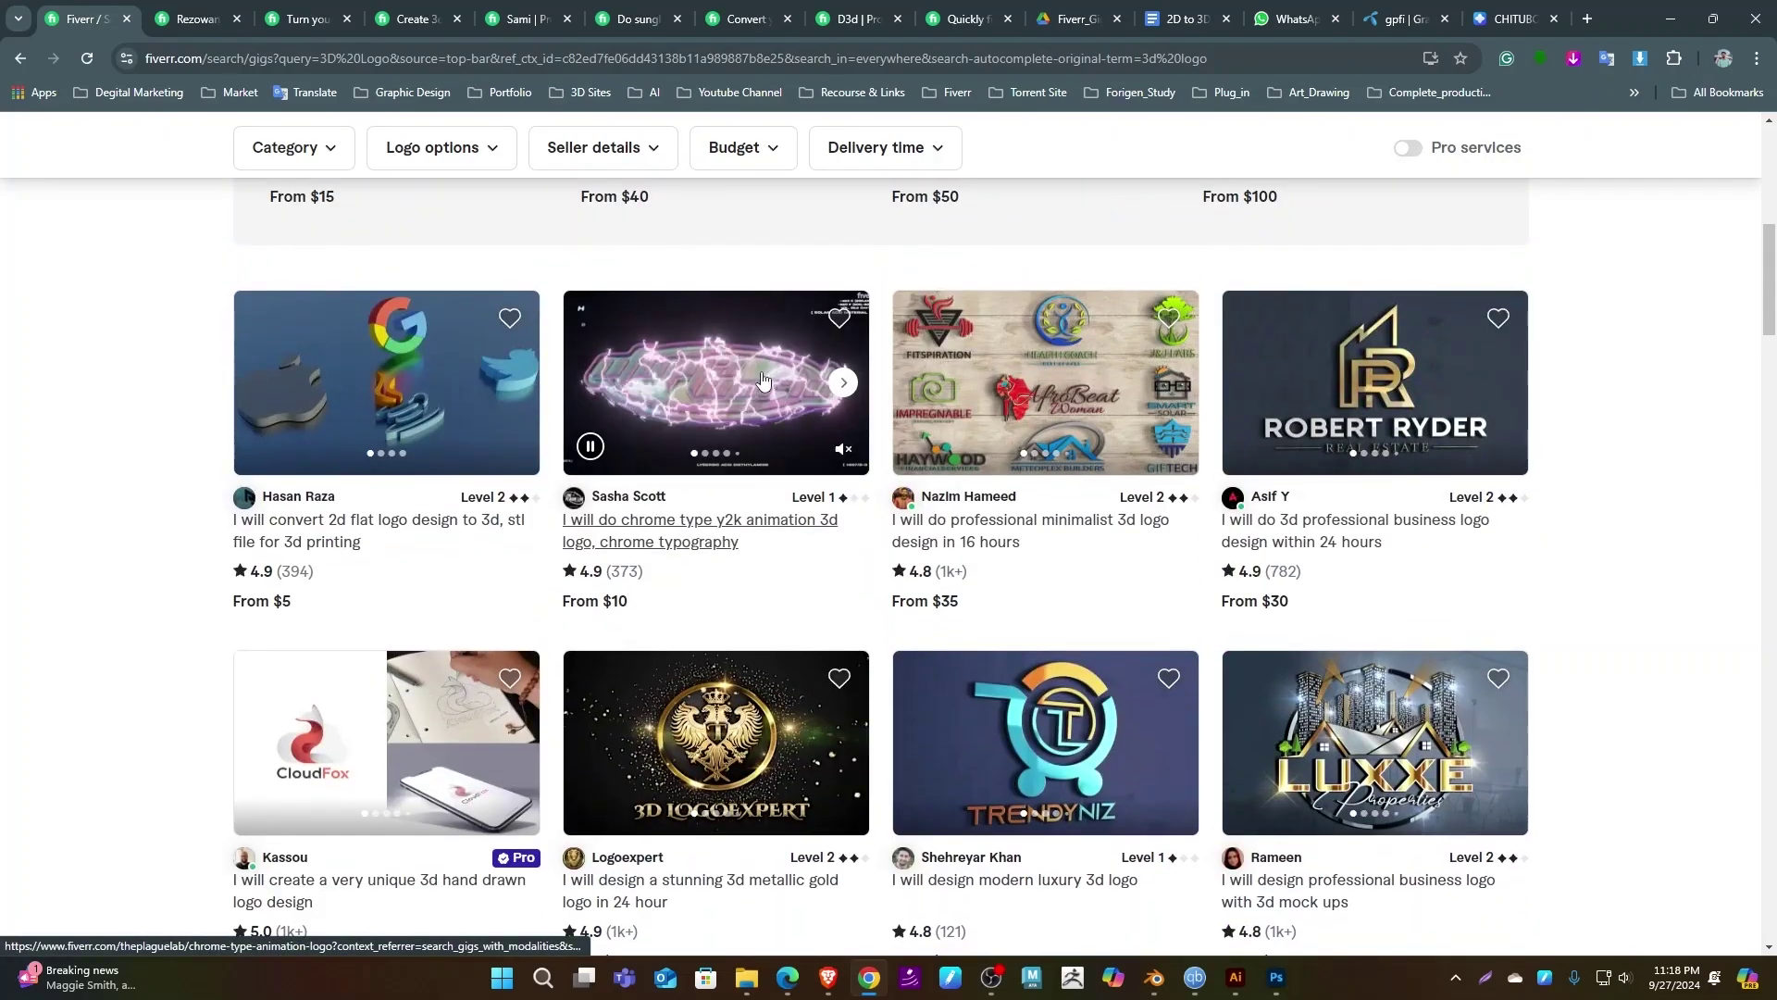